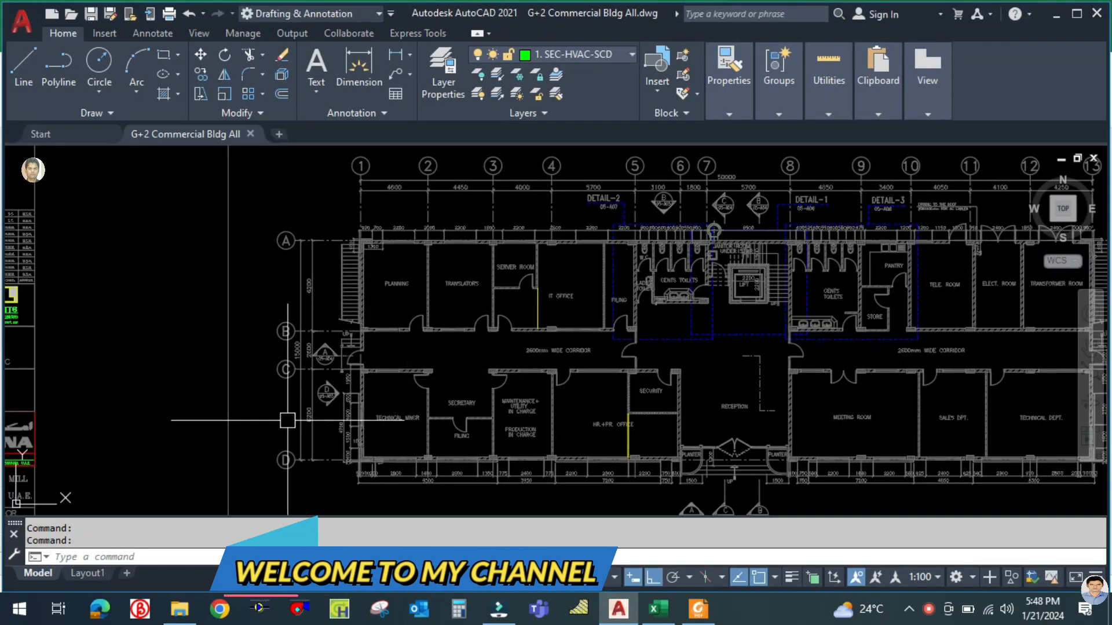
Step: Switch to the AC thermal load schedule in Excel and review the locations of GF-FCU-001 and GF-FCU-002
scroll(304, 393, down, 2)
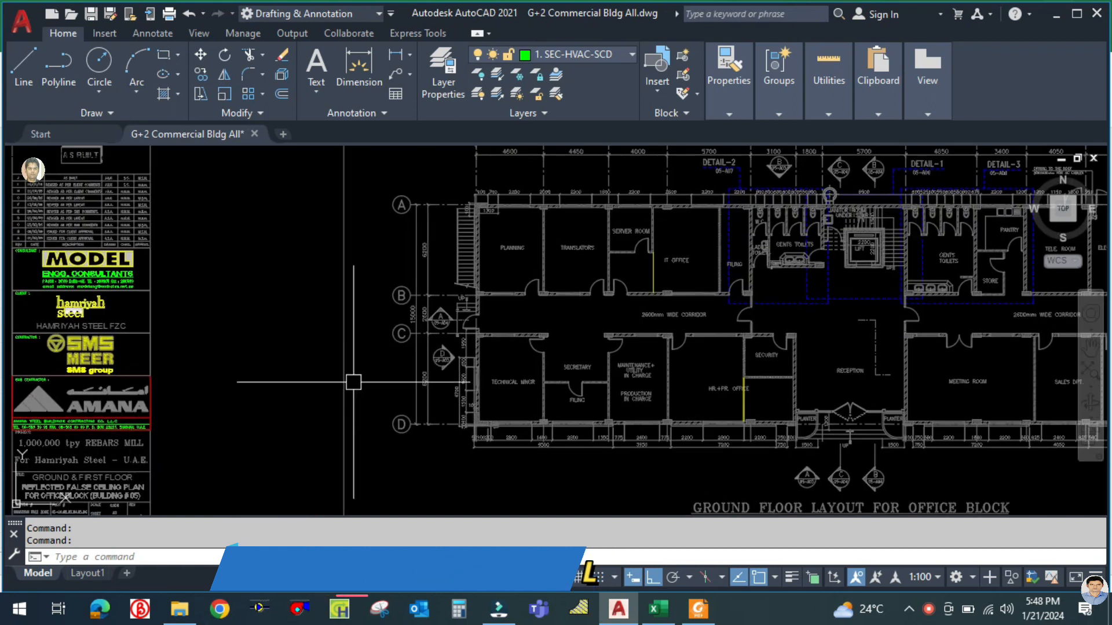
scroll(493, 467, down, 2)
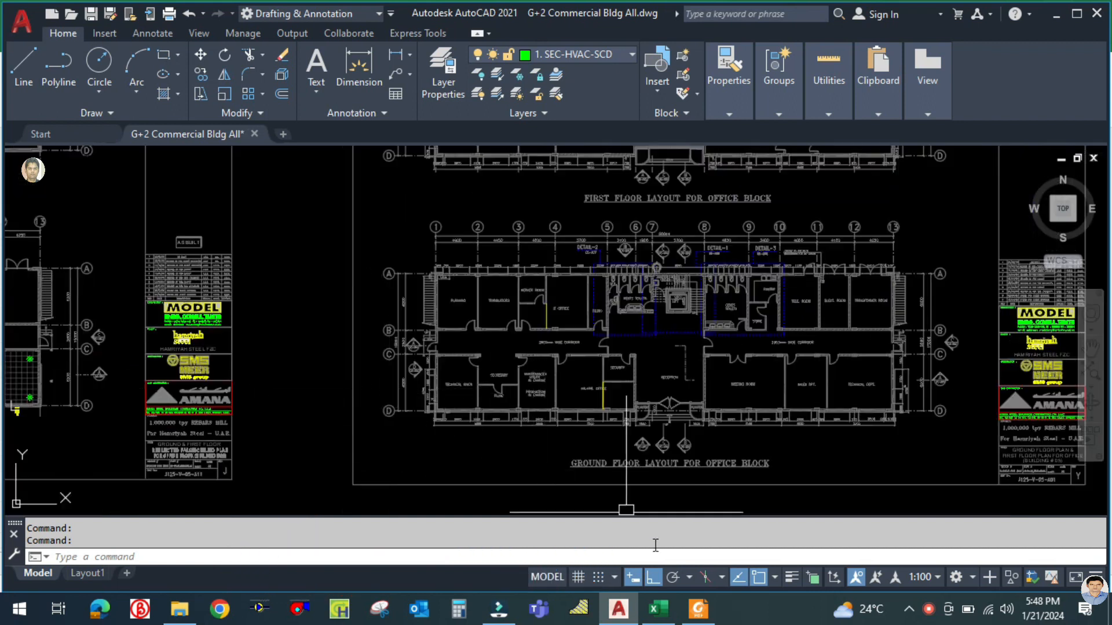
click(658, 612)
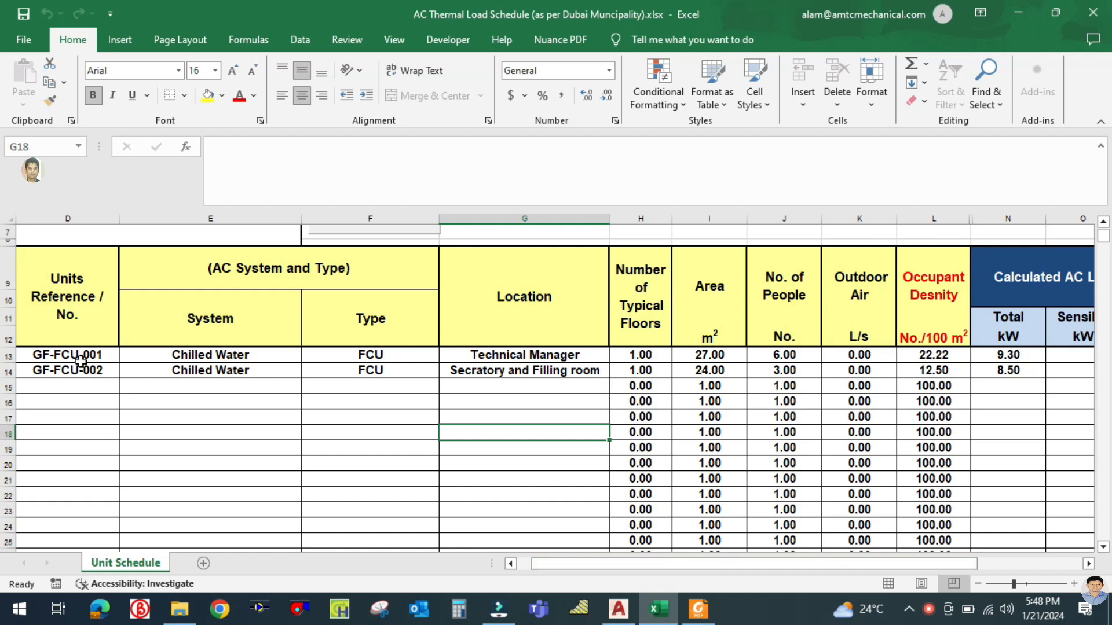
click(499, 373)
click(502, 355)
click(504, 416)
click(507, 369)
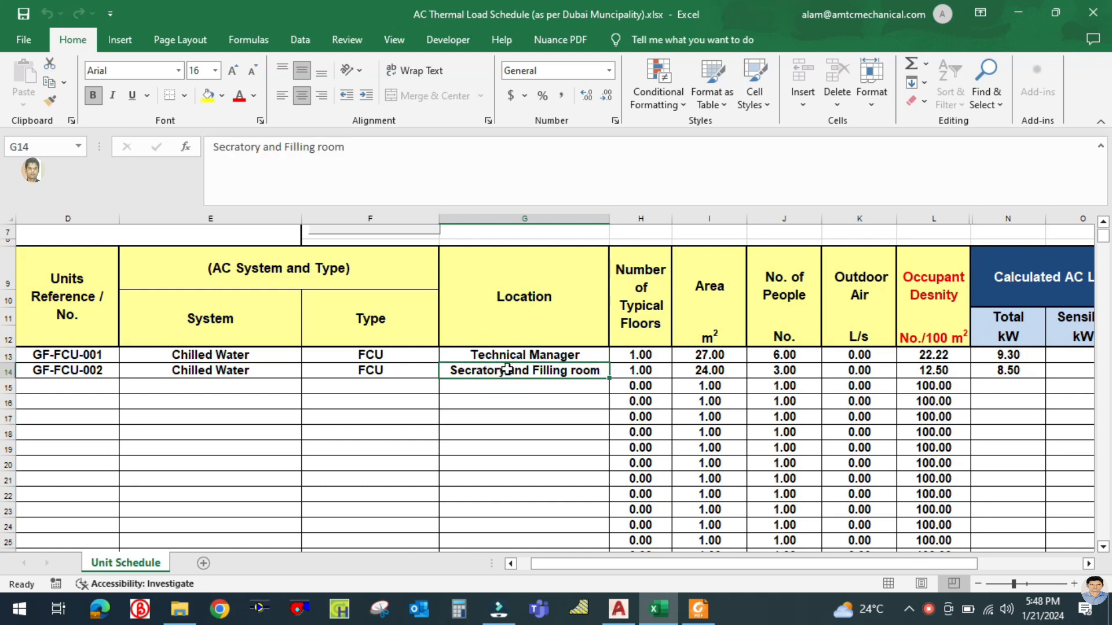
click(503, 354)
click(509, 384)
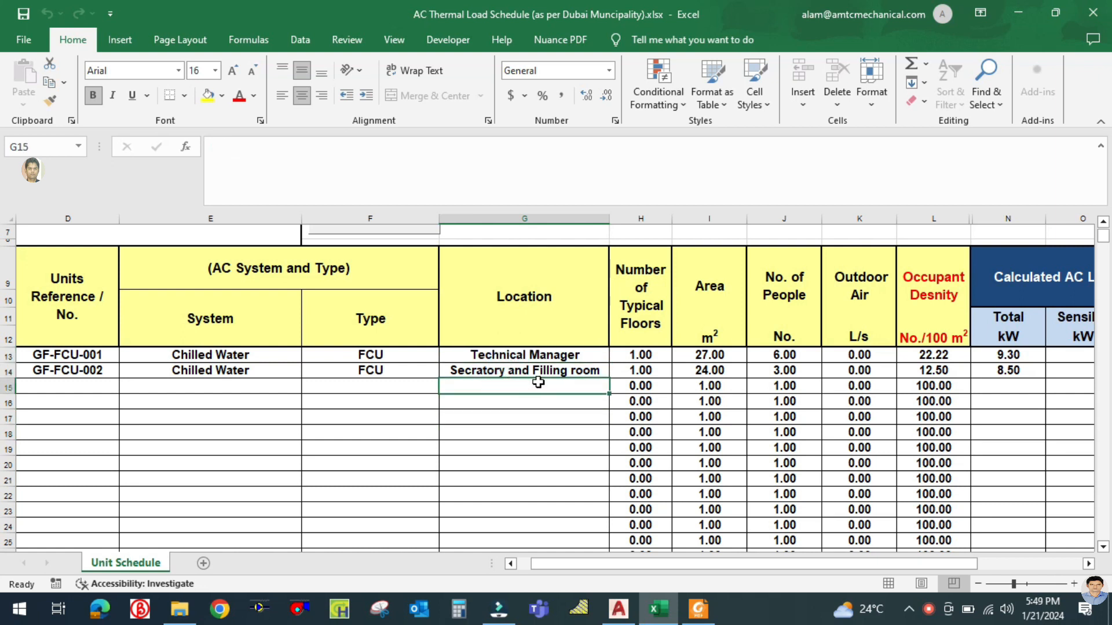
click(532, 415)
Step: Switch to AutoCAD and examine the rooms beside the secretary and filing room on the ground floor layout
click(619, 608)
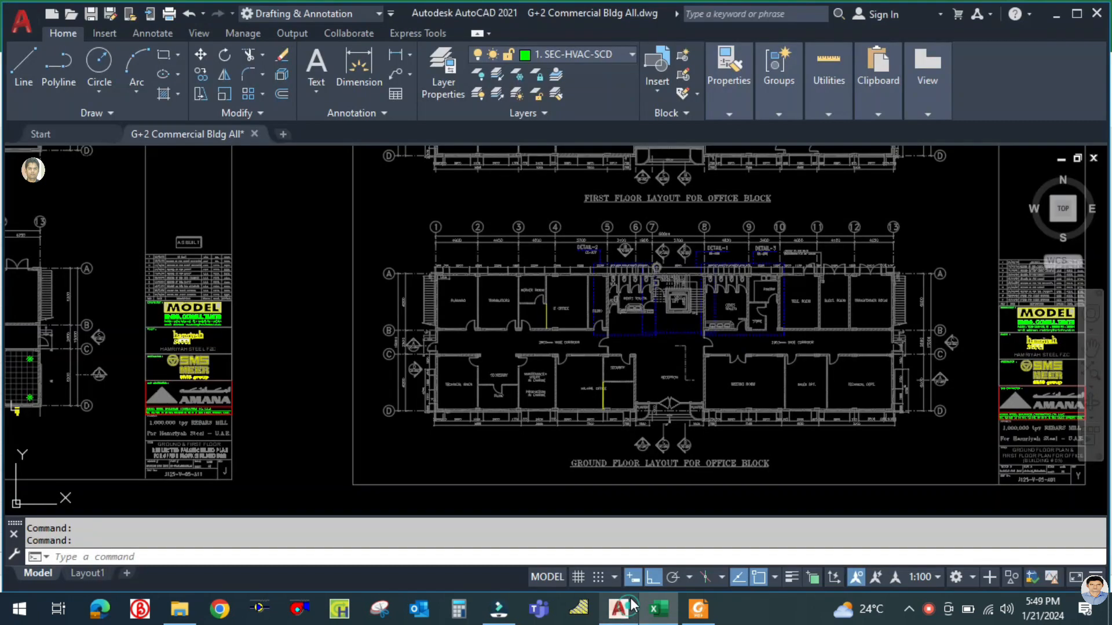
scroll(527, 405, up, 6)
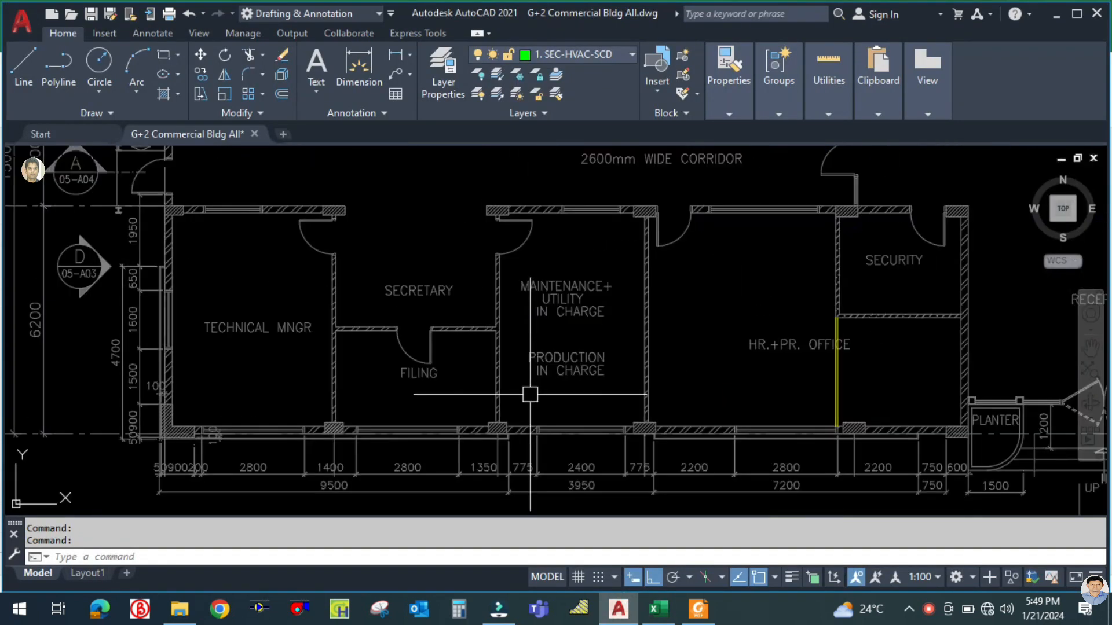
drag(539, 399, 539, 452)
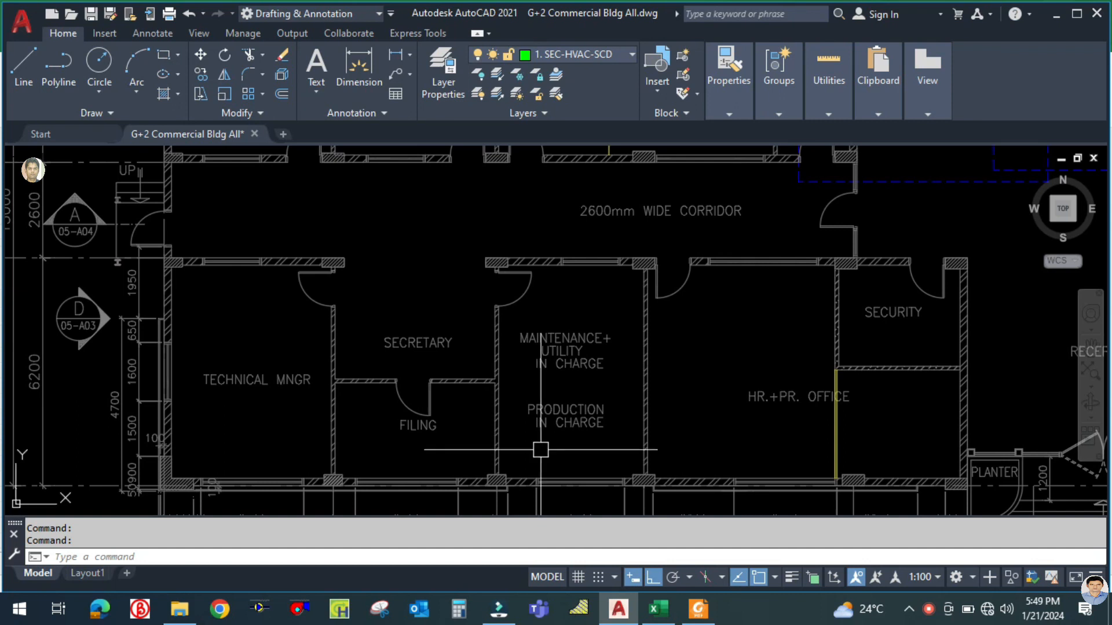
scroll(720, 422, down, 4)
drag(719, 421, 567, 426)
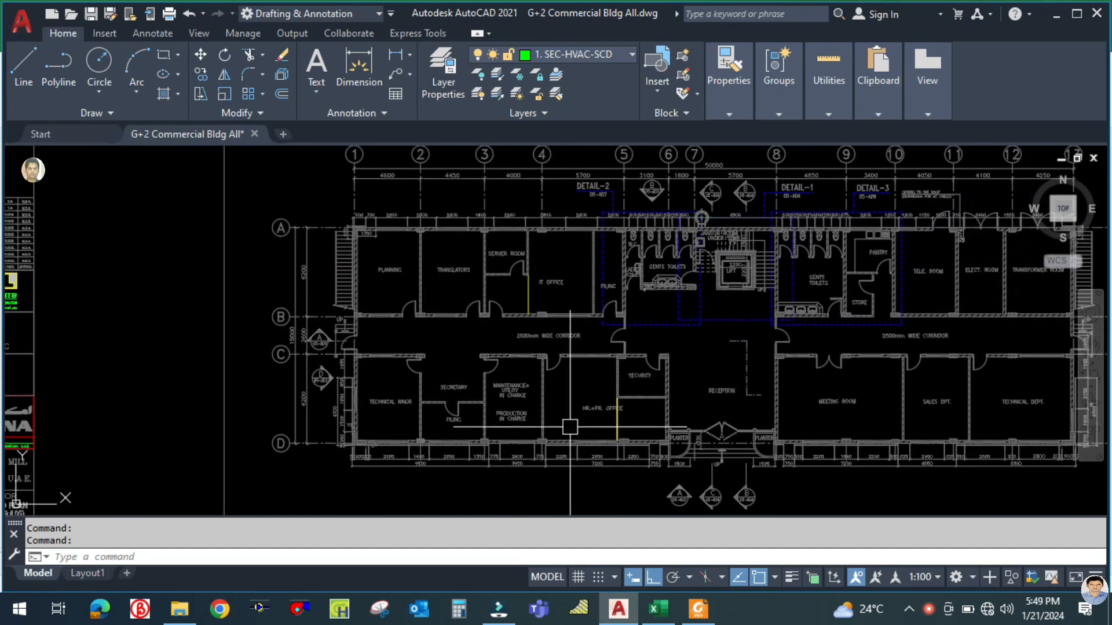
scroll(550, 440, down, 2)
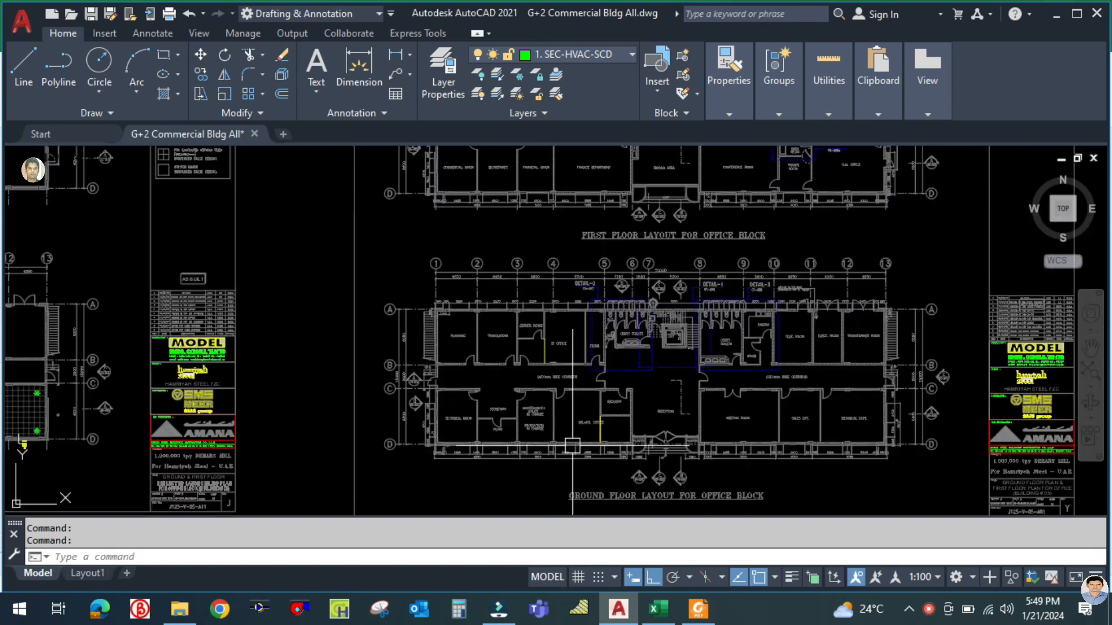
scroll(559, 434, up, 6)
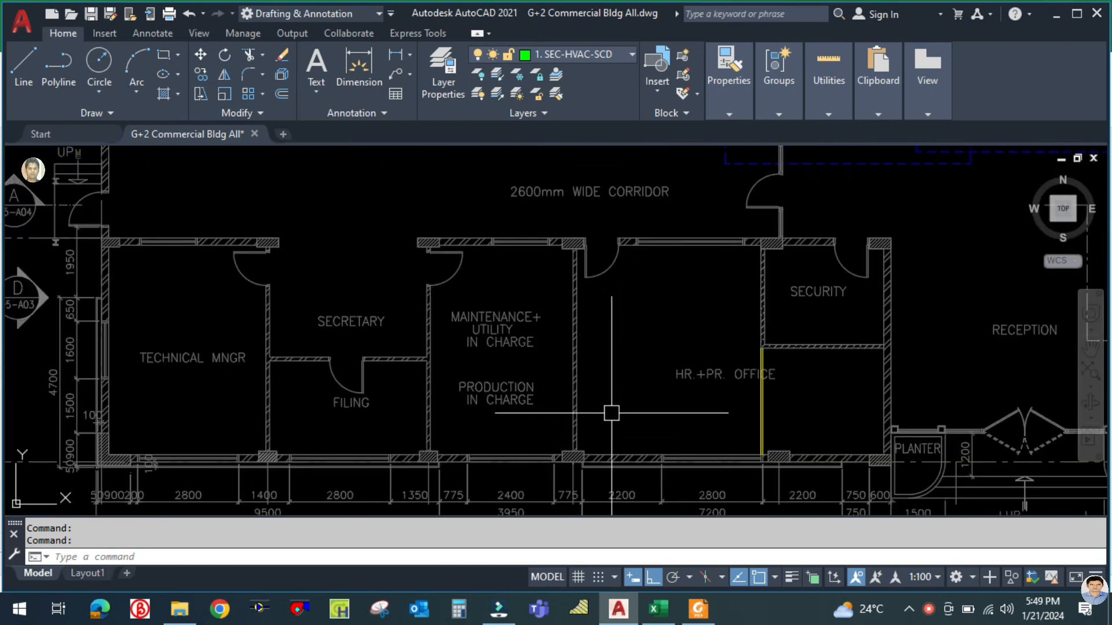
drag(608, 409, 675, 377)
right_click(680, 388)
click(638, 402)
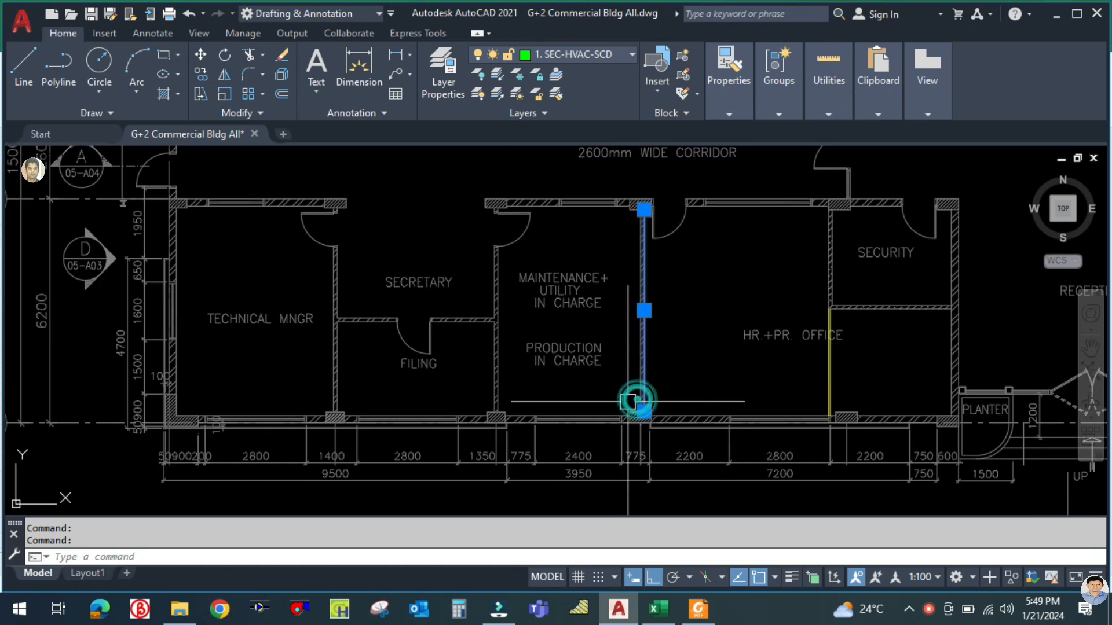
click(612, 402)
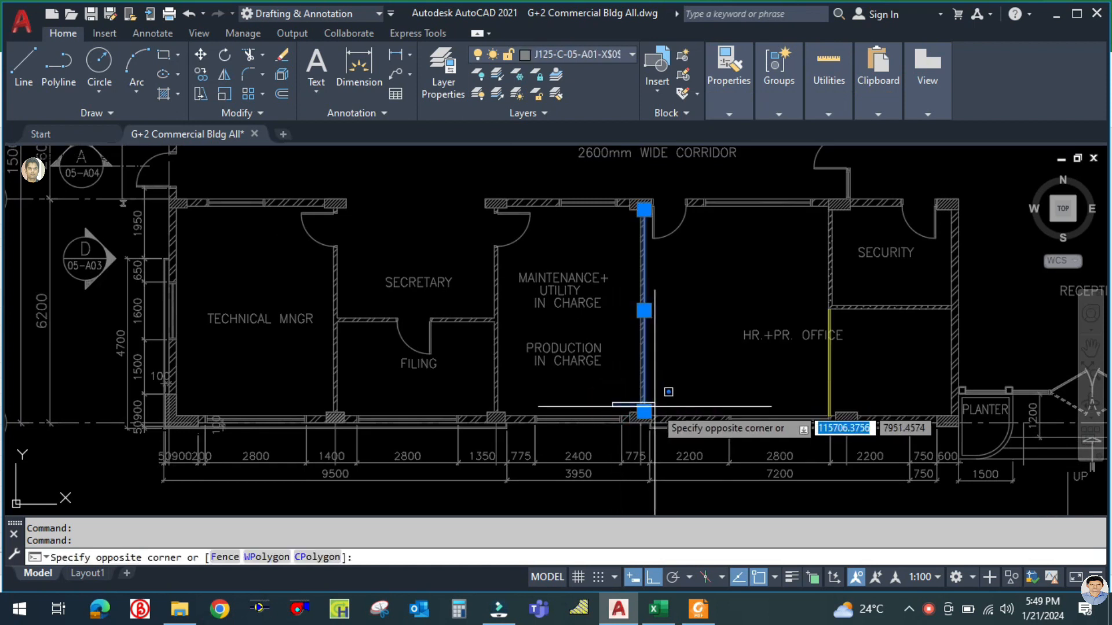
key(Escape)
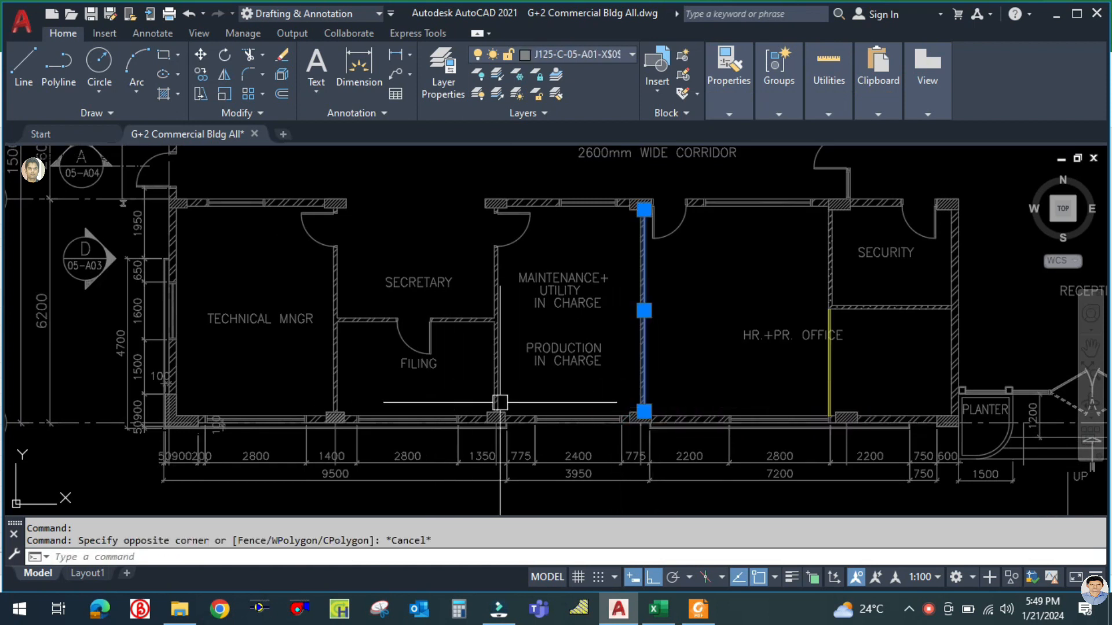
key(Escape)
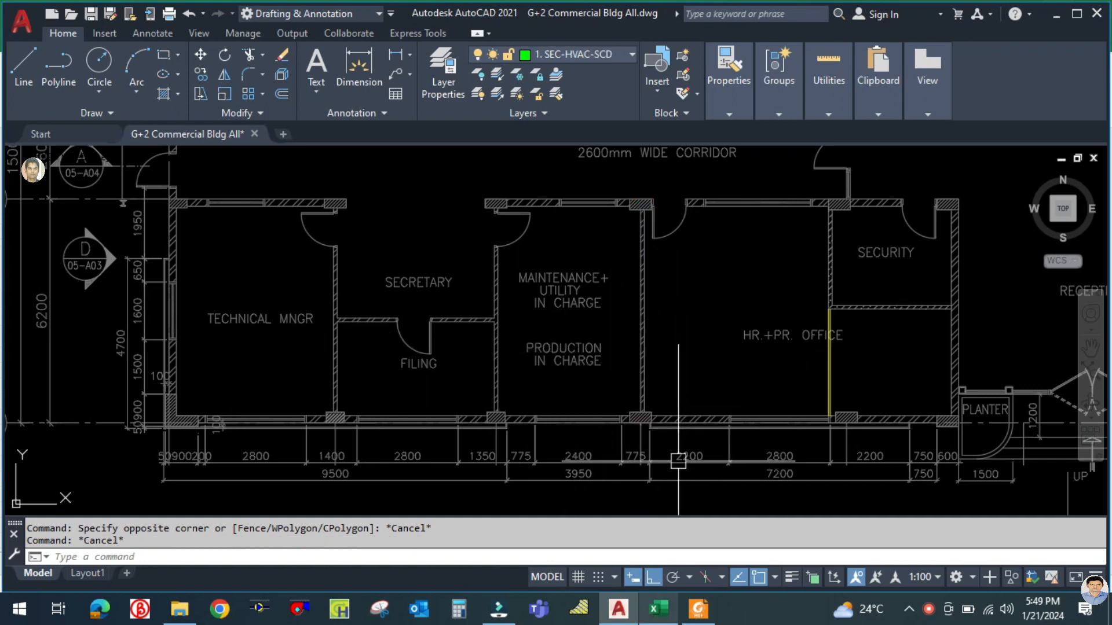
Step: Switch to the Excel schedule and enter GF-FCU-003 as the unit reference in cell D15
click(662, 617)
scroll(425, 434, up, 3)
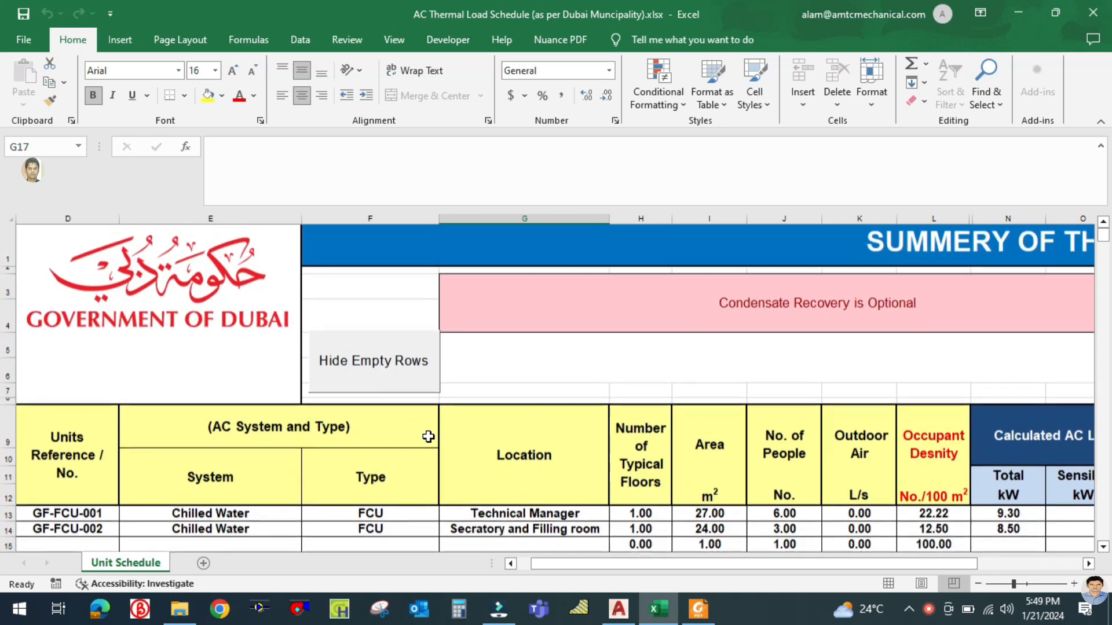
scroll(427, 437, down, 2)
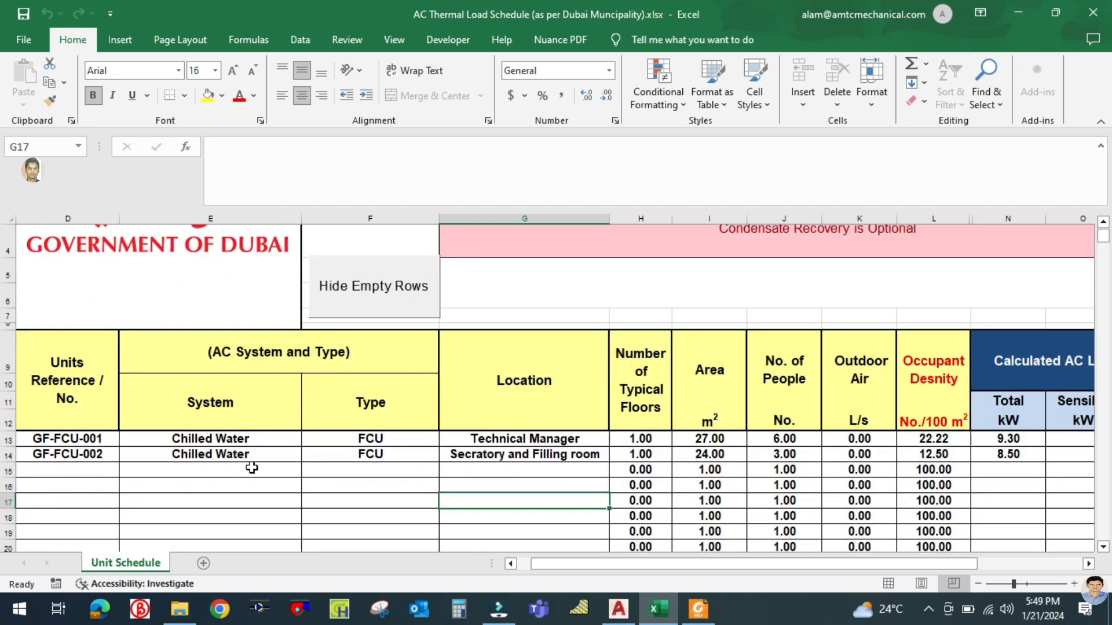
scroll(252, 468, up, 1)
scroll(415, 412, down, 1)
click(81, 469)
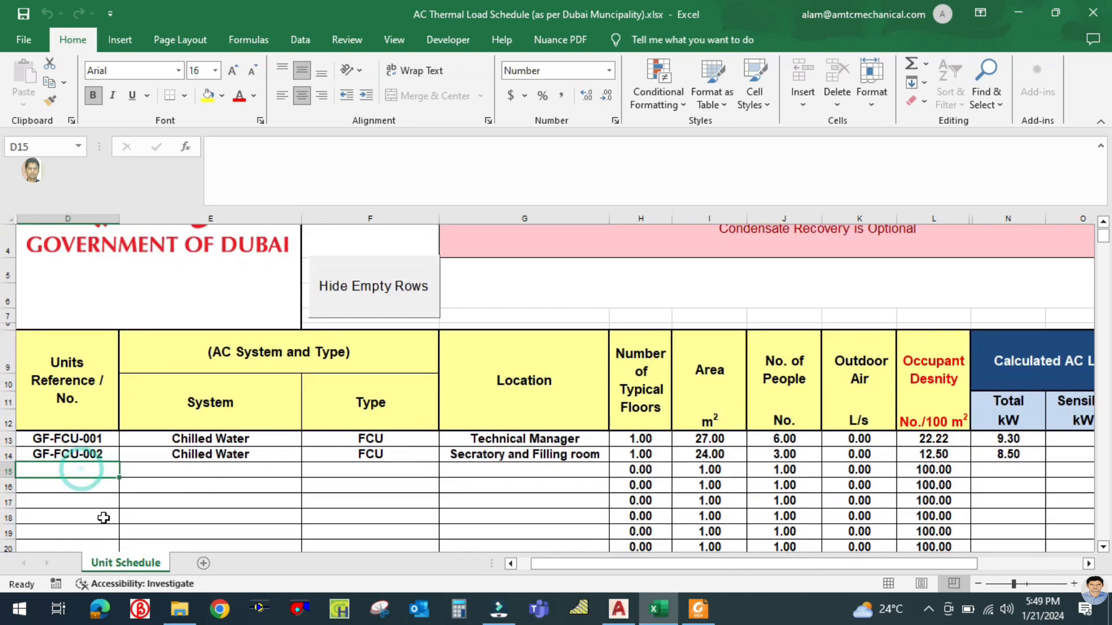
key(Caps_Lock)
text(GF-FCU)
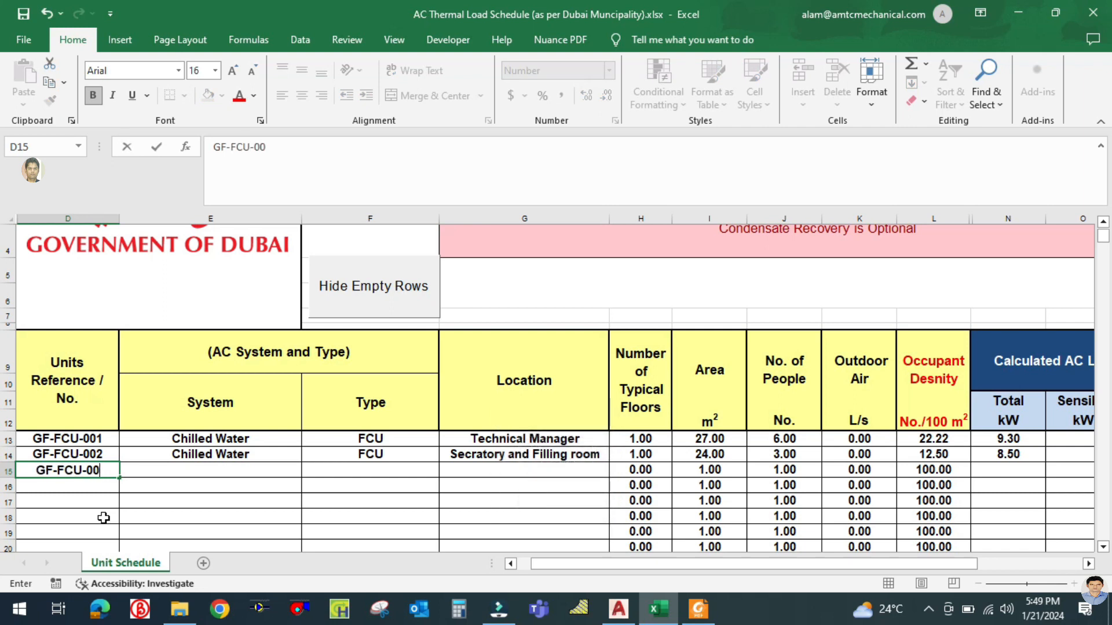
text(-003)
Step: Set the system of GF-FCU-003 to Chilled Water and its type to FCU
click(233, 469)
click(306, 469)
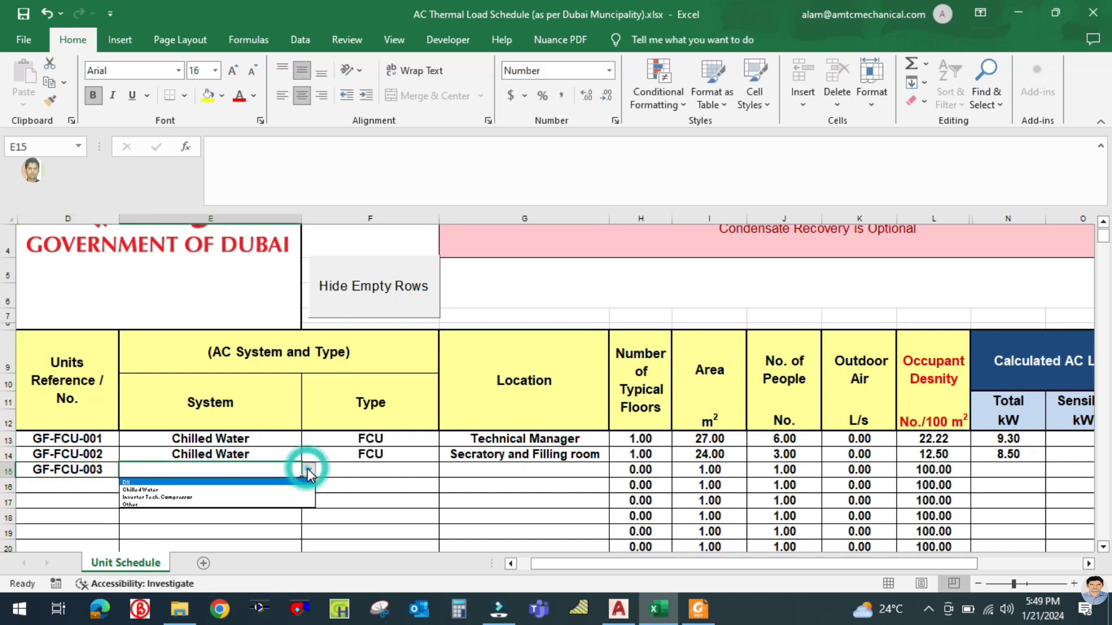
click(248, 489)
click(355, 470)
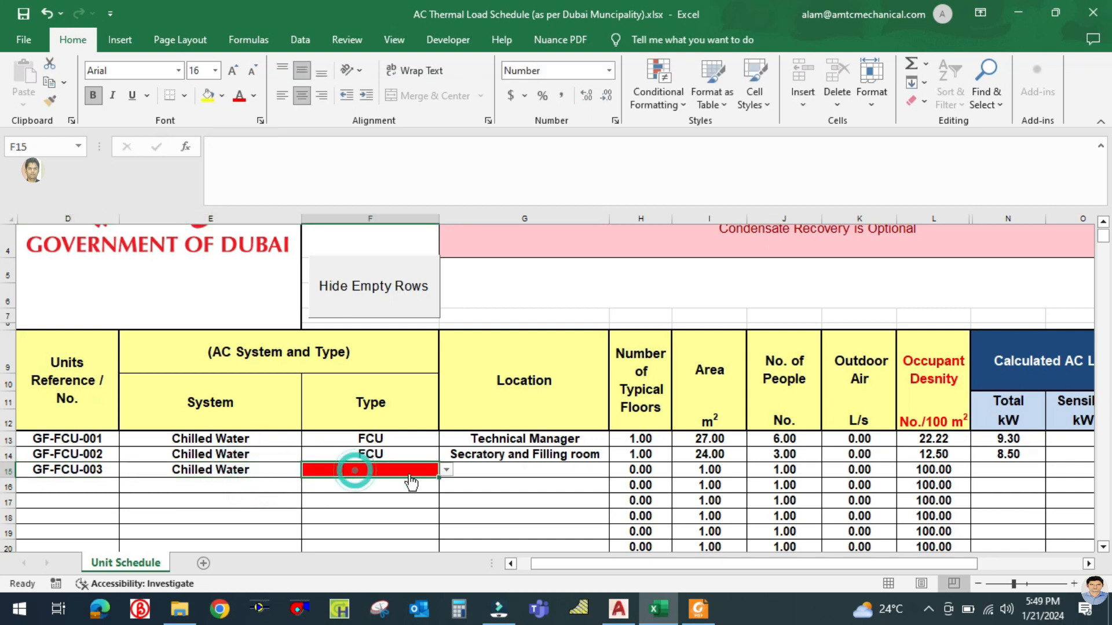
click(447, 470)
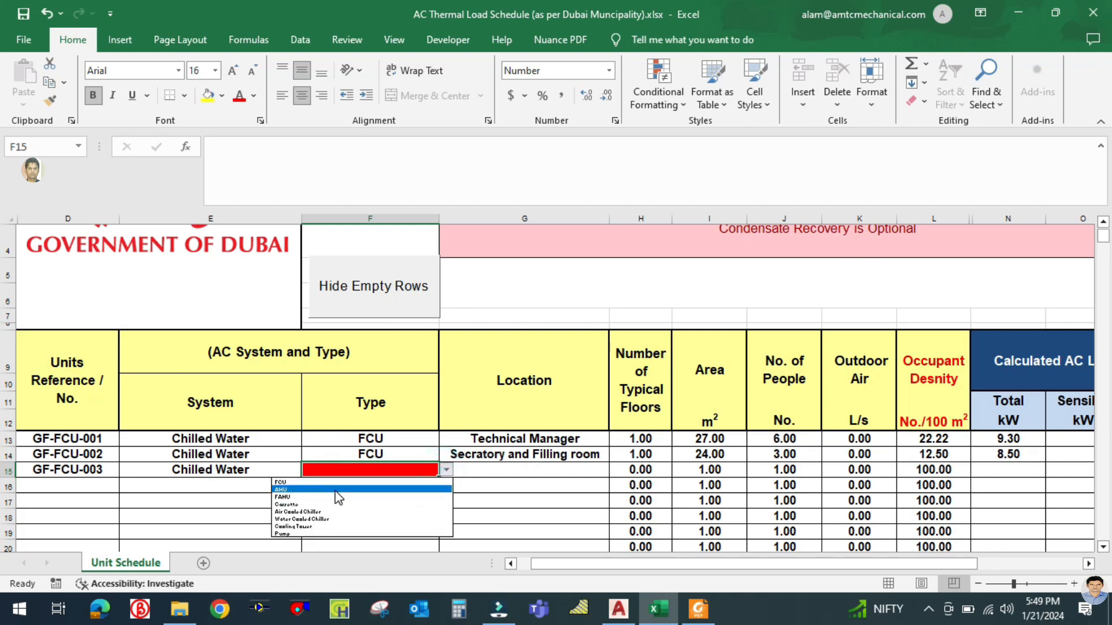
click(281, 482)
Step: Select the location cell of GF-FCU-003 and check the room's name on the ground floor layout in AutoCAD
click(474, 472)
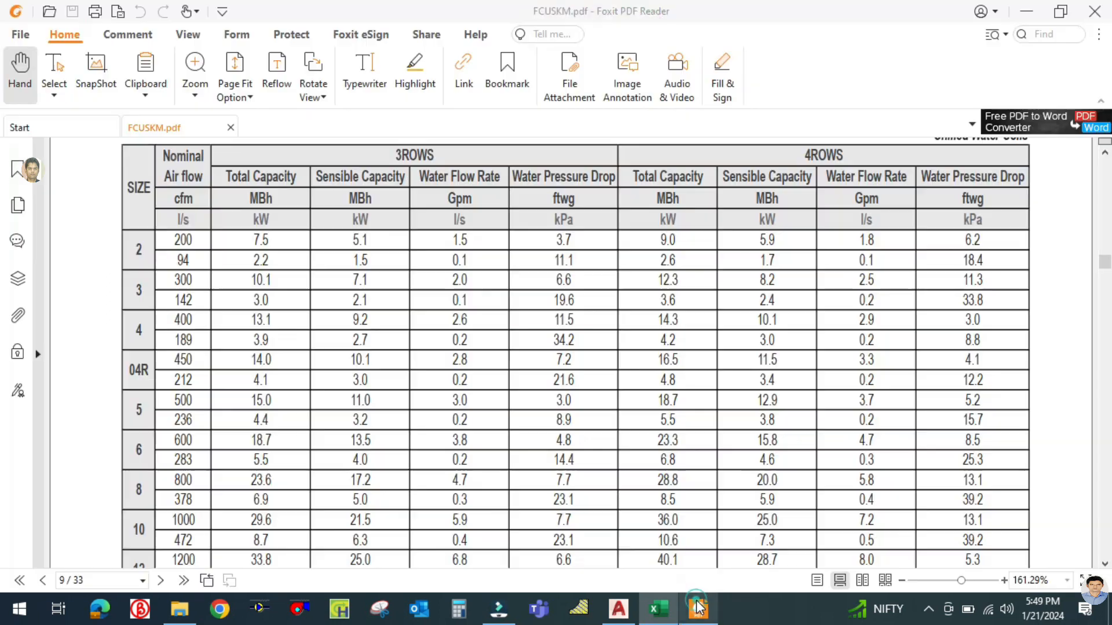
click(698, 608)
click(698, 608)
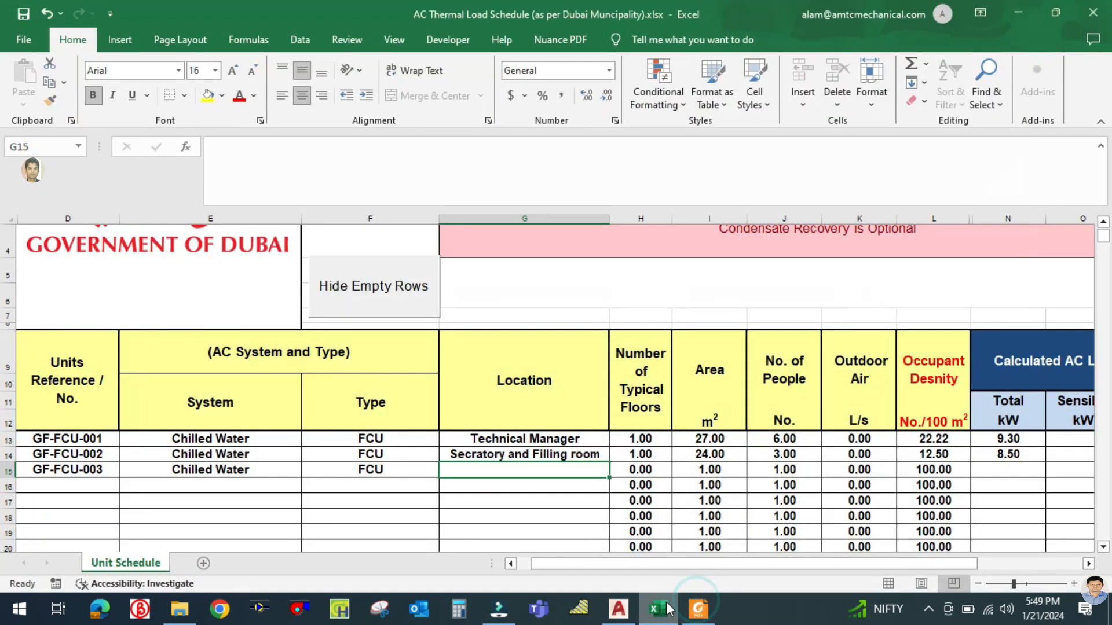
click(618, 608)
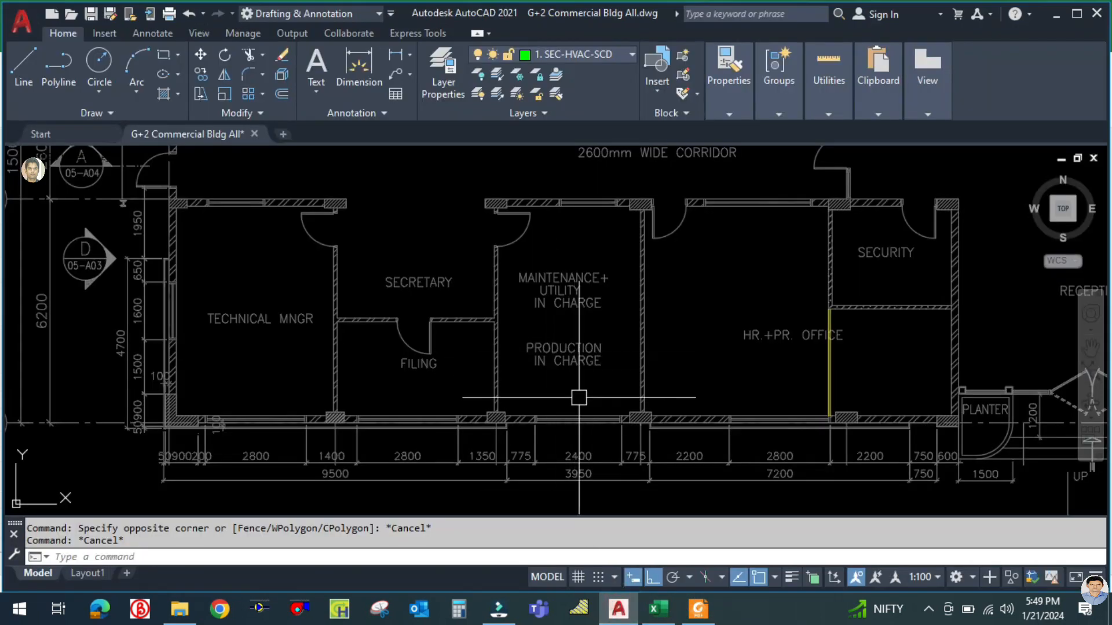
scroll(573, 400, down, 8)
scroll(568, 416, up, 4)
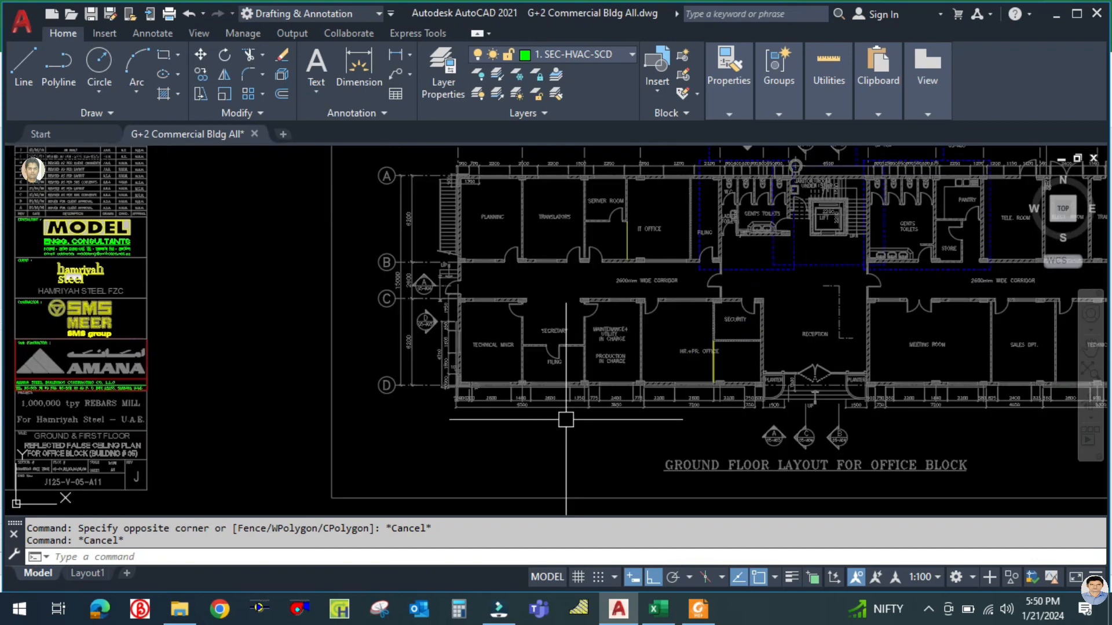
click(696, 611)
click(698, 608)
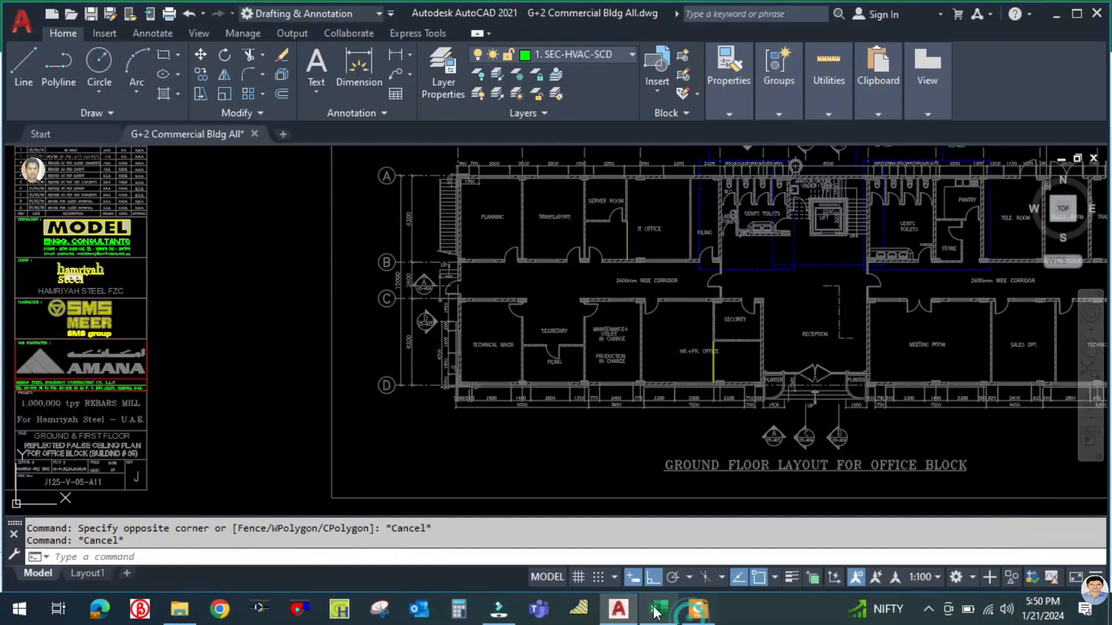
Step: Switch to the Excel schedule and enter "Production incharge" as the location of GF-FCU-003
click(658, 608)
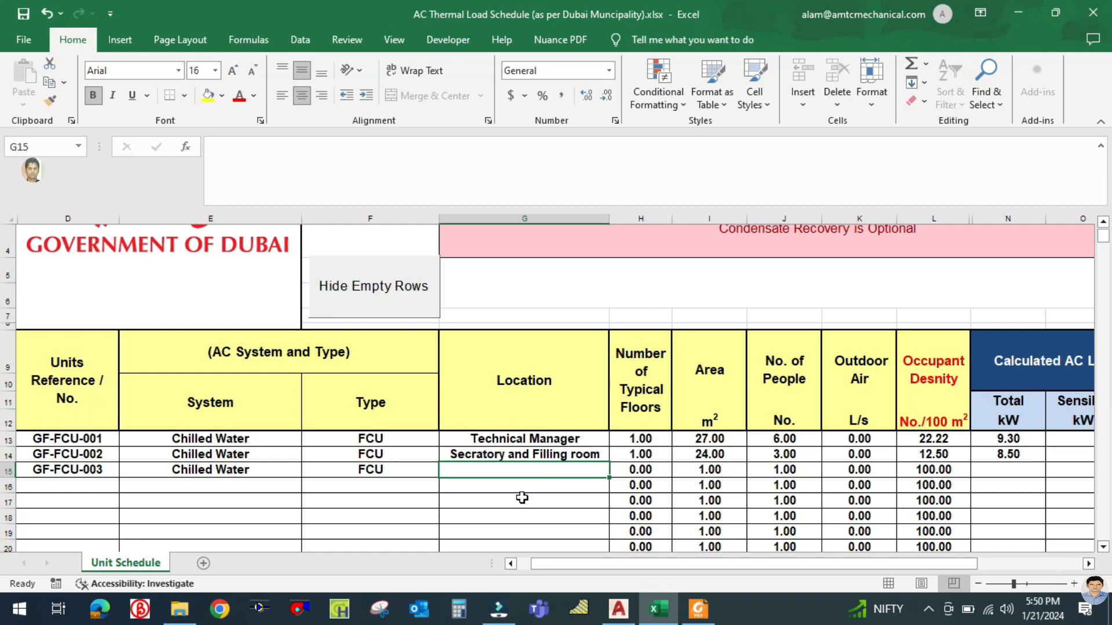
key(Caps_Lock)
text(Pr)
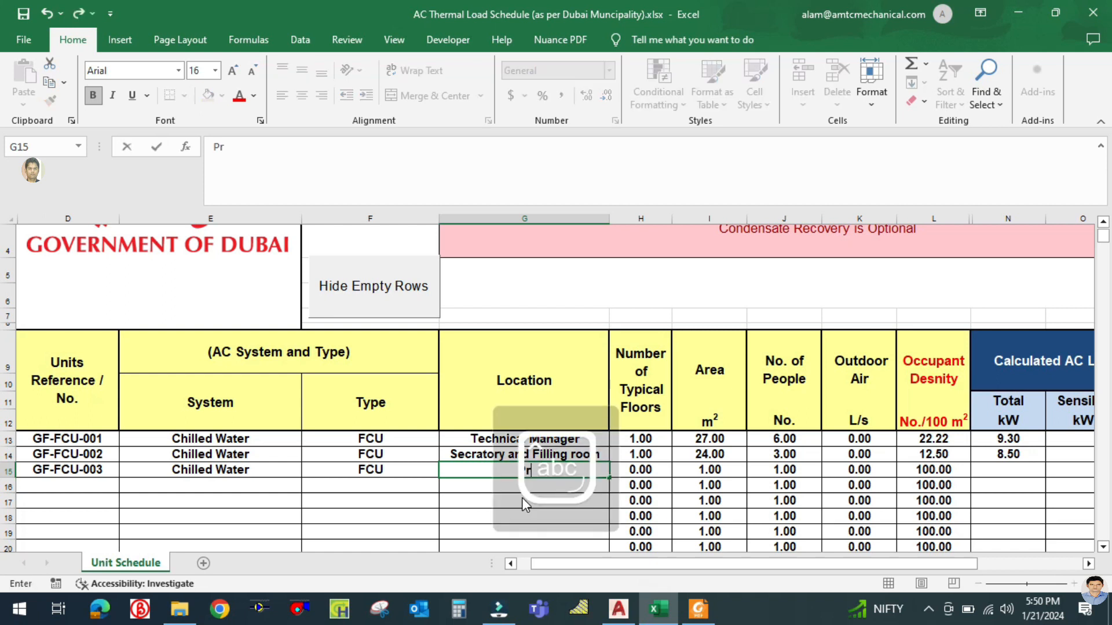
text(oduction incharge)
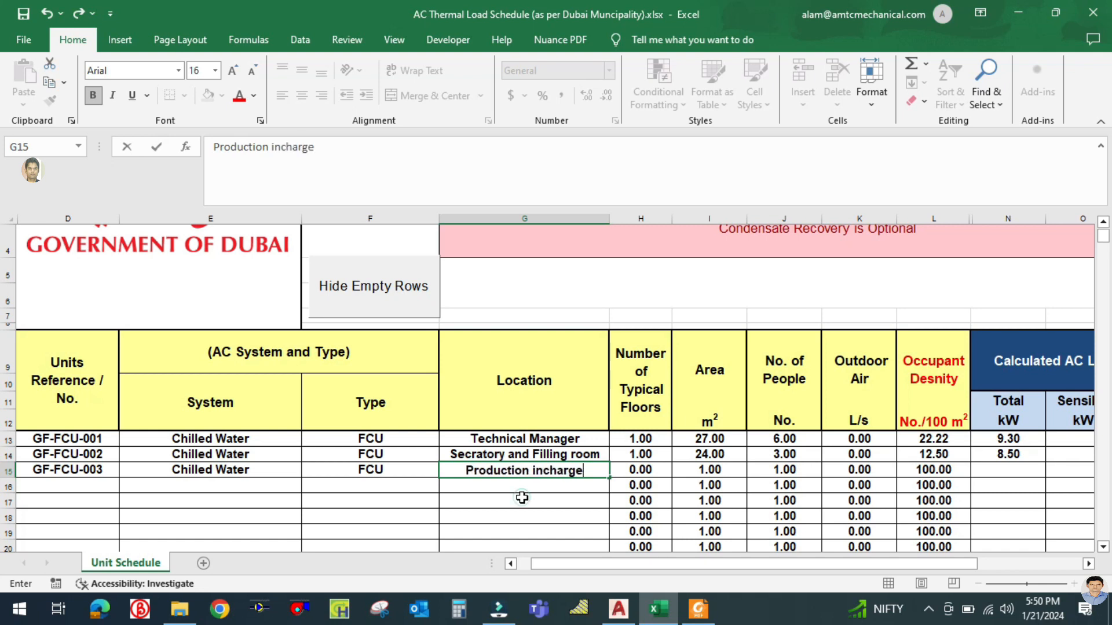
key(Tab)
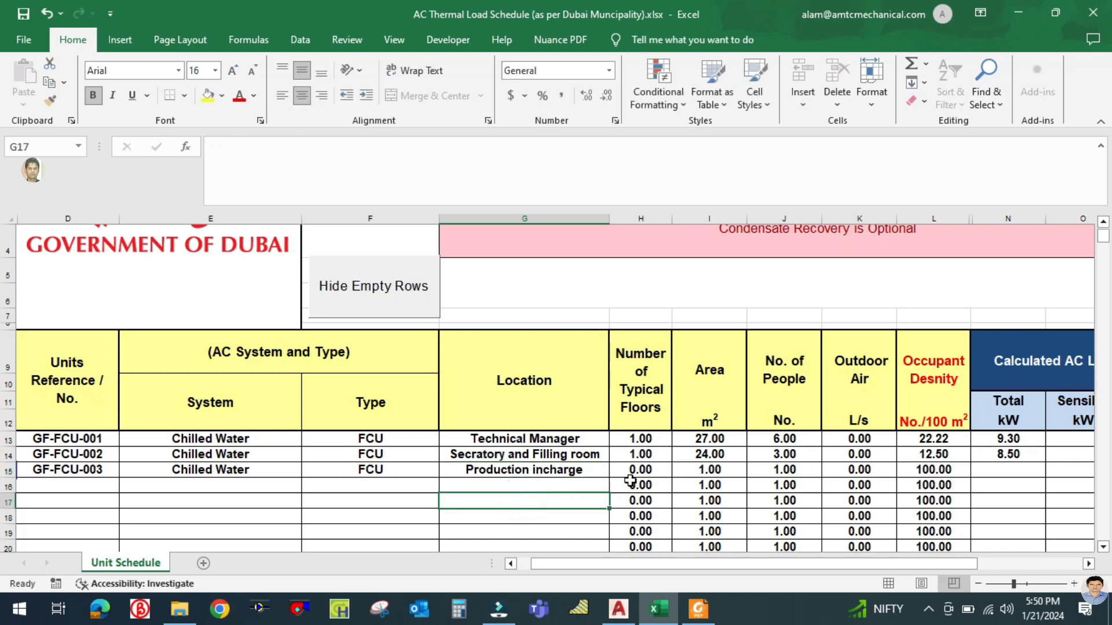
Step: Open Furniture Layout.dwg from the G+2 Commercial bldg All folder and inspect the ground floor furniture layout
click(187, 614)
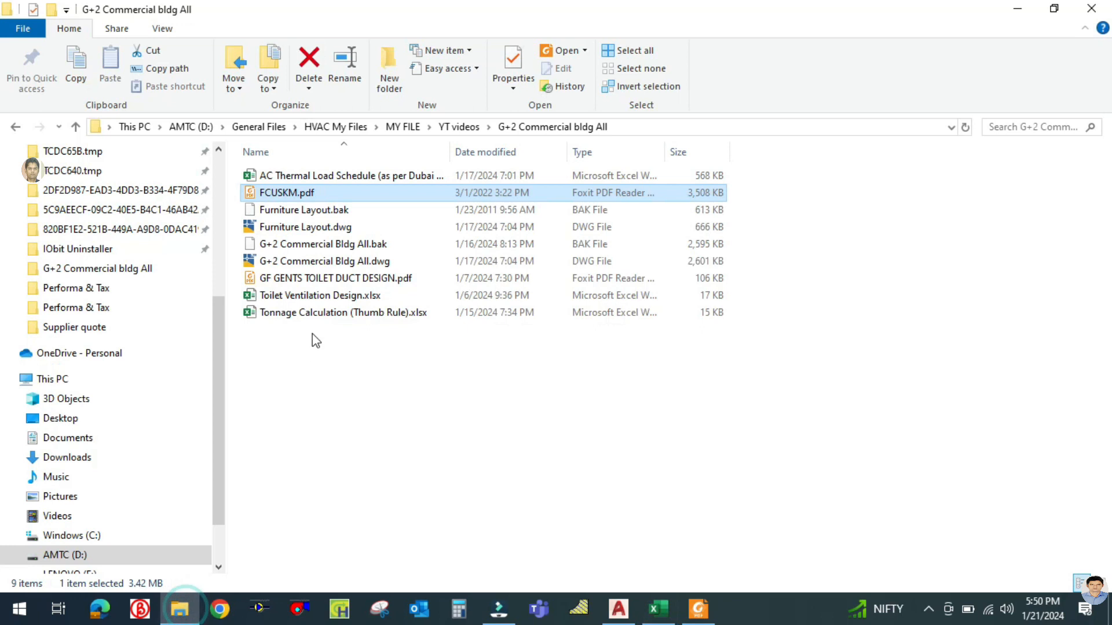
click(297, 228)
double_click(298, 229)
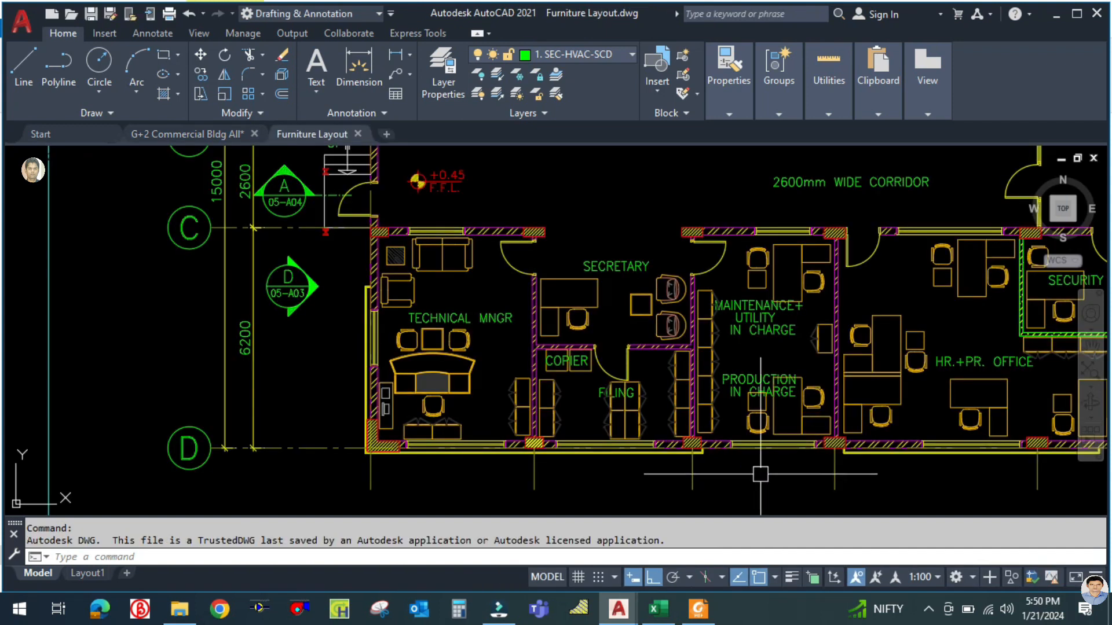
drag(744, 476, 671, 474)
scroll(671, 474, down, 5)
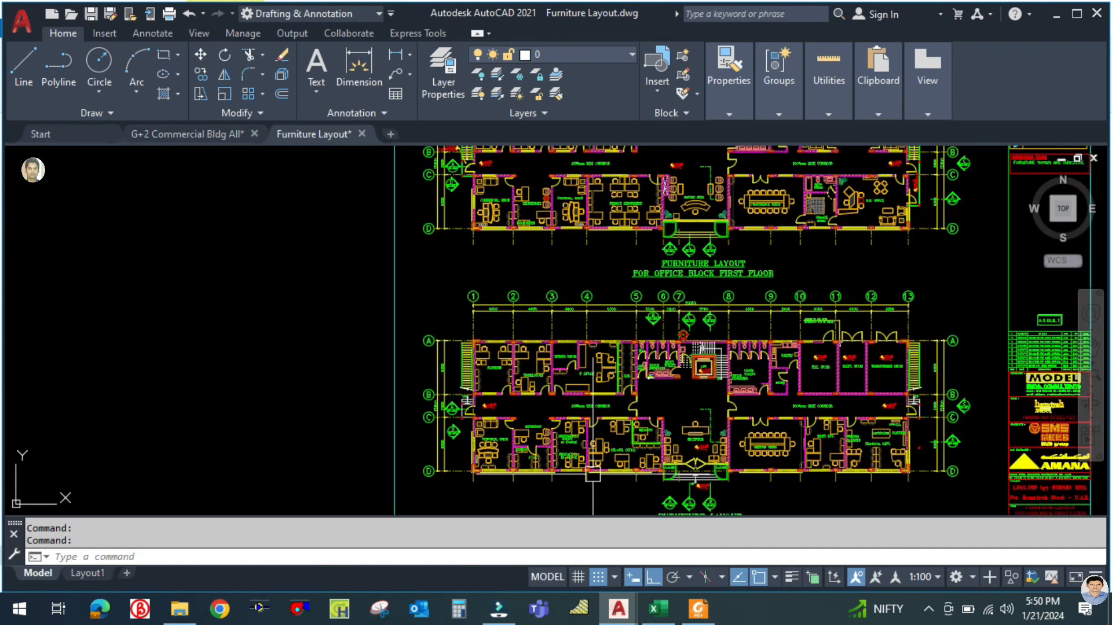
scroll(586, 489, up, 4)
scroll(586, 489, down, 3)
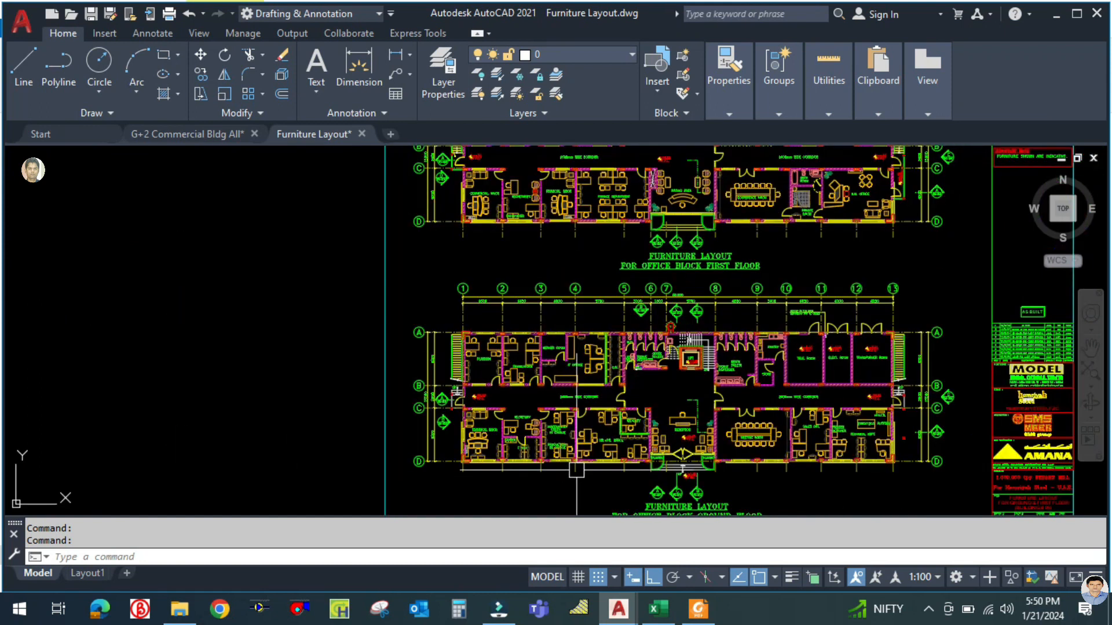
Step: Examine the furniture and seating of the production in charge room on the ground floor furniture layout
scroll(562, 468, up, 1)
scroll(562, 468, up, 4)
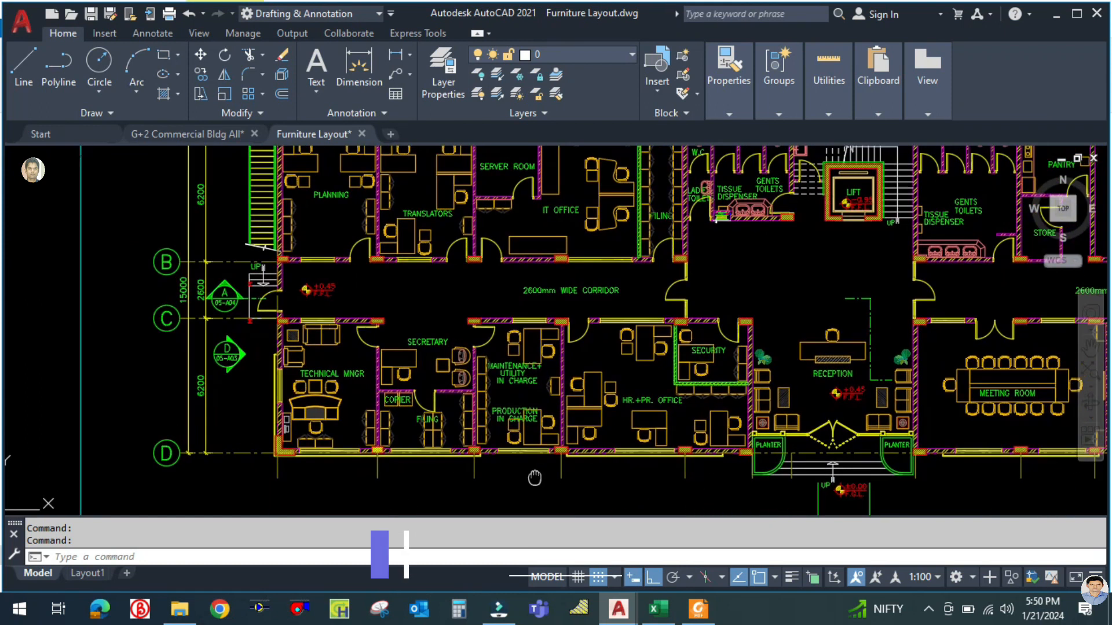
drag(522, 470, 550, 491)
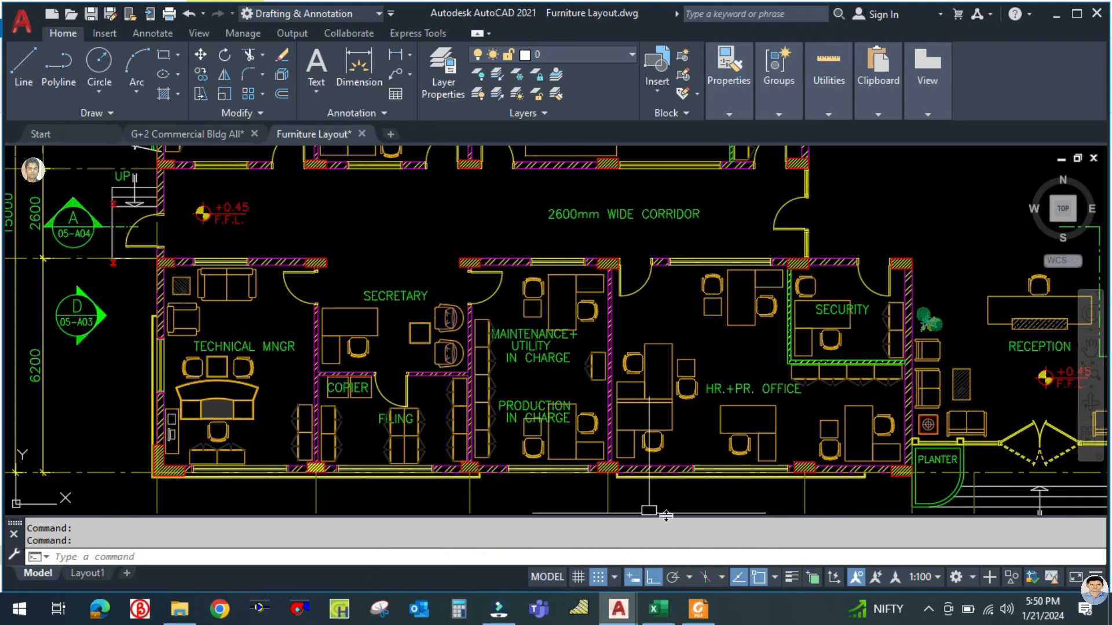
Step: Switch to the Excel schedule and enter 4 as the number of typical floors for GF-FCU-003
click(658, 609)
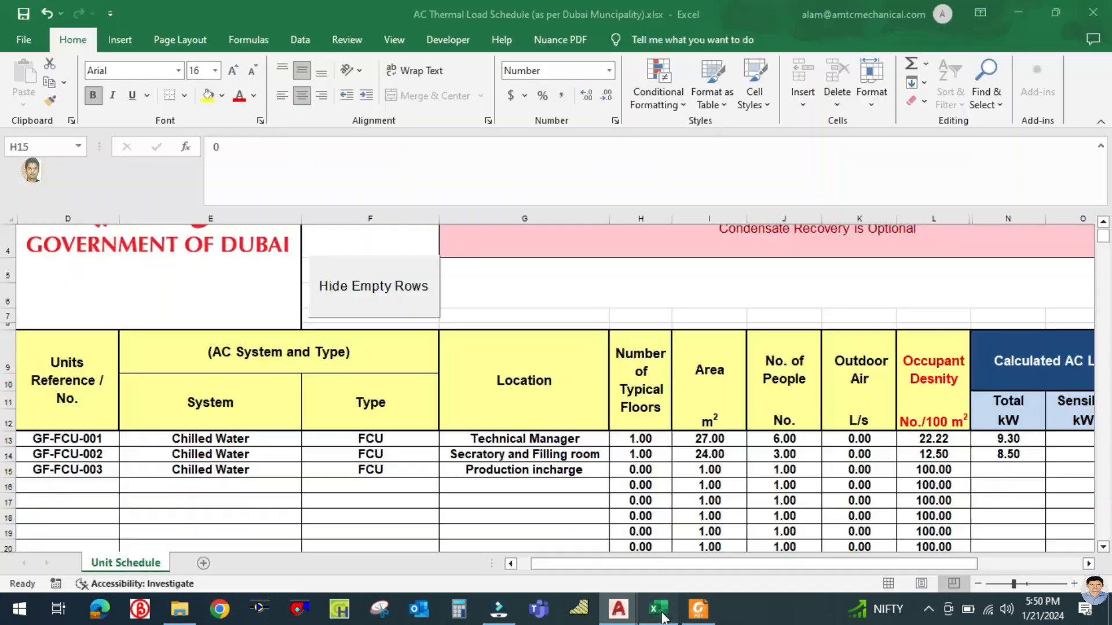
text(4)
click(587, 506)
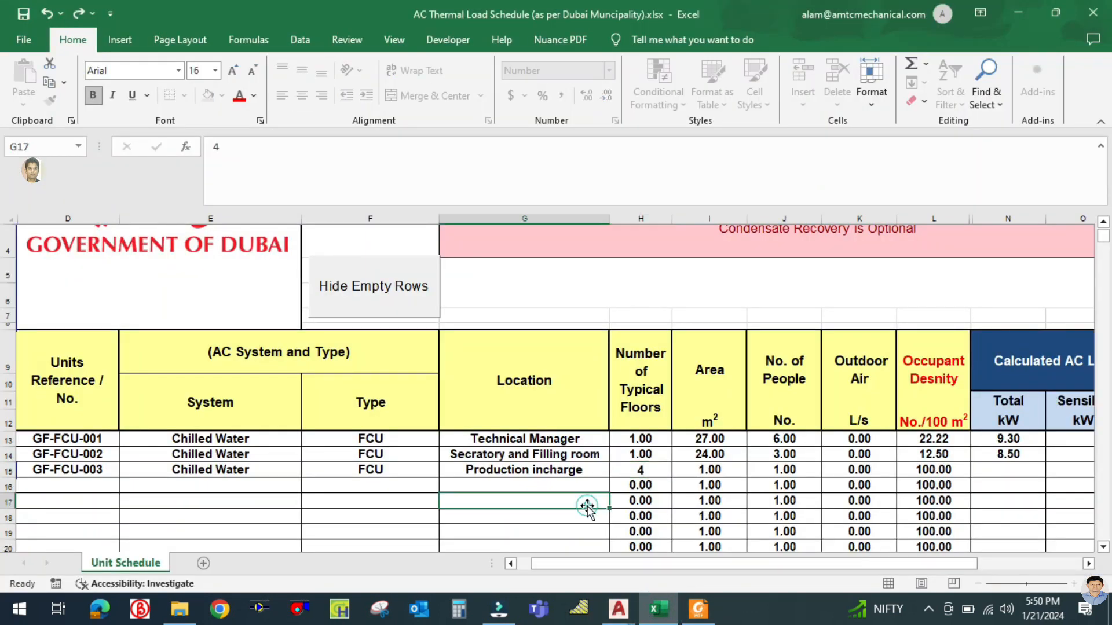
Step: Open Tonnage Calculation (Thumb Rule).xlsx from the G+2 Commercial bldg All folder and look up the production incharge office's area on the LOAD CALCULATION sheet
click(705, 472)
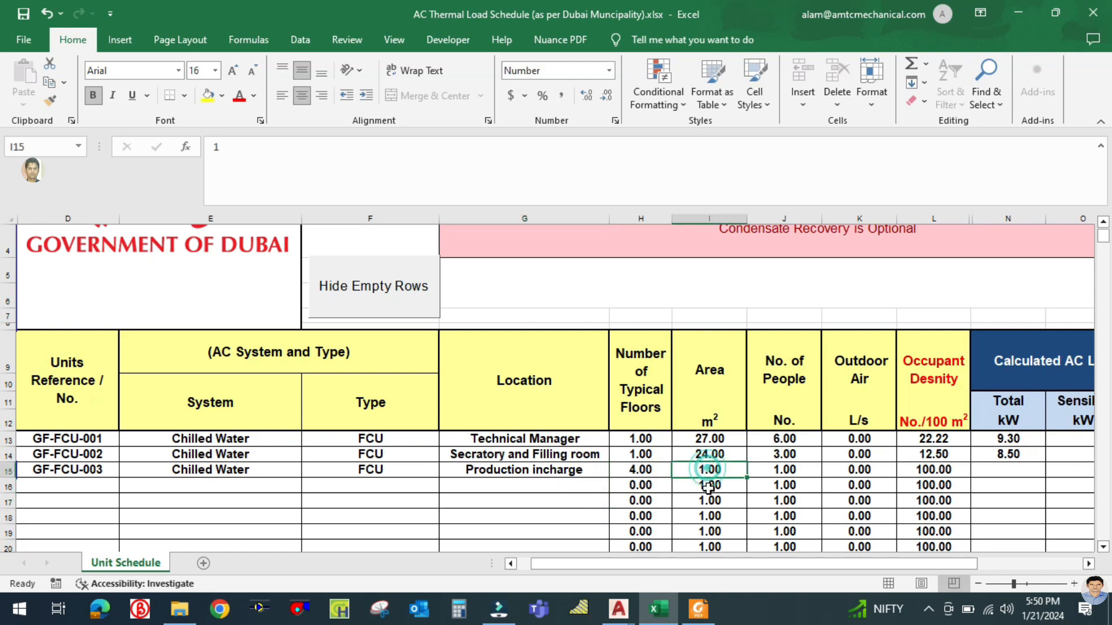
click(180, 614)
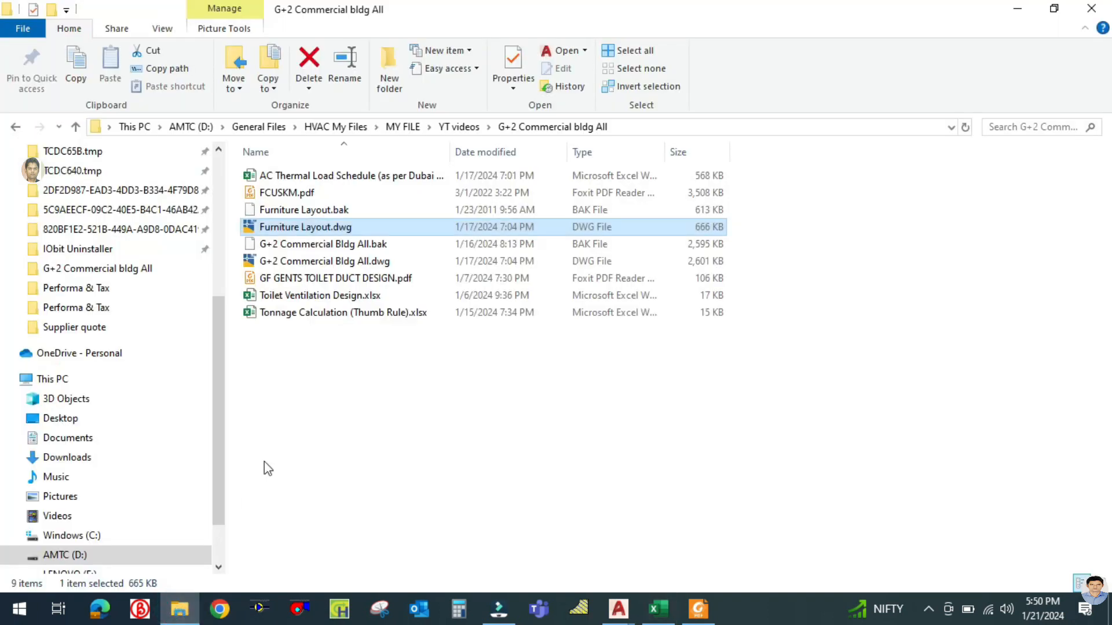
double_click(289, 314)
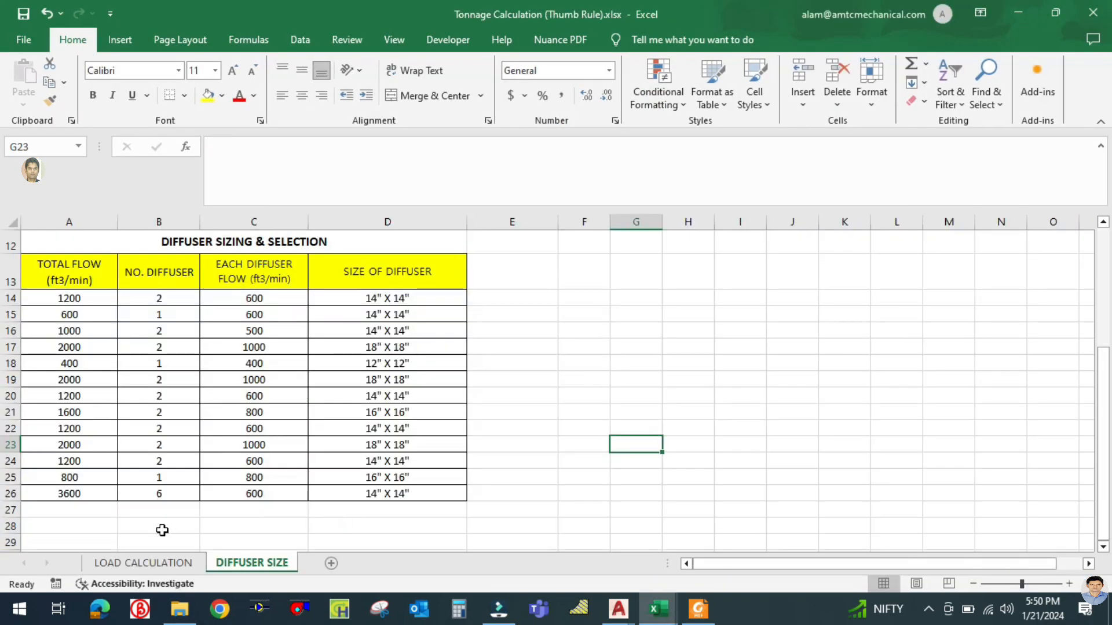
click(143, 563)
scroll(328, 475, up, 6)
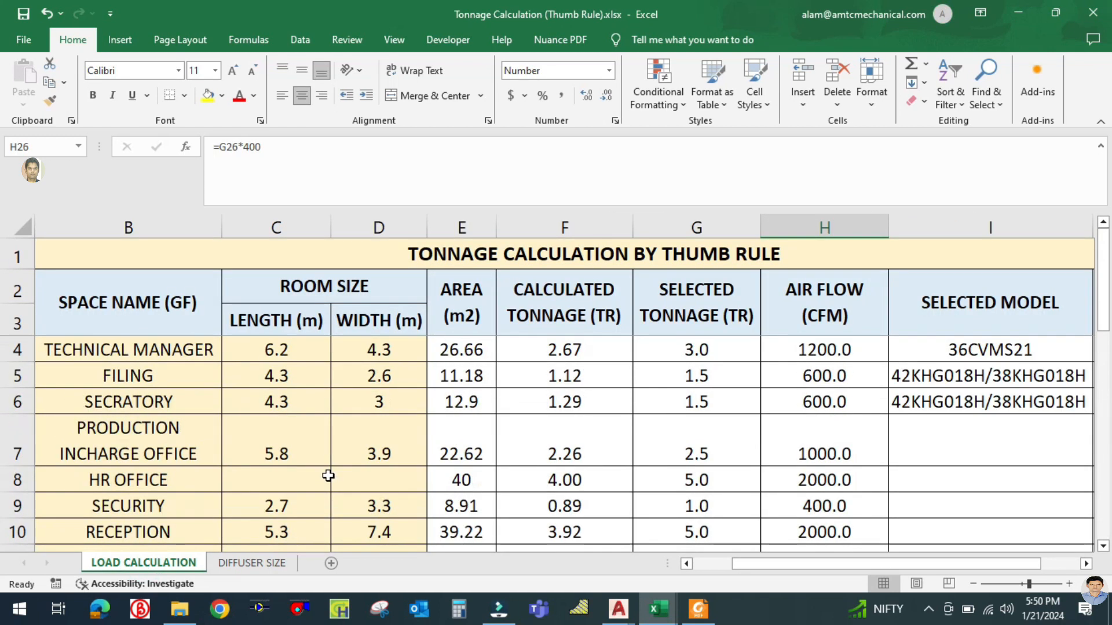
scroll(328, 475, down, 1)
scroll(325, 471, up, 1)
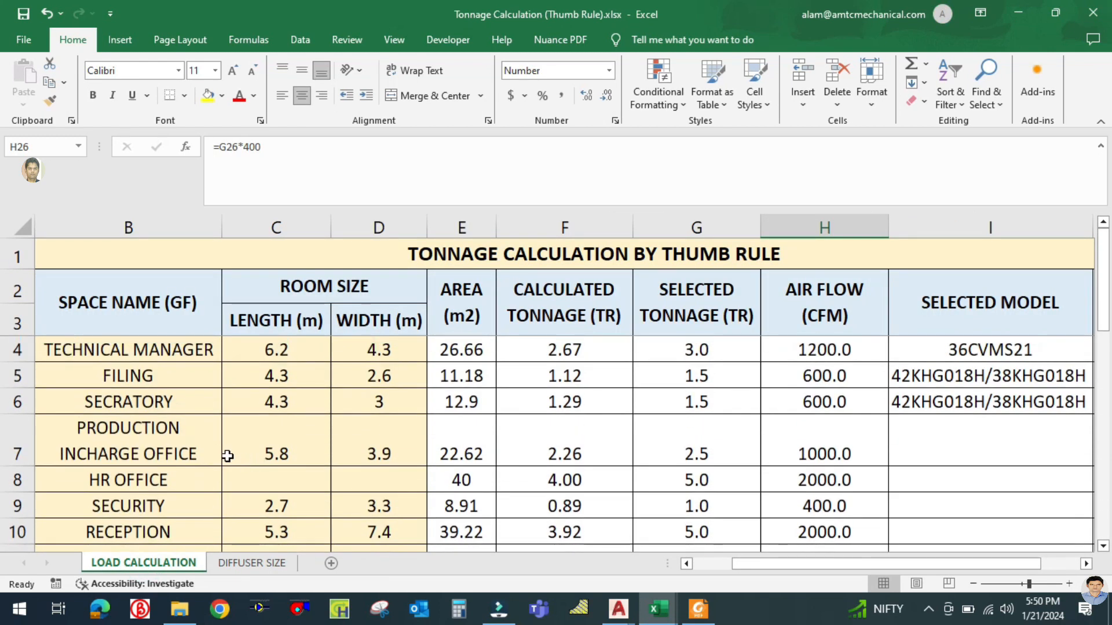
click(154, 443)
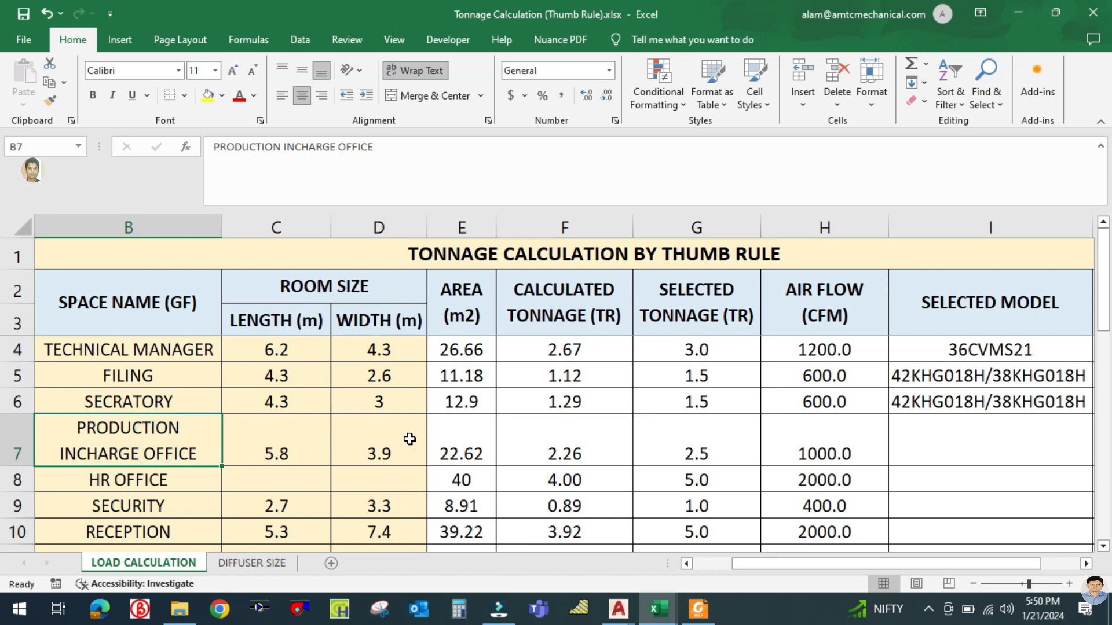
click(451, 443)
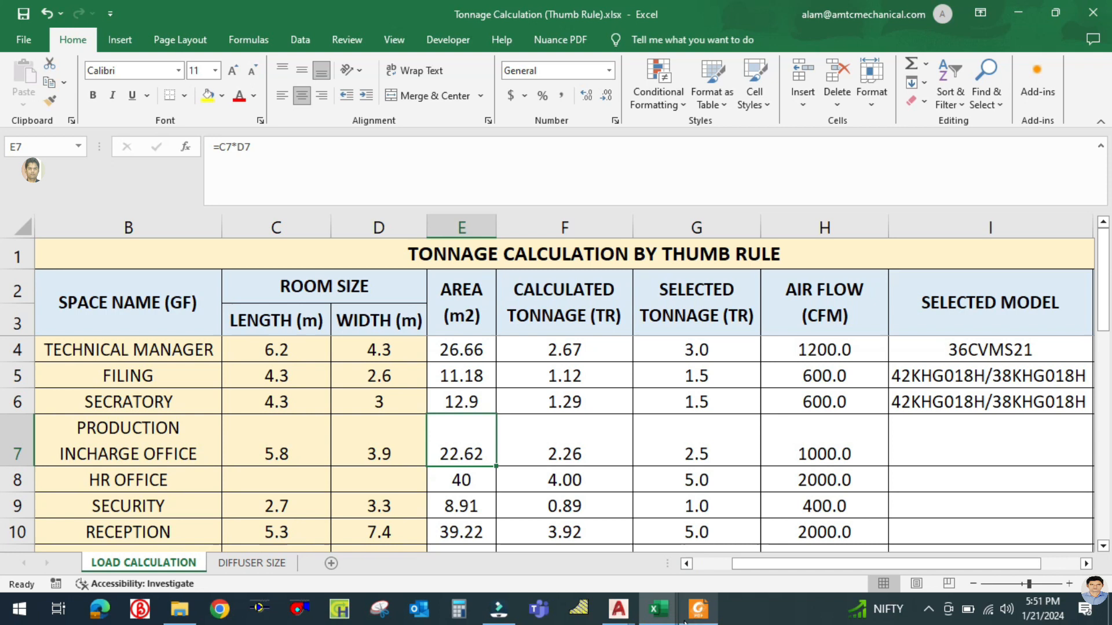
Step: Return to the AC Thermal Load Schedule and set the area of GF-FCU-003 to 22.62 m² and its number of people to 4
mouse_move(675, 616)
click(608, 558)
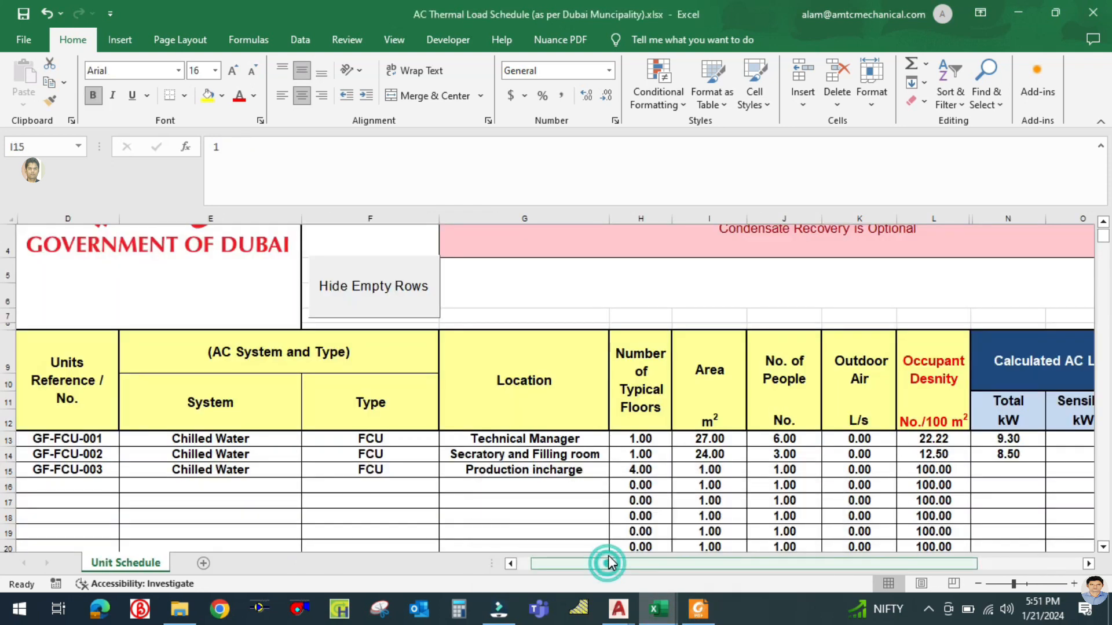
text(22)
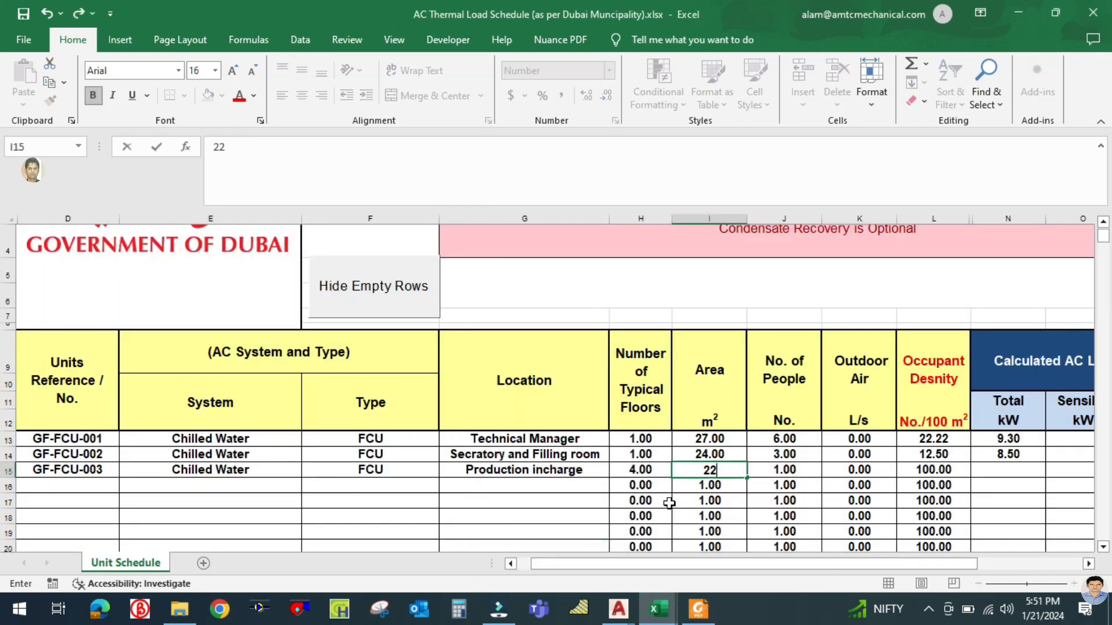
text(.62)
click(796, 467)
click(801, 468)
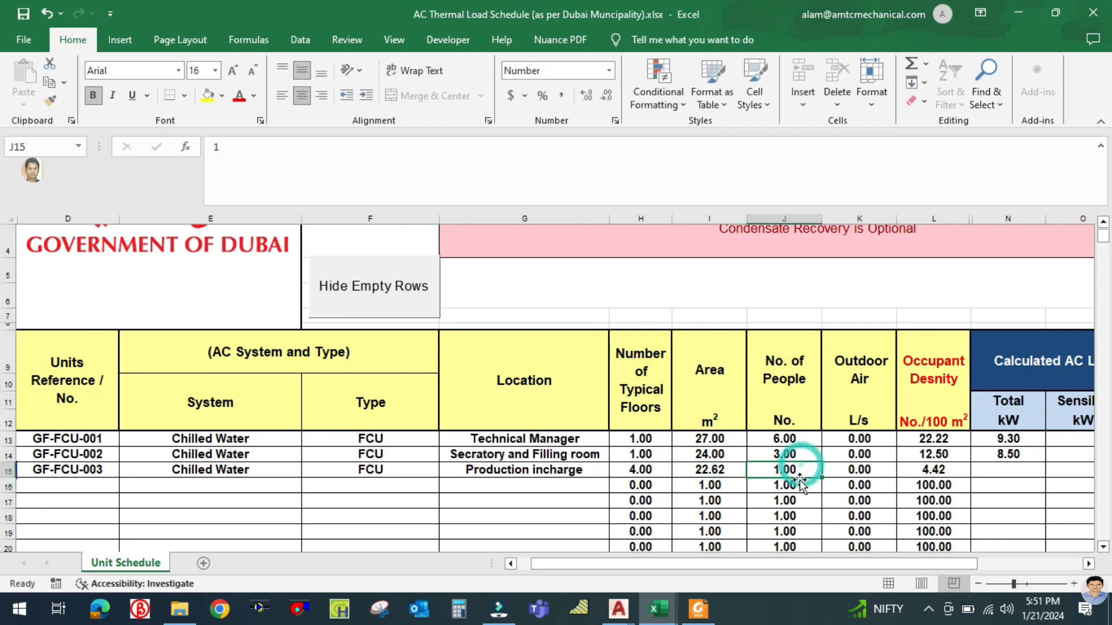
text(4)
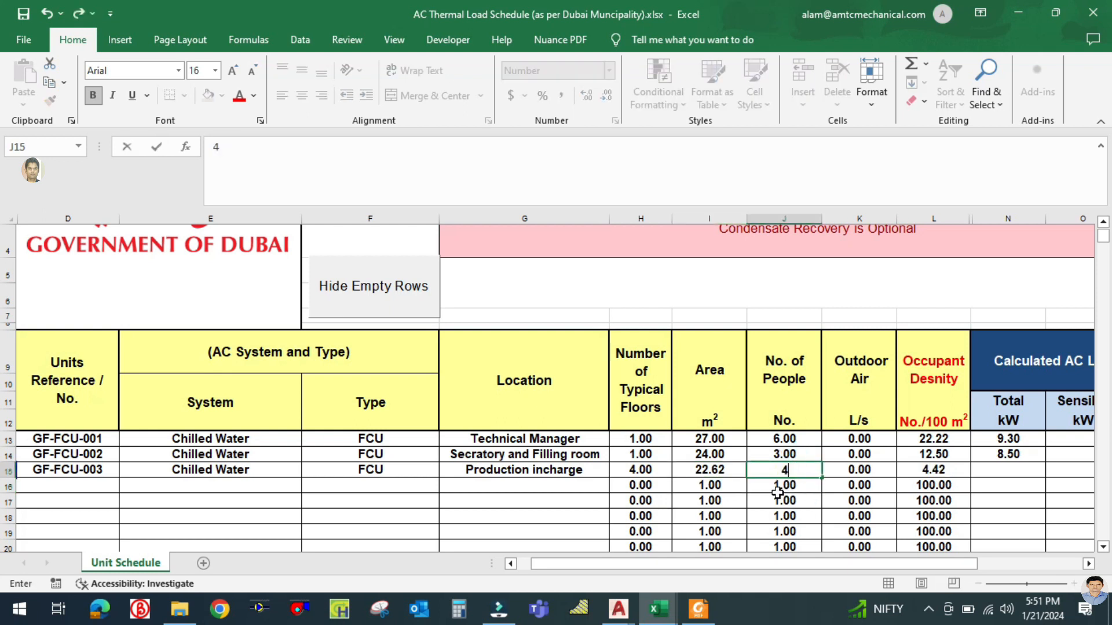
key(Return)
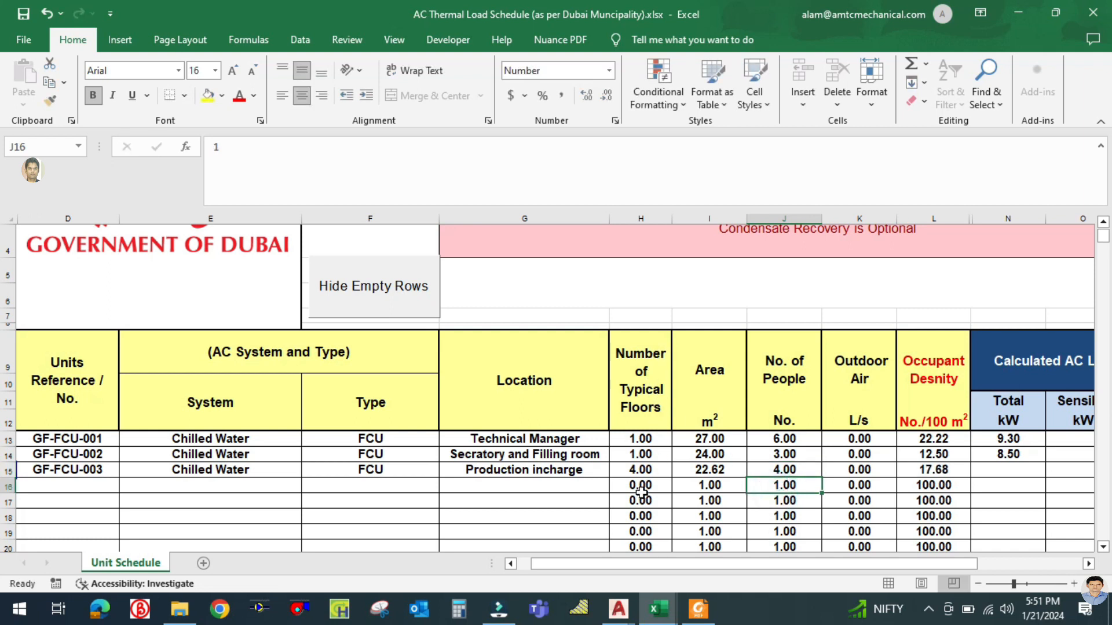
Step: Set the number of typical floors of GF-FCU-003 to 1
click(644, 474)
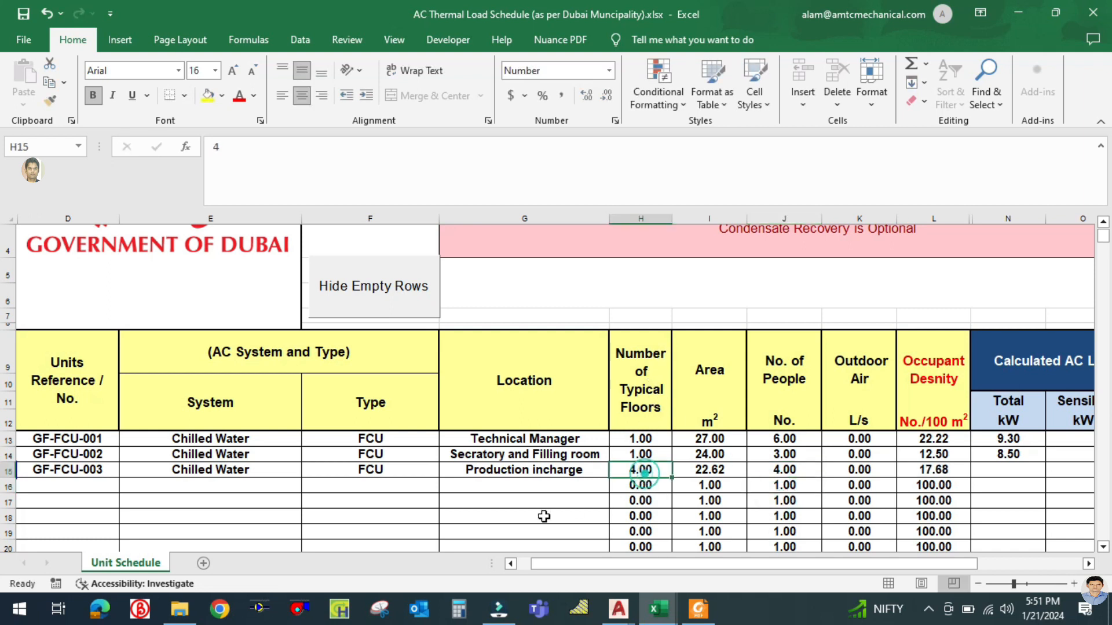
text(1)
click(534, 516)
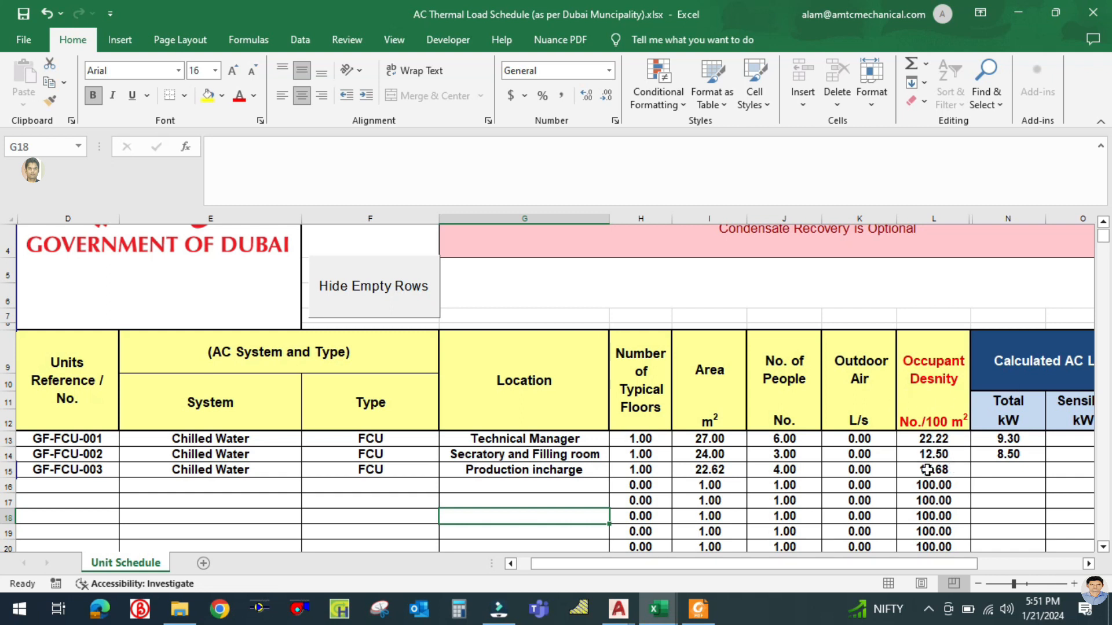
click(864, 366)
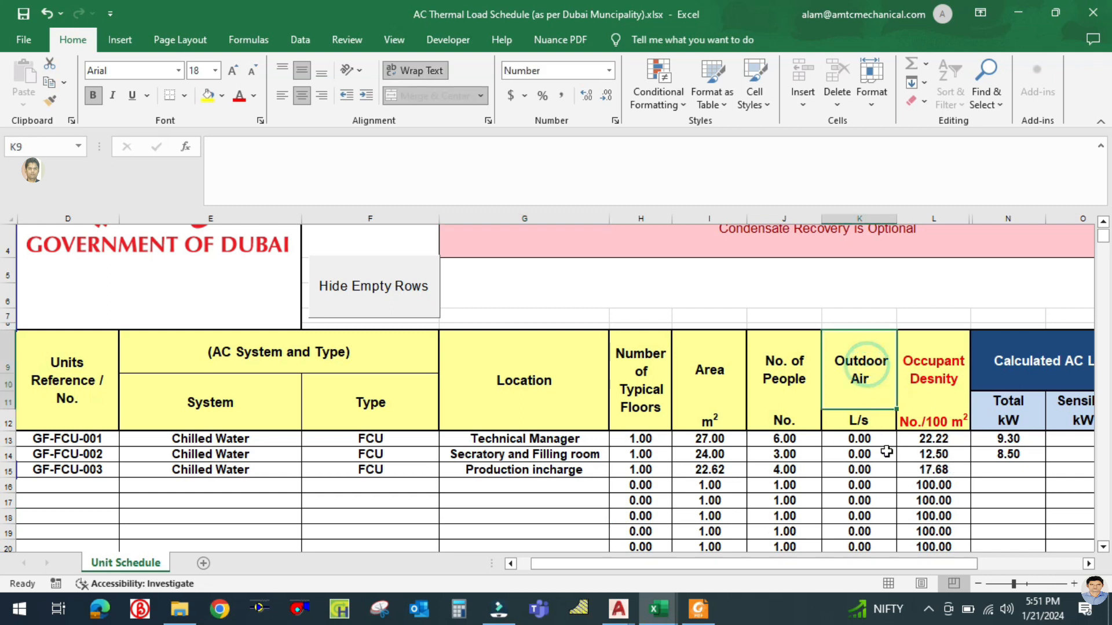
click(877, 422)
click(870, 396)
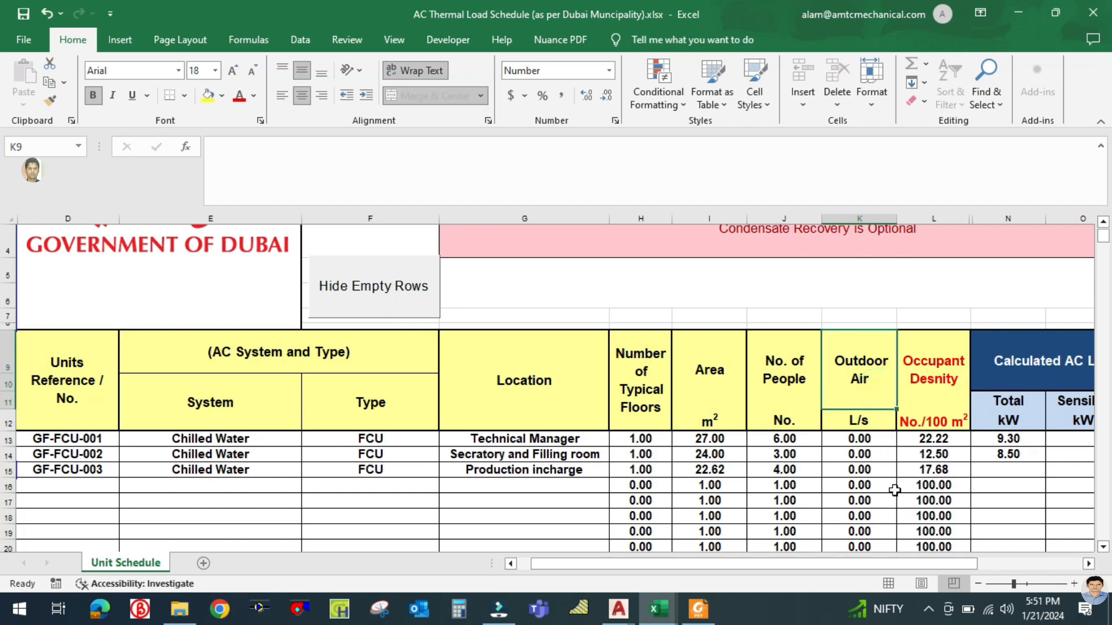
Step: Select the total calculated AC load cell of GF-FCU-003 and look up the production incharge office's selected tonnage in the Tonnage Calculation workbook
drag(897, 561, 926, 570)
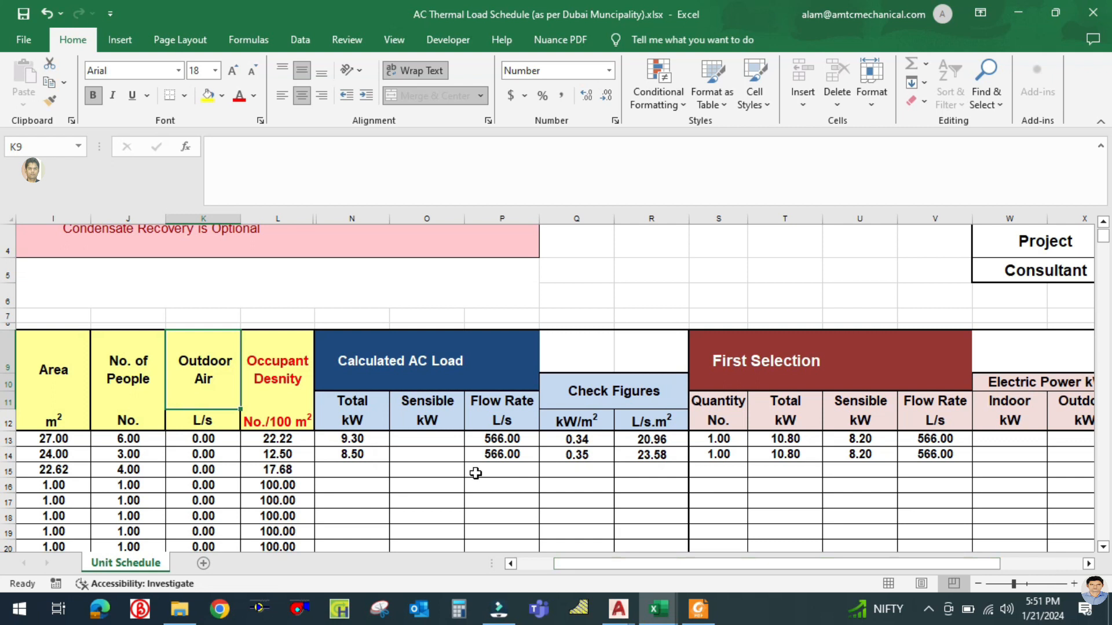
scroll(475, 470, down, 1)
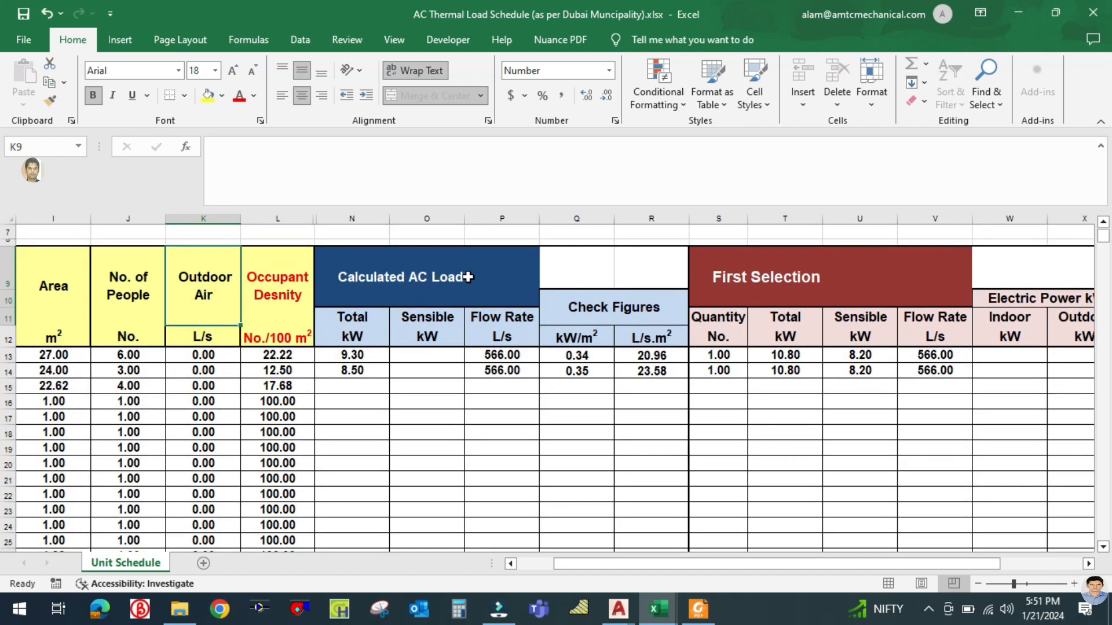
click(368, 393)
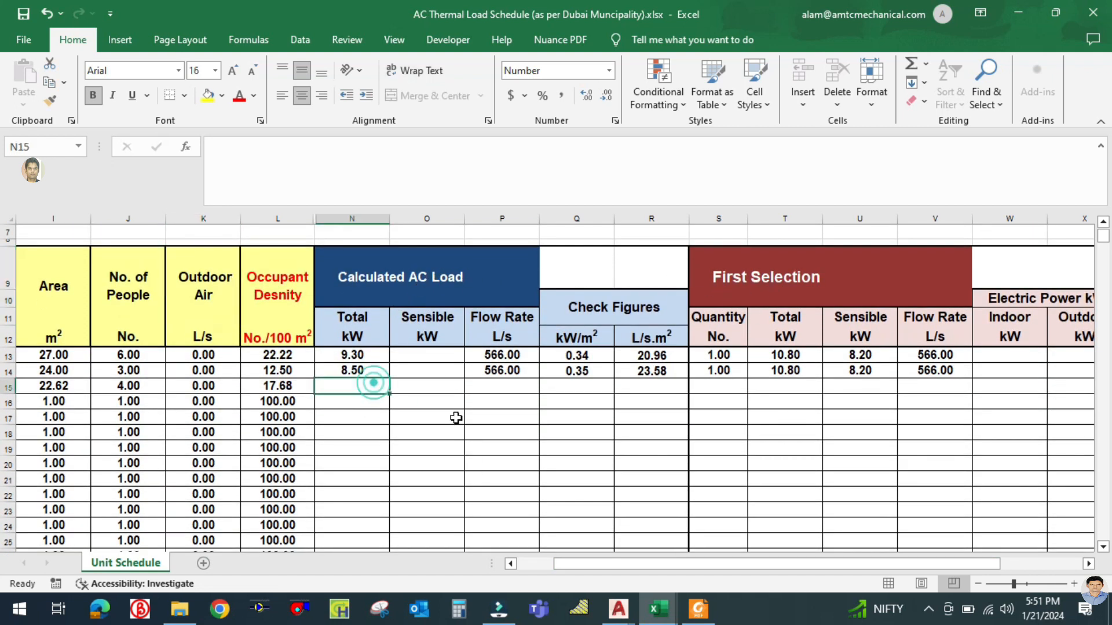
mouse_move(658, 608)
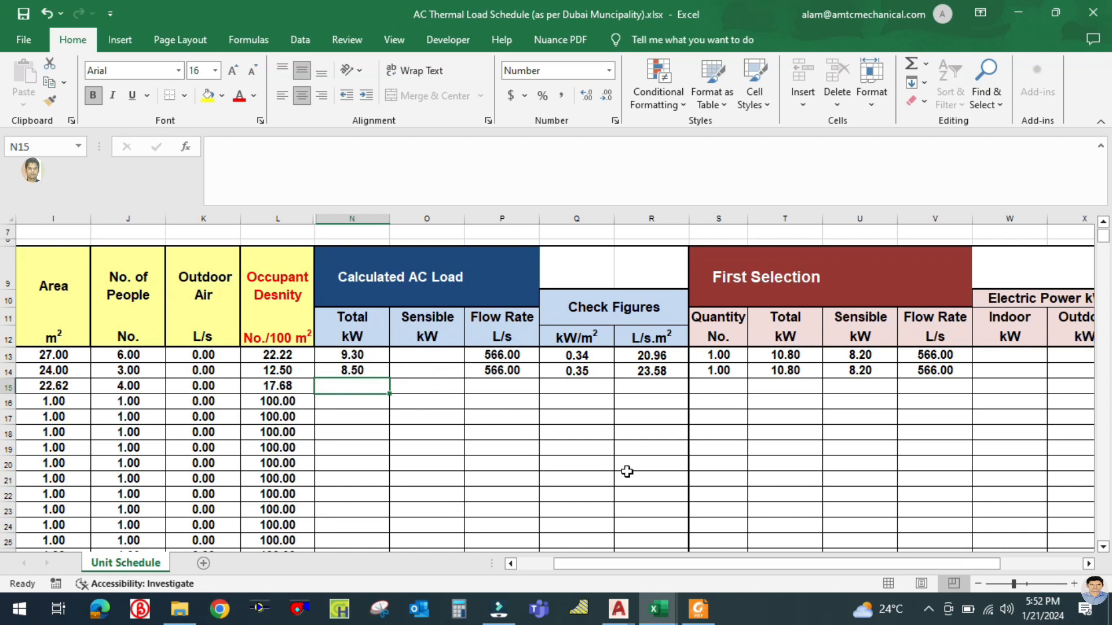
mouse_move(667, 618)
click(756, 554)
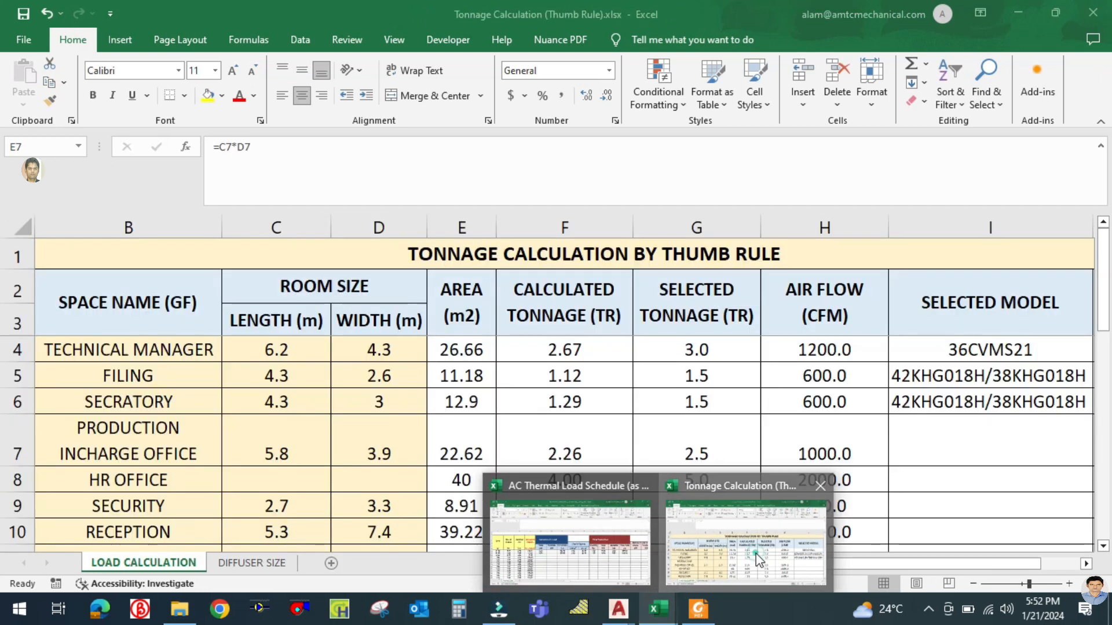
click(275, 564)
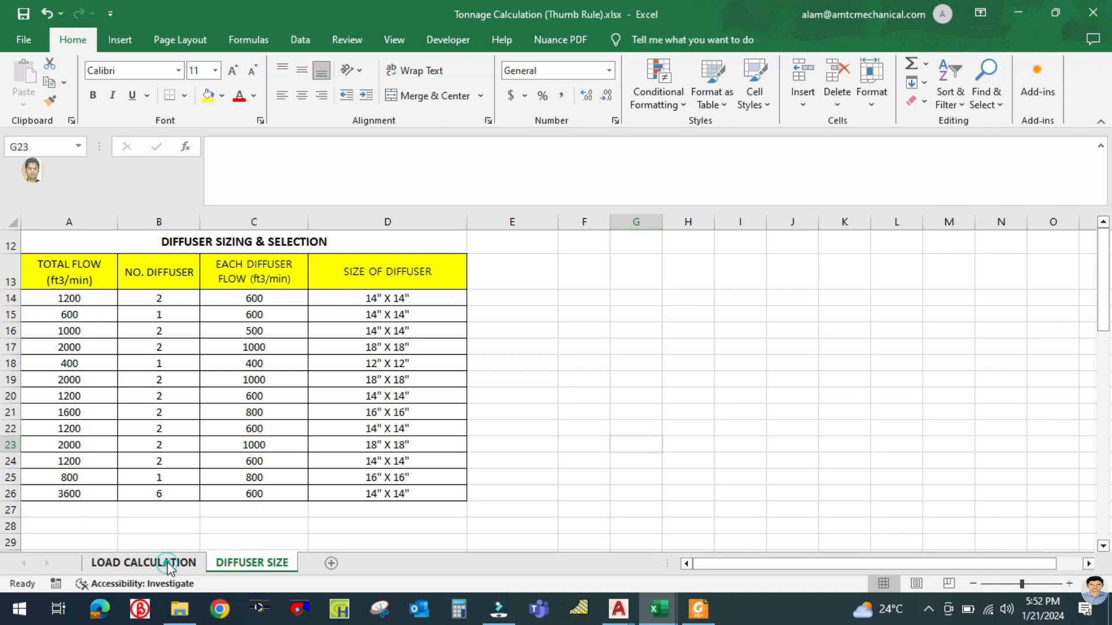
click(173, 565)
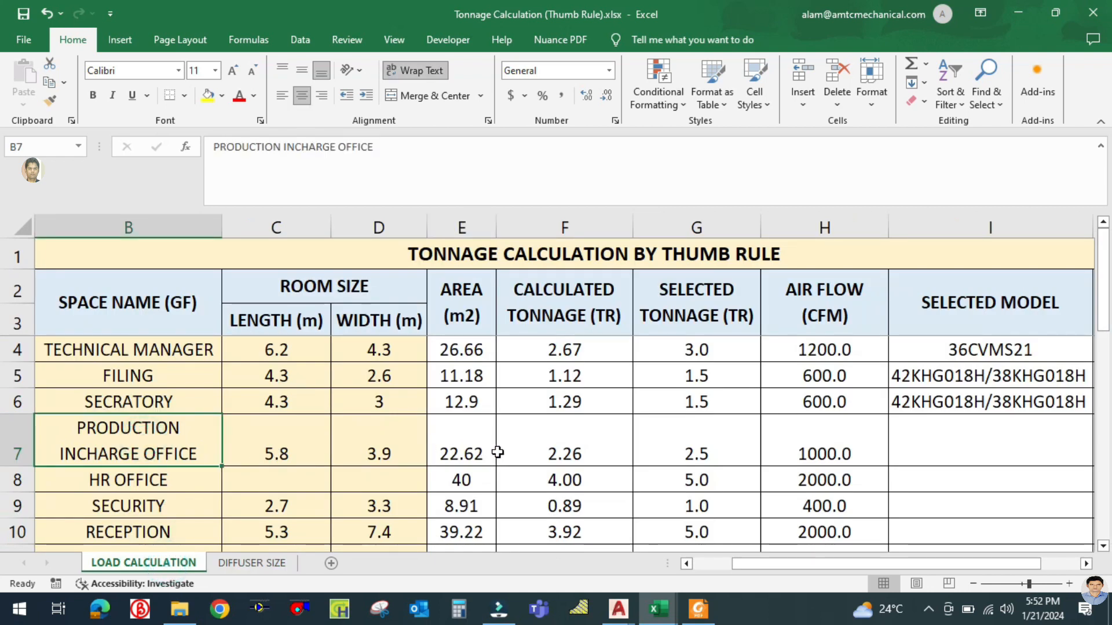
click(734, 442)
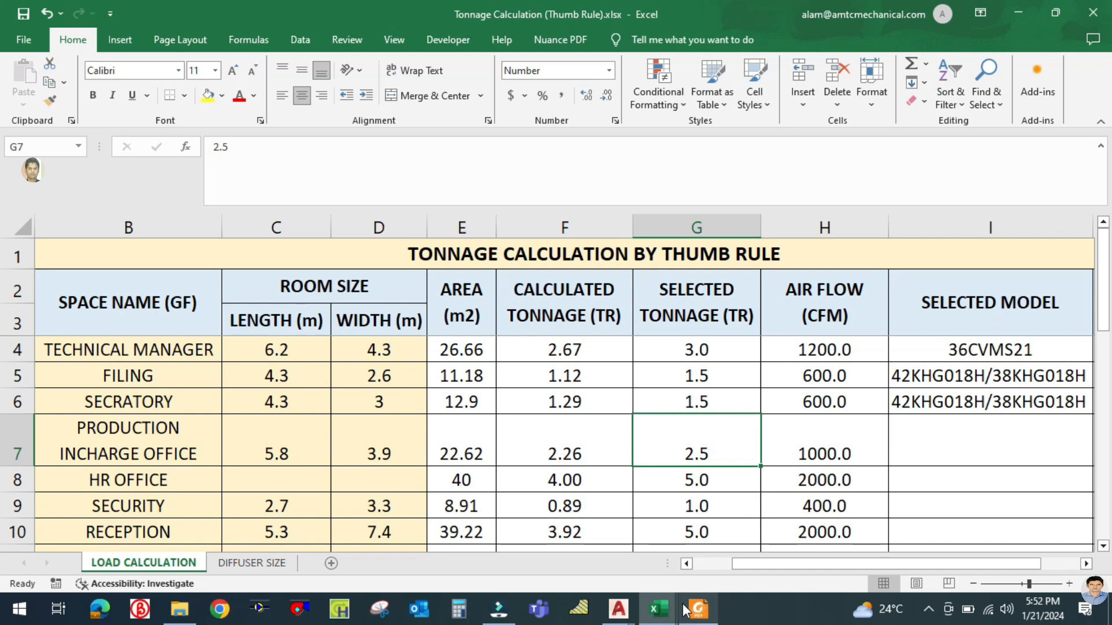
Step: Return to the load schedule and convert the selected tonnage to kW in Calculator by computing 2.5 × 3.51
mouse_move(685, 611)
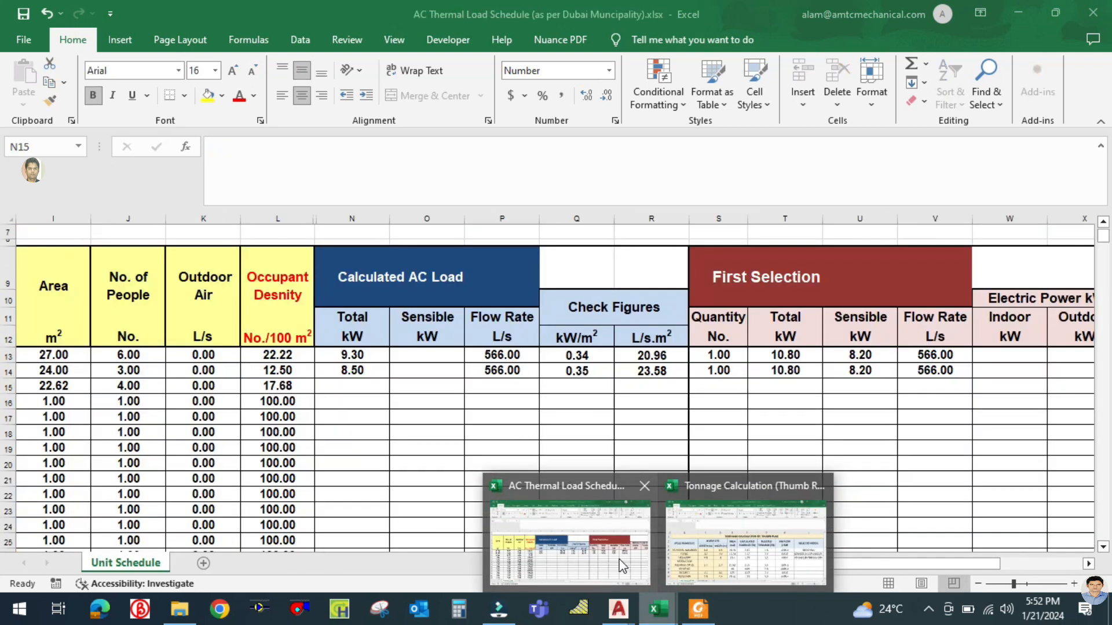
click(623, 567)
click(463, 609)
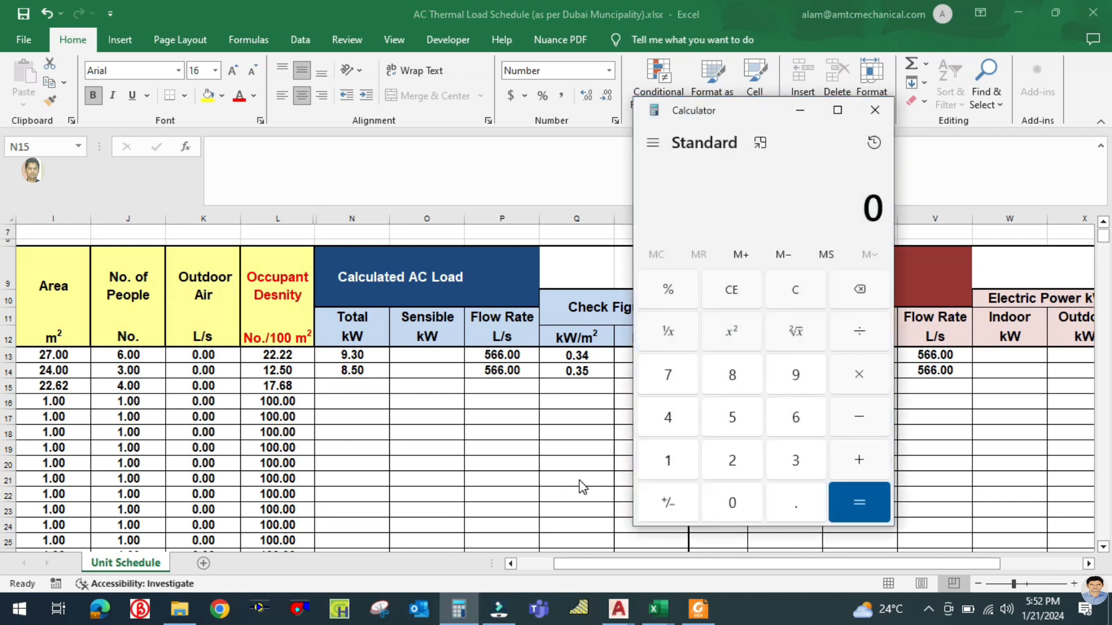
text(22)
key(BackSpace)
text(.5*)
text(3.51)
key(Return)
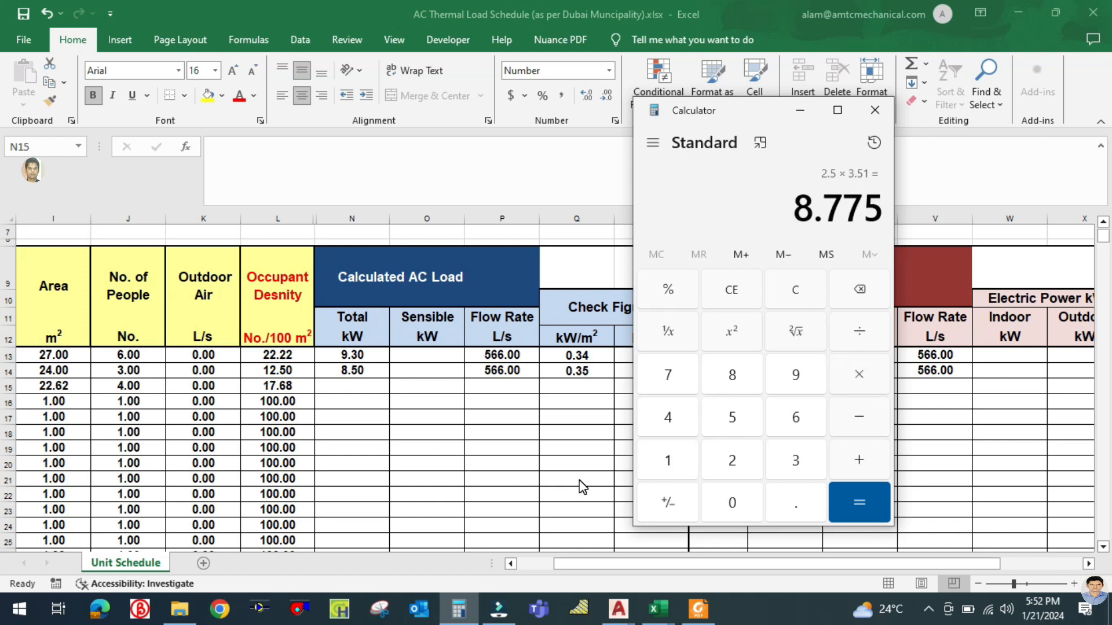
Step: Minimize Calculator and enter 8.8 kW as the total calculated AC load of GF-FCU-003
click(798, 110)
click(439, 419)
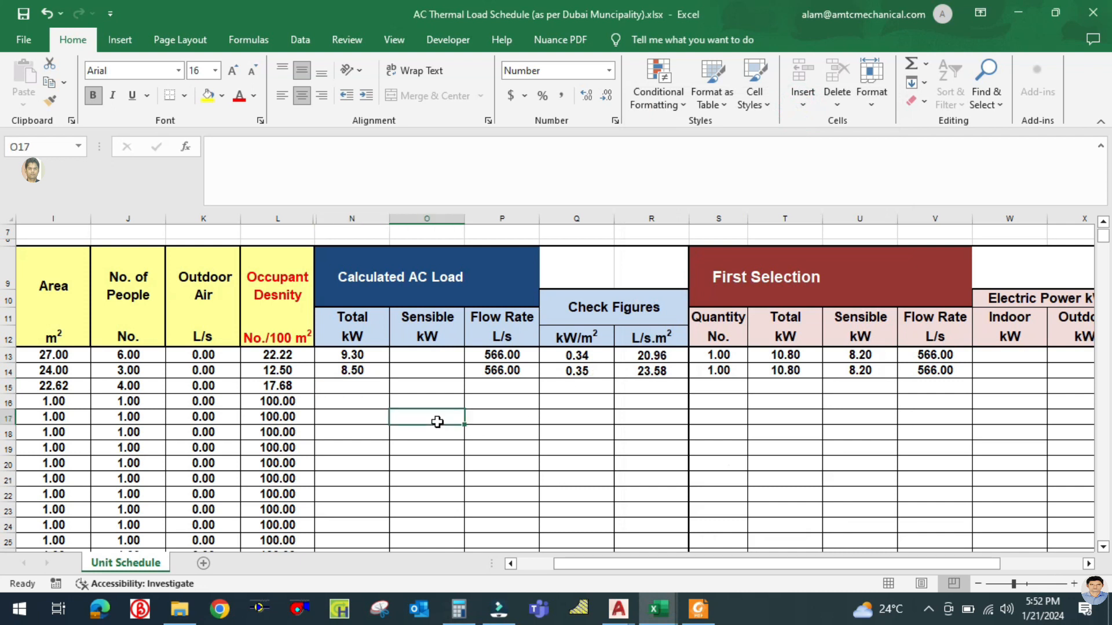
click(363, 385)
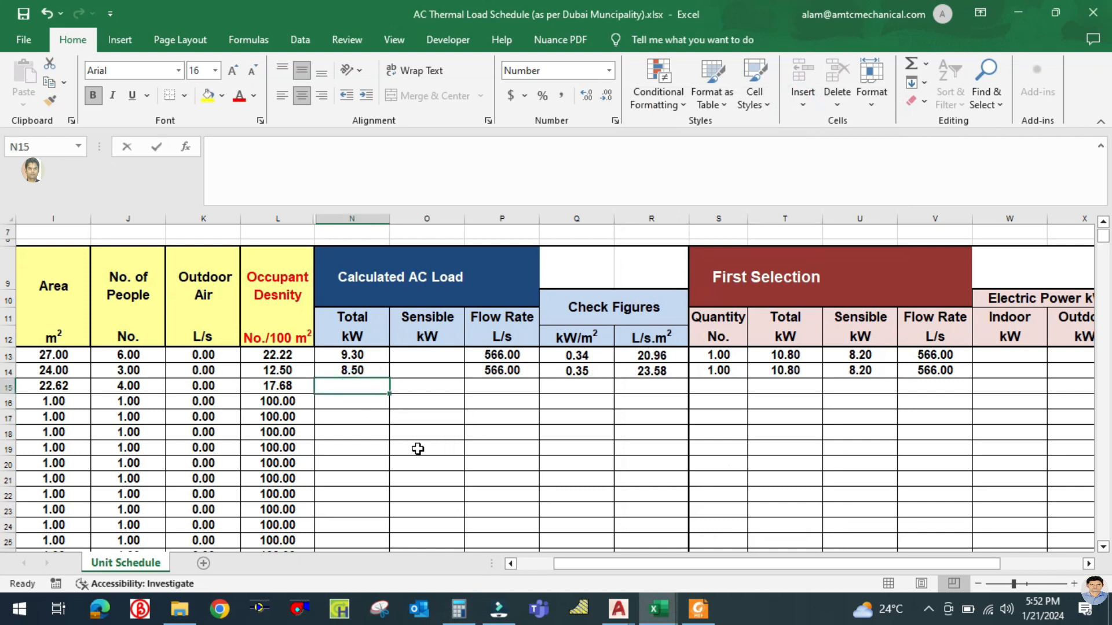
text(8.8)
click(417, 449)
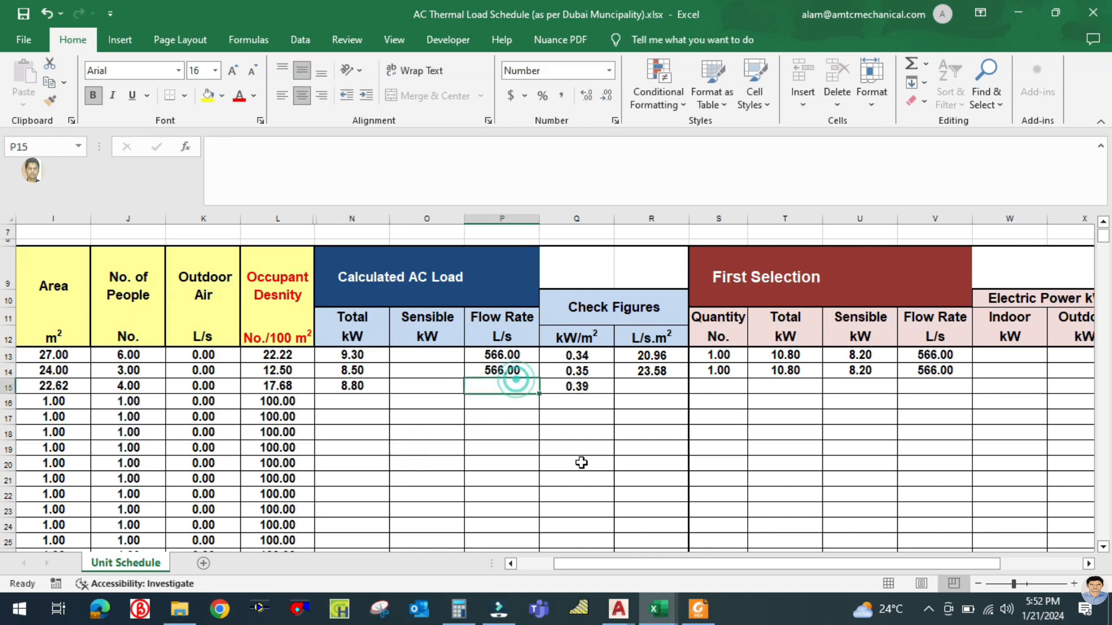
Step: Switch to the Tonnage Calculation workbook and look up the production incharge office's air flow in CFM
mouse_move(658, 608)
click(714, 553)
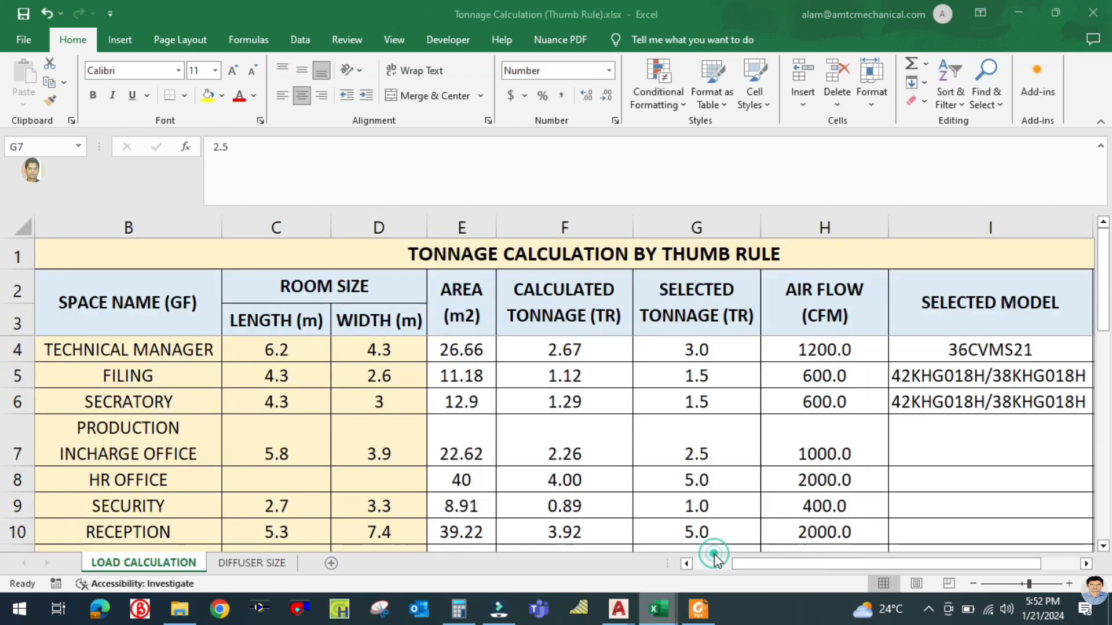
click(846, 457)
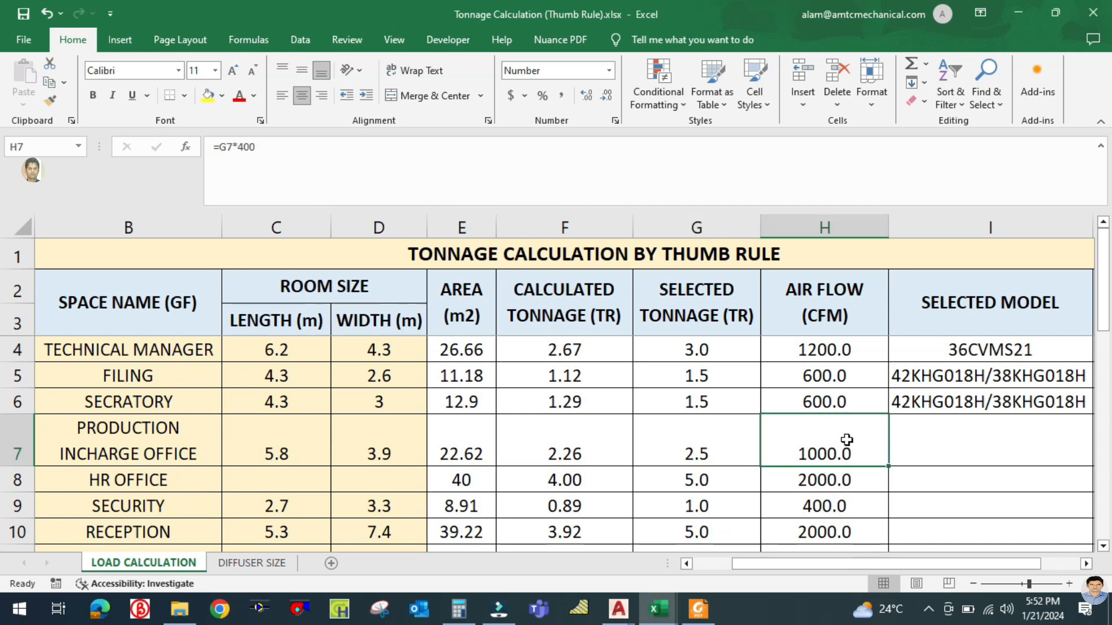
Step: Return to the load schedule and convert the air flow to L/s in Calculator by computing 1000 ÷ 2.119
mouse_move(656, 608)
click(588, 576)
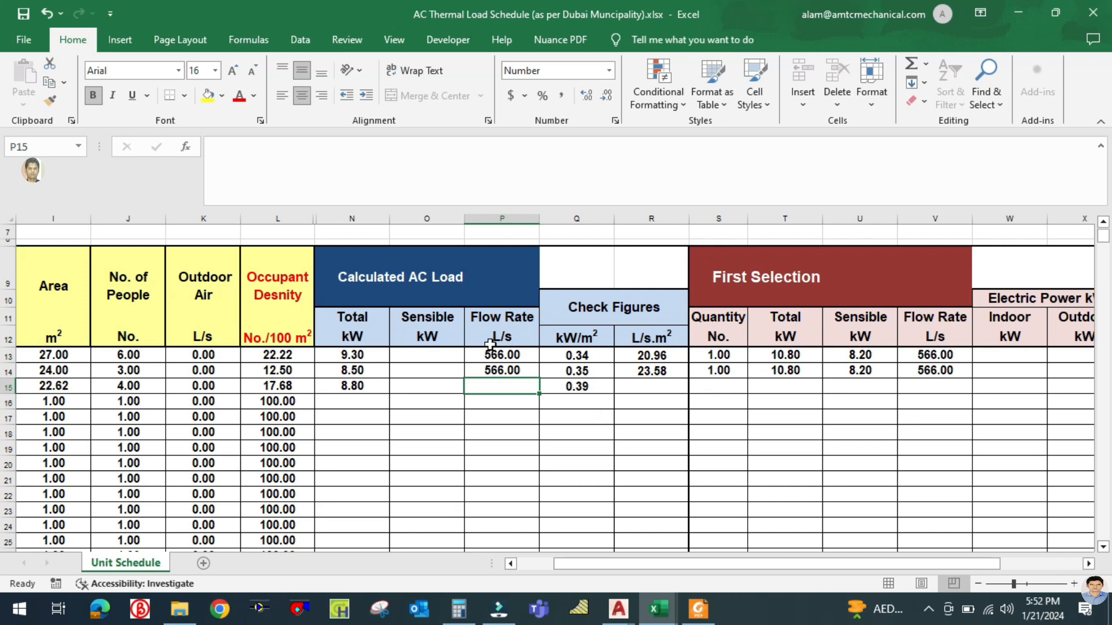
click(459, 608)
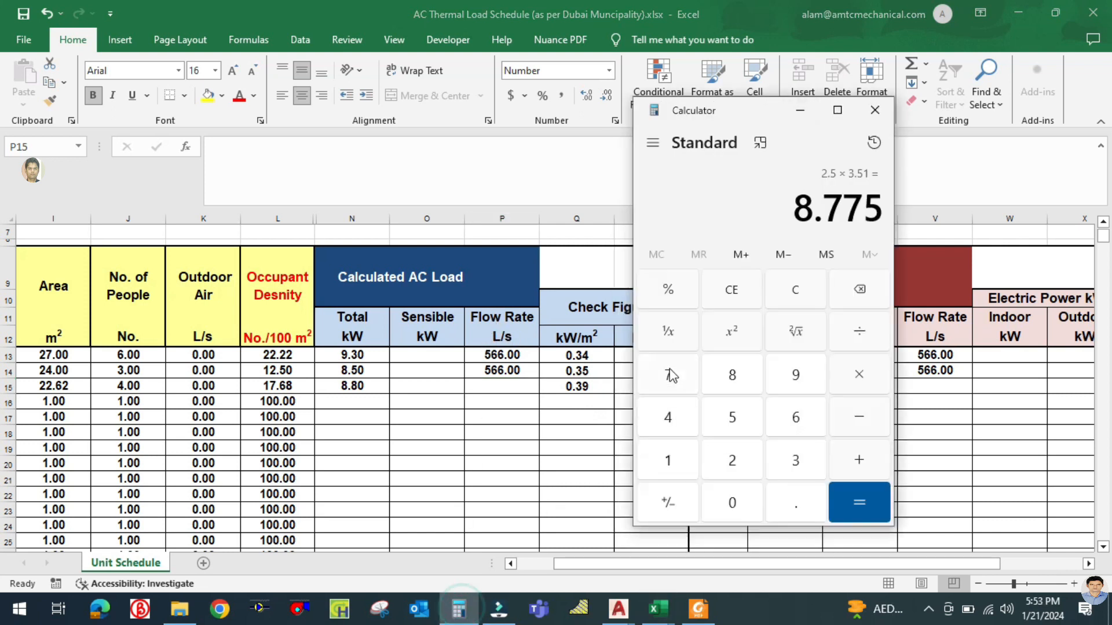
click(783, 296)
text(1000 ÷ )
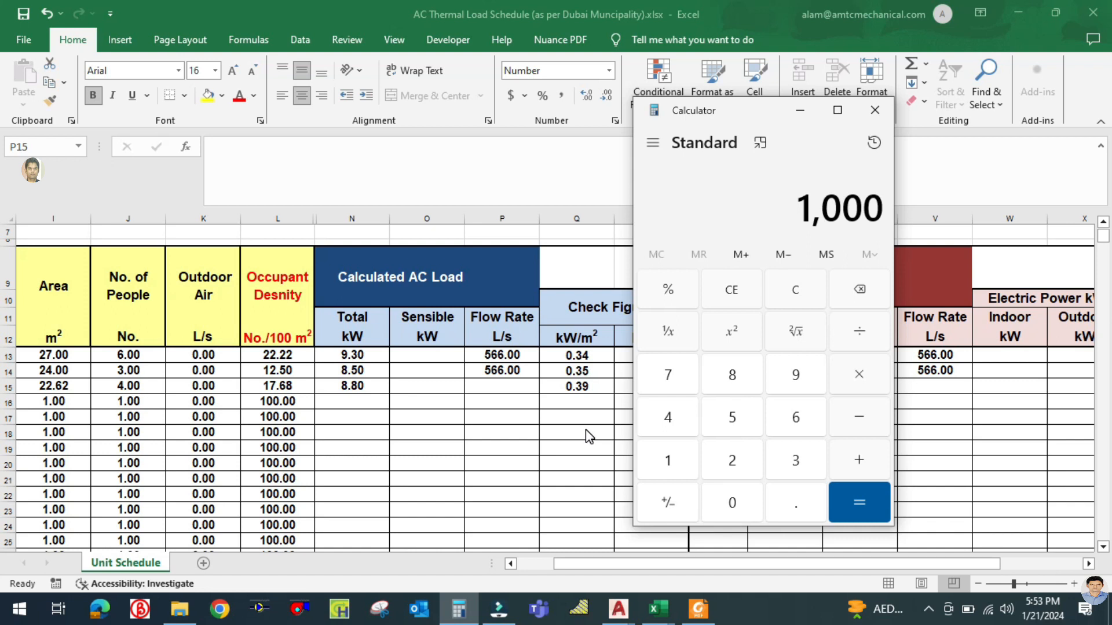
text(2.119)
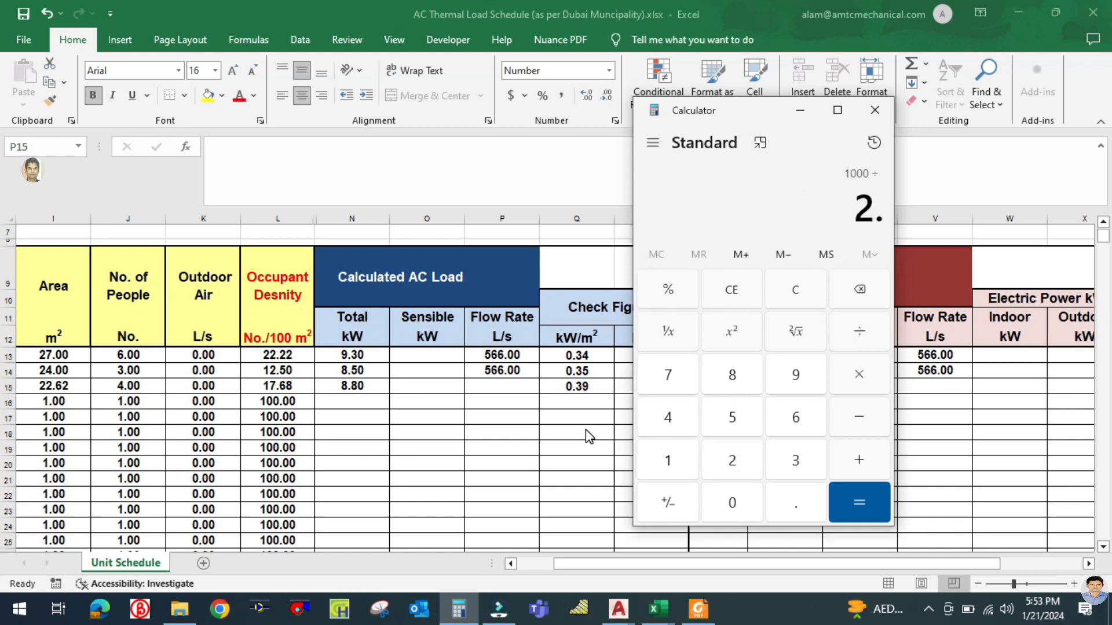
key(Return)
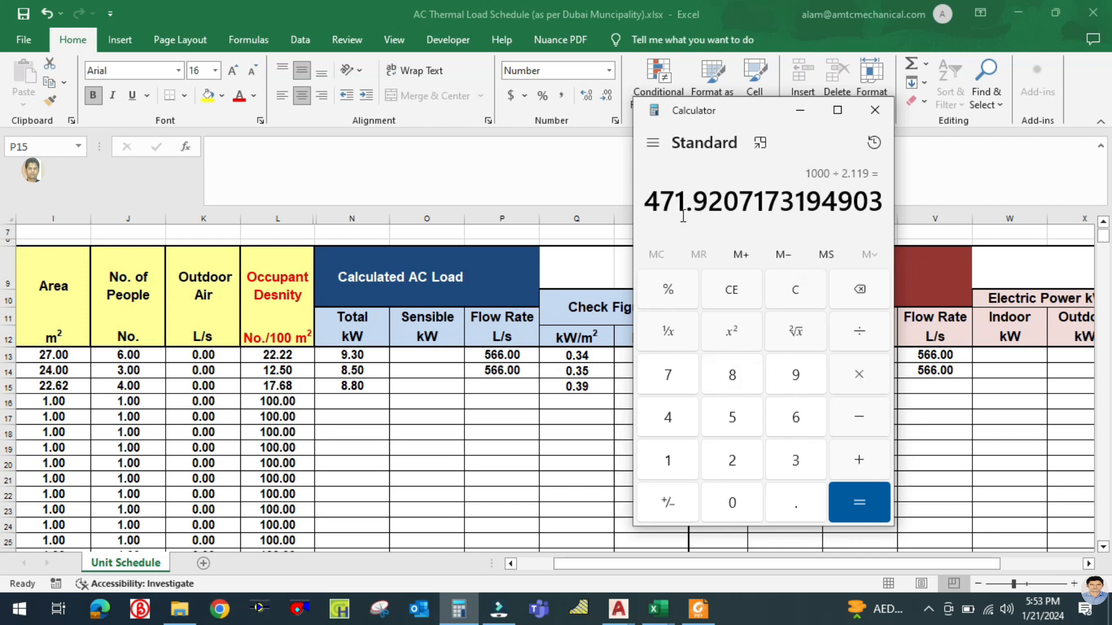
Step: Minimize Calculator and enter 472 L/s as the calculated AC load flow rate of GF-FCU-003
click(799, 110)
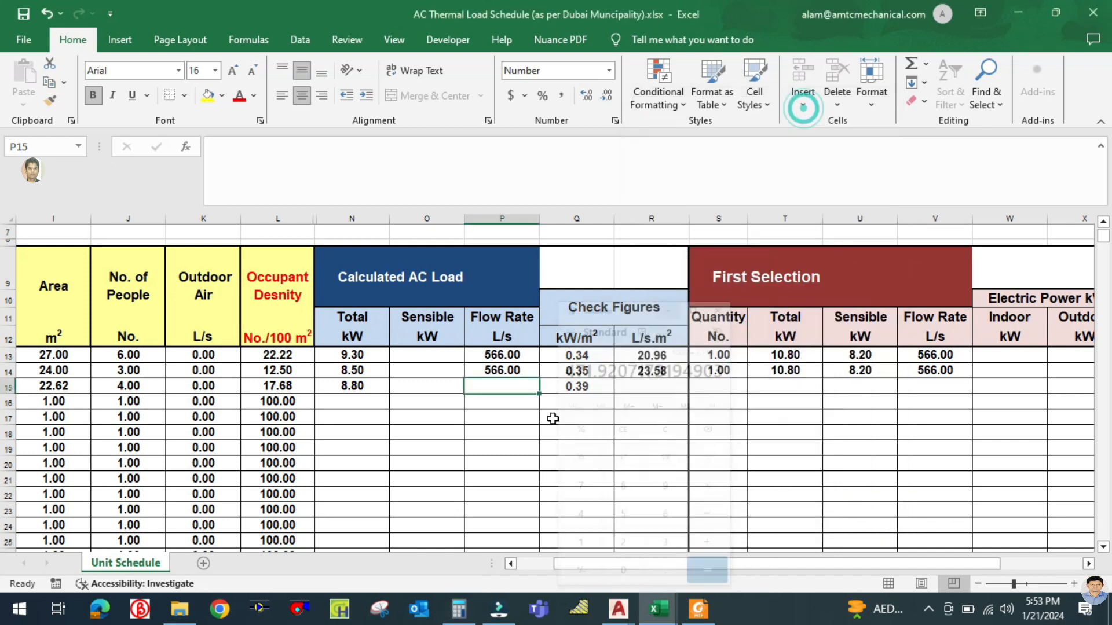
text(4)
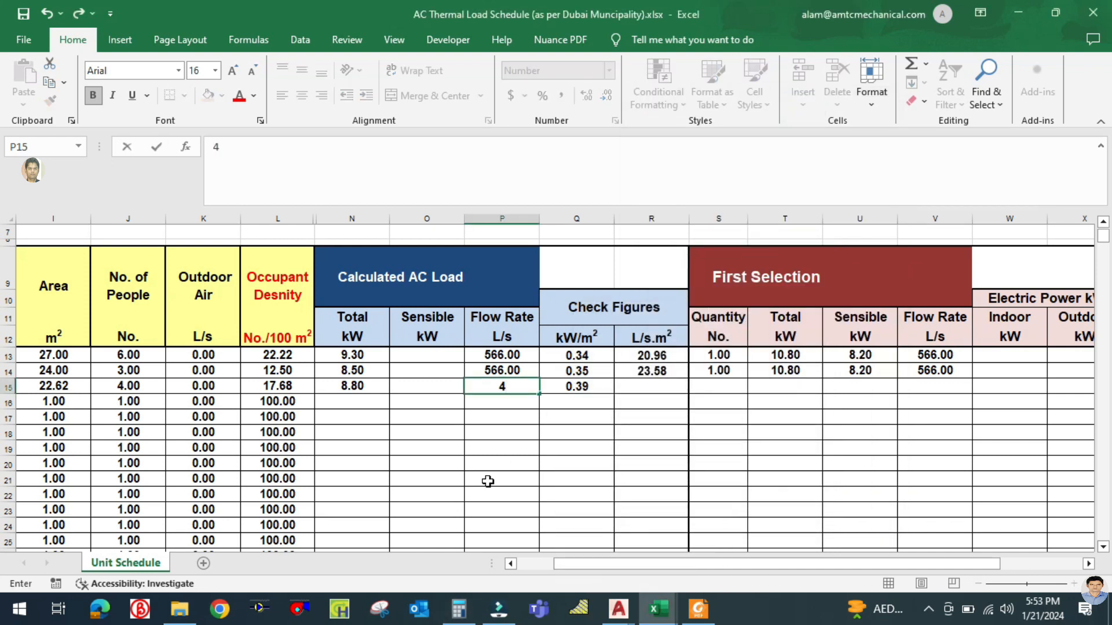
text(72)
click(503, 477)
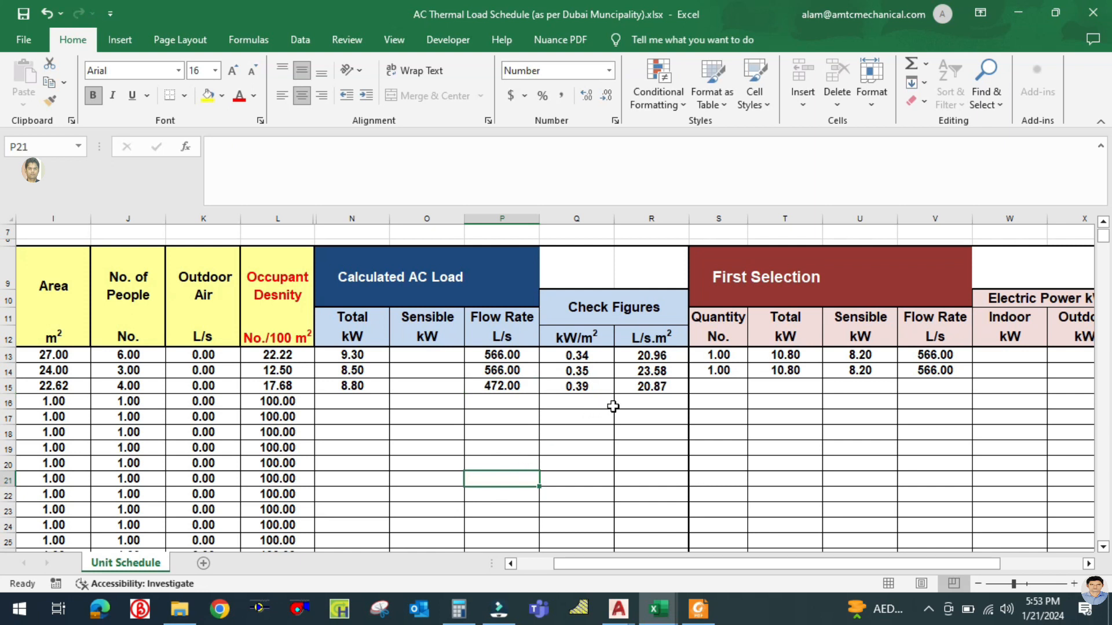
Step: Compare GF-FCU-003's calculated load and flow rate with the DMP & DME Nominal Capacity Rating table in FCUSKM.pdf in Foxit PDF Reader
click(732, 390)
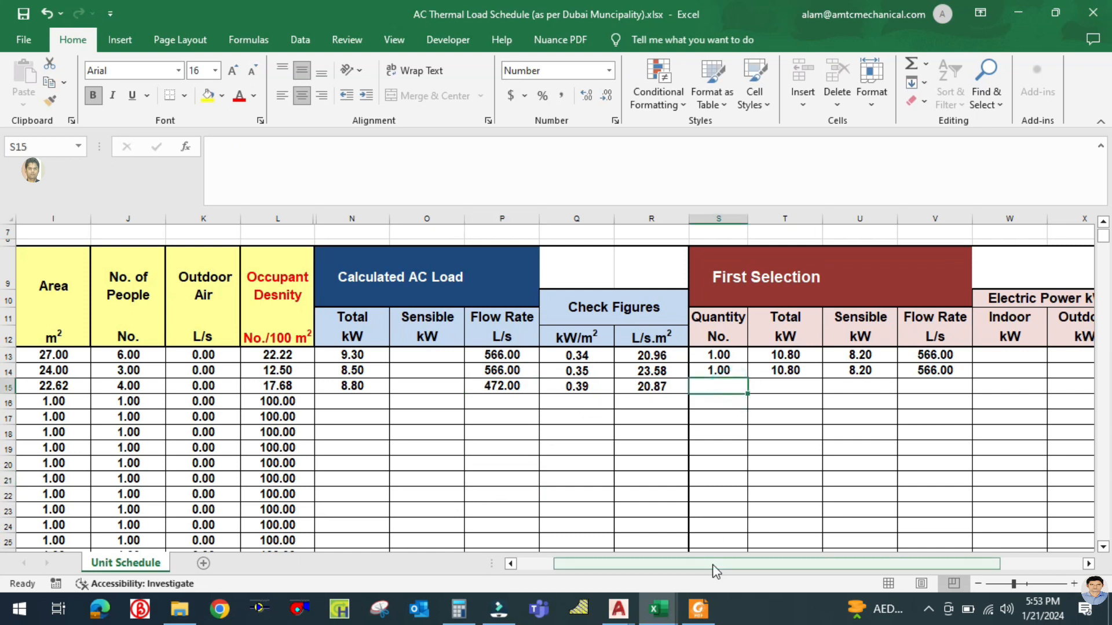
click(359, 388)
click(722, 383)
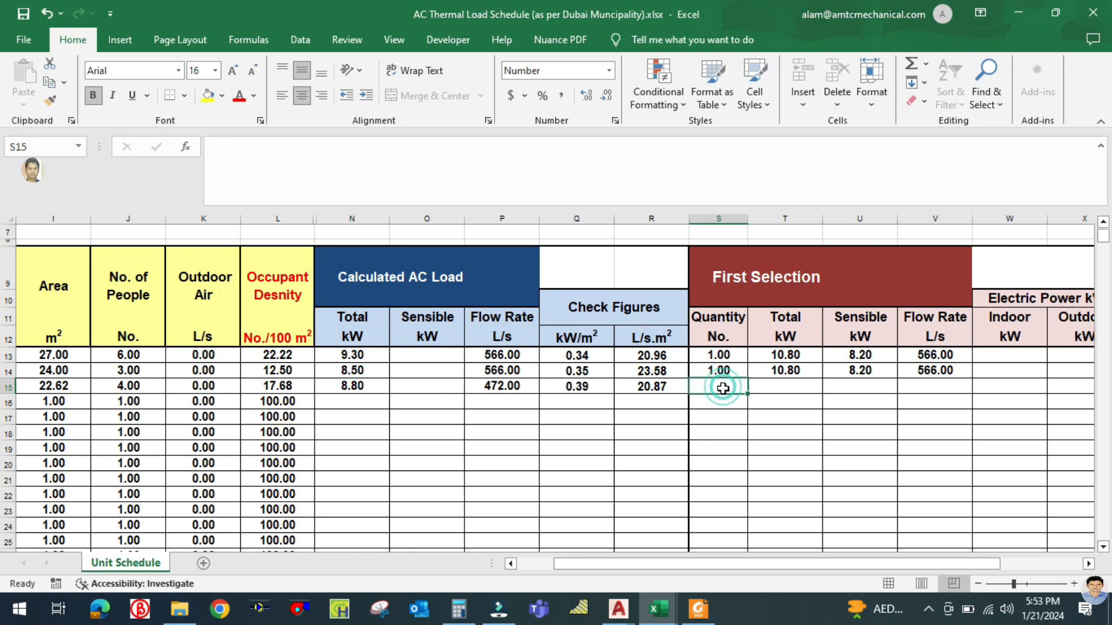
click(512, 389)
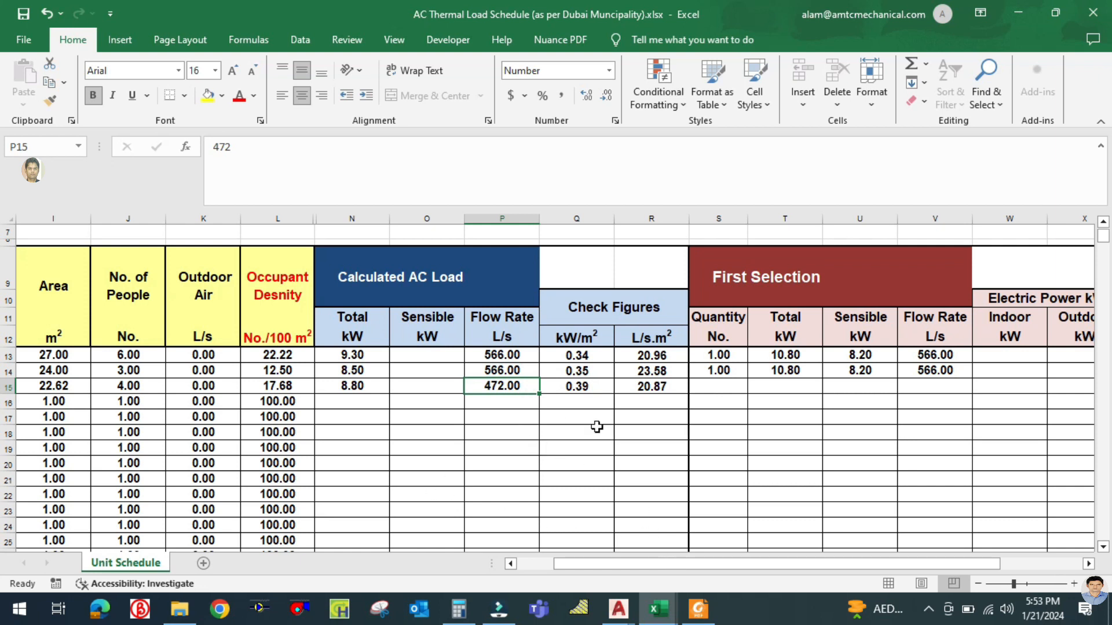
click(698, 609)
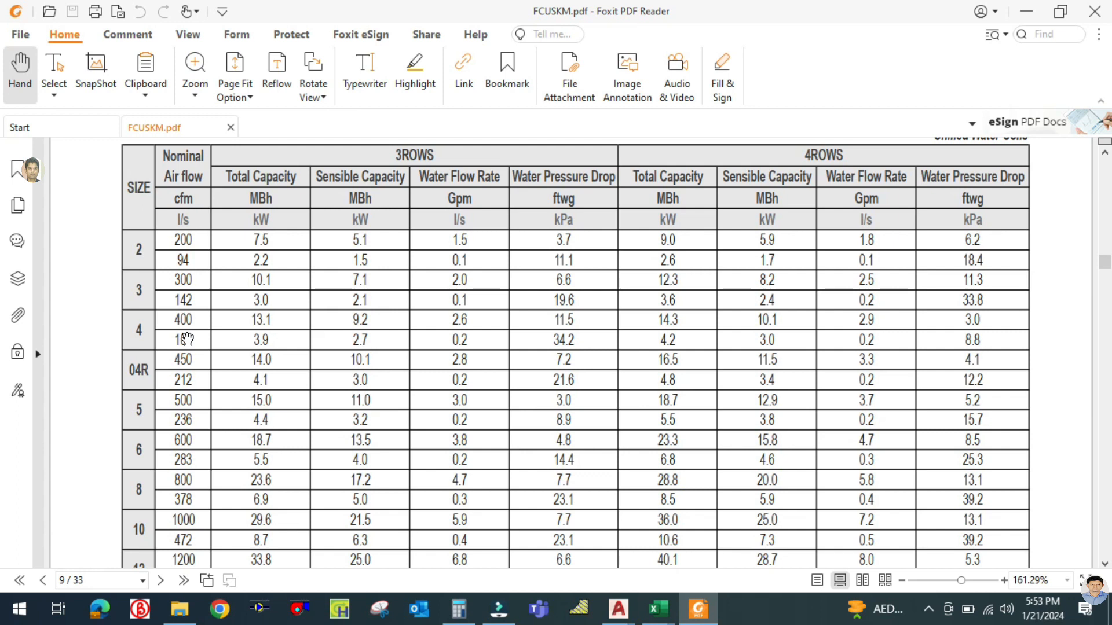
scroll(243, 399, up, 5)
scroll(242, 398, up, 2)
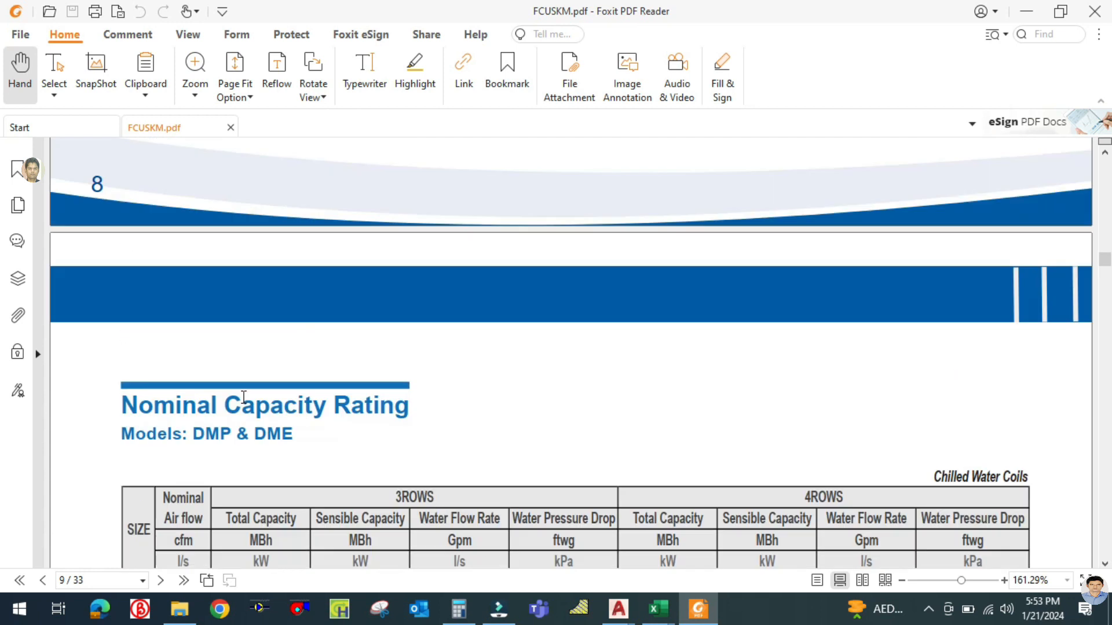
scroll(244, 398, down, 6)
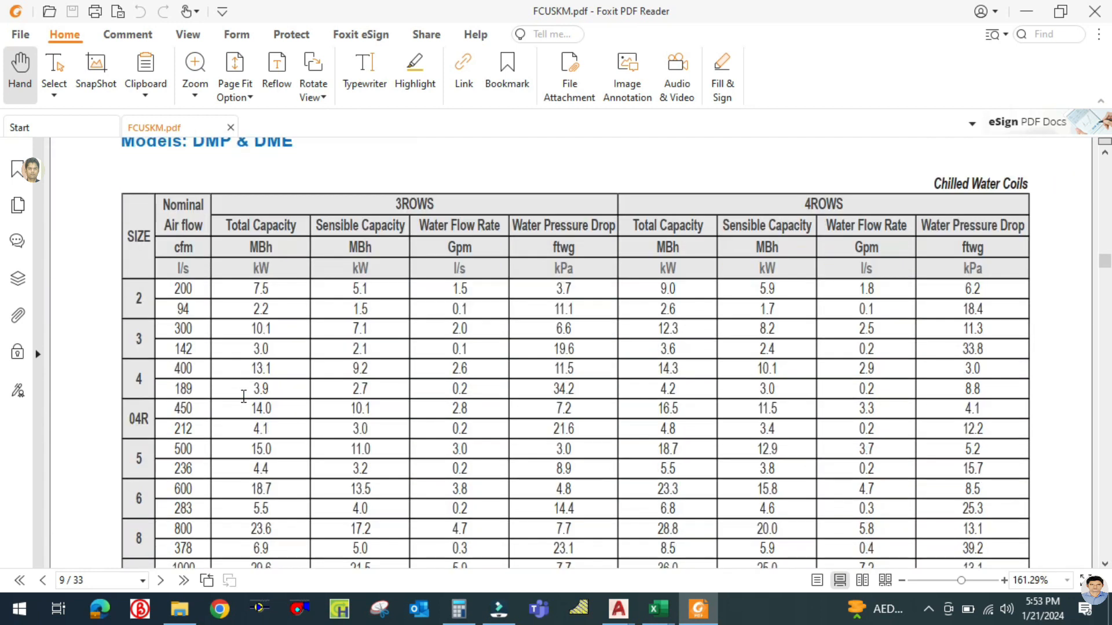
scroll(244, 397, down, 1)
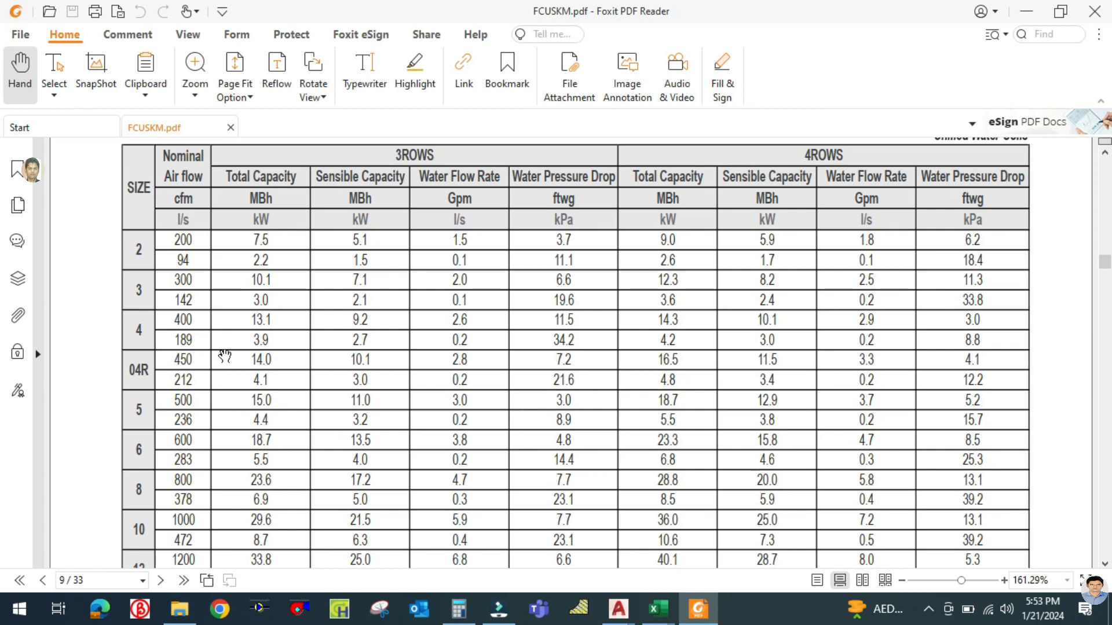
click(697, 615)
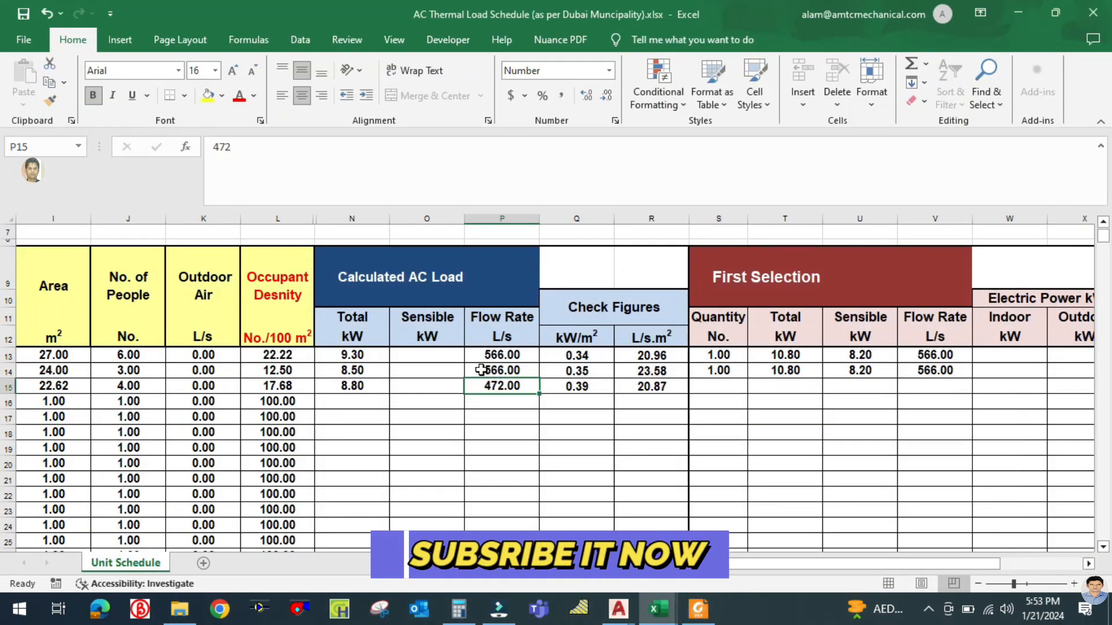
click(698, 609)
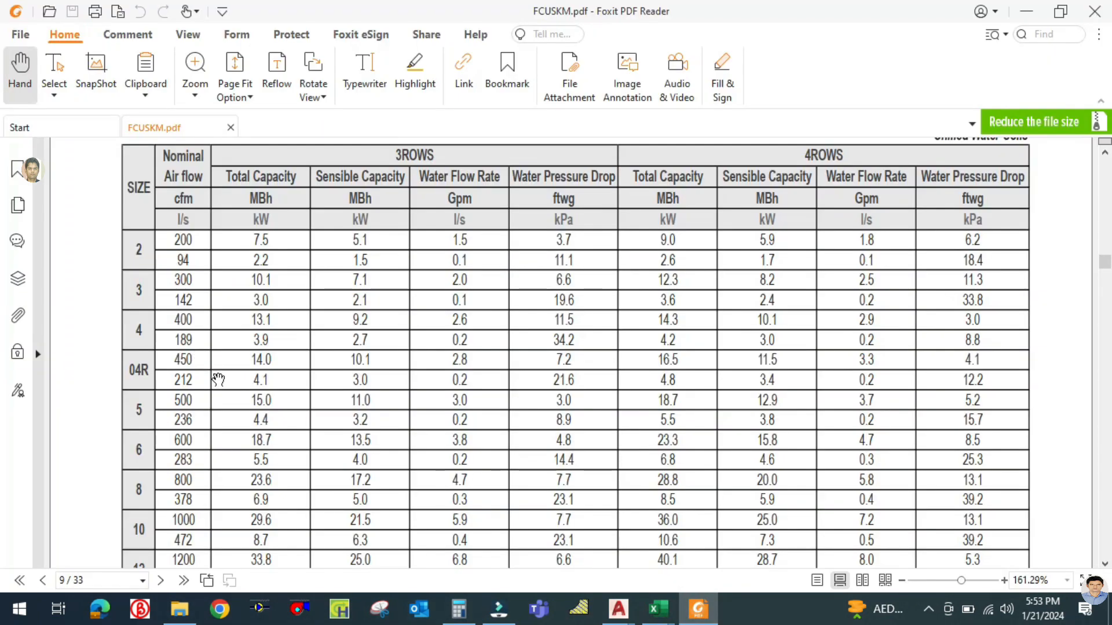
Step: Highlight the 472 l/s nominal air flow of size 10 in the chilled water coil capacity table
scroll(216, 426, down, 3)
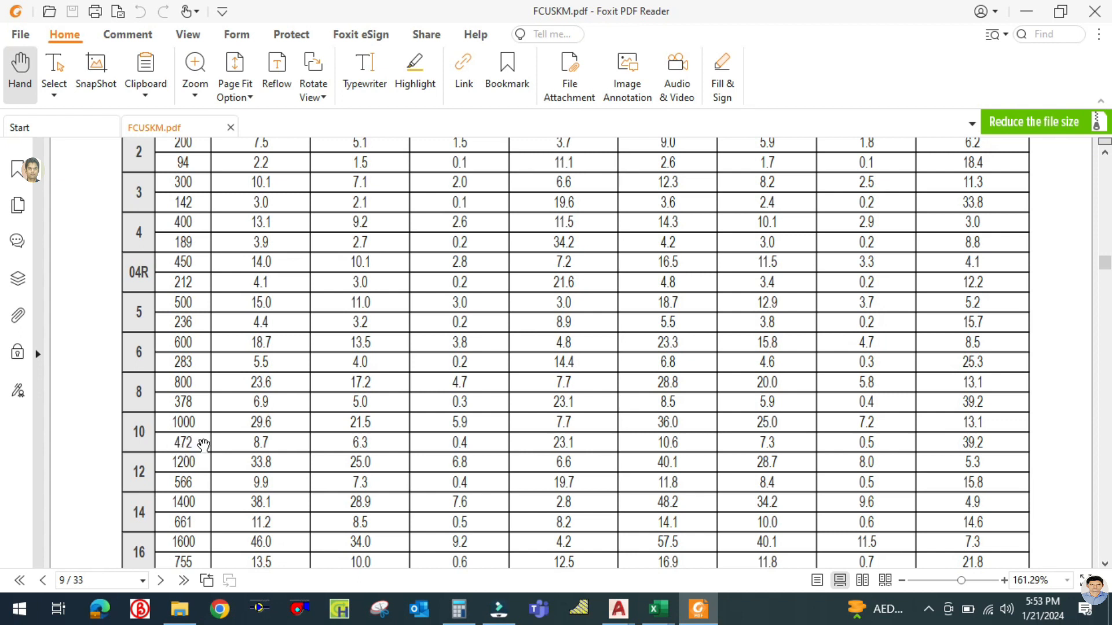
scroll(289, 447, up, 1)
click(413, 72)
drag(172, 488, 193, 490)
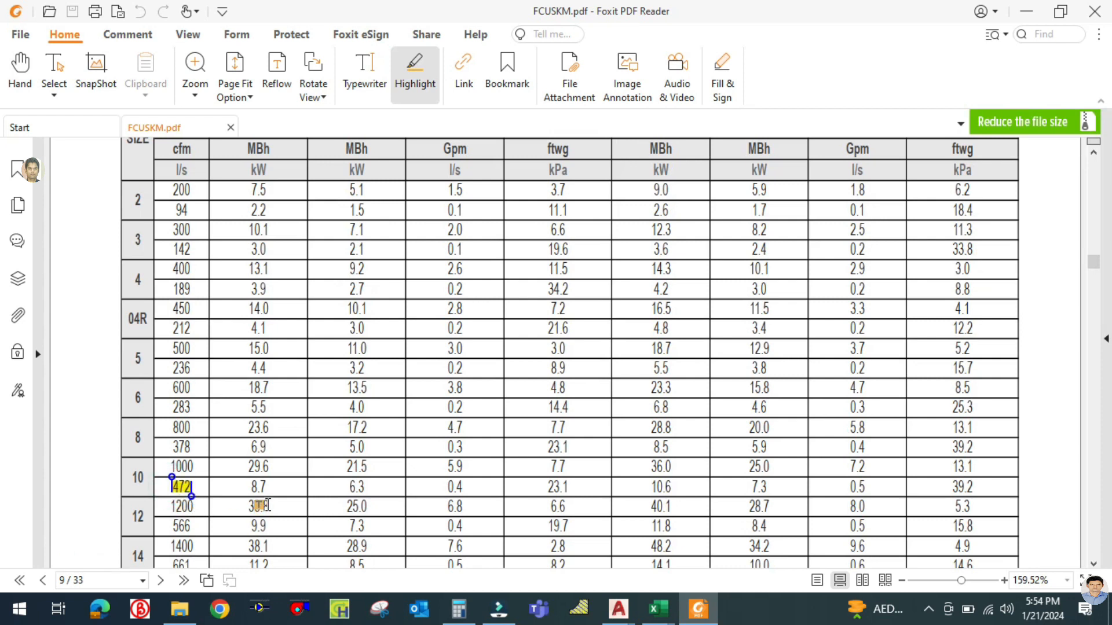
Step: Undo the stray highlight and highlight size 10's 3-row total capacity of 8.7 kW and sensible capacity of 6.3 kW
scroll(255, 322, up, 2)
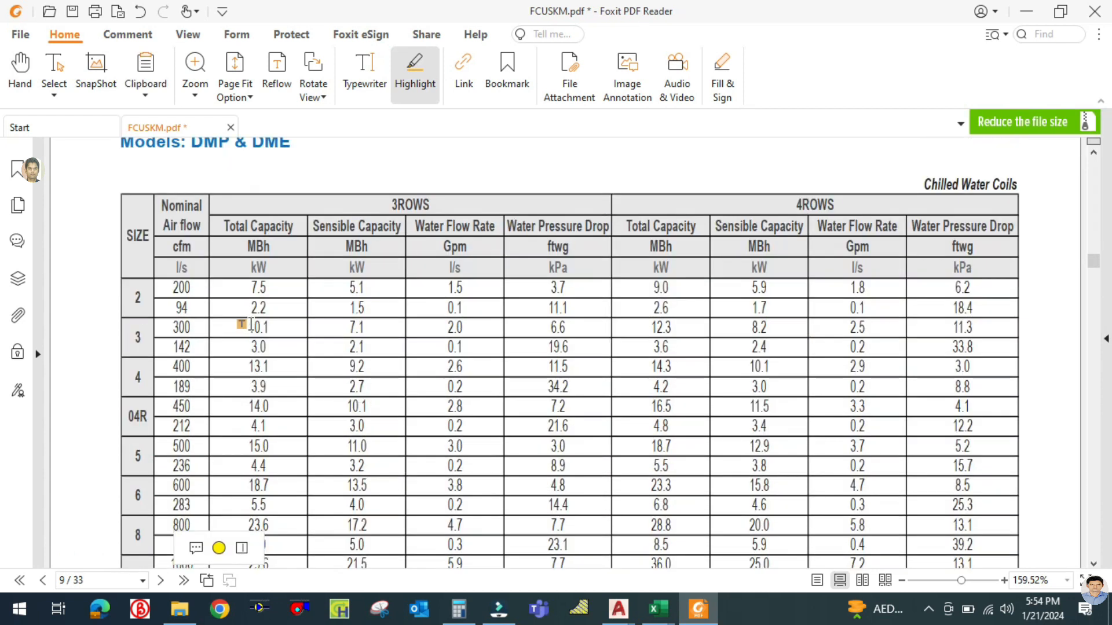
scroll(256, 240, down, 1)
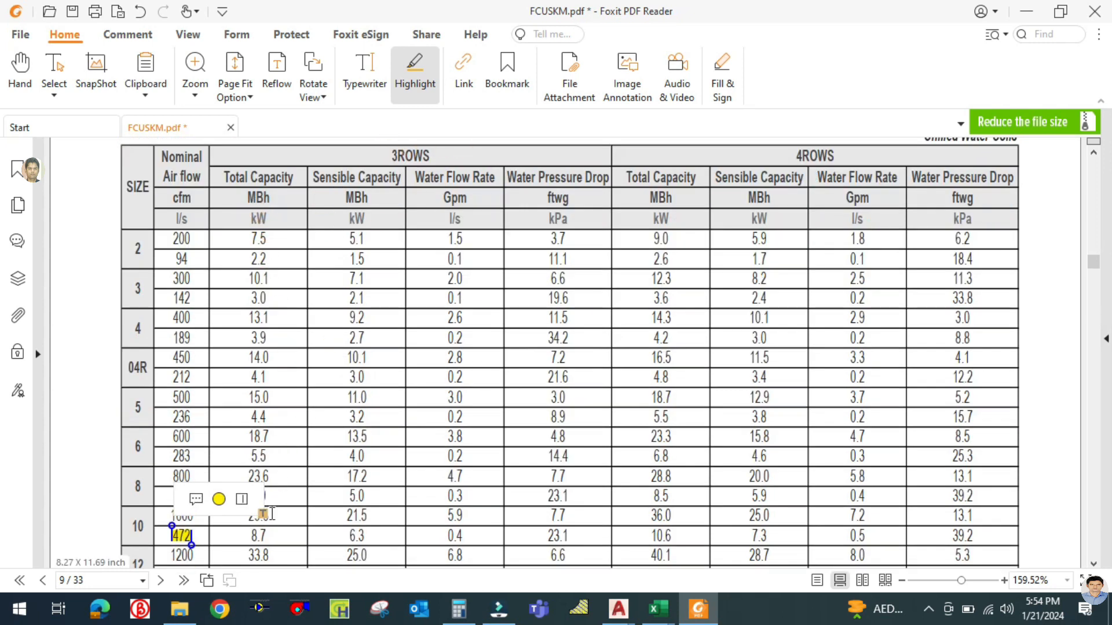
drag(274, 534, 246, 533)
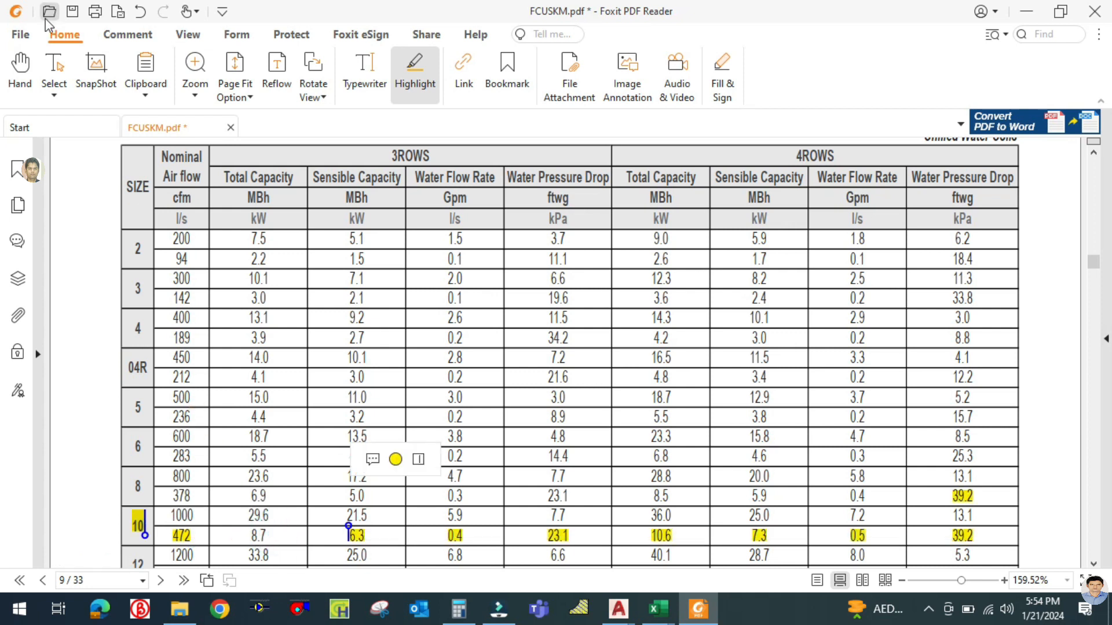
click(139, 11)
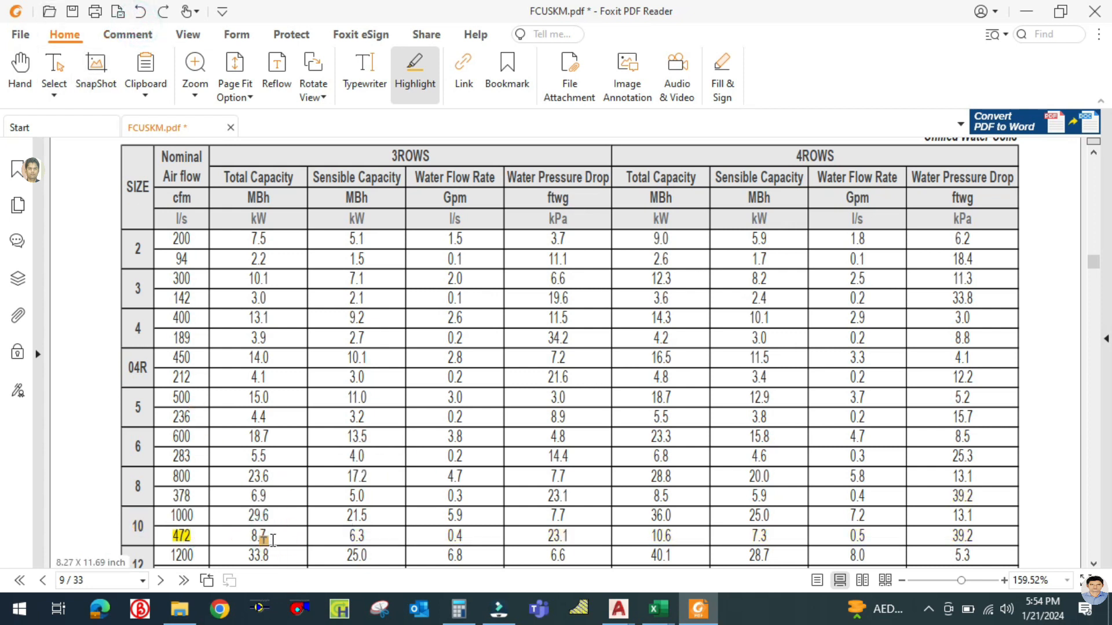
drag(271, 535, 249, 535)
drag(365, 536, 348, 539)
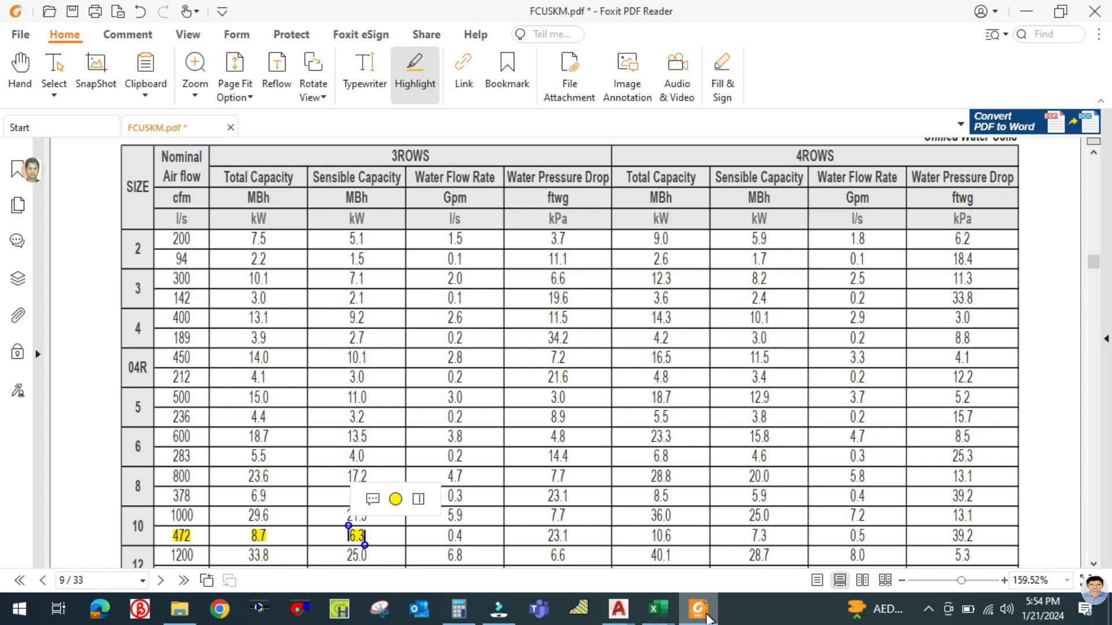
Step: Return to the load schedule in Excel and enter quantity 1 and total capacity 8.7 kW as GF-FCU-003's first selection
click(707, 617)
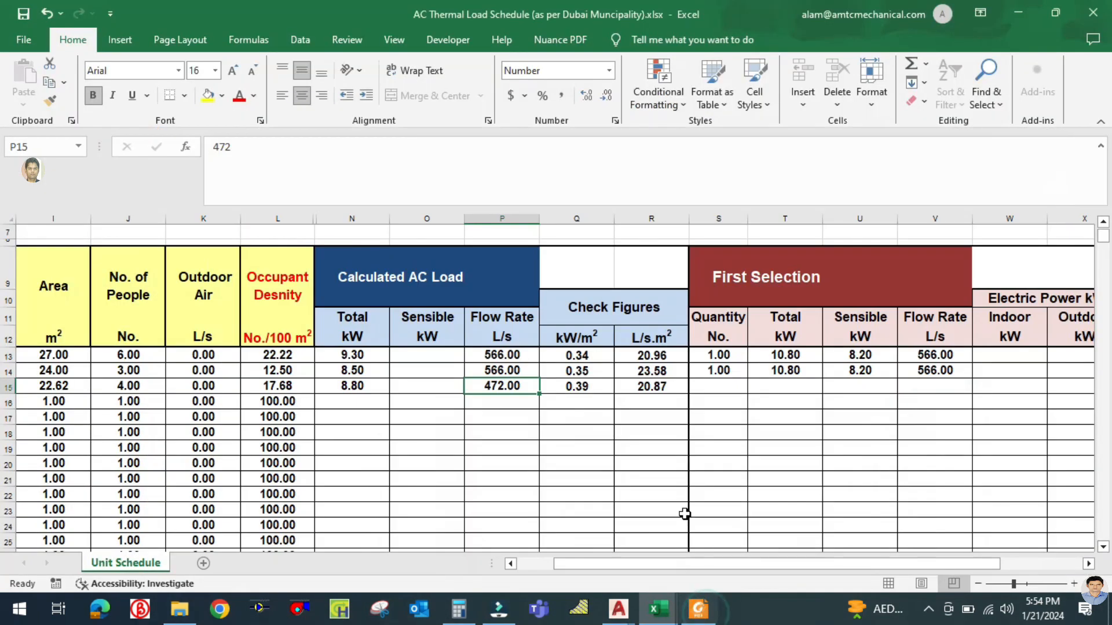
click(734, 385)
text(1)
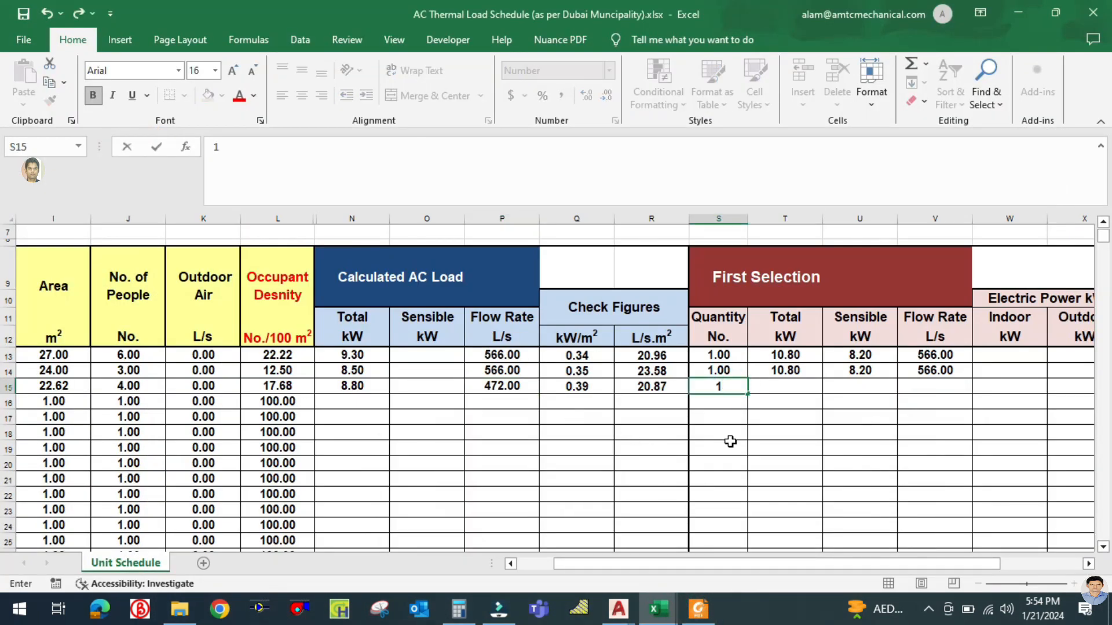
click(730, 441)
click(777, 386)
text(8)
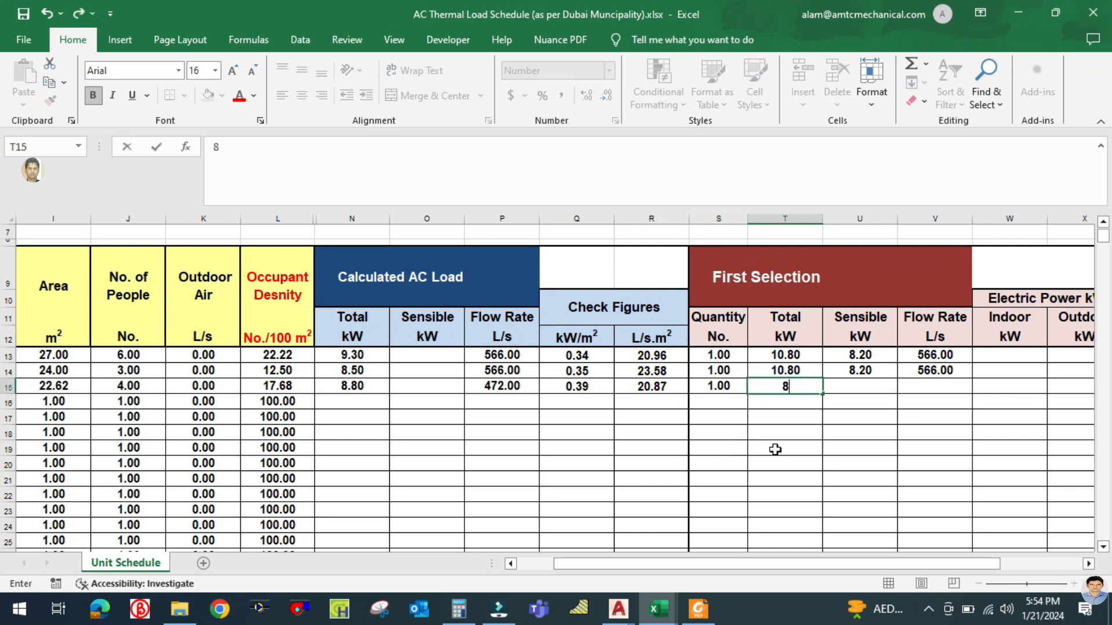
text(.7)
click(773, 449)
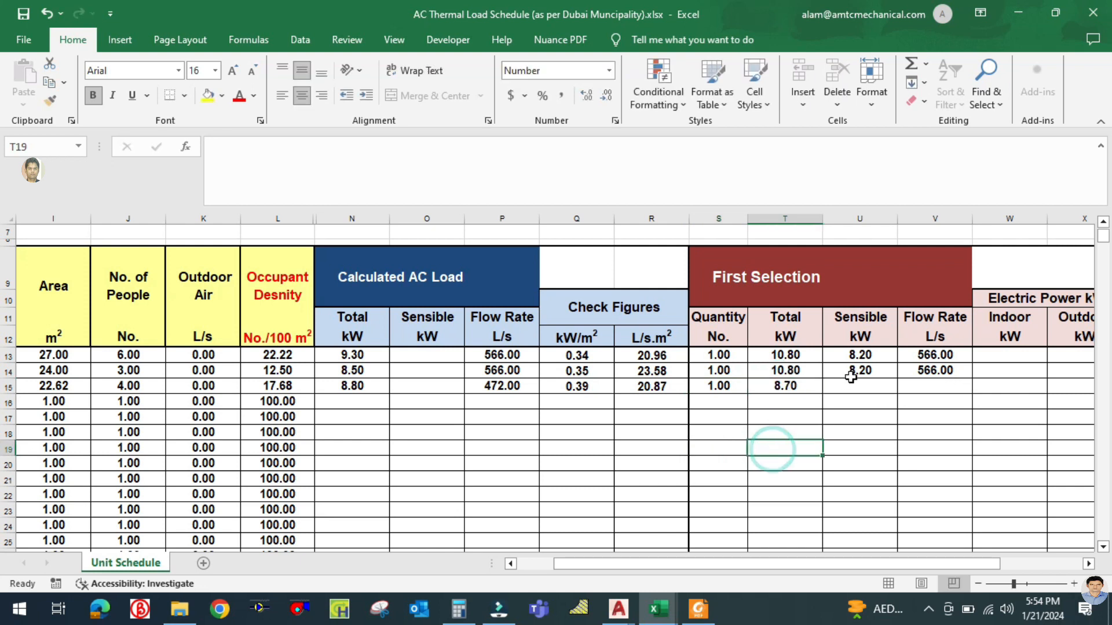
Step: Enter 6.3 kW sensible capacity and 472 L/s flow rate in the first selection of GF-FCU-003
click(849, 388)
text(6)
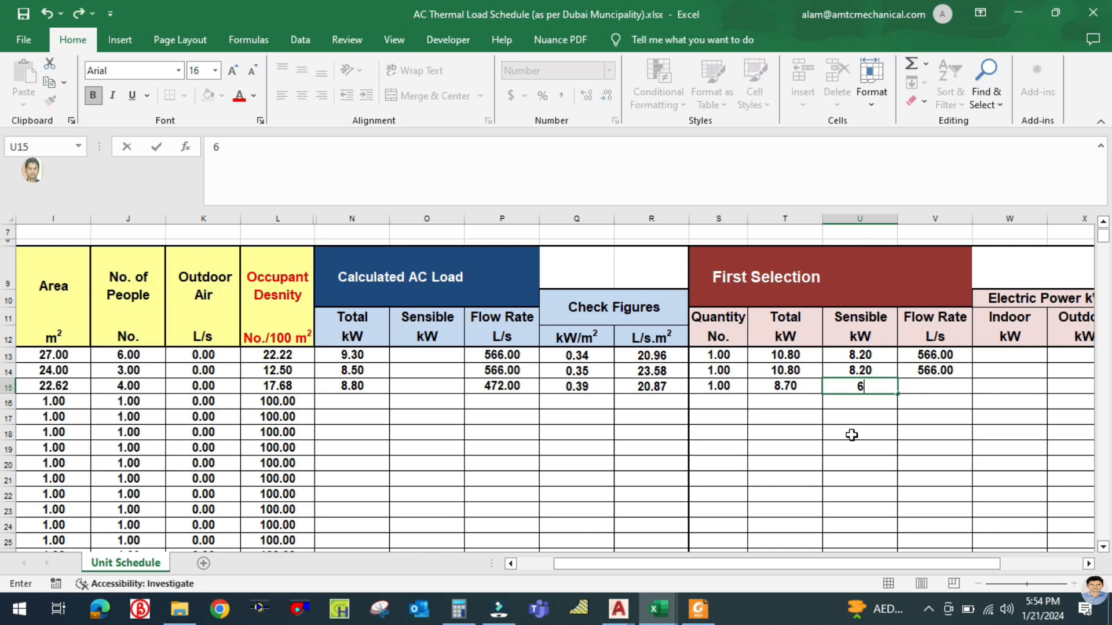
text(.3)
click(851, 434)
click(913, 385)
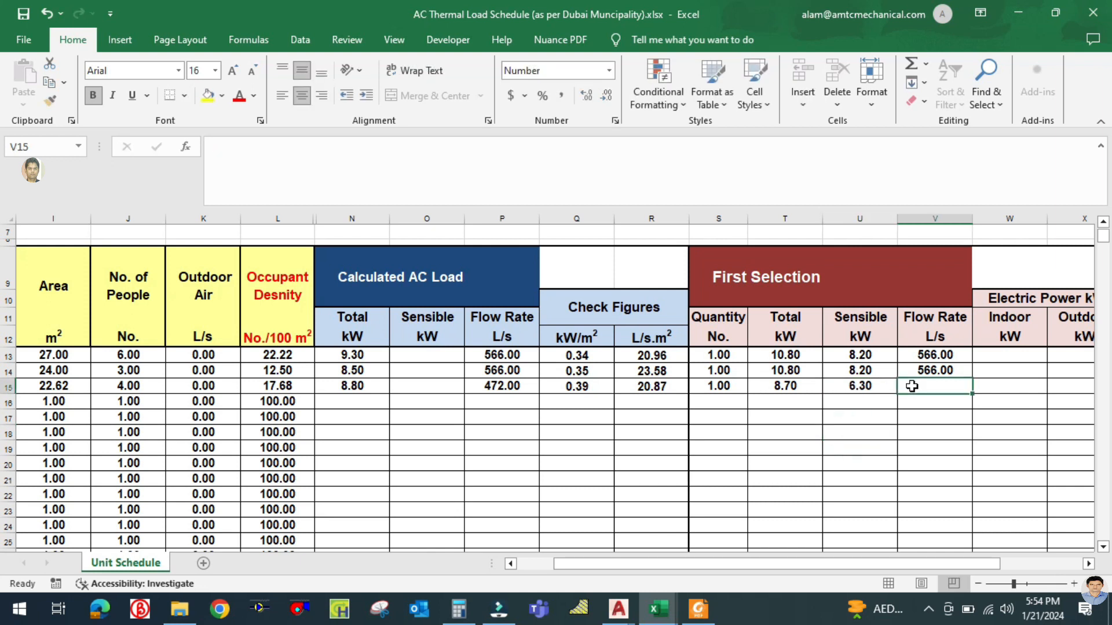
text(472)
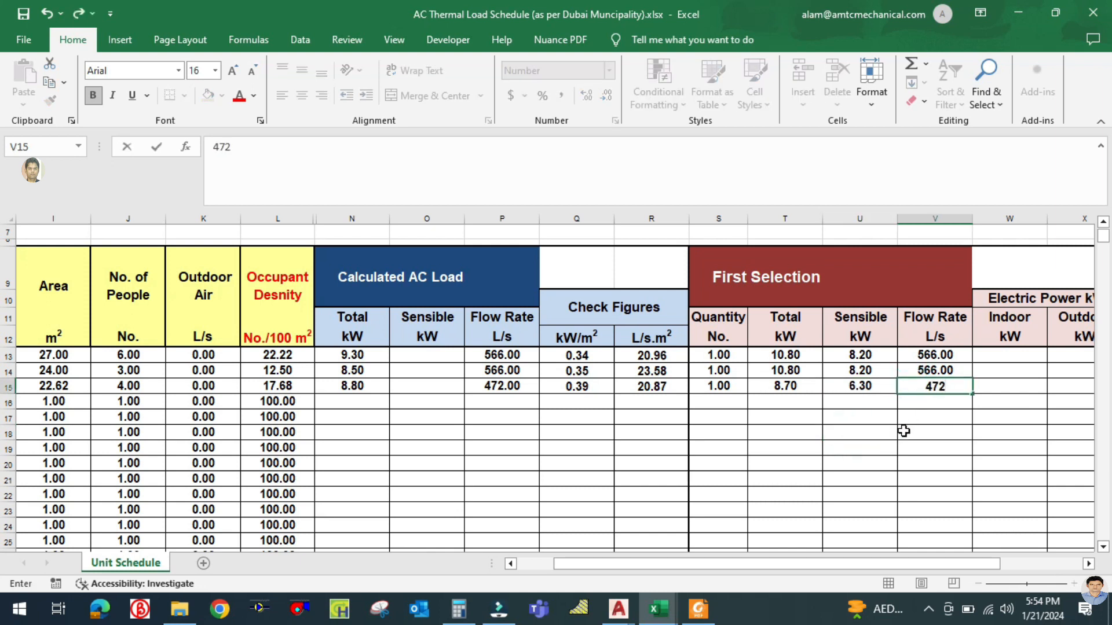
click(903, 430)
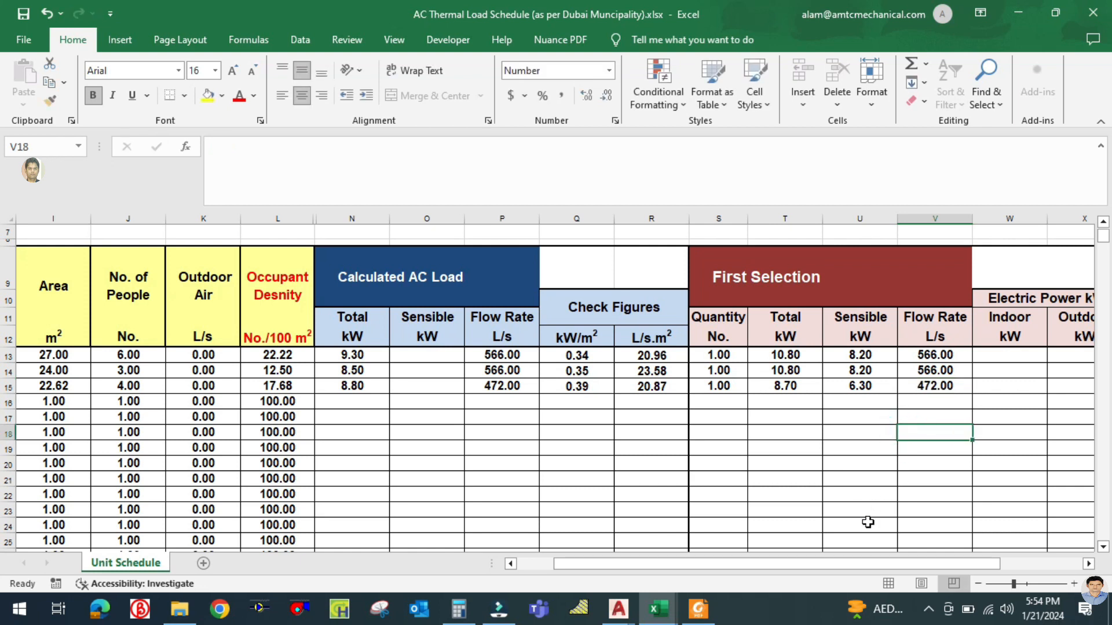
Step: Hide columns W to AD, covering the electric power and second selection fields of the load schedule
drag(857, 566, 898, 559)
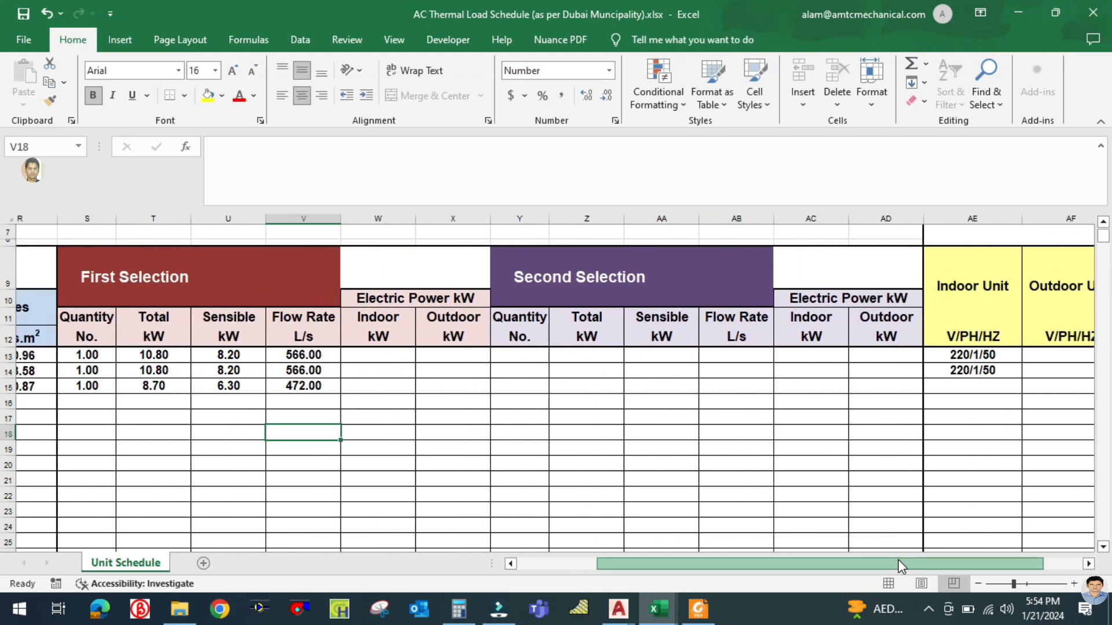
scroll(803, 423, up, 2)
scroll(804, 422, down, 2)
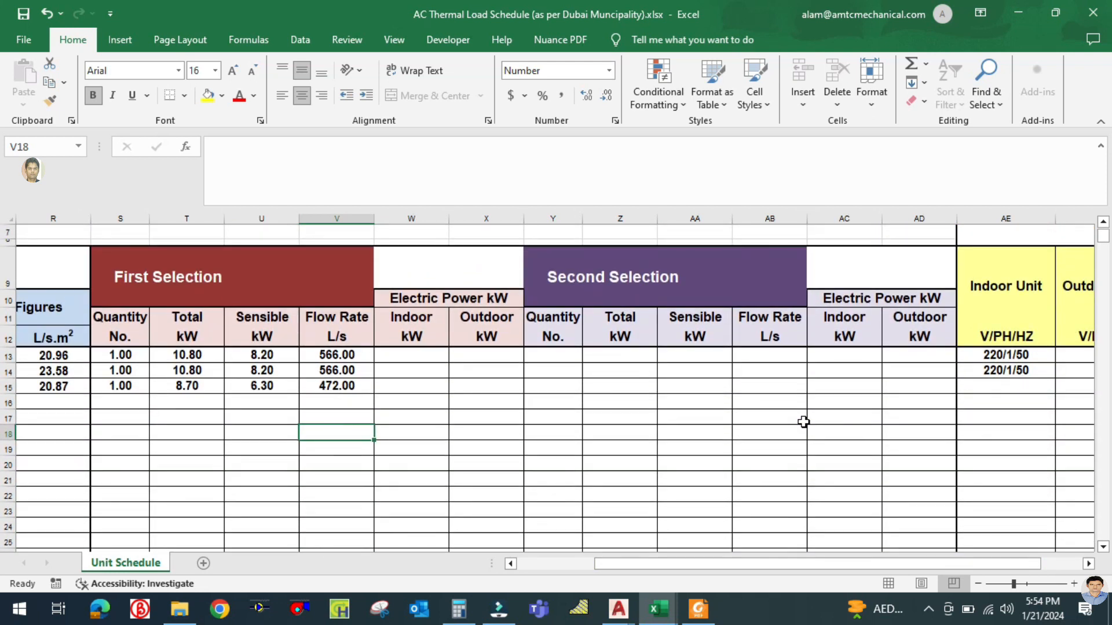
drag(417, 211, 901, 219)
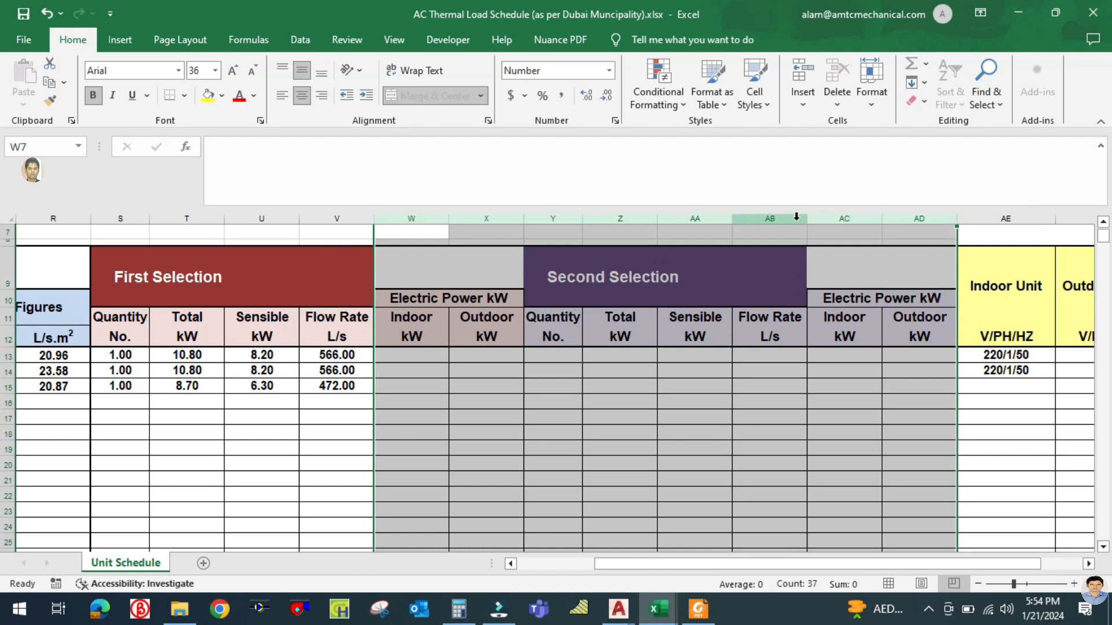
right_click(797, 218)
click(836, 434)
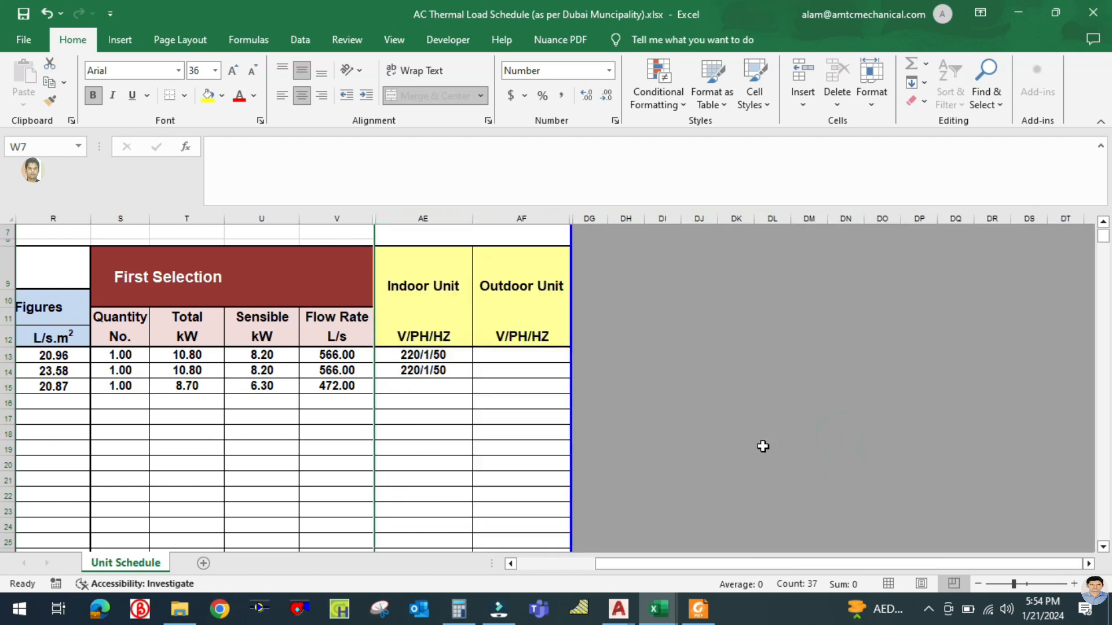
drag(722, 567, 694, 561)
click(869, 415)
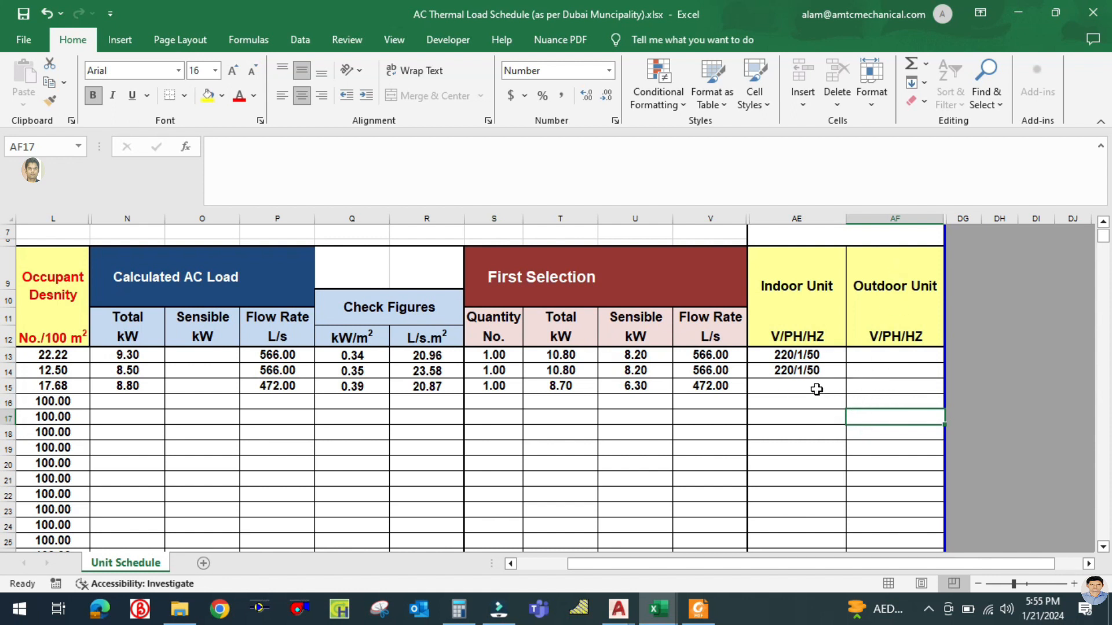
Step: Fill the 220/1/50 indoor unit supply down the rows below GF-FCU-002 and save the workbook
drag(810, 371, 809, 521)
key(ctrl+d)
click(888, 451)
scroll(869, 449, down, 2)
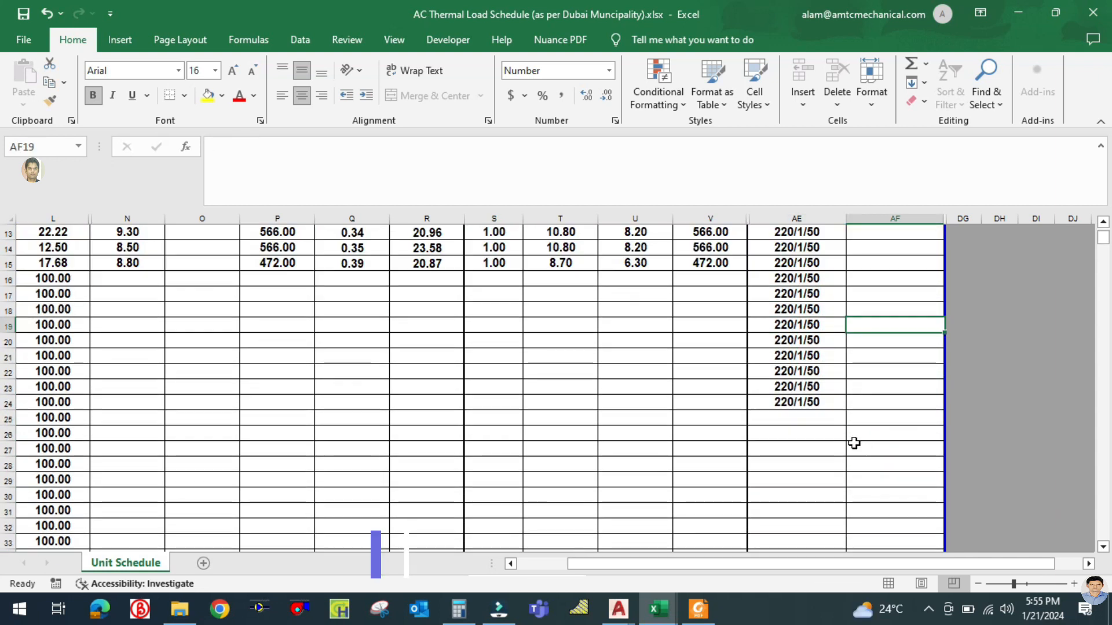
drag(805, 401, 803, 527)
key(ctrl+d)
click(637, 452)
mouse_move(780, 566)
mouse_down()
mouse_move(735, 570)
mouse_move(760, 565)
mouse_up()
scroll(829, 478, up, 2)
key(ctrl+s)
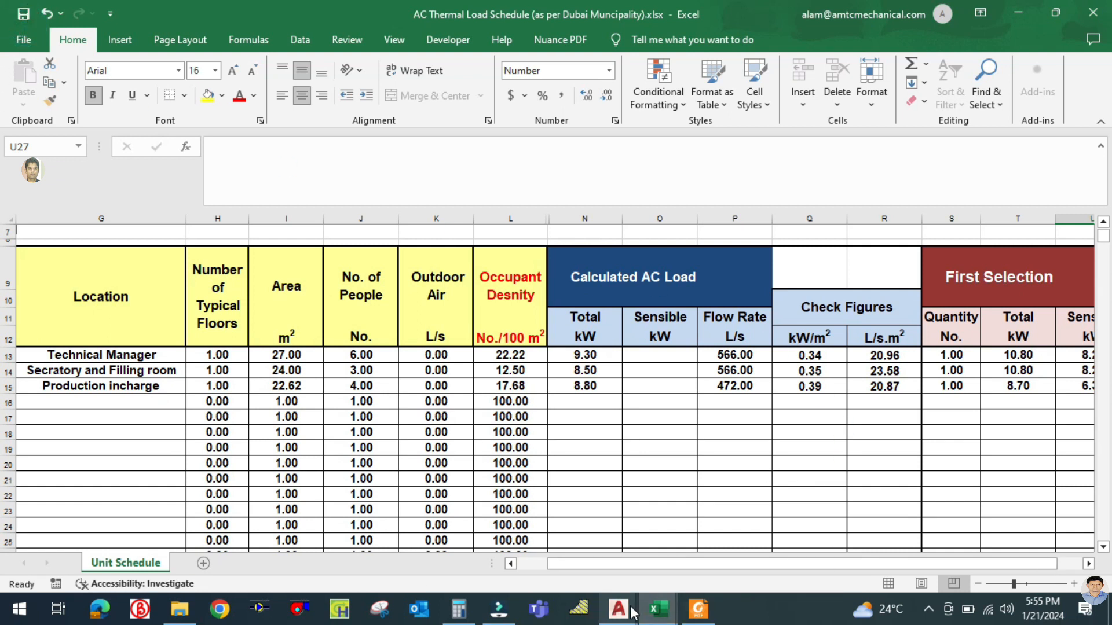
Step: Switch to the G+2 Commercial Bldg All drawing in AutoCAD and examine the rooms beside the production in charge office
mouse_move(618, 609)
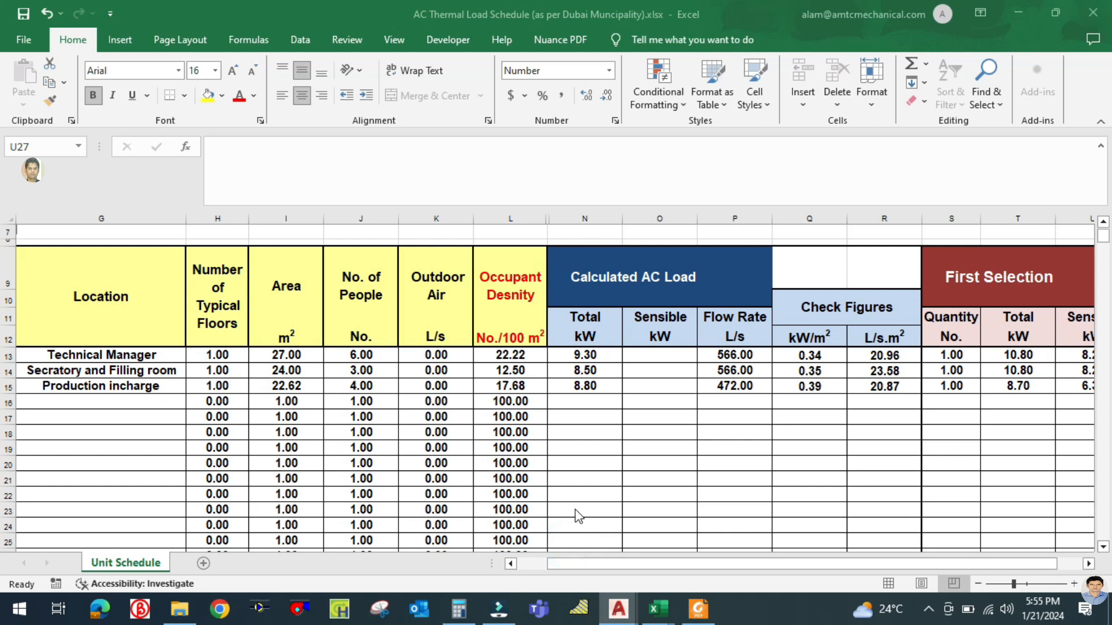
key(Escape)
scroll(648, 406, up, 4)
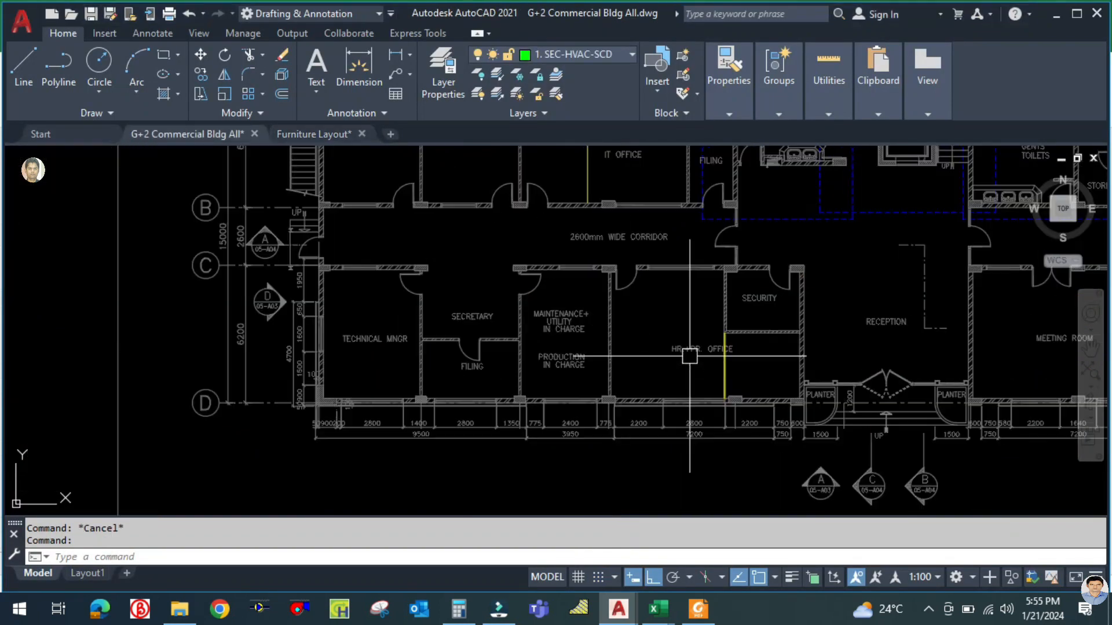
scroll(637, 390, up, 4)
scroll(568, 389, down, 1)
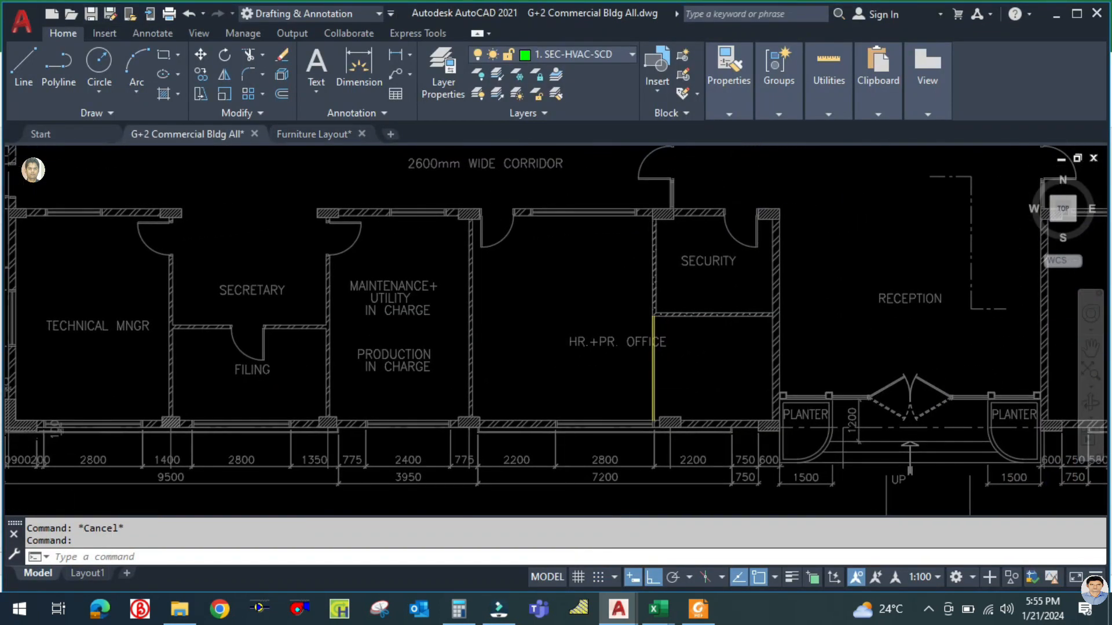
scroll(626, 397, down, 3)
Step: Return to the load schedule in Excel and enter GF-FCU-004 as the unit reference in row 16
mouse_move(658, 609)
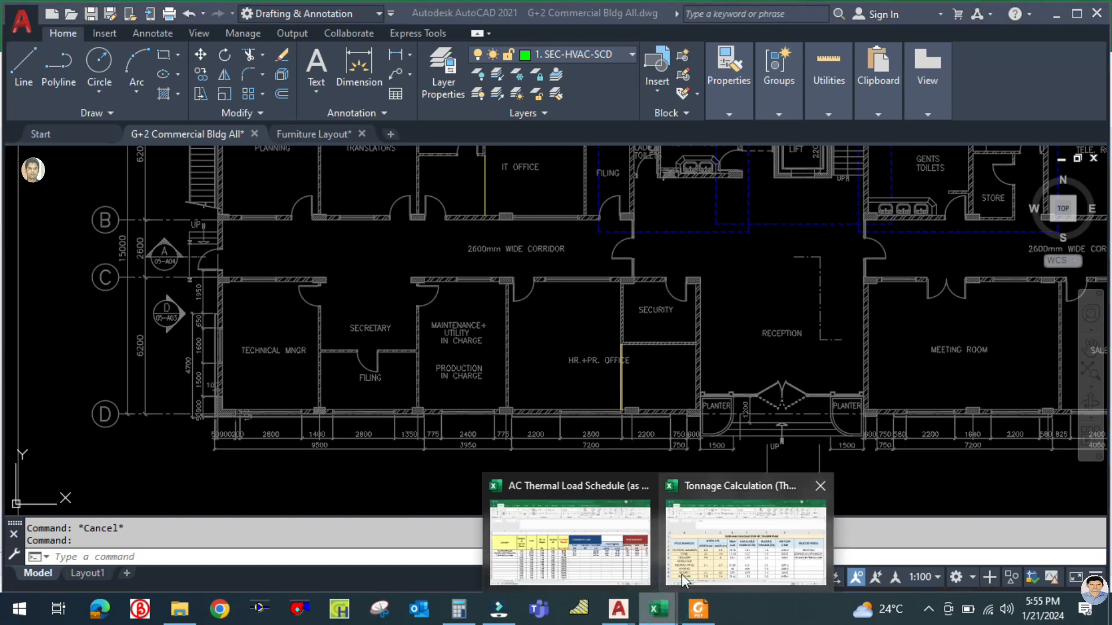
mouse_move(718, 553)
mouse_move(593, 555)
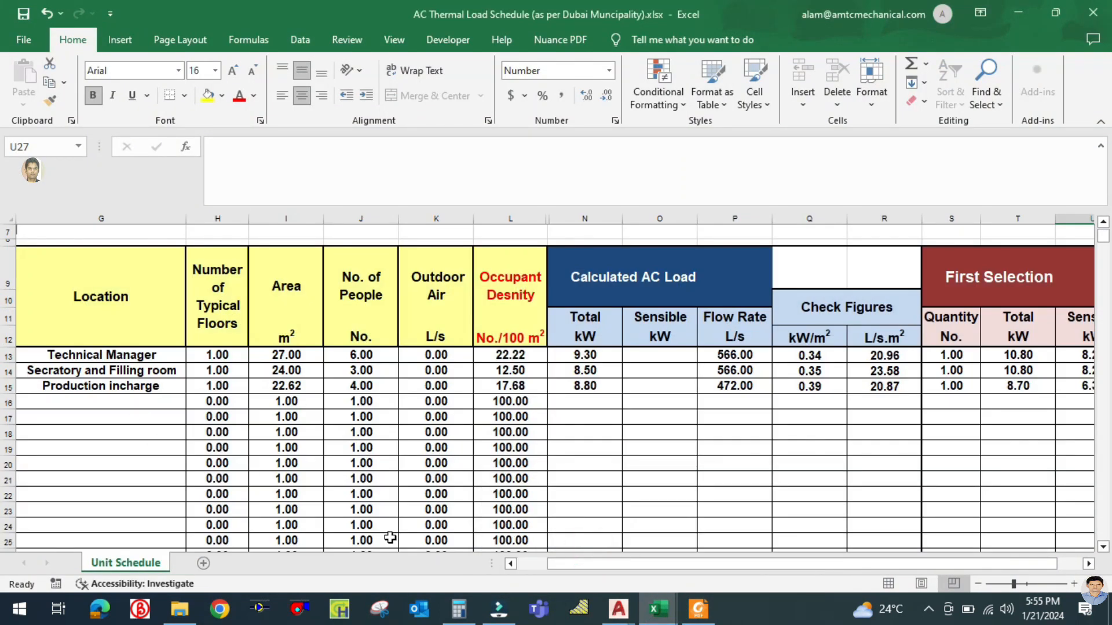
drag(606, 573, 550, 576)
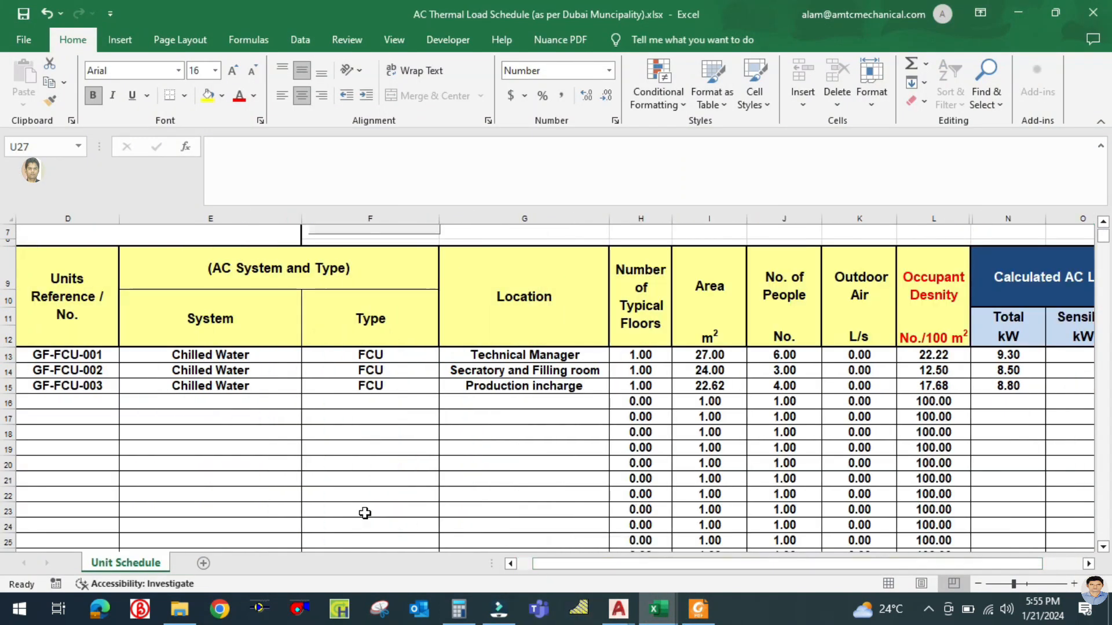
click(68, 402)
key(Caps_Lock)
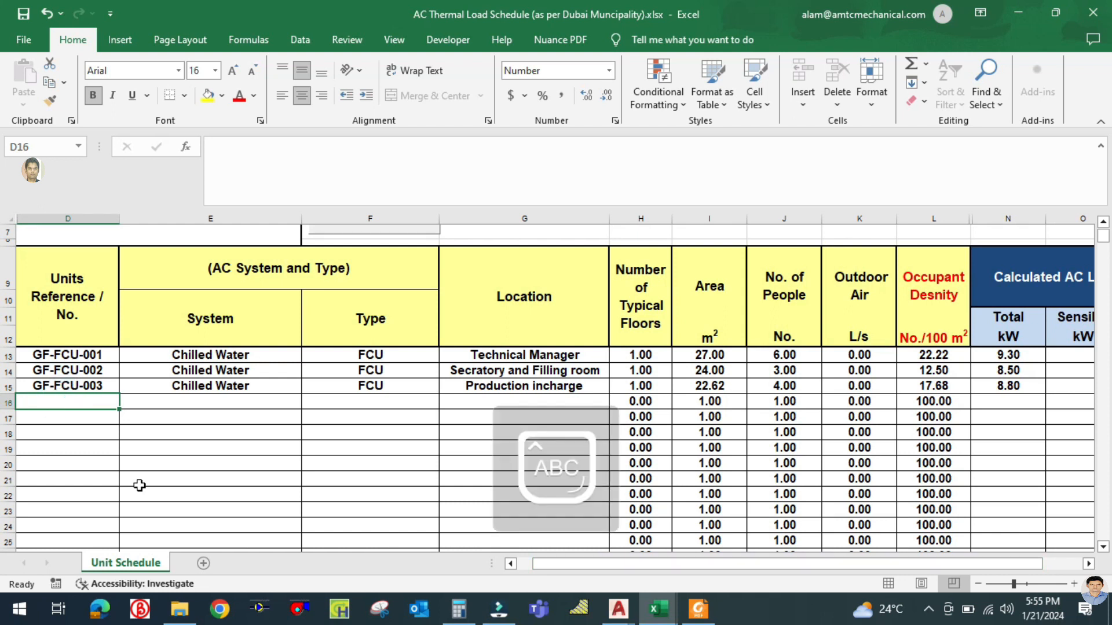
text(GF-FCU)
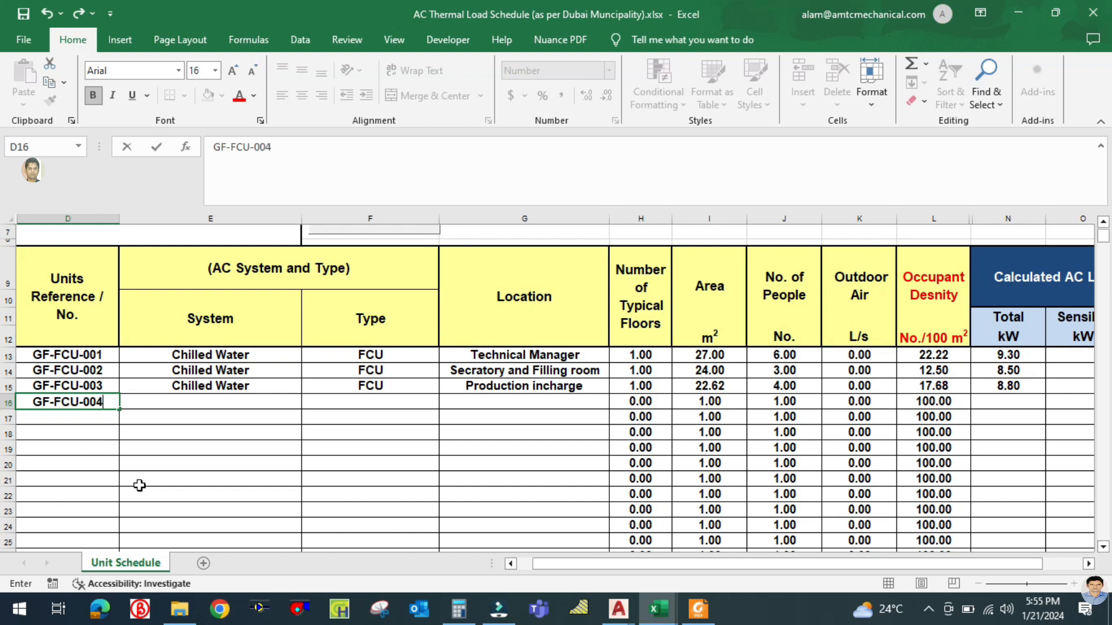
text(-004)
Step: Set GF-FCU-004's system to Chilled Water and its type to FCU
click(194, 400)
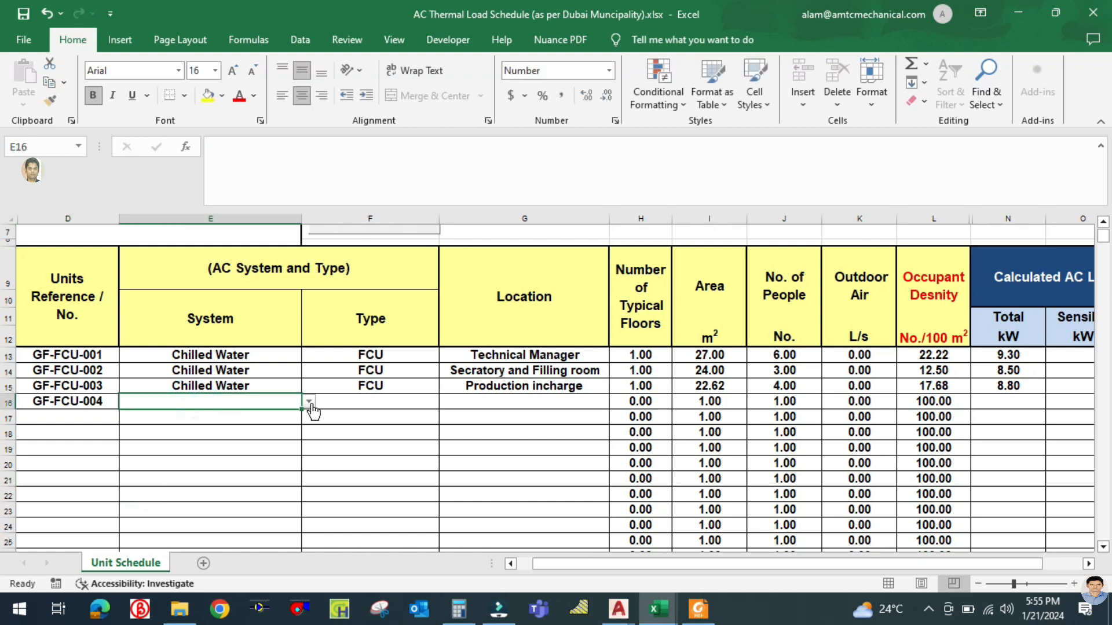
click(310, 402)
click(206, 422)
click(384, 403)
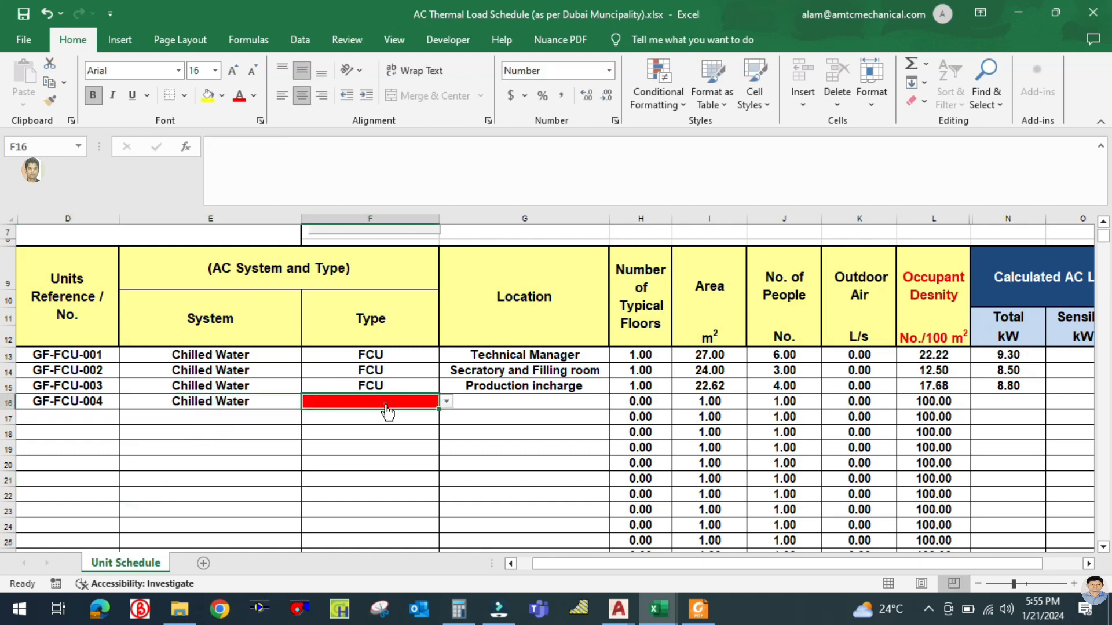
click(446, 402)
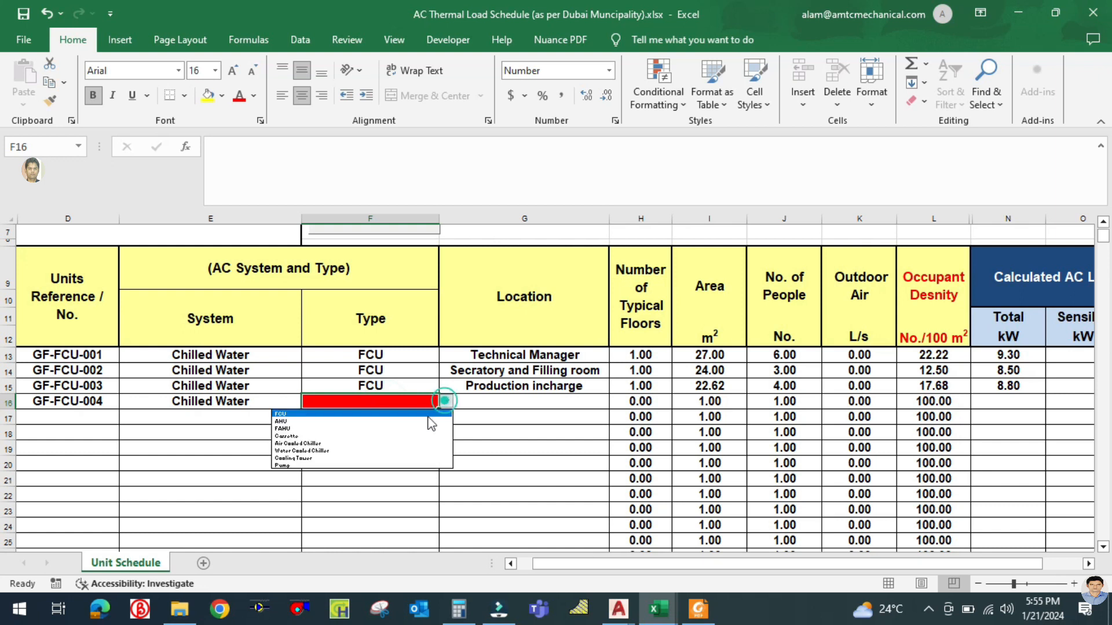
click(328, 412)
Step: Enter HR office as GF-FCU-004's location and set its number of typical floors to 1
click(496, 400)
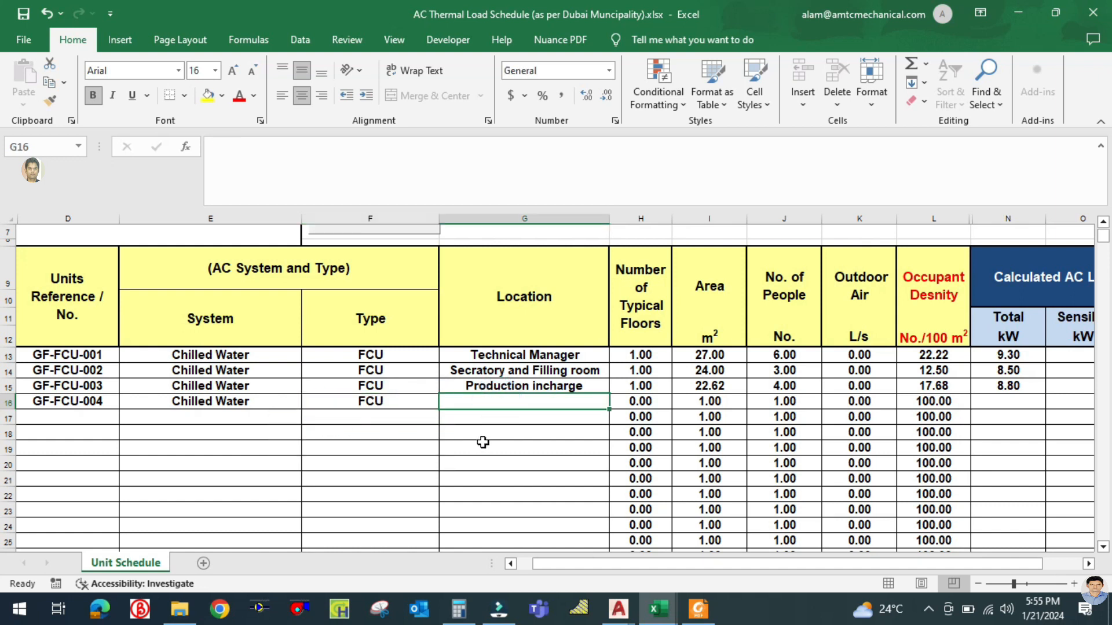
key(Caps_Lock)
text(HR office)
click(483, 444)
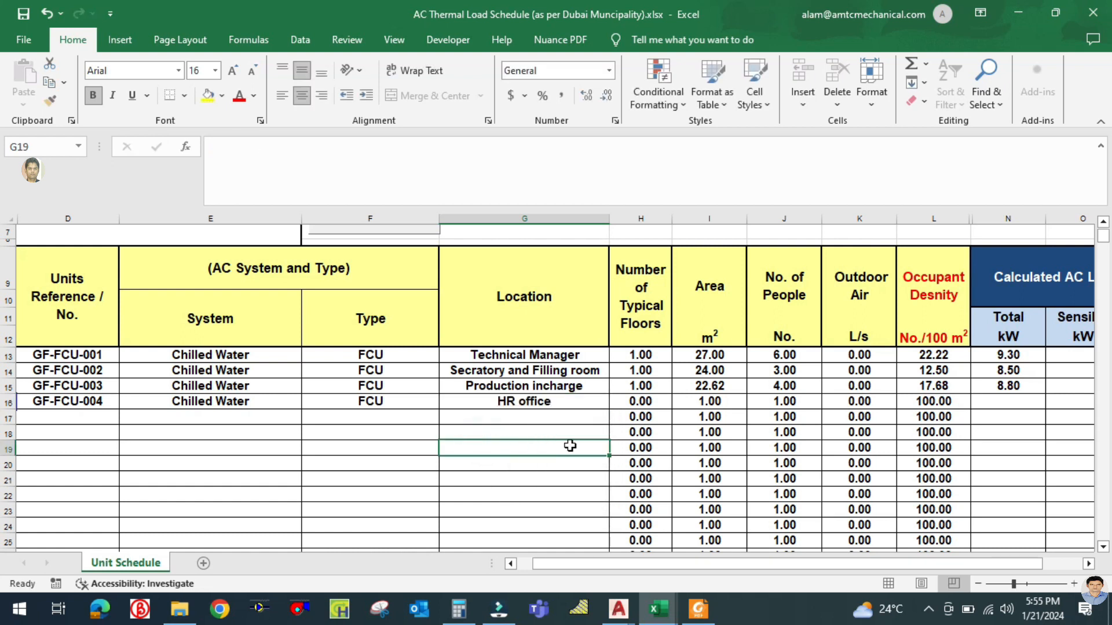
click(540, 459)
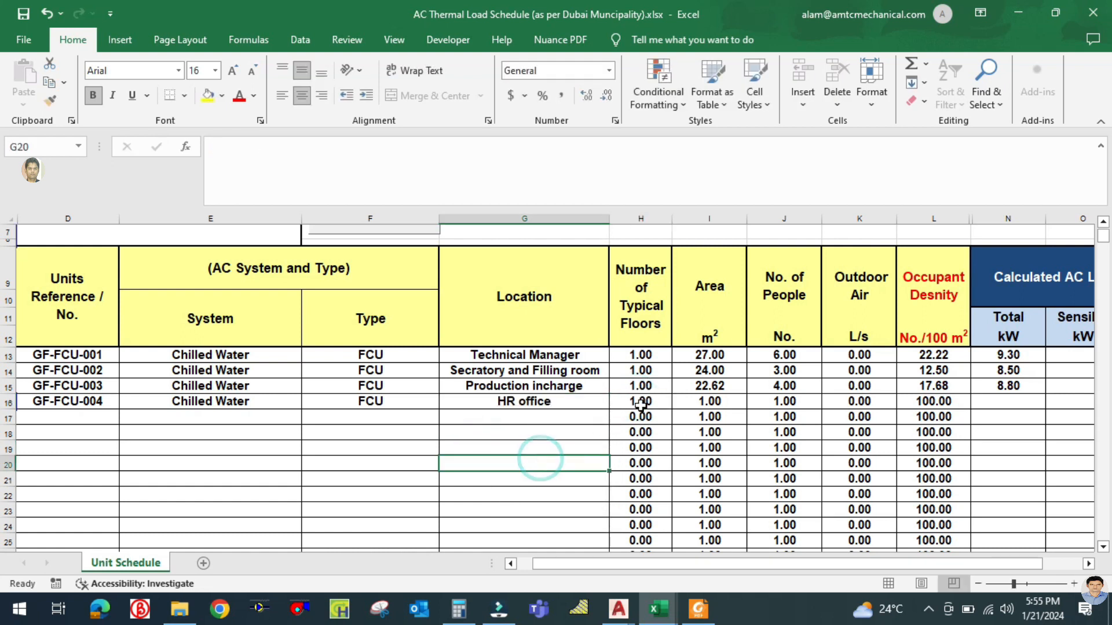
Step: Set the number of typical floors to 1 in rows 17 to 22 of the schedule
click(641, 416)
text(1)
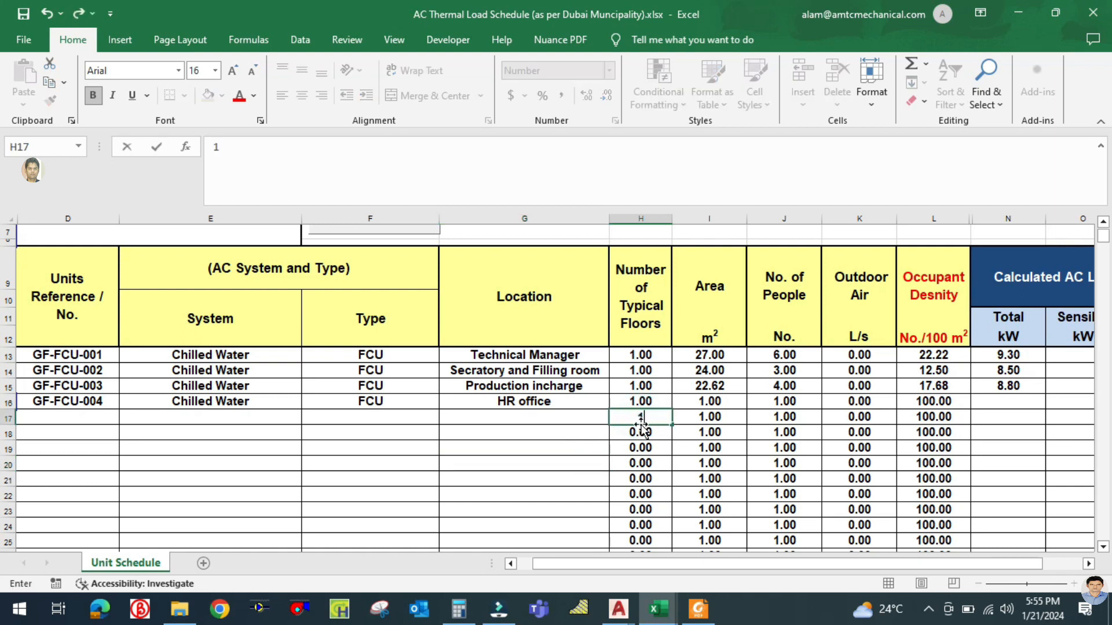
click(636, 433)
text(1)
click(637, 463)
text(1)
click(634, 448)
text(1)
click(571, 462)
click(636, 479)
text(1)
click(524, 509)
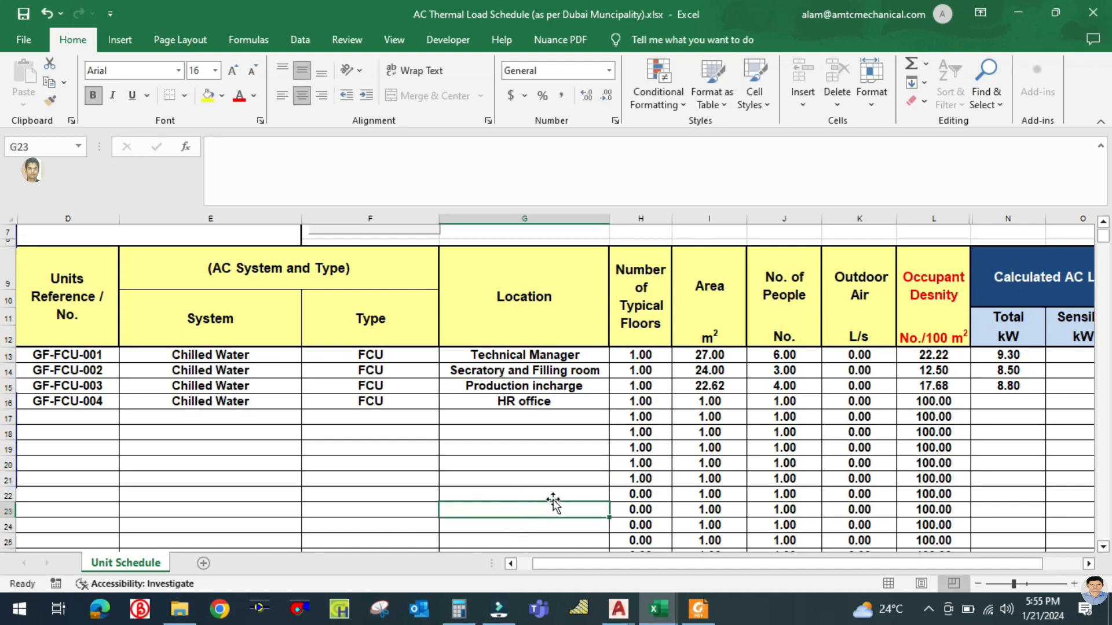
click(641, 495)
text(1)
click(573, 496)
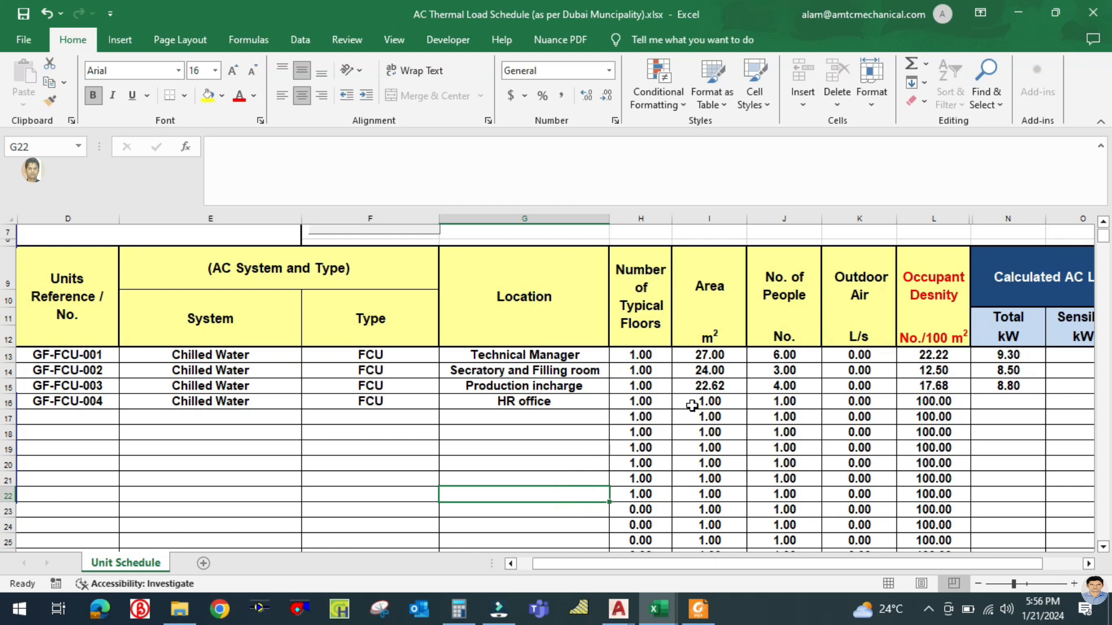
Step: Look up the HR office area in the Tonnage Calculation workbook and enter 40 m² for GF-FCU-004 in the load schedule
mouse_move(659, 608)
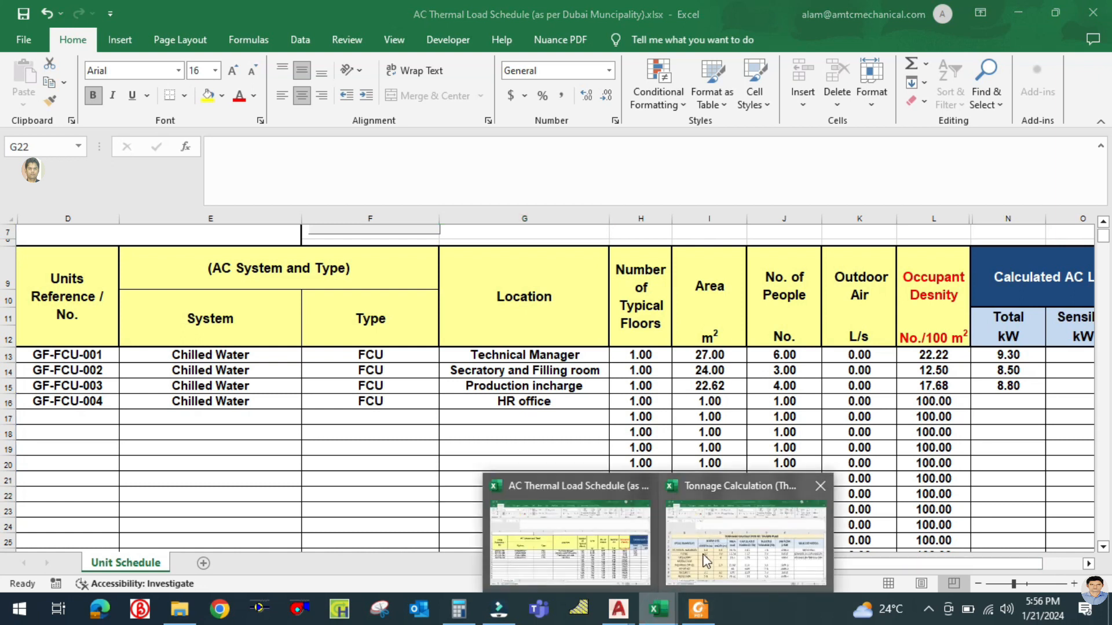
click(700, 554)
click(158, 479)
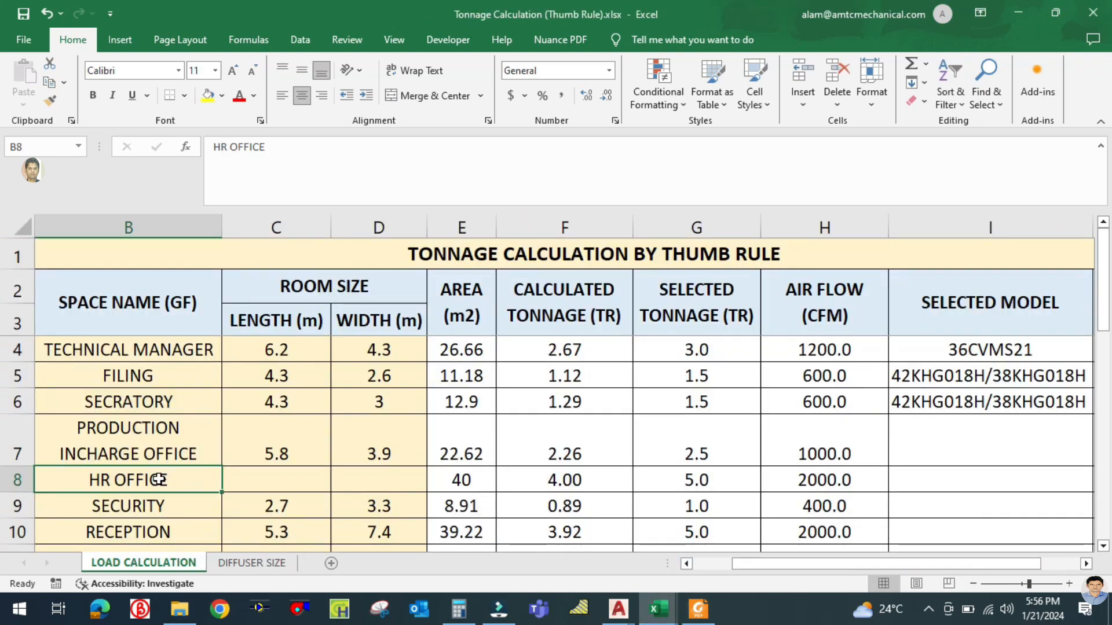
click(474, 480)
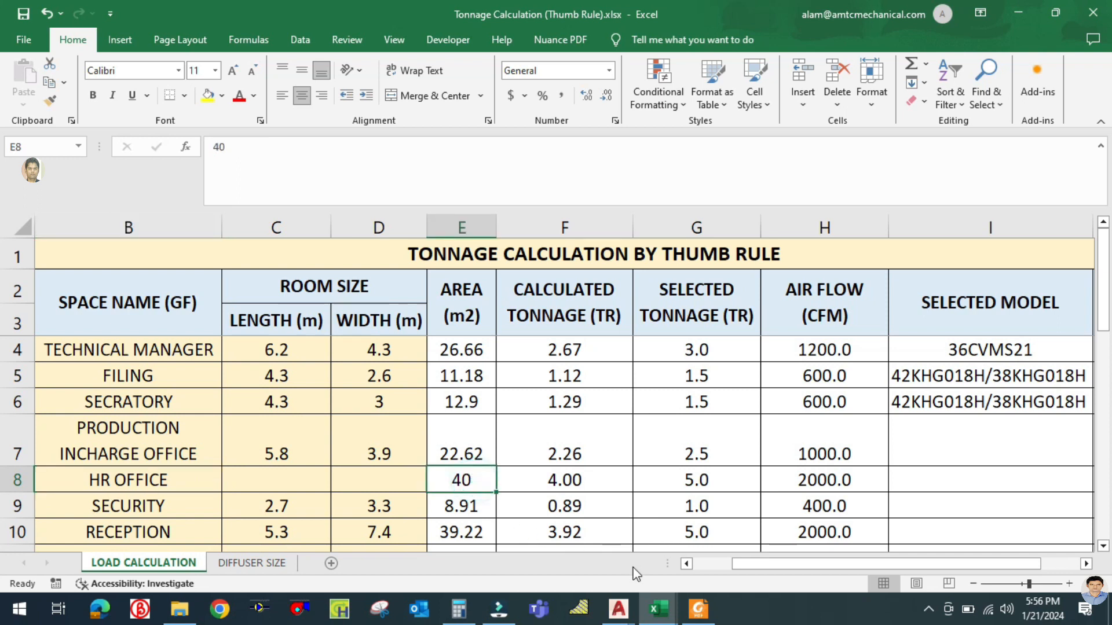
click(663, 609)
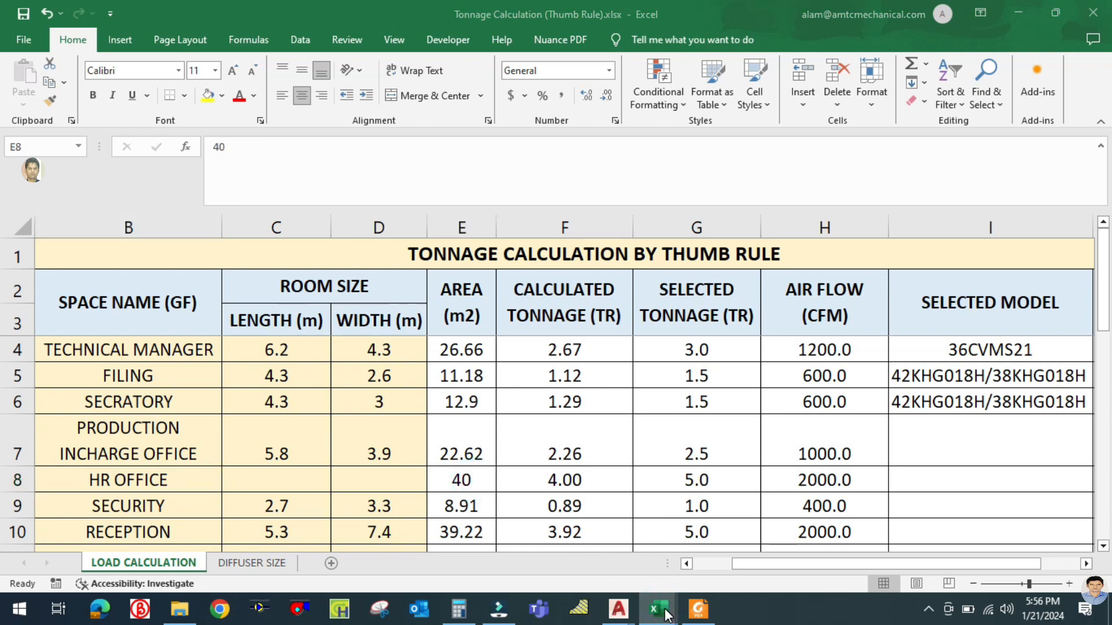
click(627, 555)
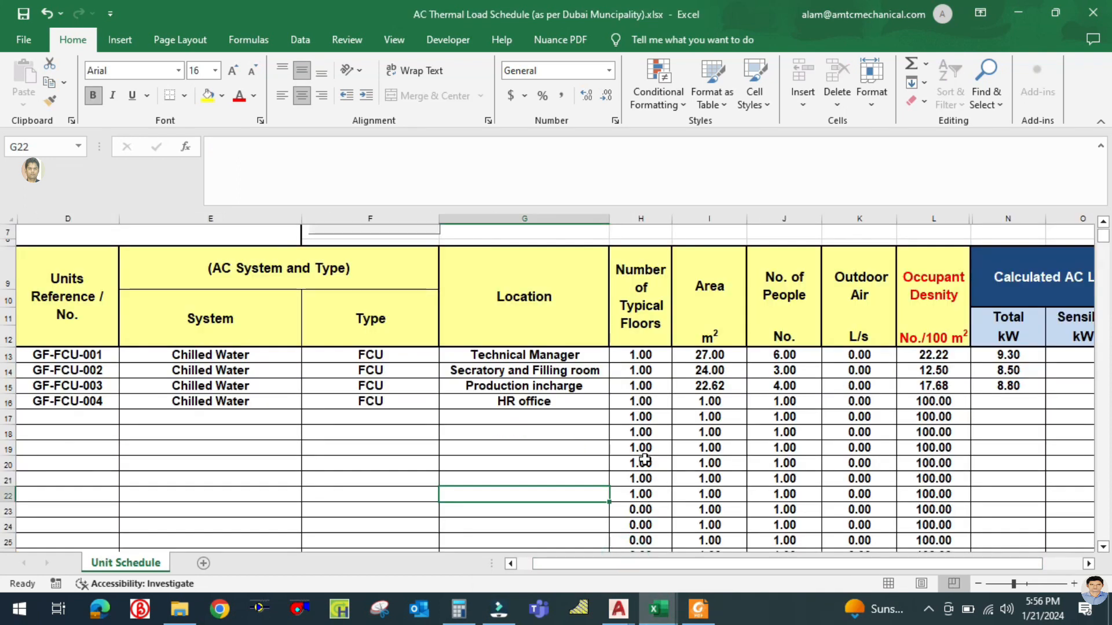
click(649, 422)
click(694, 402)
text(40)
click(573, 466)
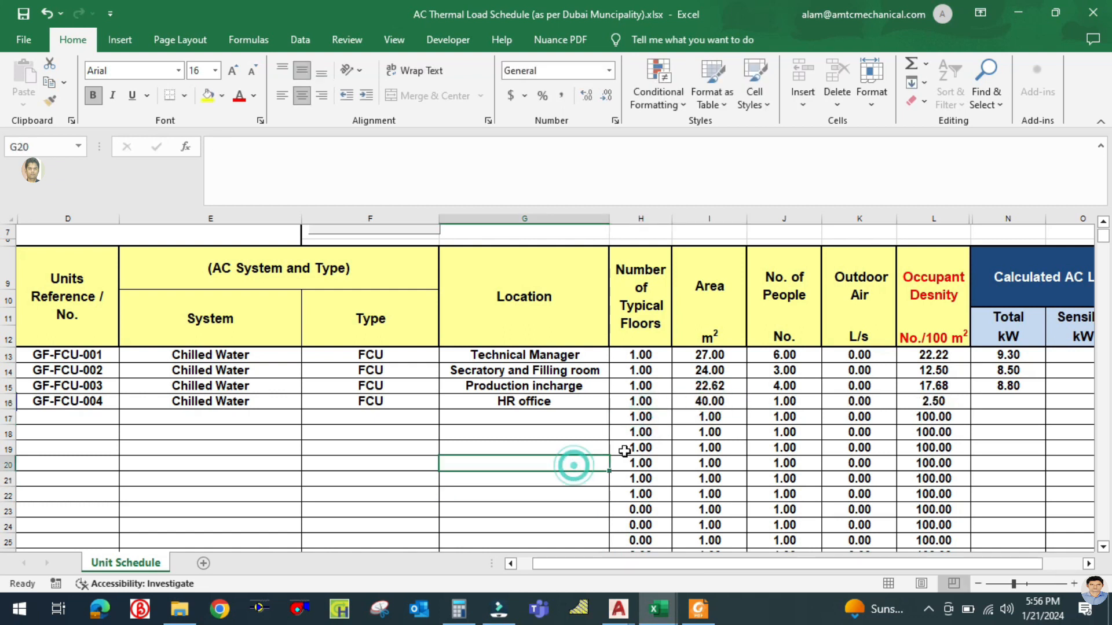
Step: Check the HR office seating in the Furniture Layout drawing and enter 8 people for GF-FCU-004 in the load schedule
click(793, 404)
click(628, 612)
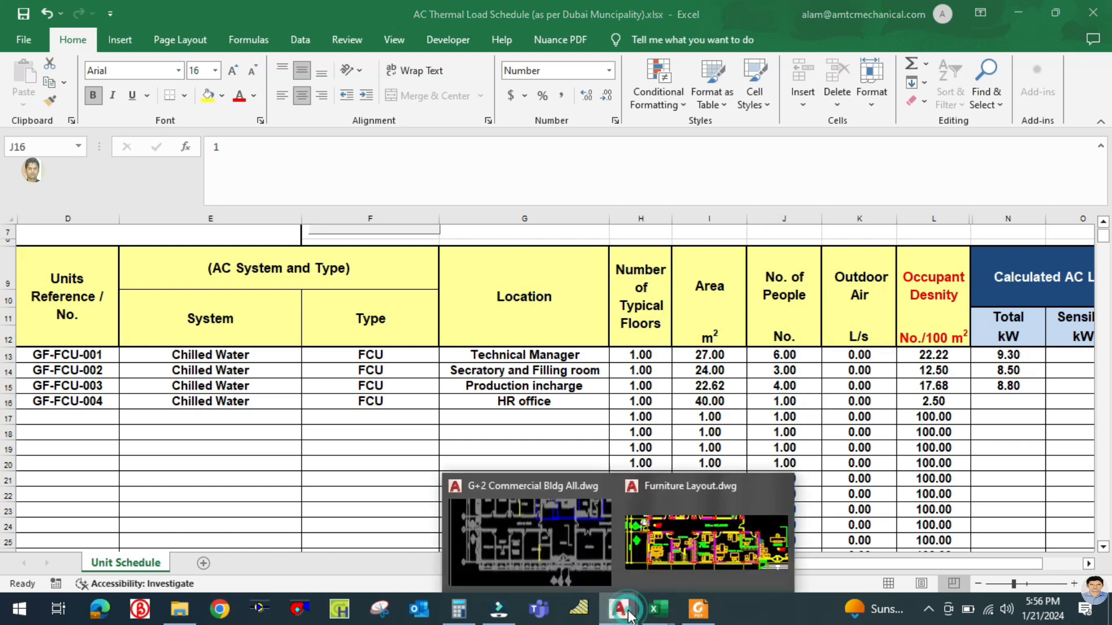
click(695, 493)
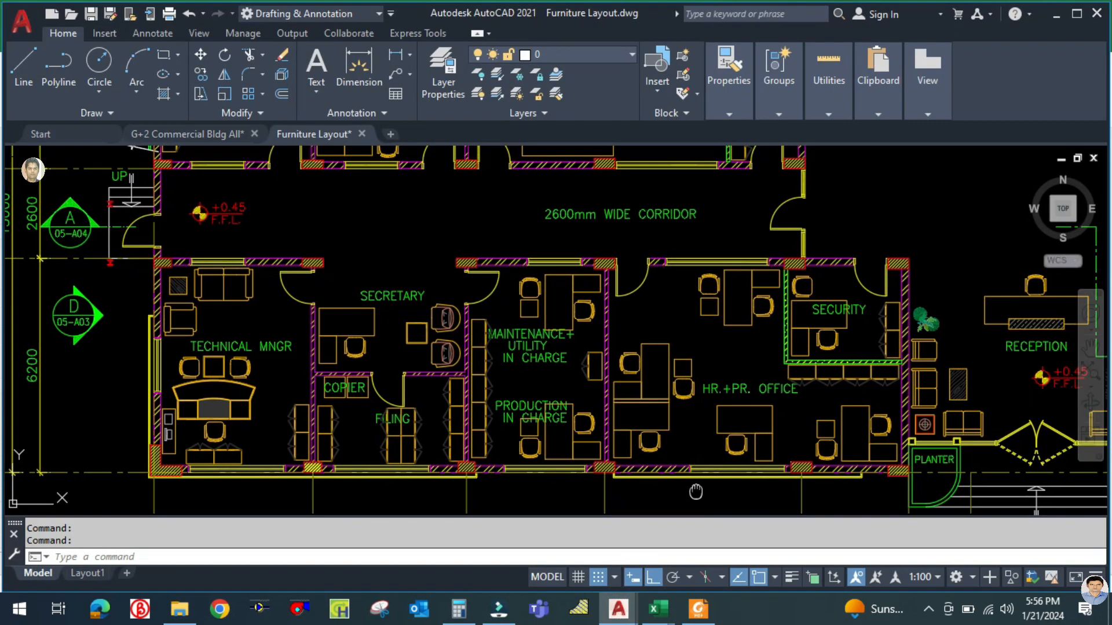
drag(695, 493, 574, 485)
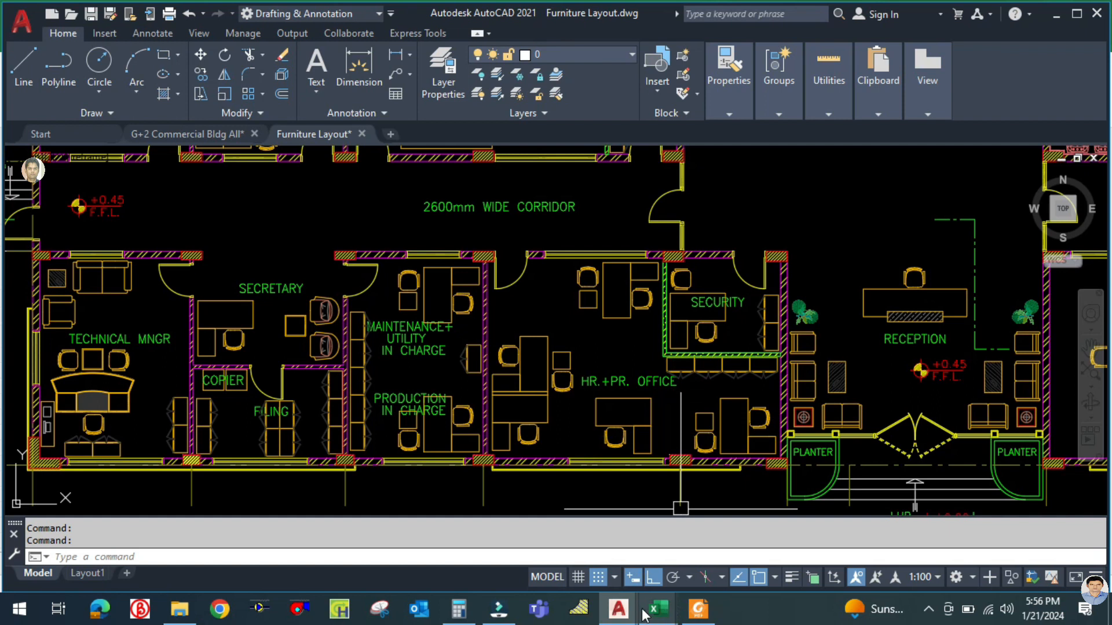
mouse_move(658, 611)
click(616, 564)
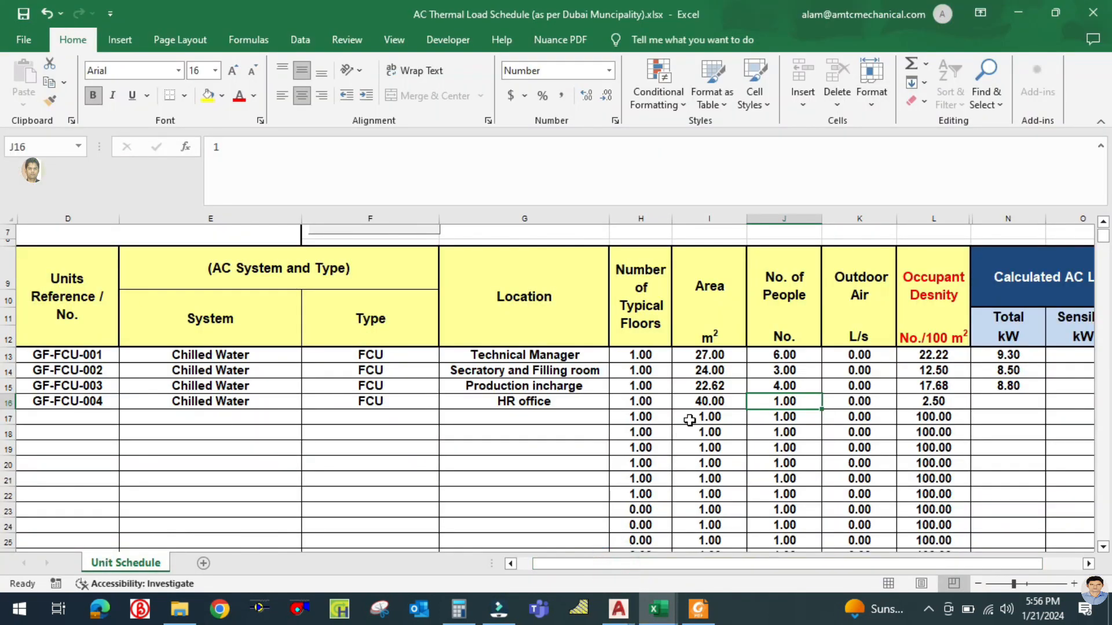
text(8)
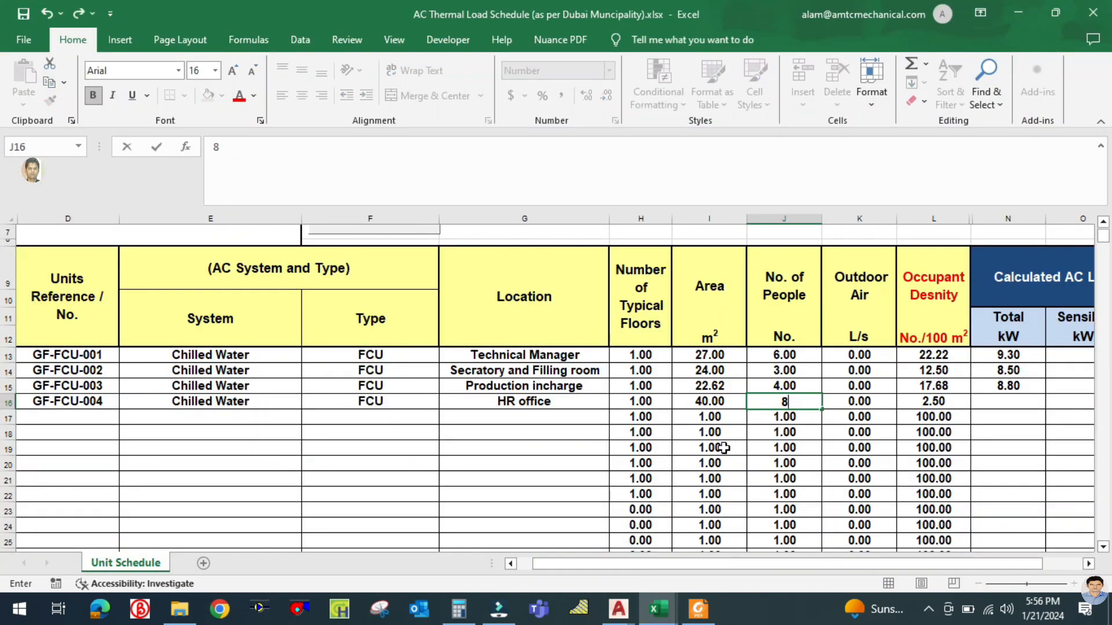
click(726, 447)
Step: Look up the HR office's selected tonnage in the Tonnage Calculation workbook and return to GF-FCU-004's calculated load in the schedule
drag(879, 565, 896, 570)
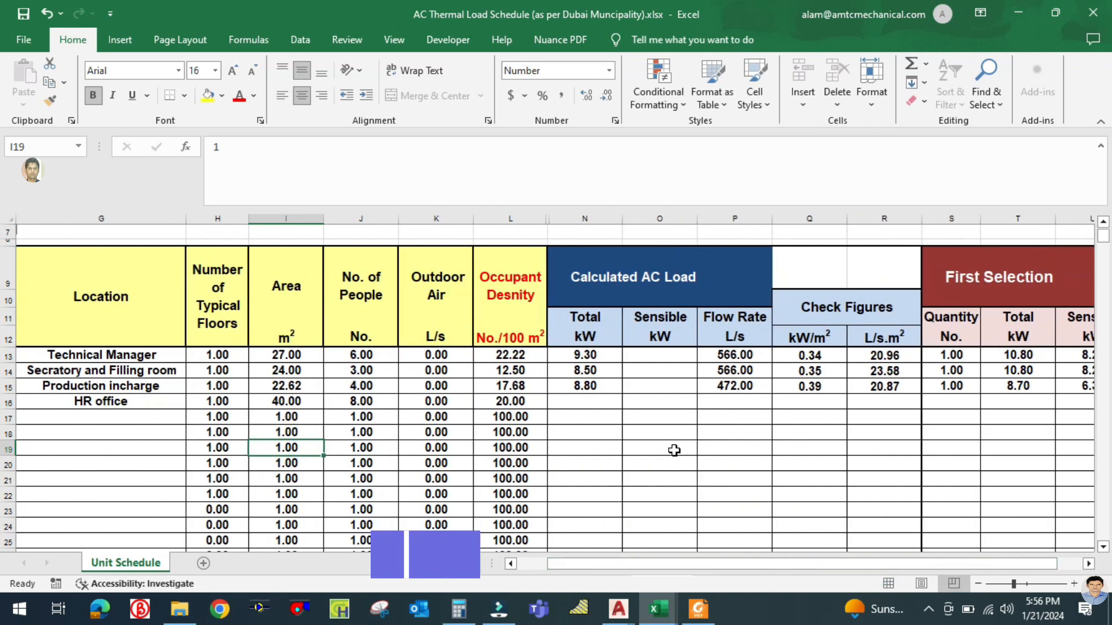
click(591, 403)
mouse_move(658, 609)
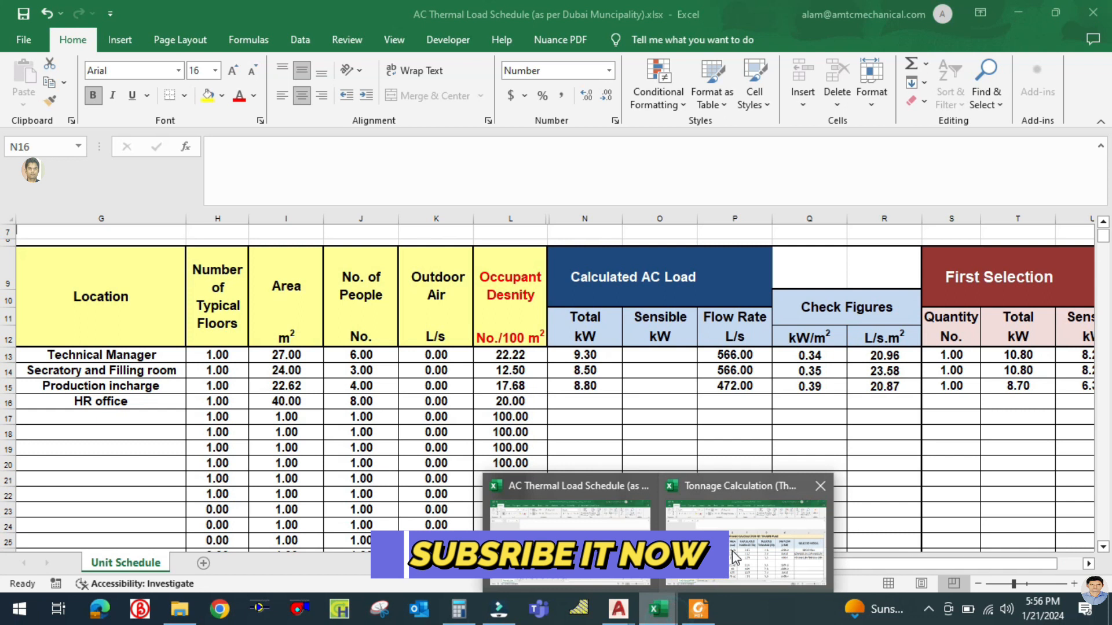
click(738, 538)
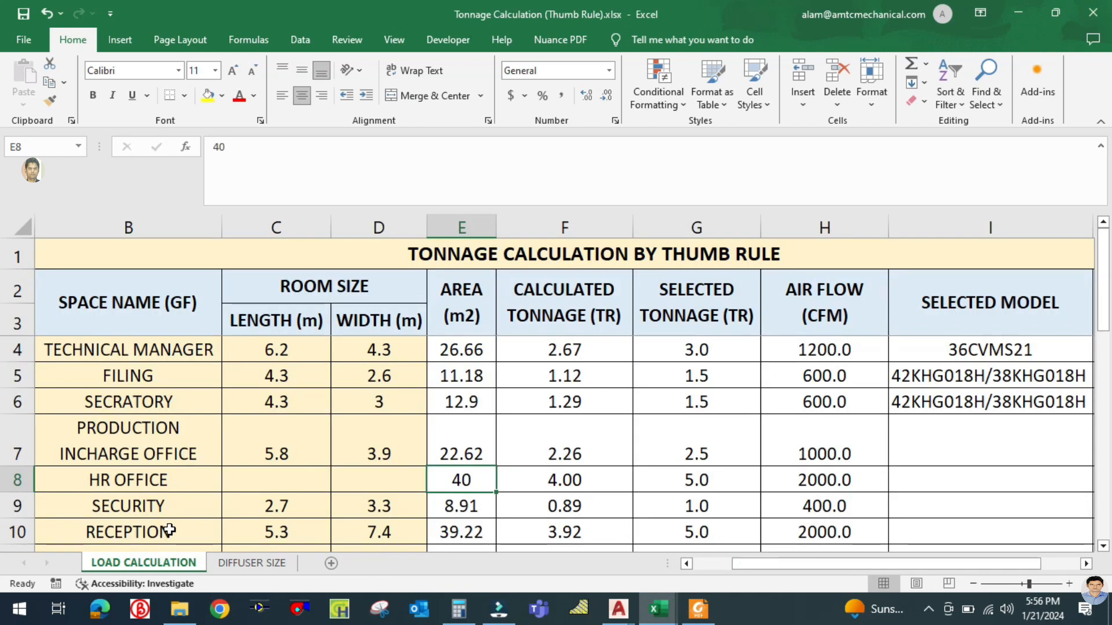
click(188, 442)
click(740, 438)
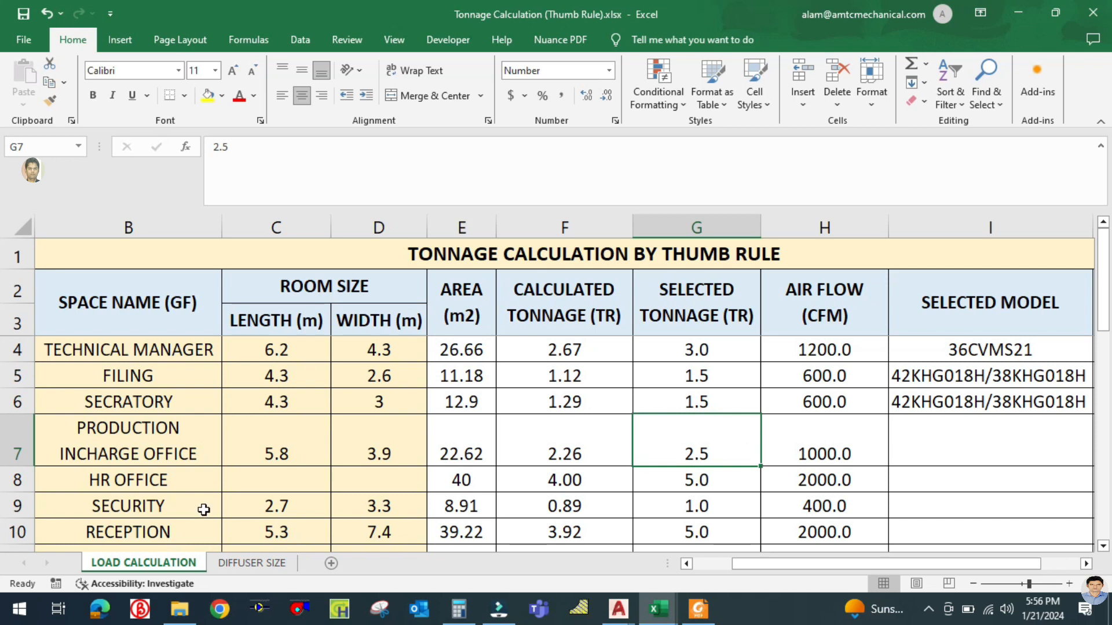
click(182, 482)
click(697, 480)
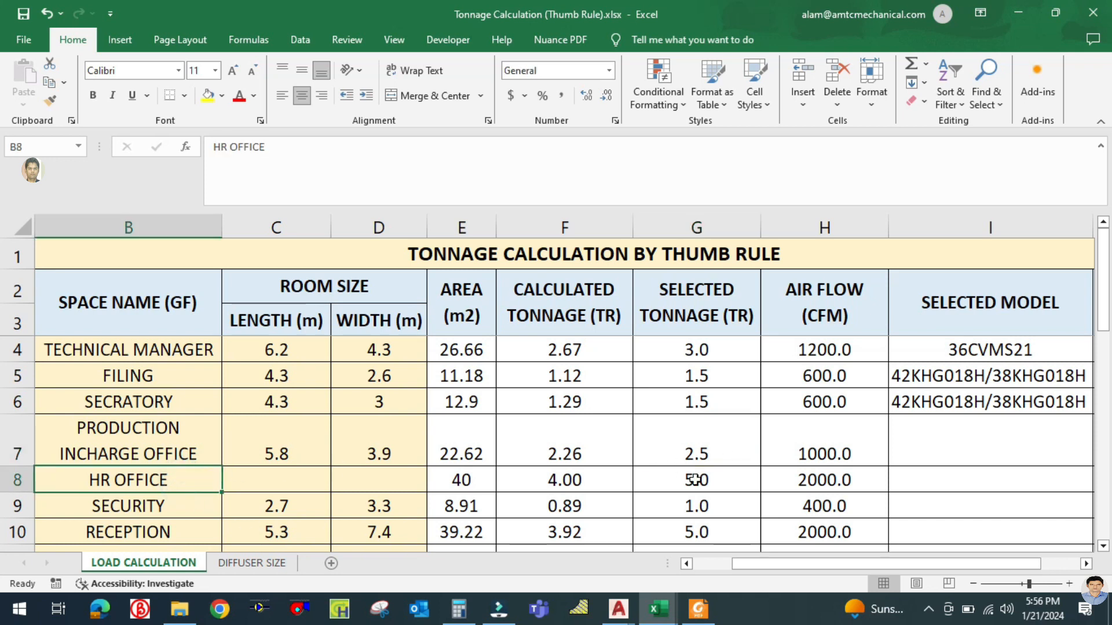
mouse_move(658, 614)
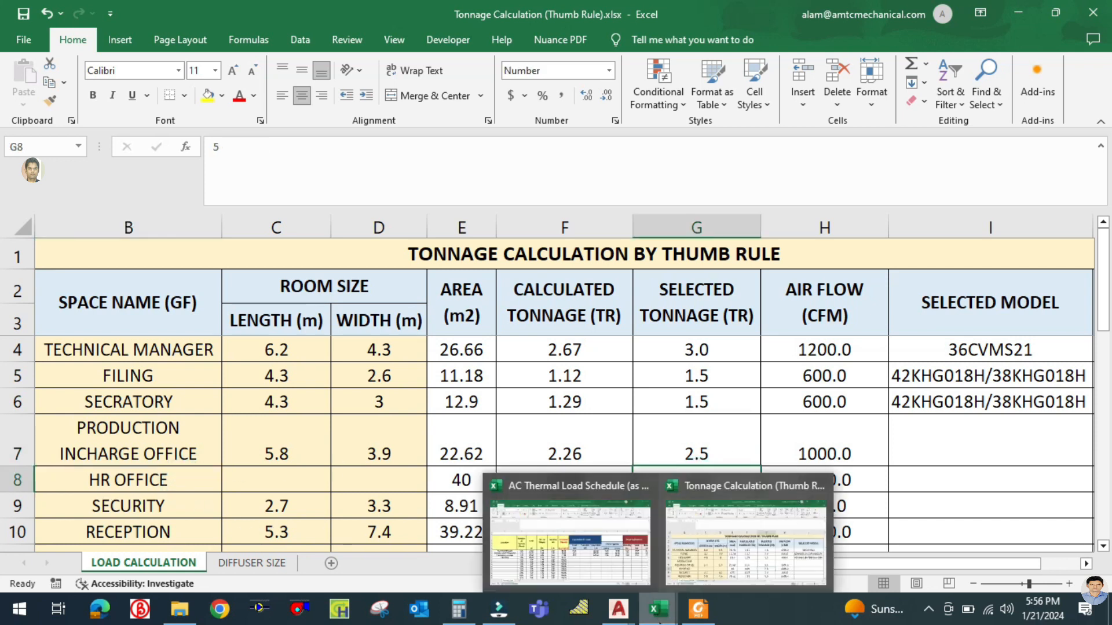
click(634, 569)
Step: Calculate 5 × 3.51 in Calculator and enter 17.55 kW as GF-FCU-004's calculated total load
click(459, 615)
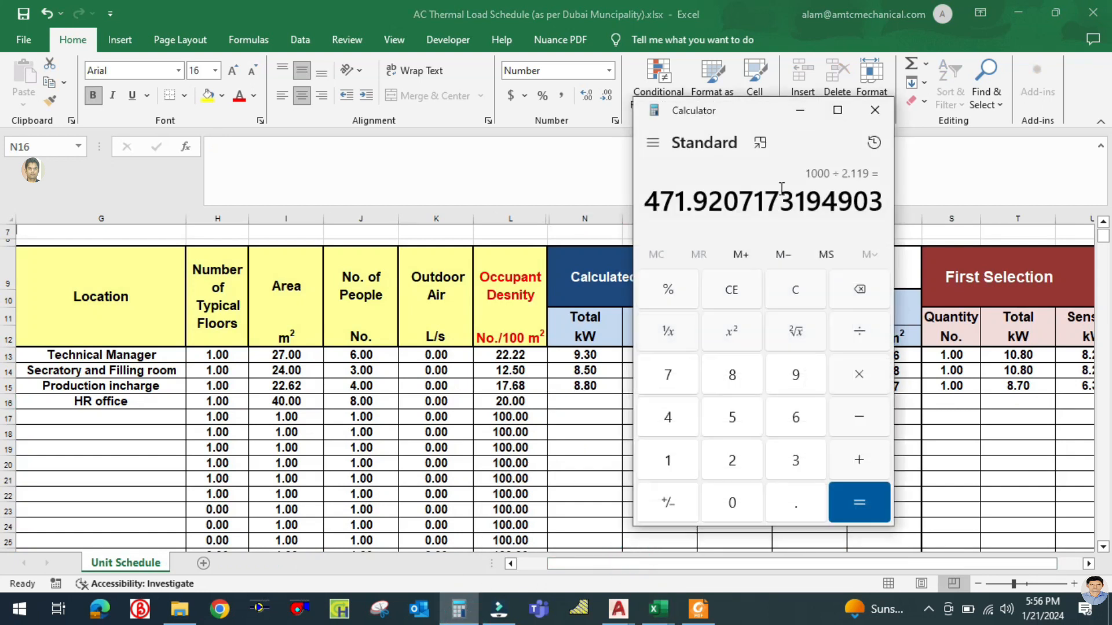
drag(736, 111, 252, 159)
click(304, 340)
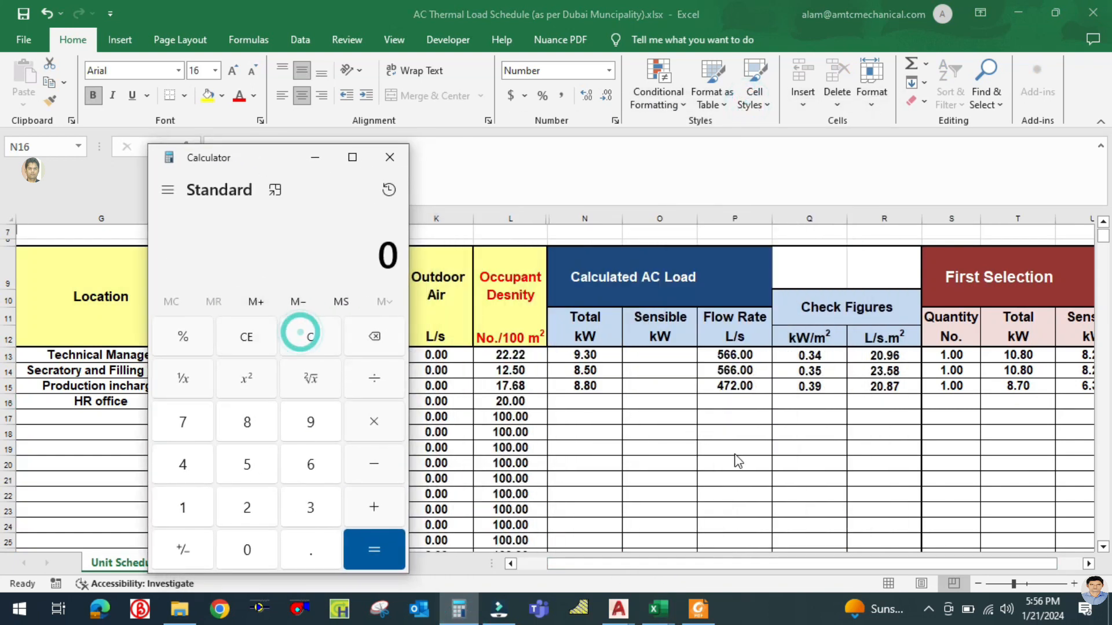
text(5*)
text(3.51)
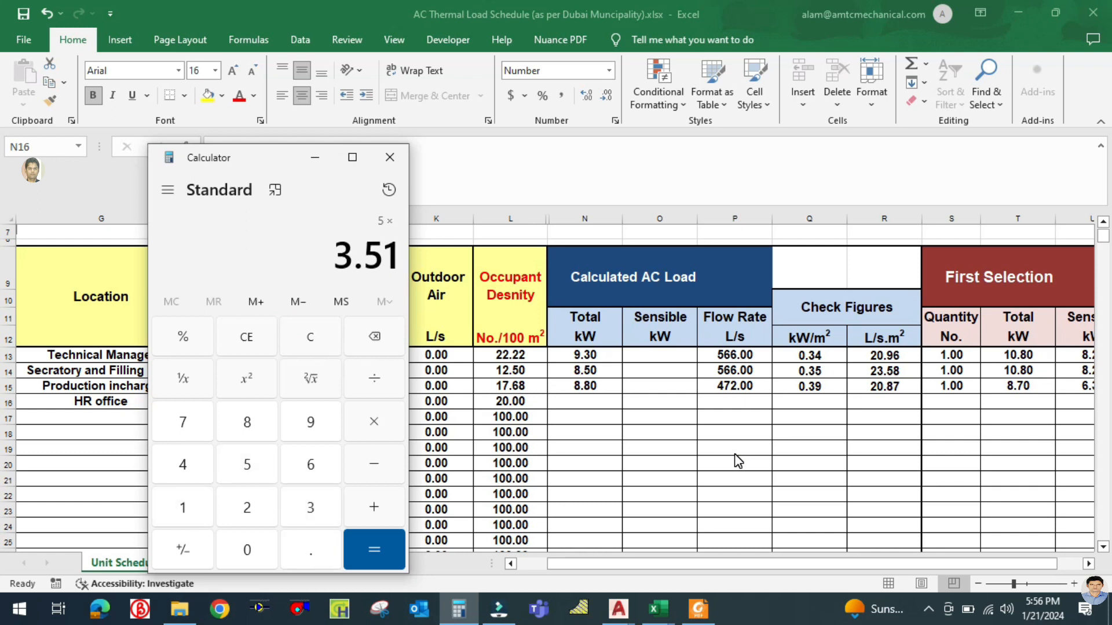
key(Return)
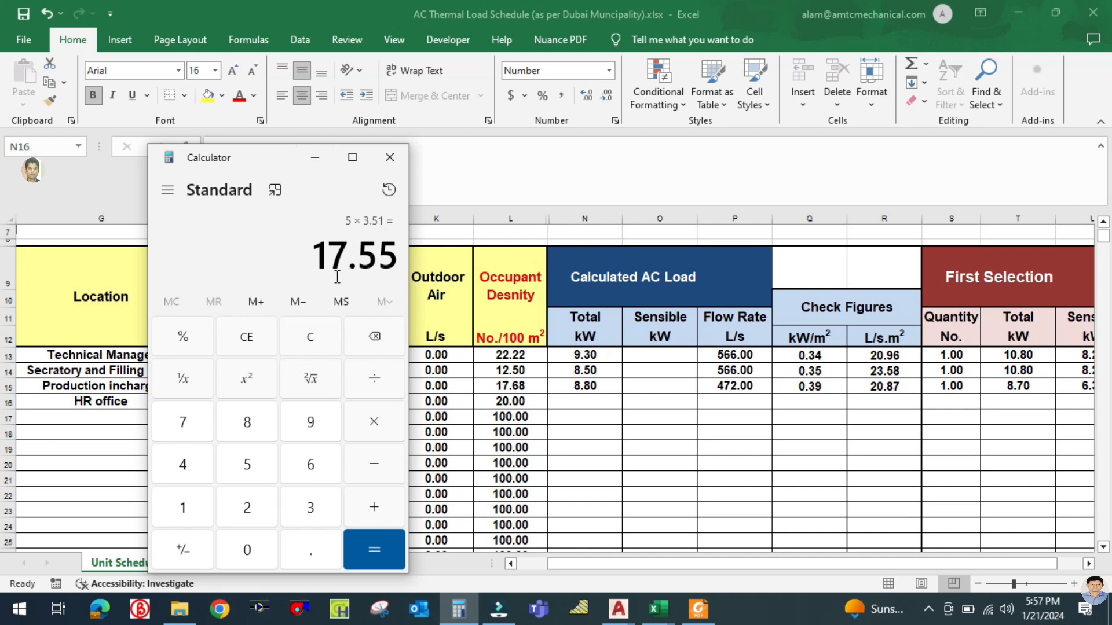
click(314, 167)
text(17.55)
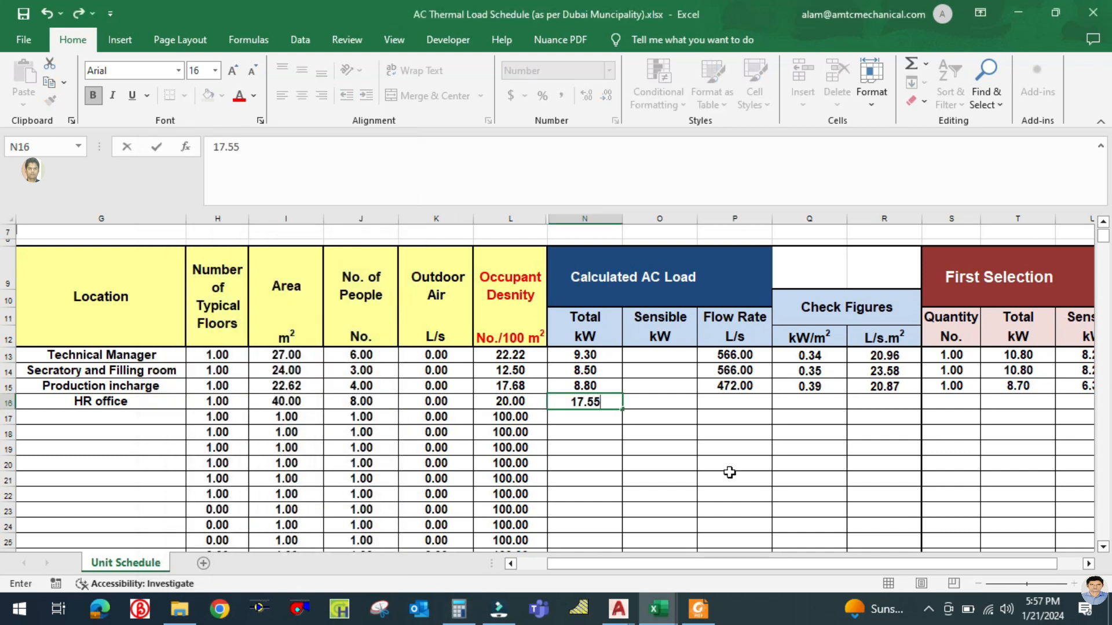
click(730, 472)
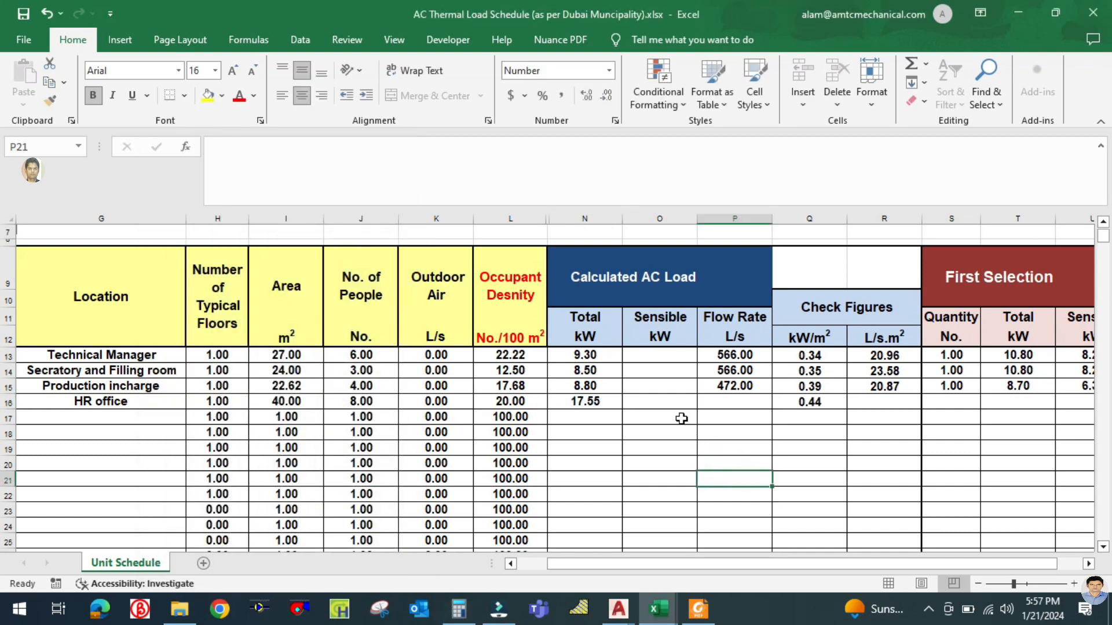
Step: Look up the HR office air flow in the Tonnage Calculation workbook for GF-FCU-004's calculated flow rate
click(672, 402)
click(731, 401)
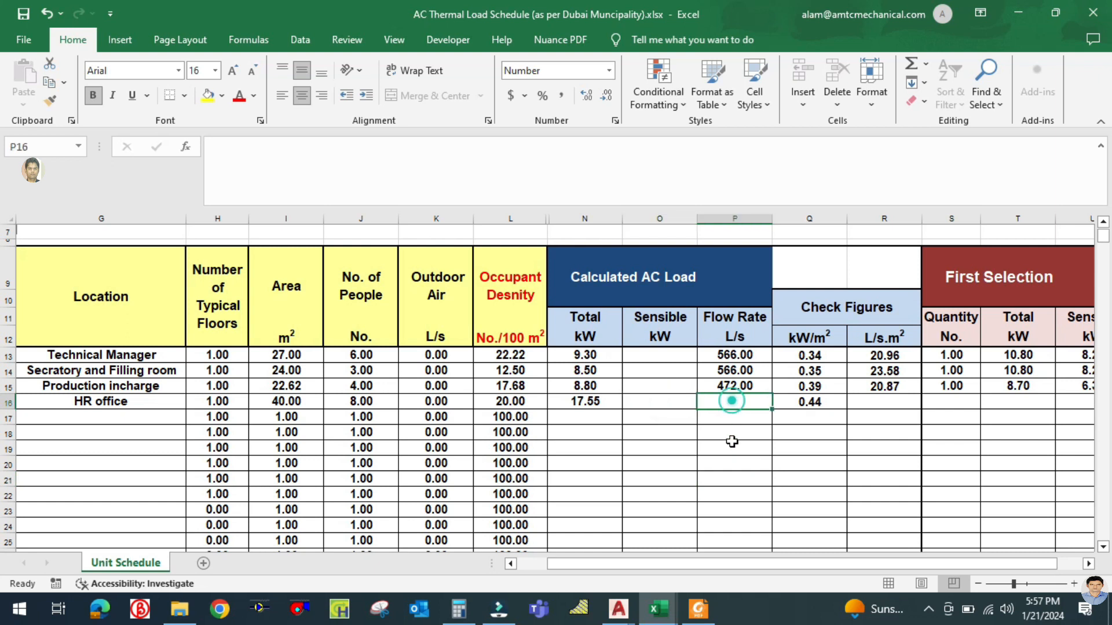
click(653, 611)
click(728, 545)
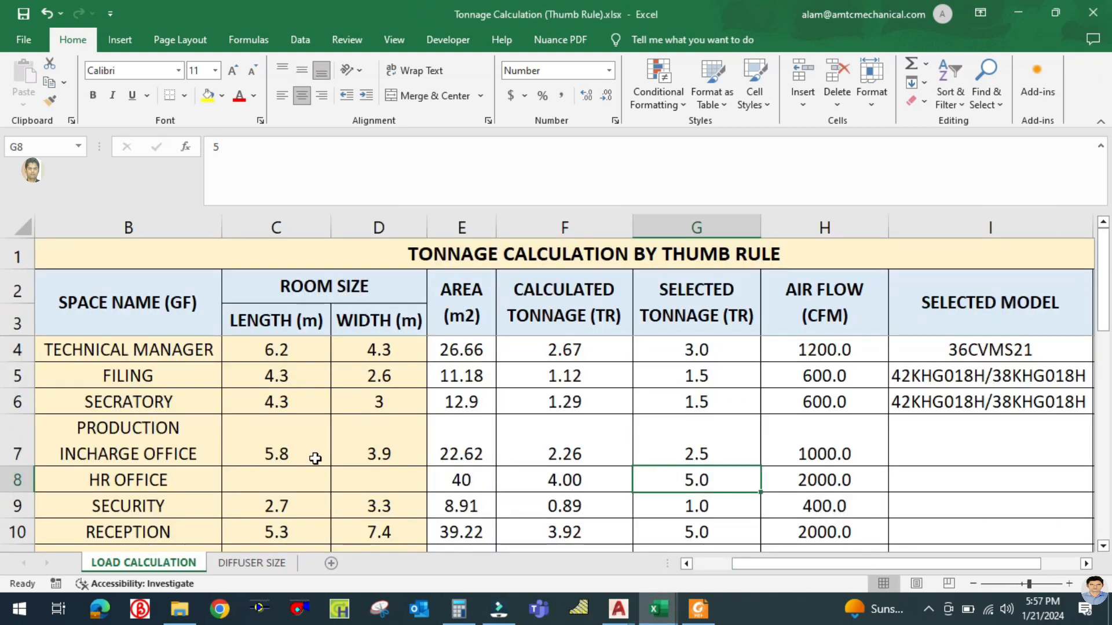
click(658, 609)
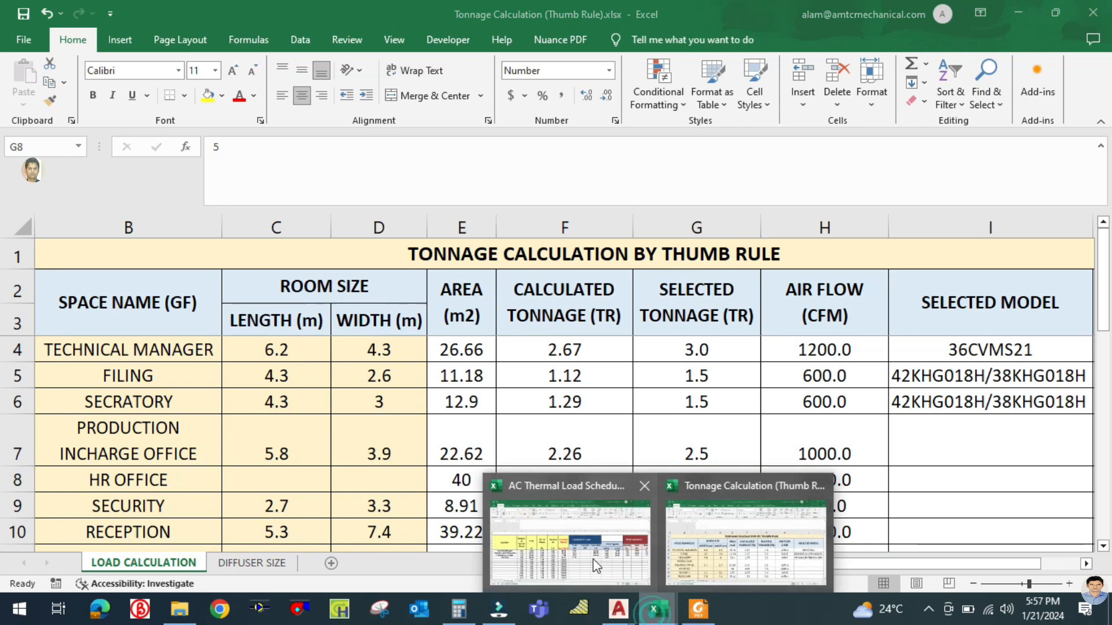
click(585, 547)
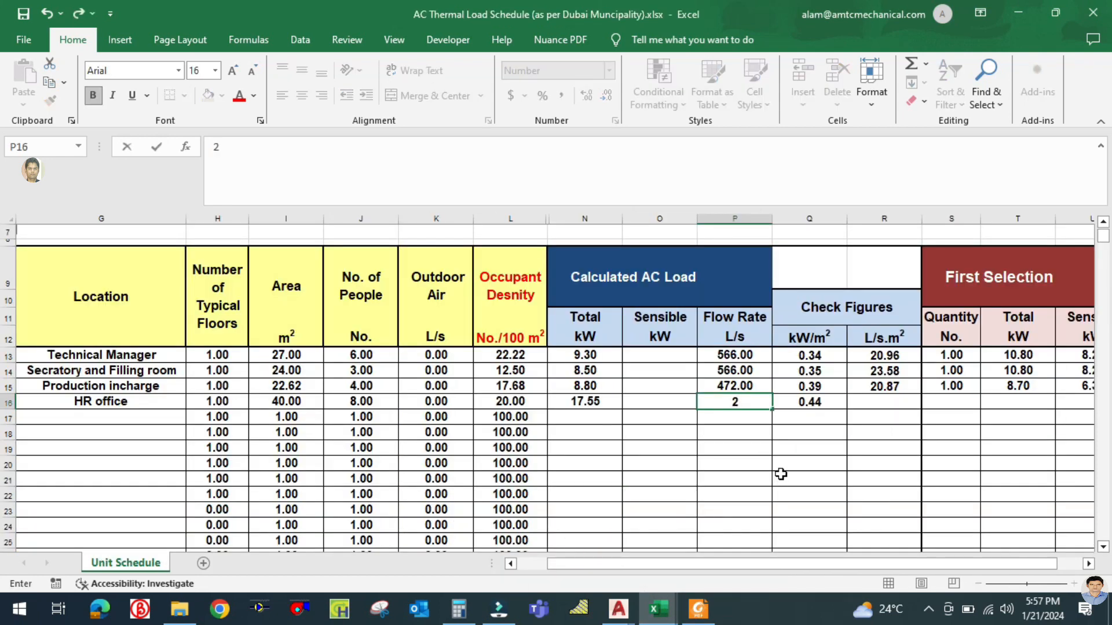
Step: Convert the air flow in Calculator as 2000 ÷ 2.119 and enter 944 L/s as GF-FCU-004's calculated flow rate
click(459, 609)
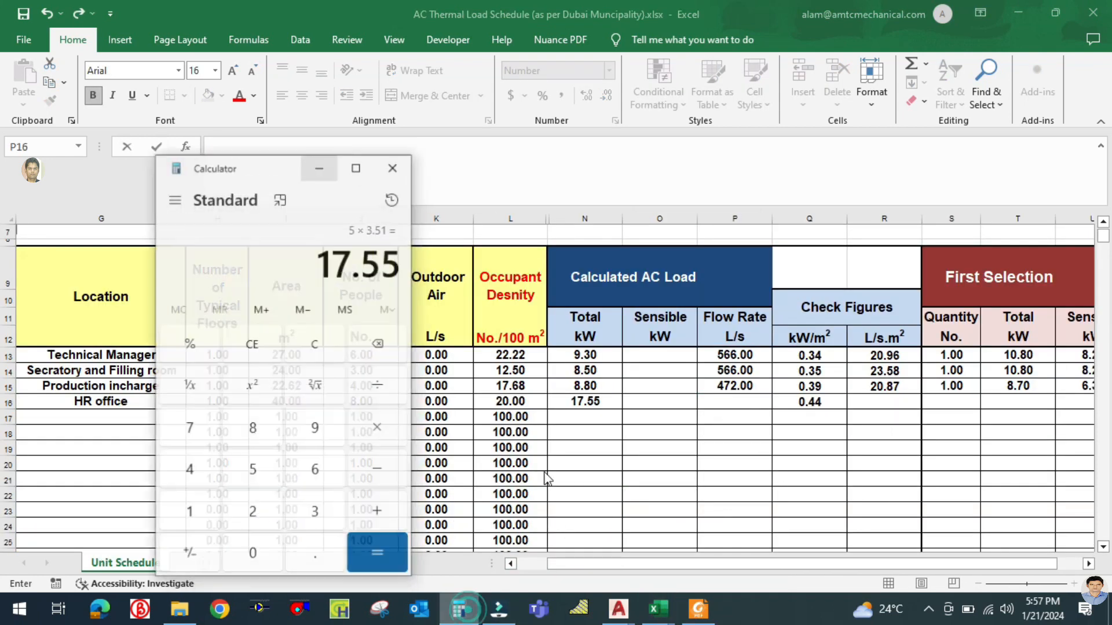
click(319, 339)
text(2000)
text(2.119)
key(Return)
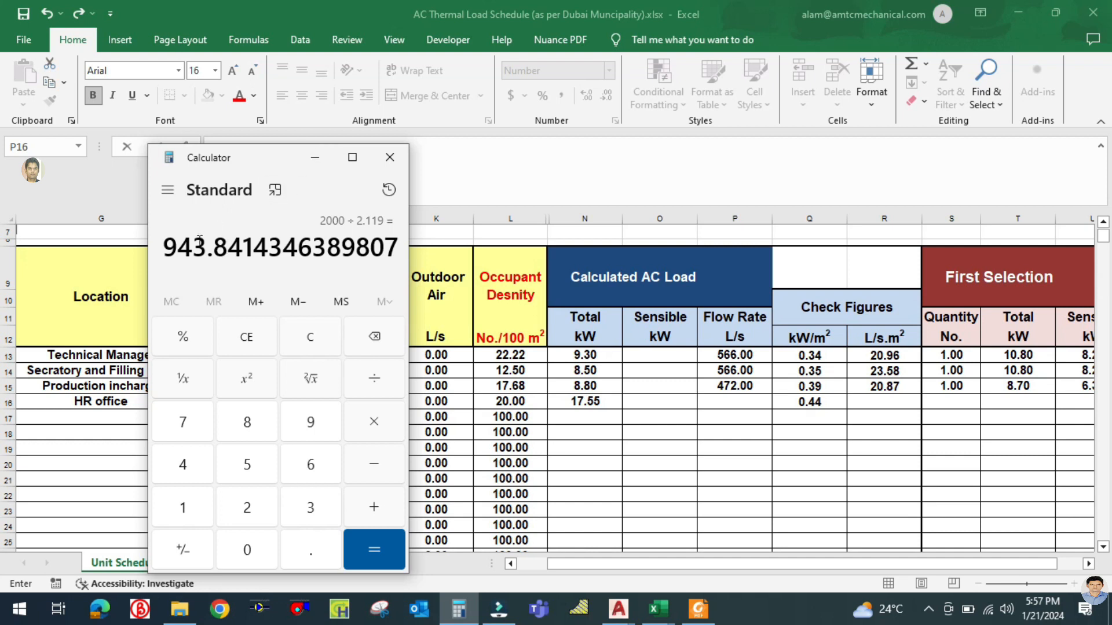
click(314, 158)
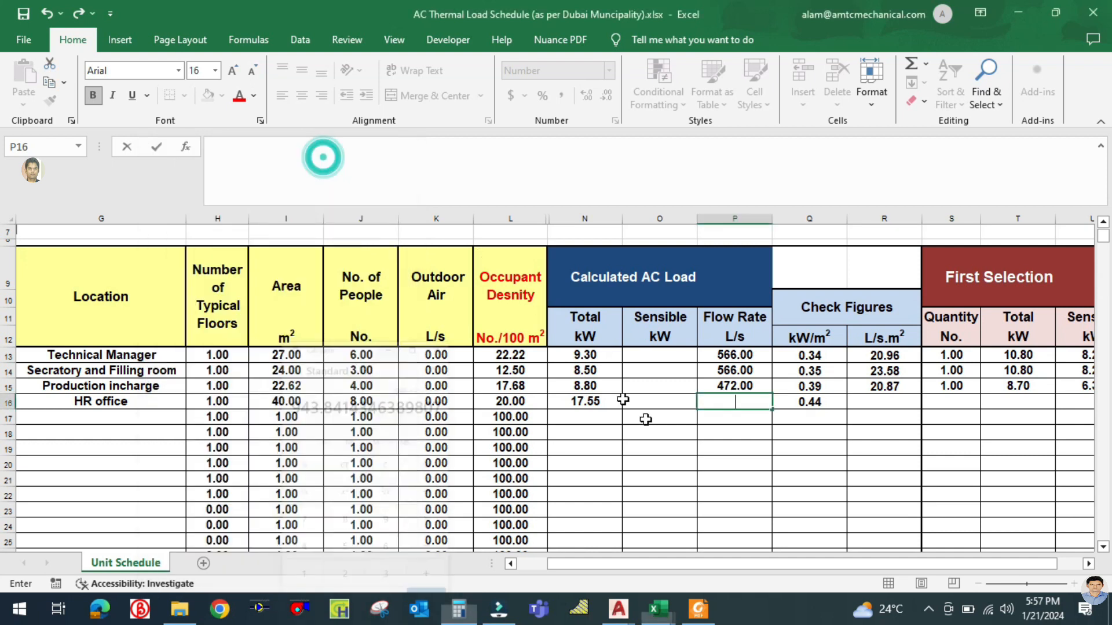
click(752, 499)
Step: Set GF-FCU-004's first selection quantity to 1
click(957, 399)
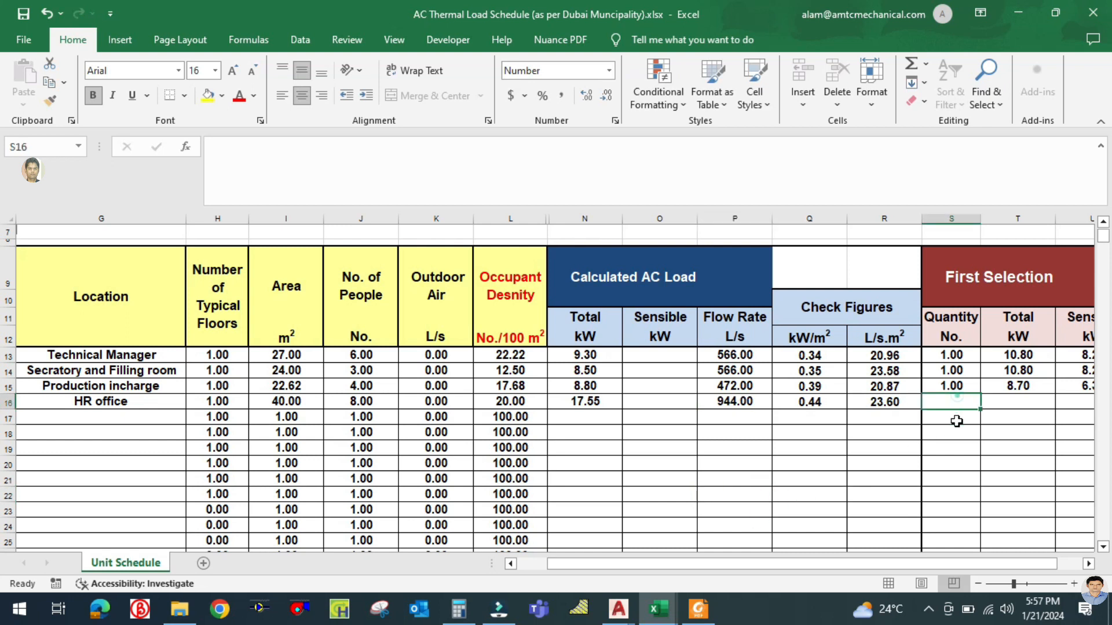
text(1)
click(931, 457)
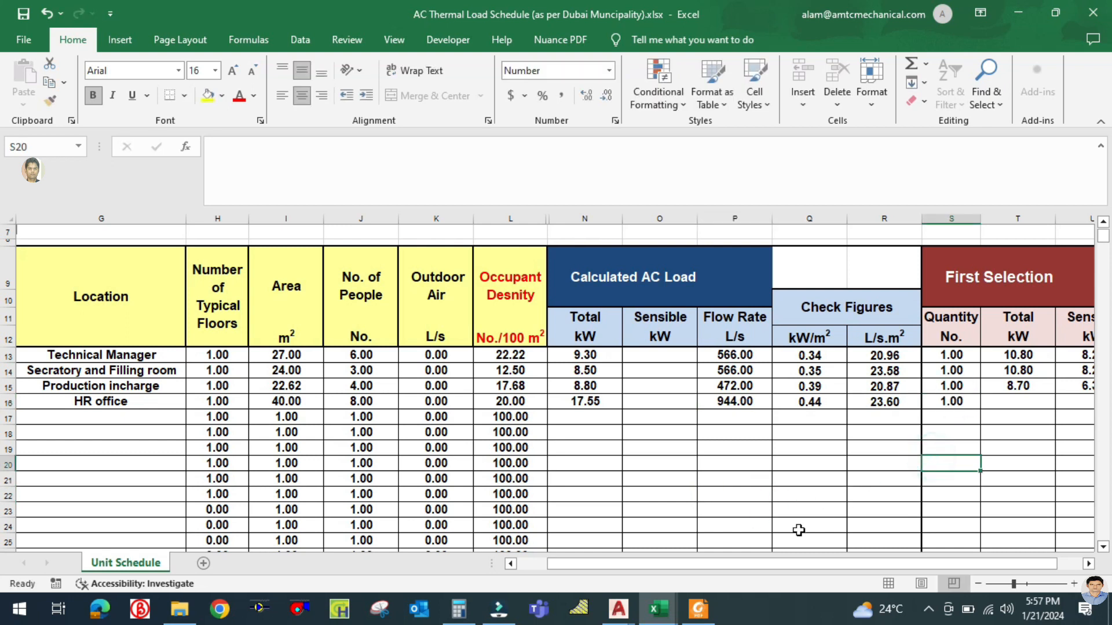
Step: Find size 20 in the FCUSKM.pdf capacity table and highlight its 944 L/s airflow with the matching total and sensible capacities
drag(770, 563, 781, 569)
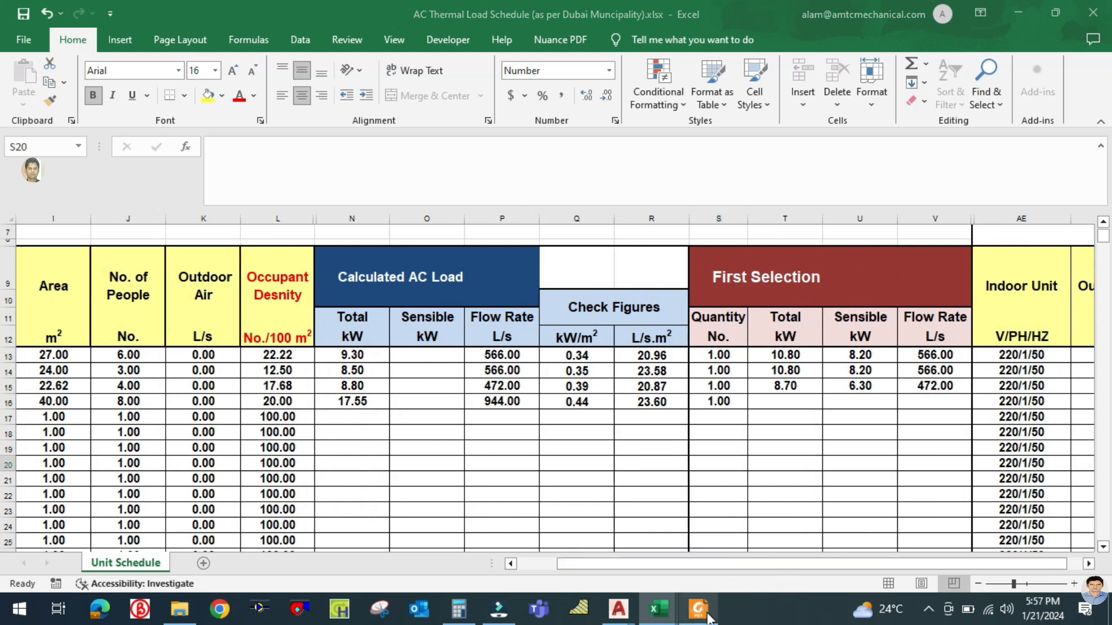
click(698, 608)
scroll(339, 433, down, 2)
scroll(282, 472, down, 5)
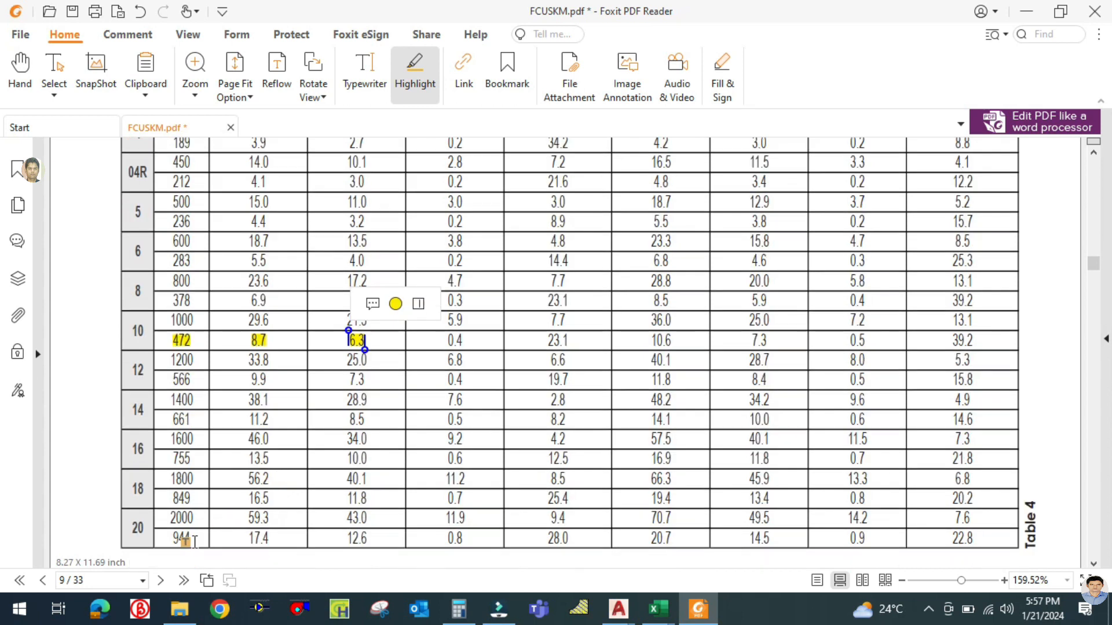
drag(192, 538, 171, 538)
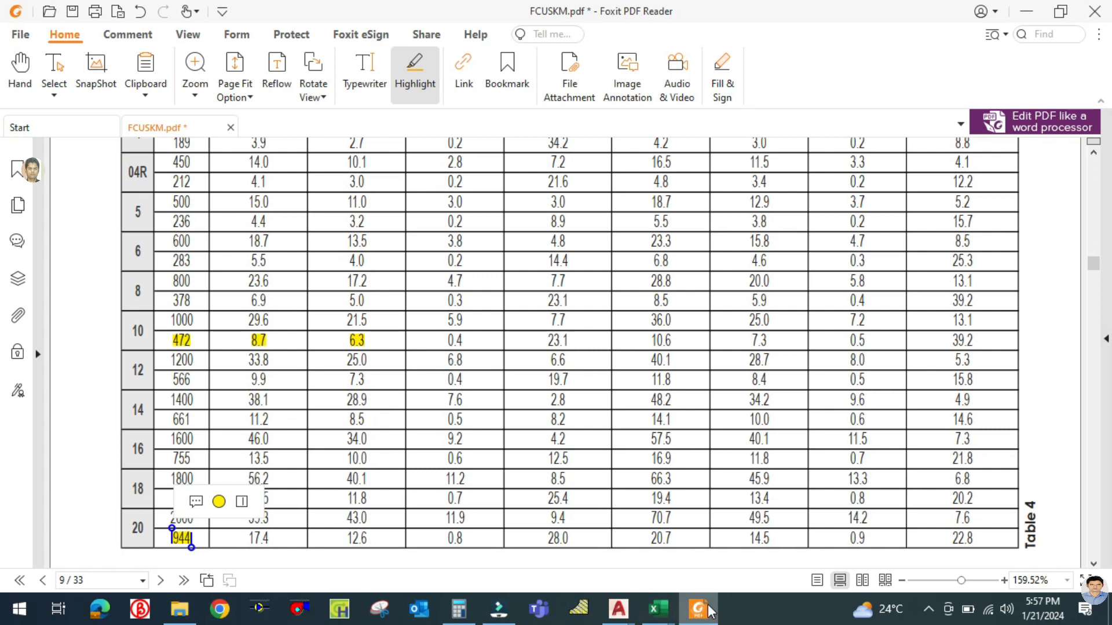
click(658, 607)
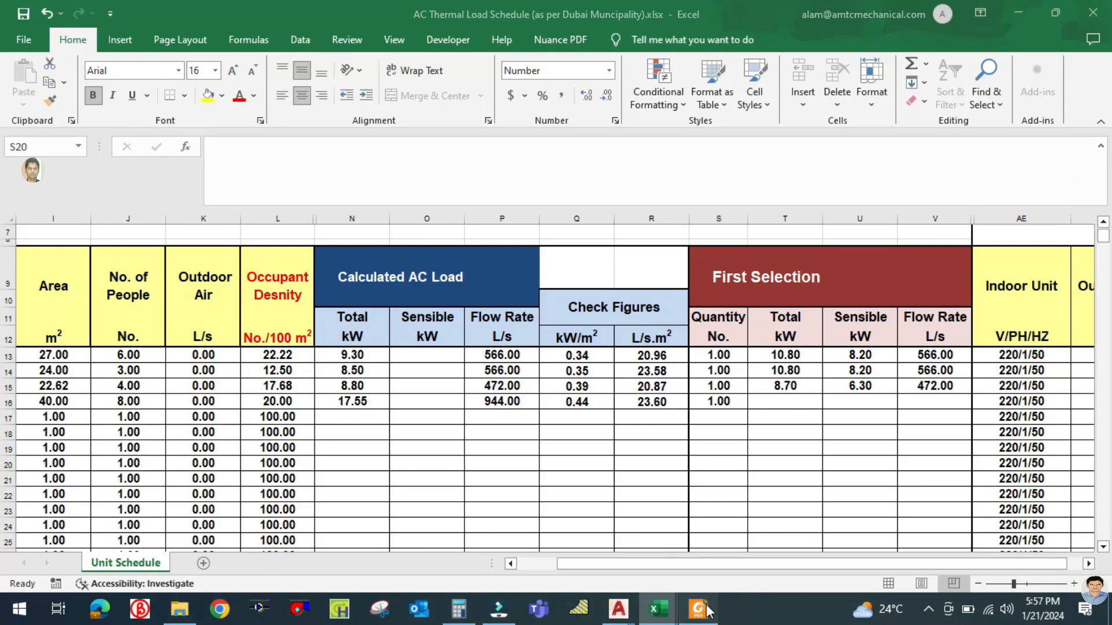
click(707, 609)
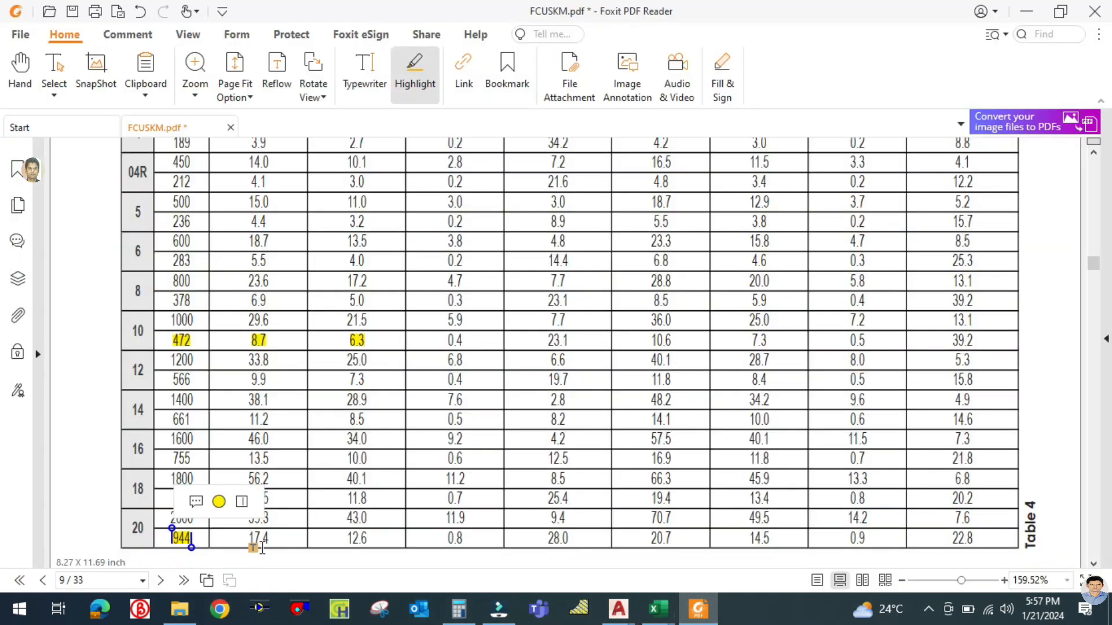
click(272, 539)
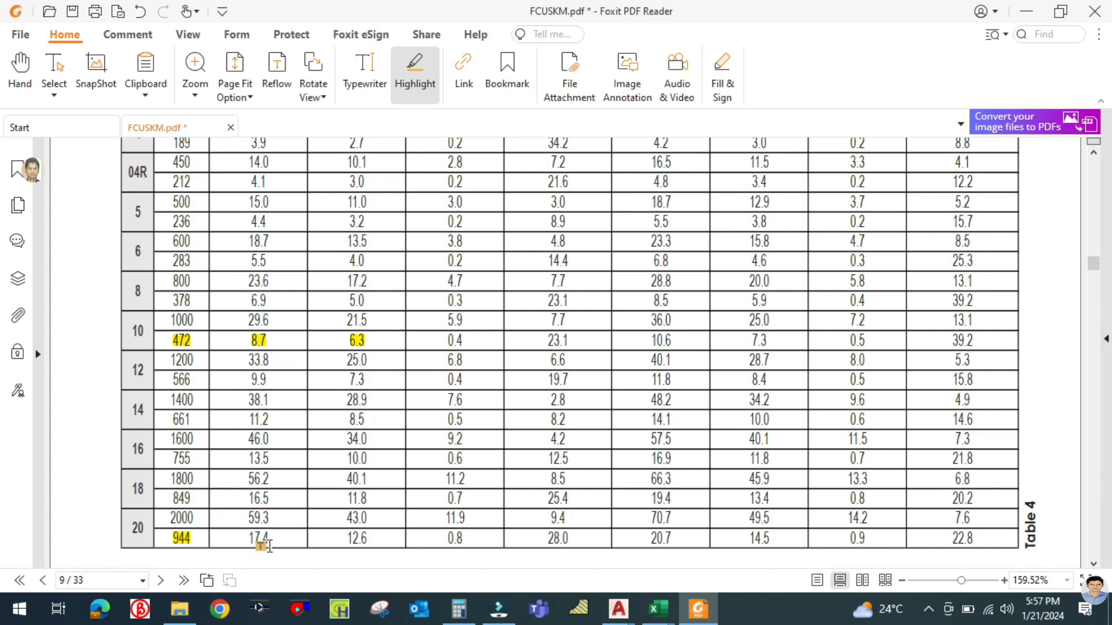
drag(251, 546, 254, 541)
drag(346, 510, 373, 549)
click(692, 610)
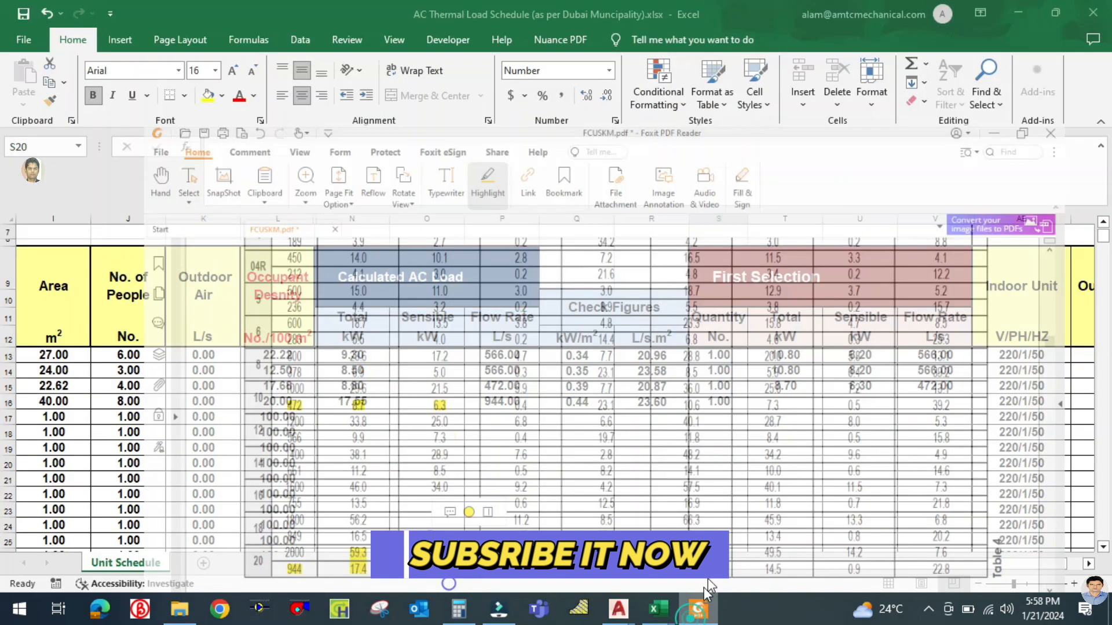
Step: Enter GF-FCU-004's first selection as 17.4 kW total, 12.6 kW sensible and 944 L/s flow rate
click(789, 403)
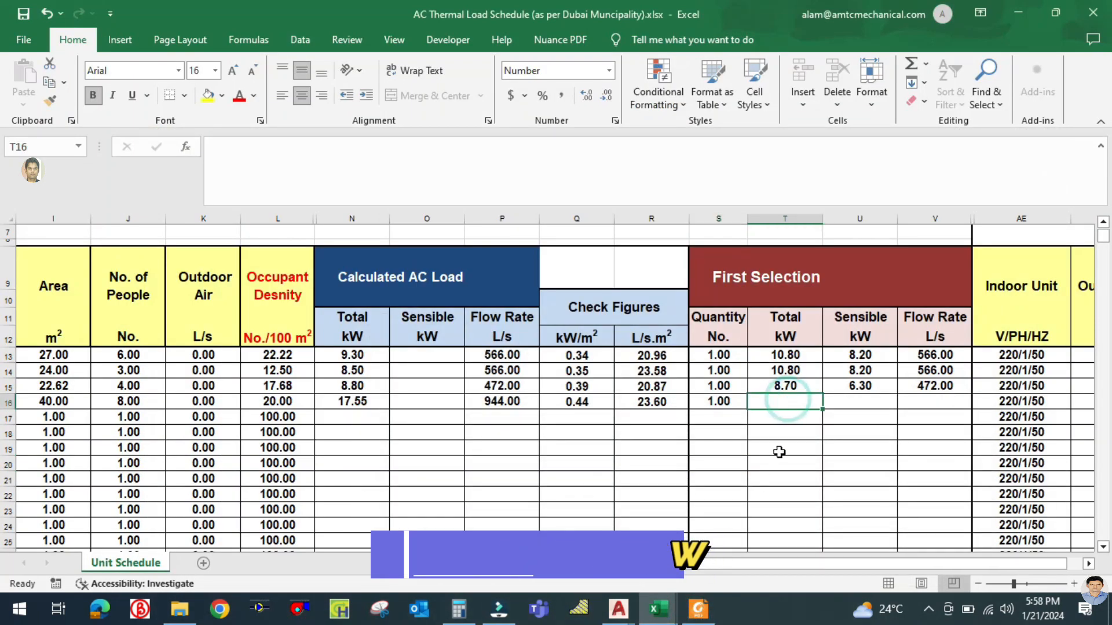
text(17.)
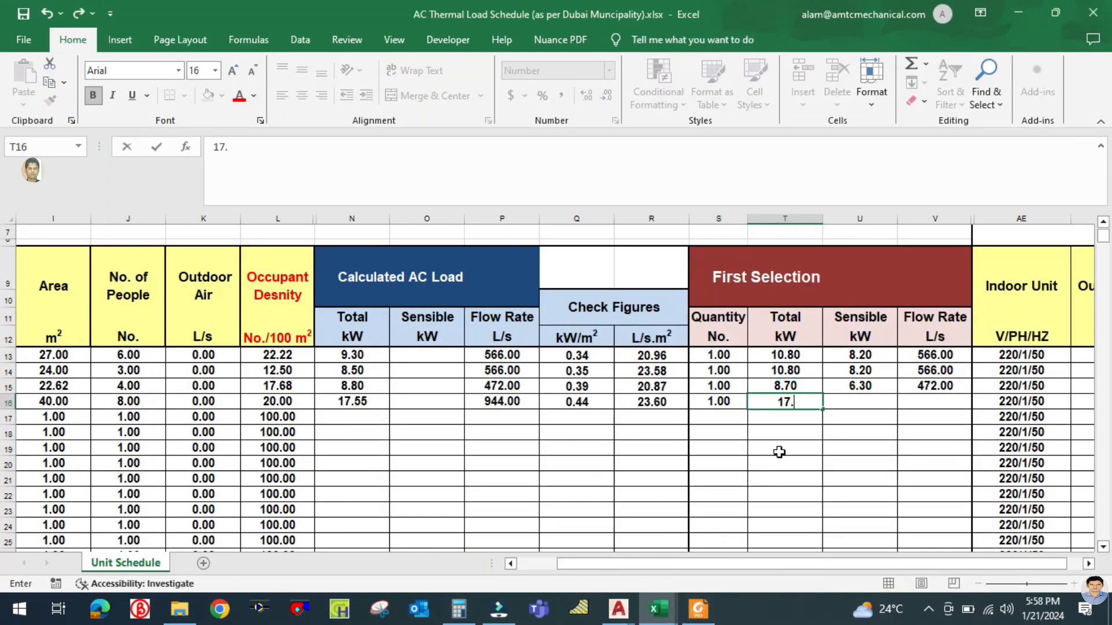
click(857, 402)
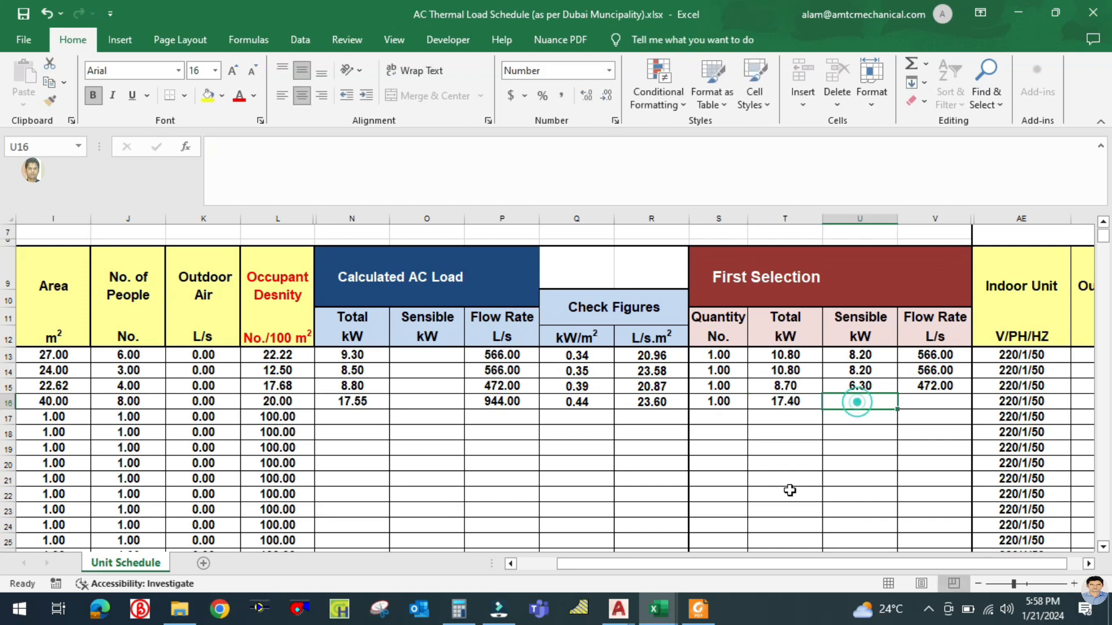
click(697, 610)
click(694, 617)
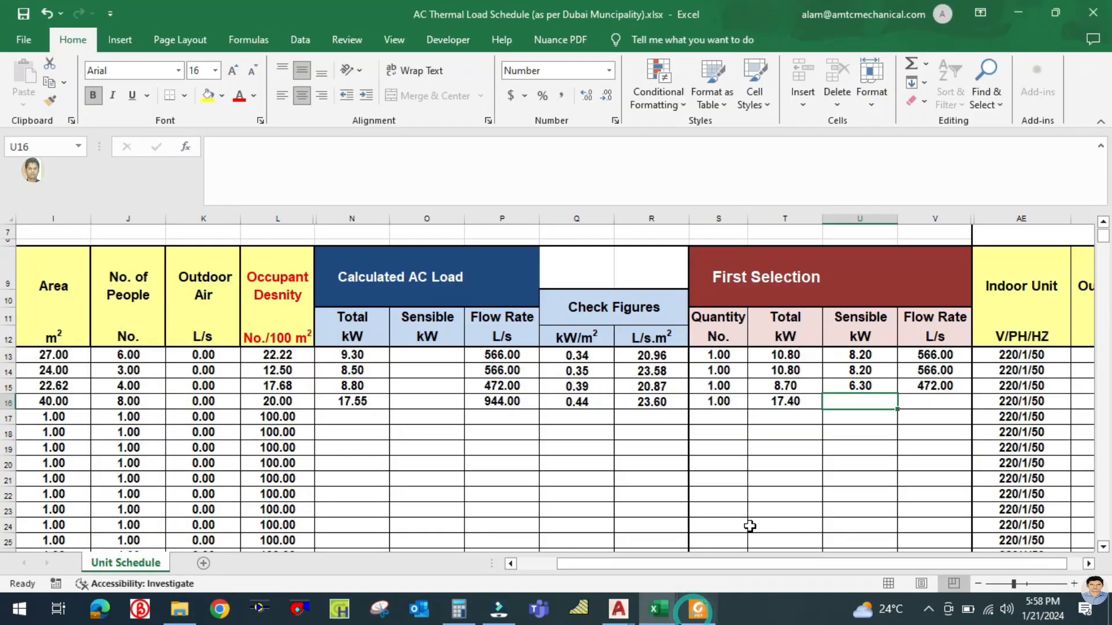
text(12.6)
click(783, 489)
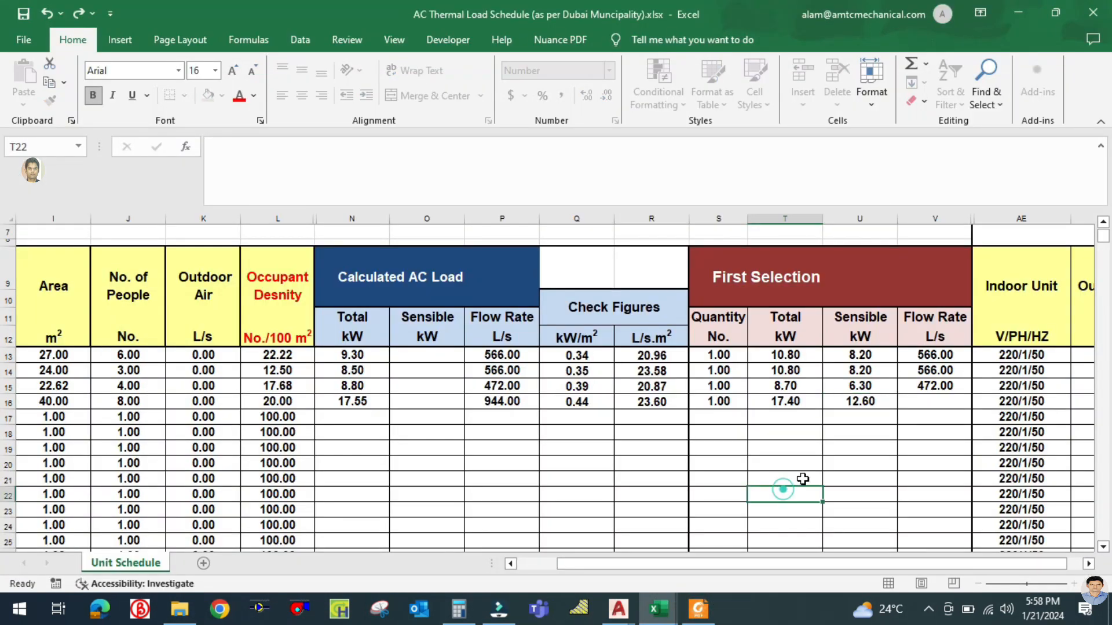
click(921, 403)
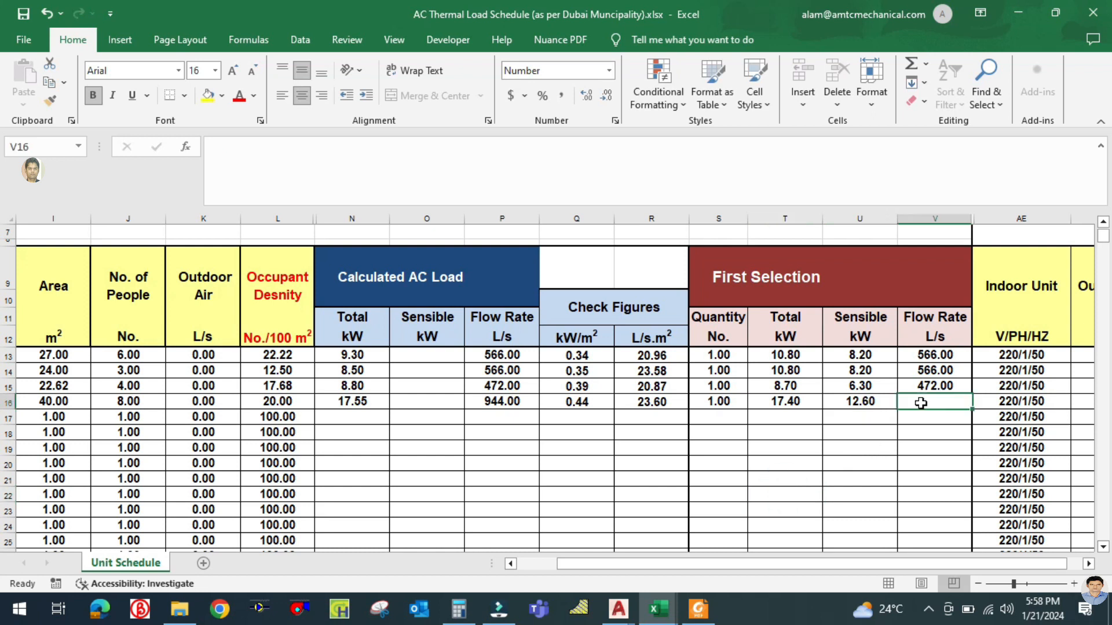
text(94)
click(885, 457)
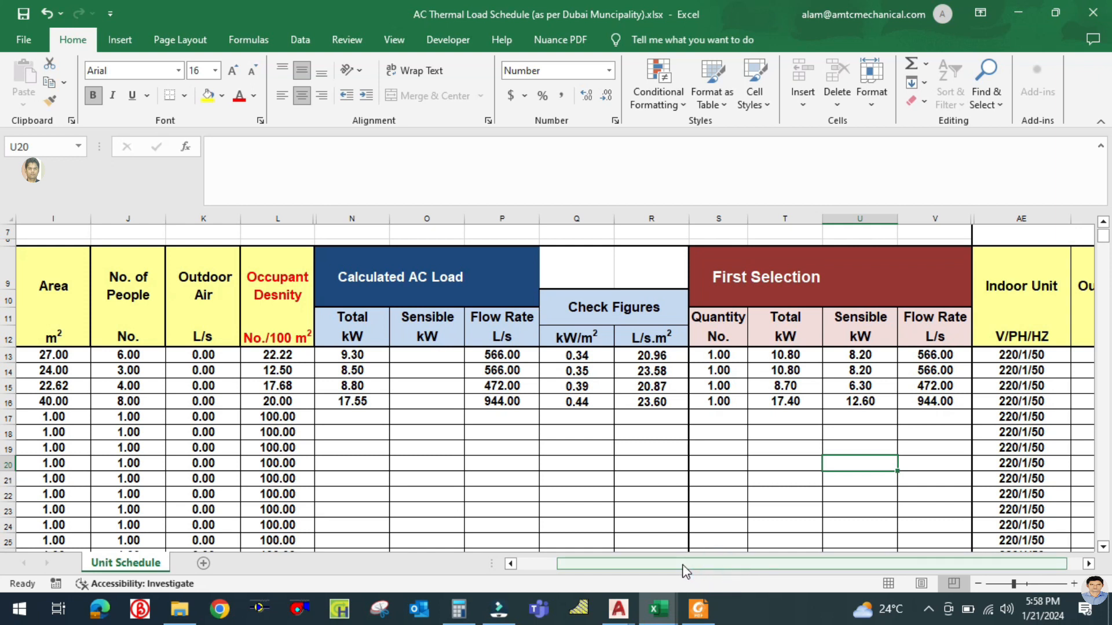
Step: Check the HR office and security rooms on the AutoCAD floor plan and their selected tonnages in the Tonnage Calculation workbook
drag(683, 565, 644, 564)
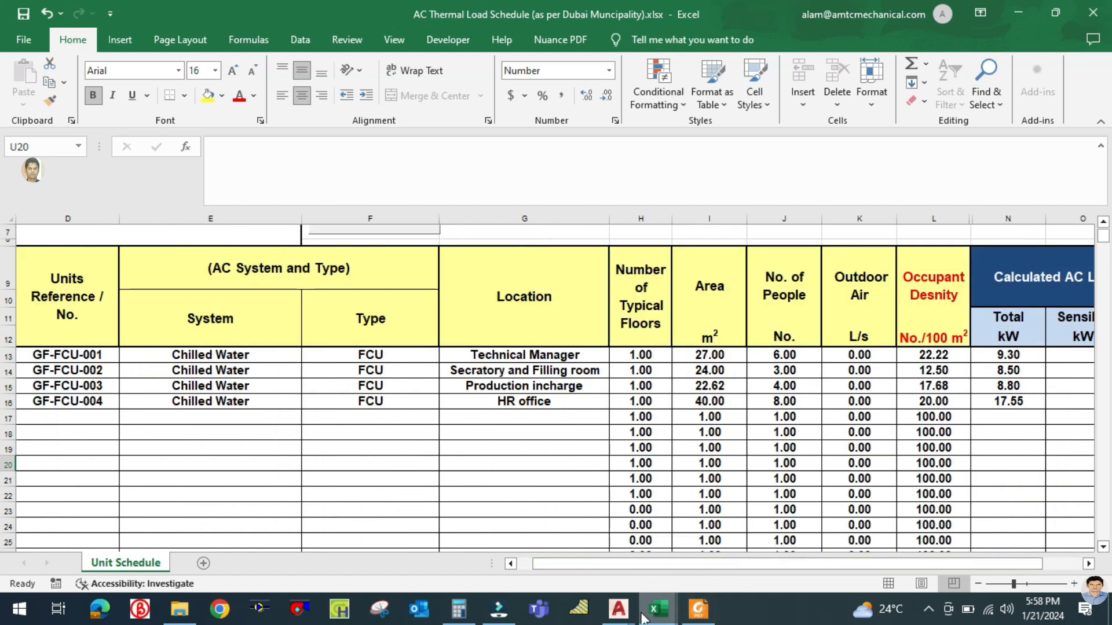
mouse_move(619, 608)
click(567, 543)
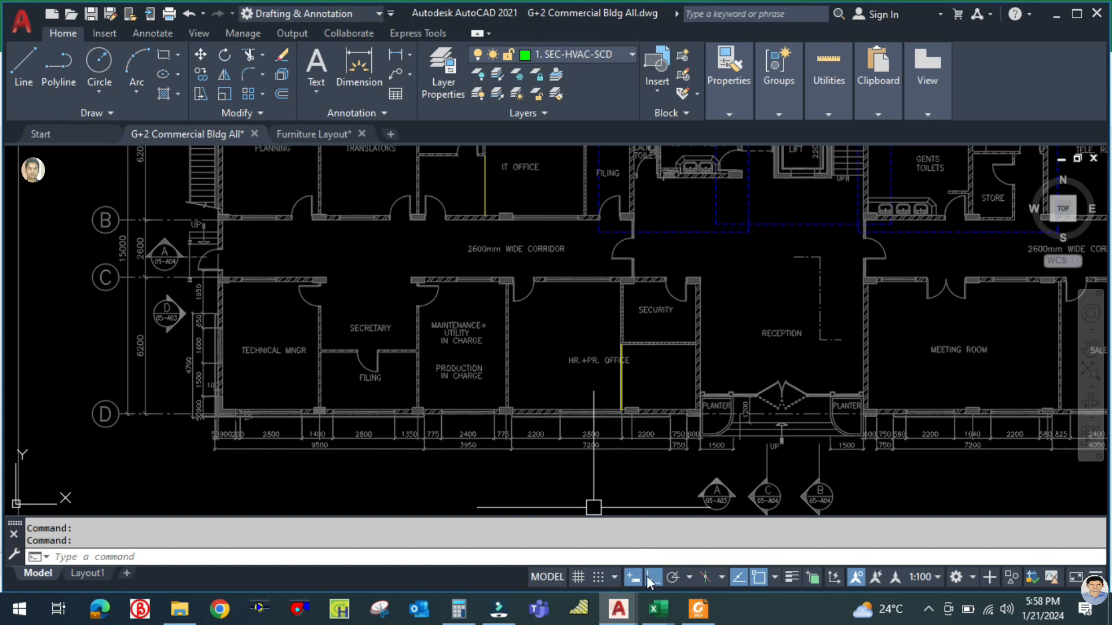
click(652, 617)
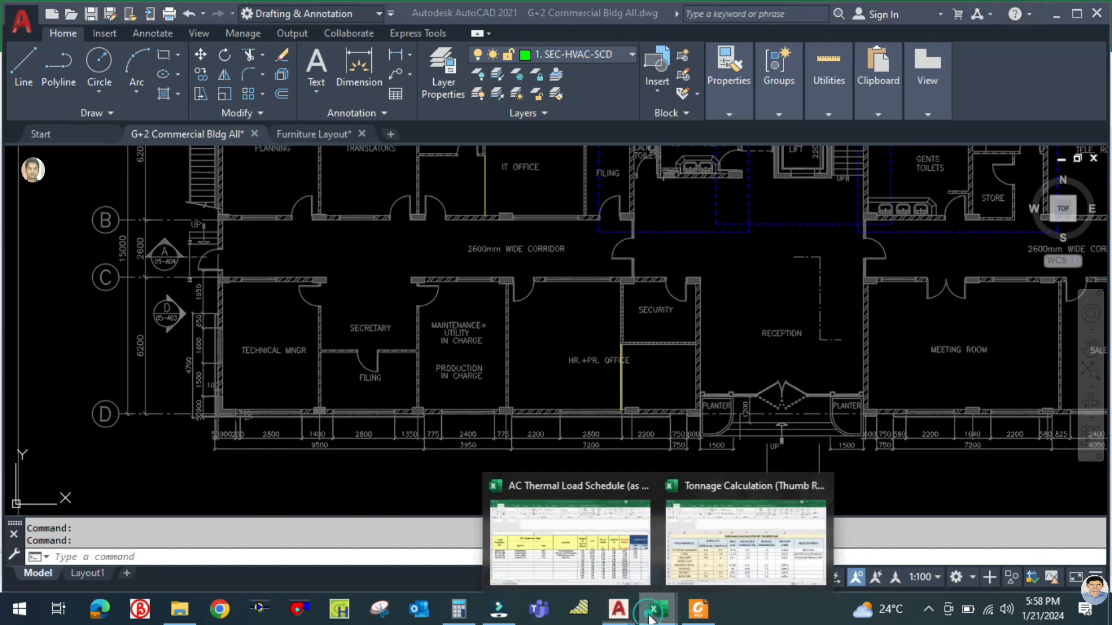
mouse_move(609, 561)
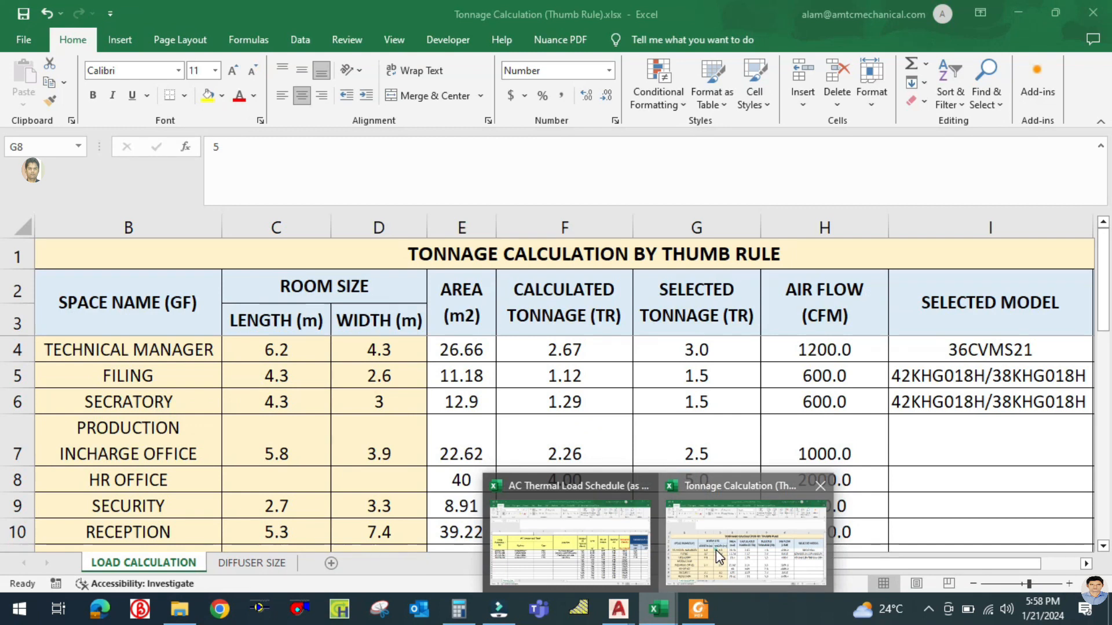
click(715, 550)
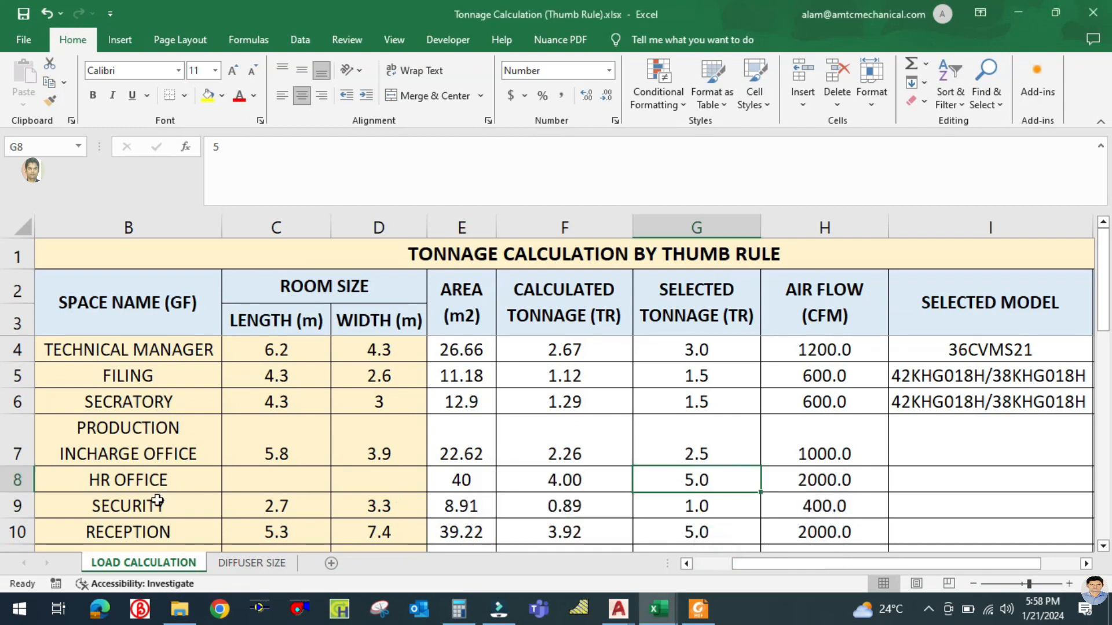
click(675, 505)
click(684, 480)
click(658, 610)
click(581, 549)
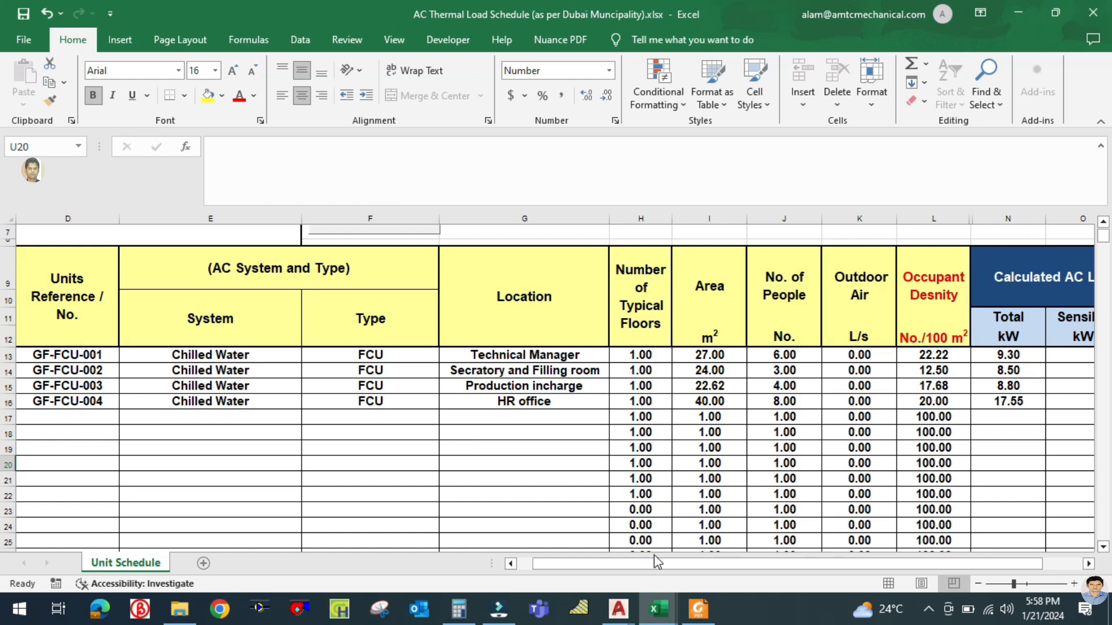
Step: Check the HR office and security seating in Furniture Layout.dwg and set GF-FCU-004's number of people to 10
mouse_move(618, 607)
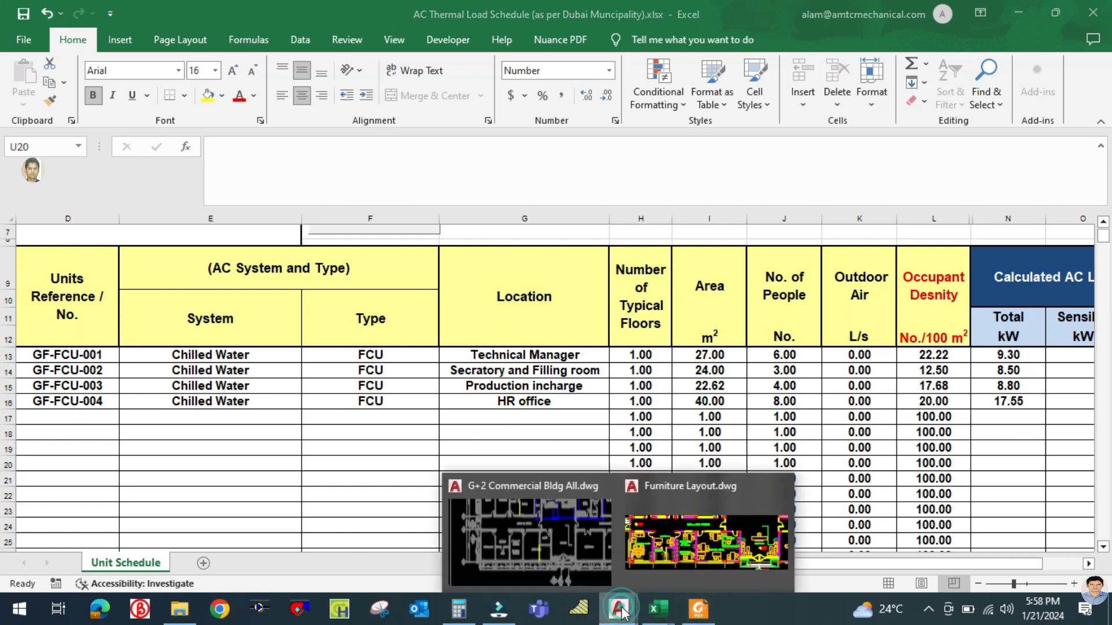
click(695, 547)
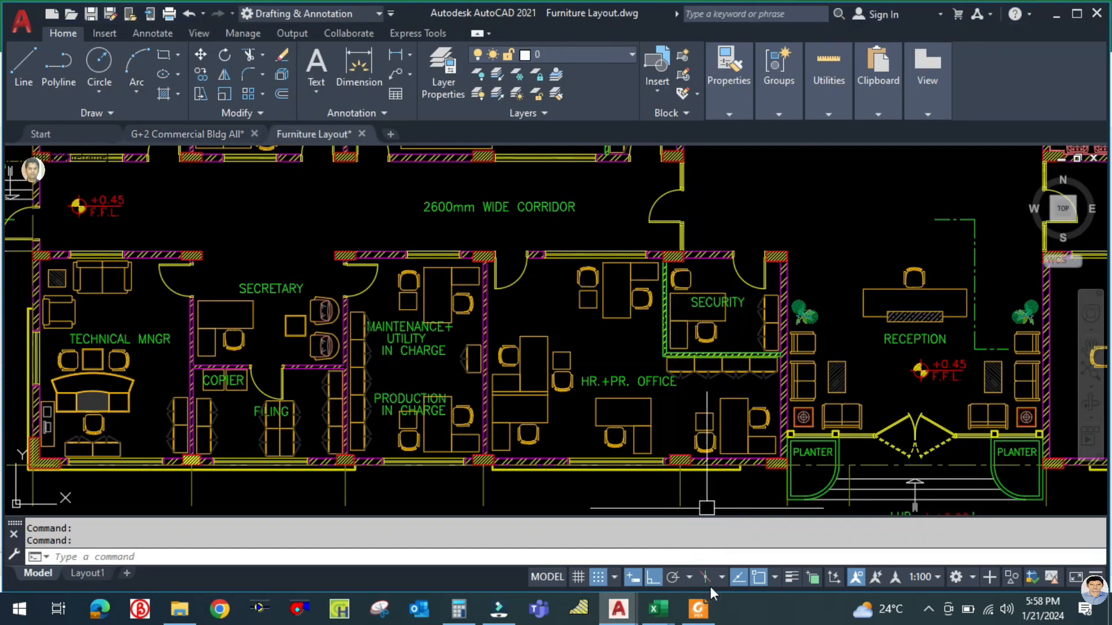
mouse_move(657, 608)
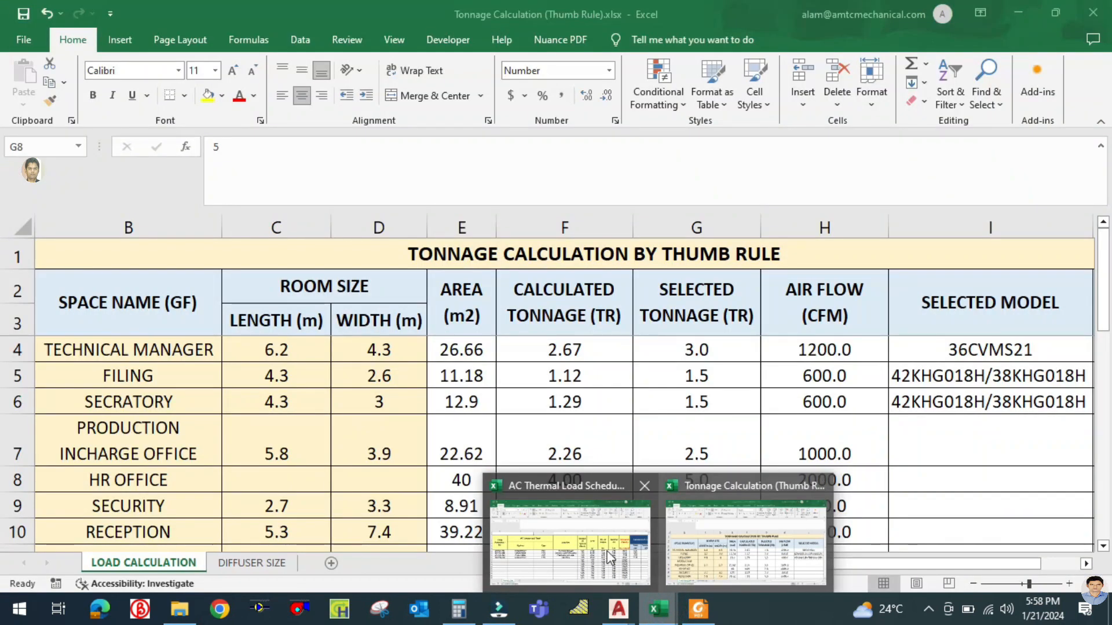
click(602, 553)
click(544, 466)
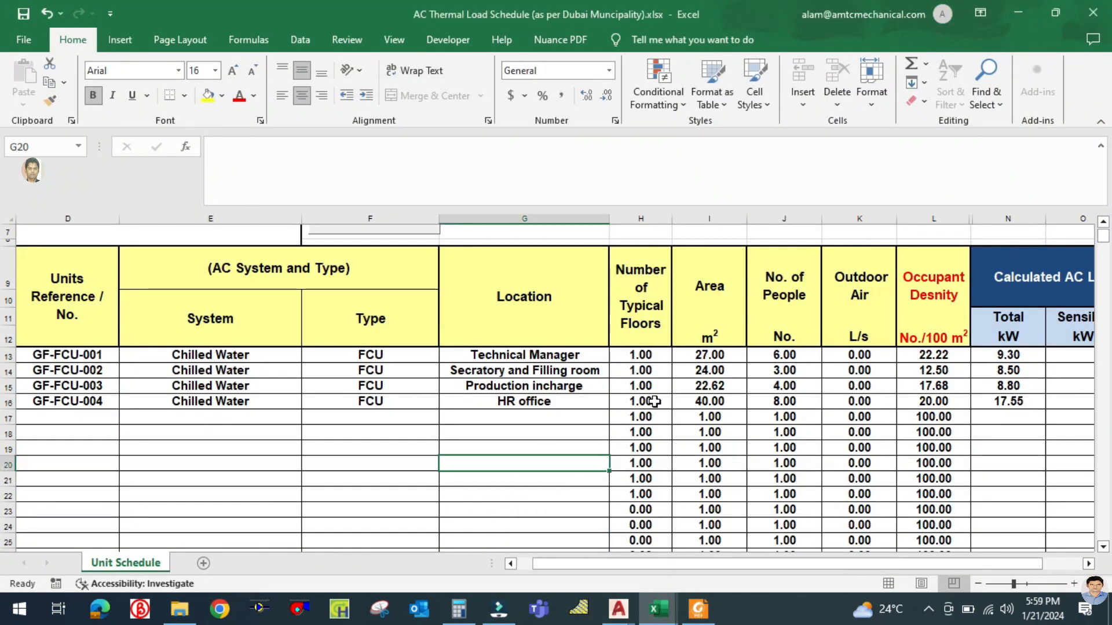
click(764, 401)
text(10)
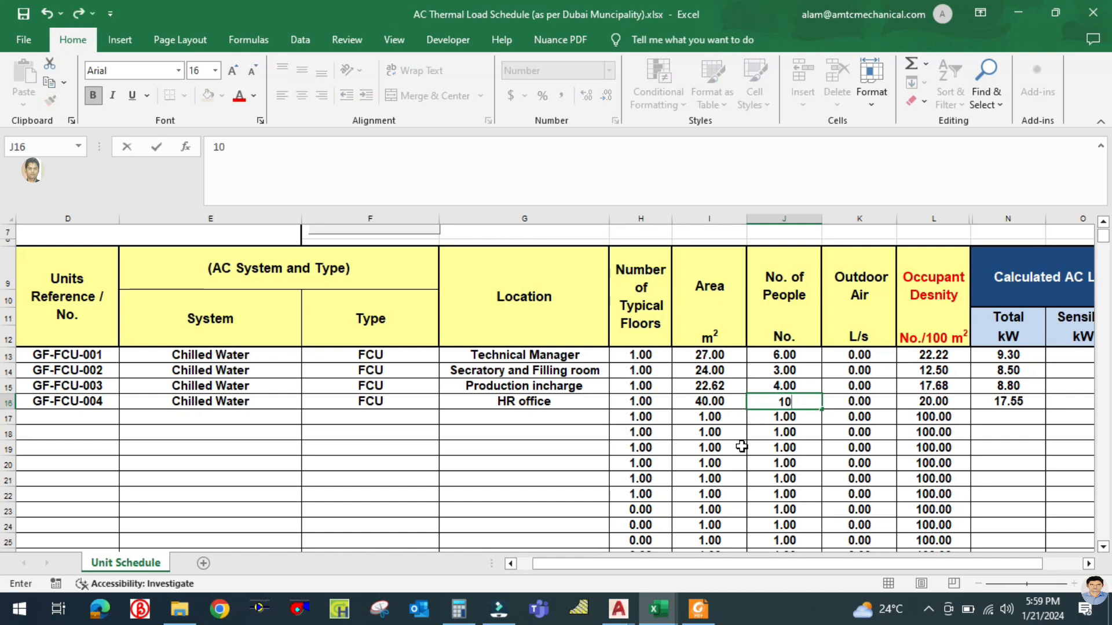
click(523, 463)
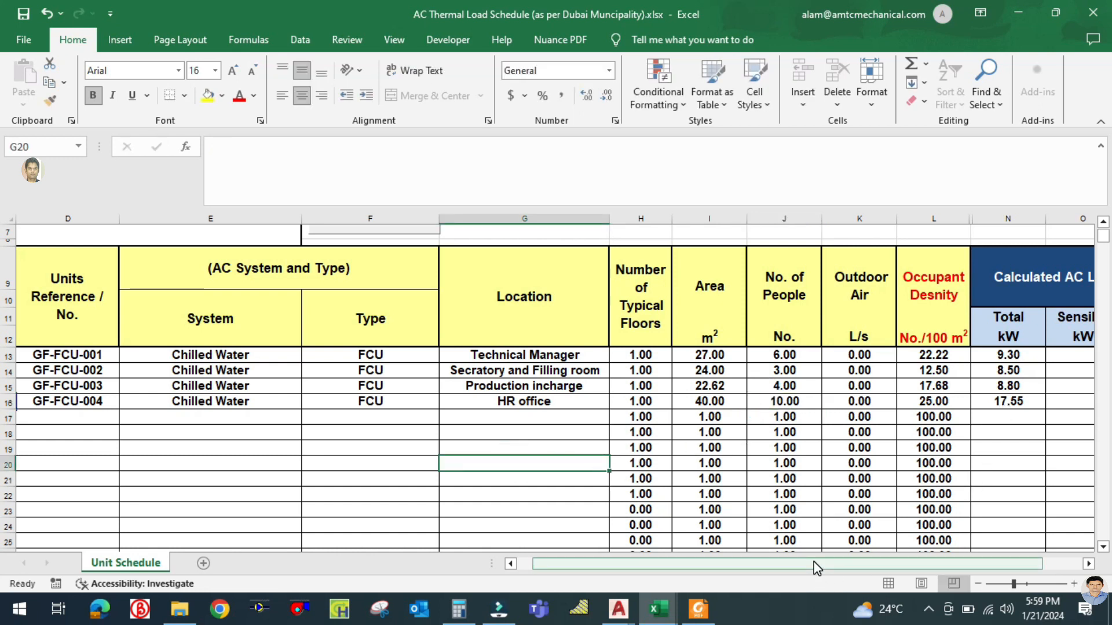
Step: Convert the combined tonnage in Calculator as 6 × 3.51 and enter 21.06 kW as GF-FCU-004's calculated total load
drag(813, 565, 818, 566)
click(458, 609)
click(323, 333)
text(6*)
text(3.51)
key(Return)
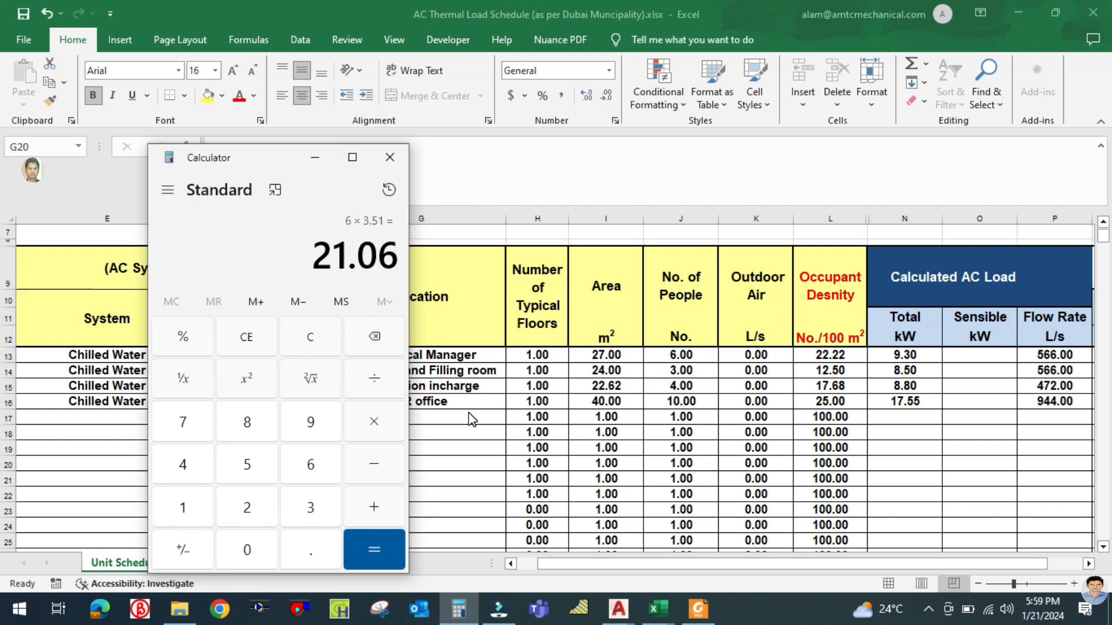
click(483, 466)
click(892, 400)
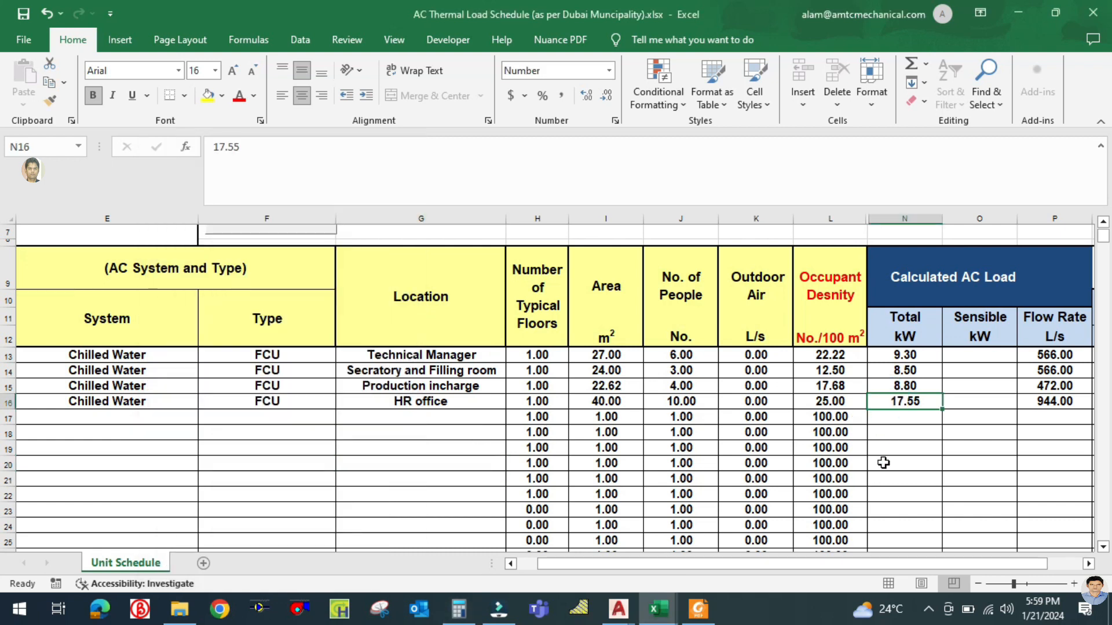
text(21.06)
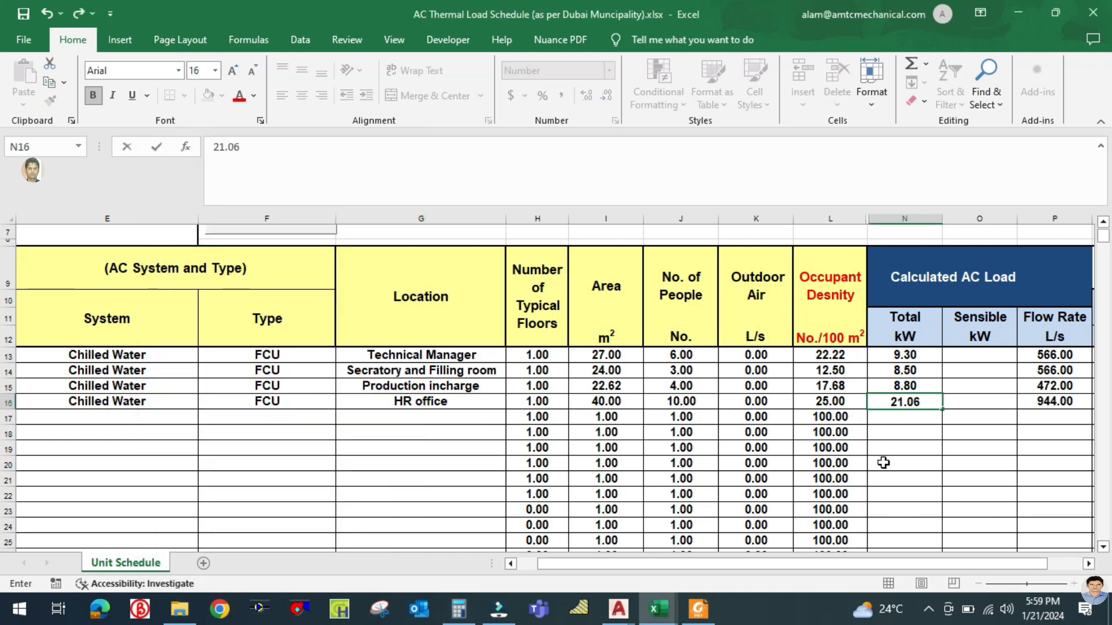
click(883, 463)
Step: Look up the HR office and security areas in the Tonnage Calculation workbook and set GF-FCU-004's area to 48.91 m²
drag(798, 561, 809, 563)
click(765, 462)
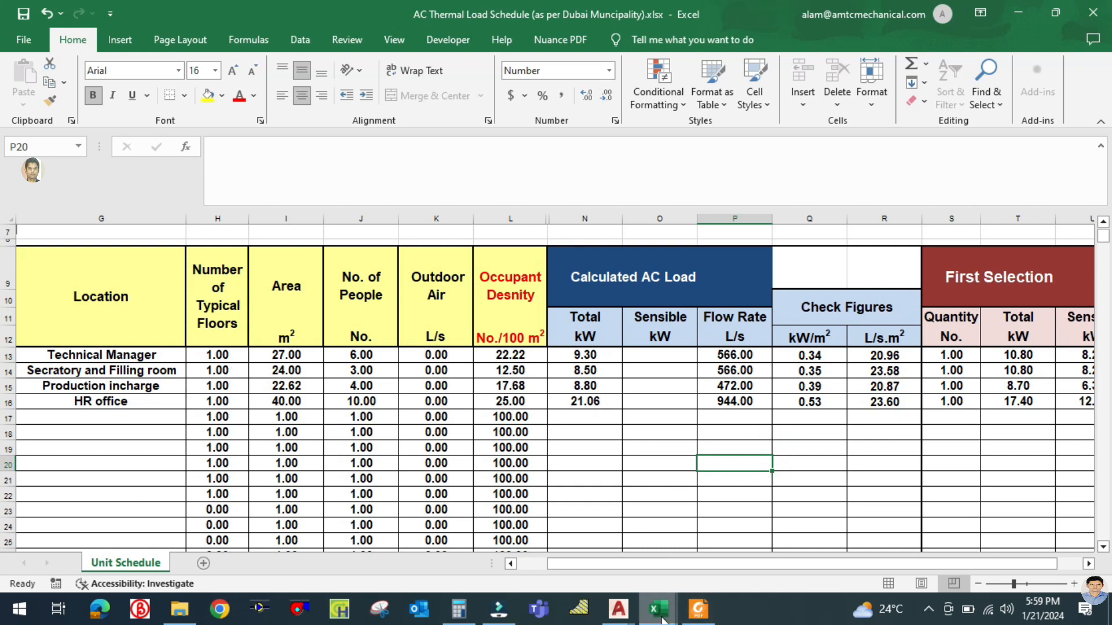
mouse_move(659, 608)
click(713, 555)
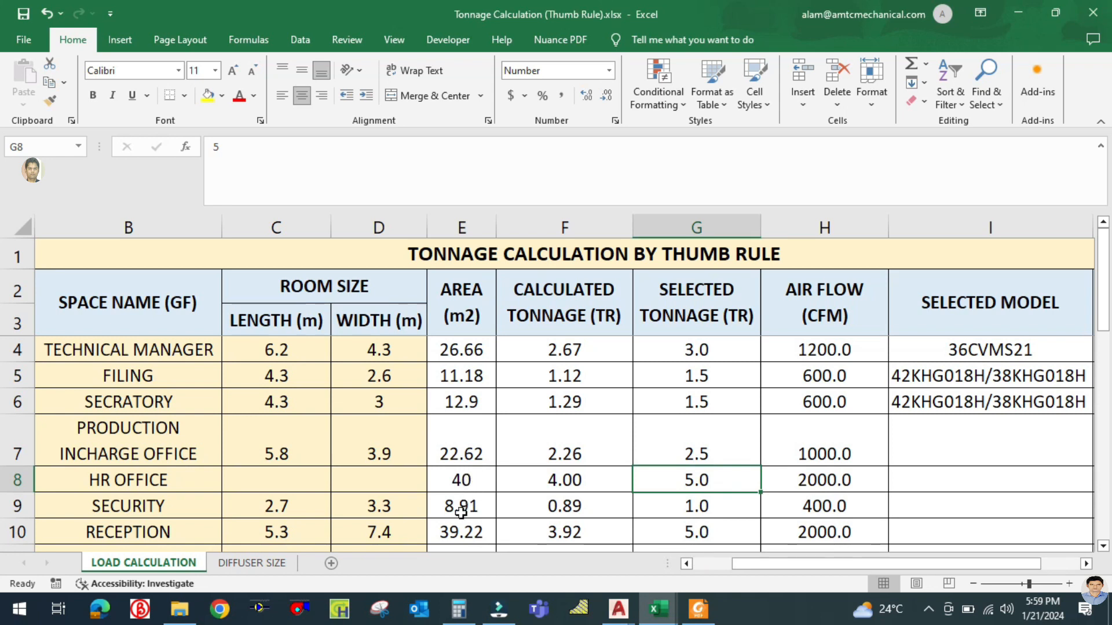
mouse_move(658, 608)
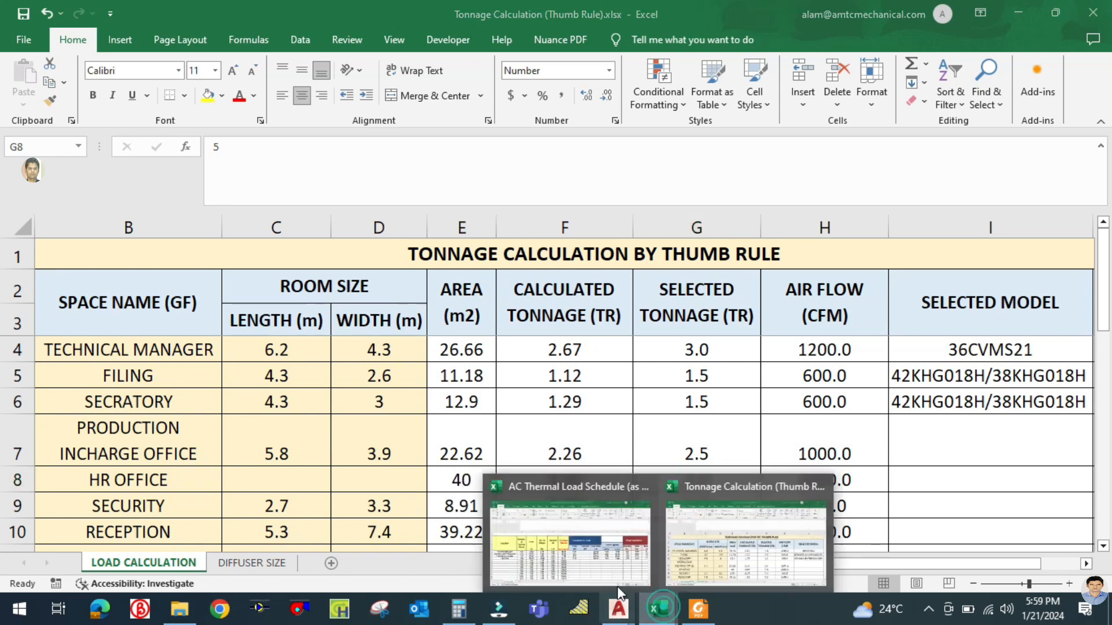
click(553, 547)
click(291, 404)
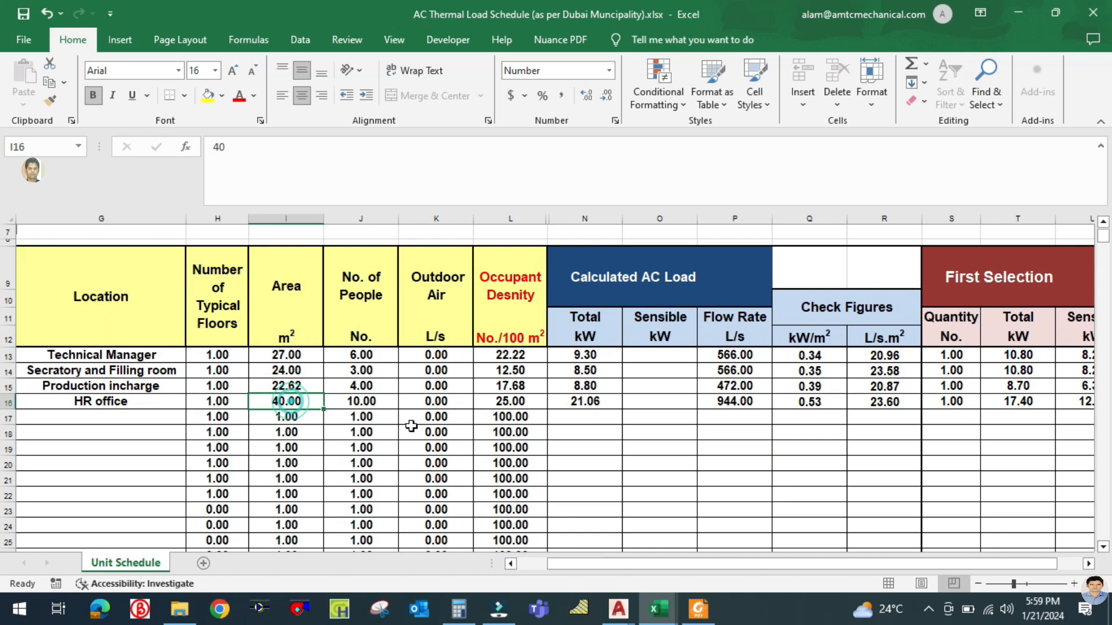
text(48.91)
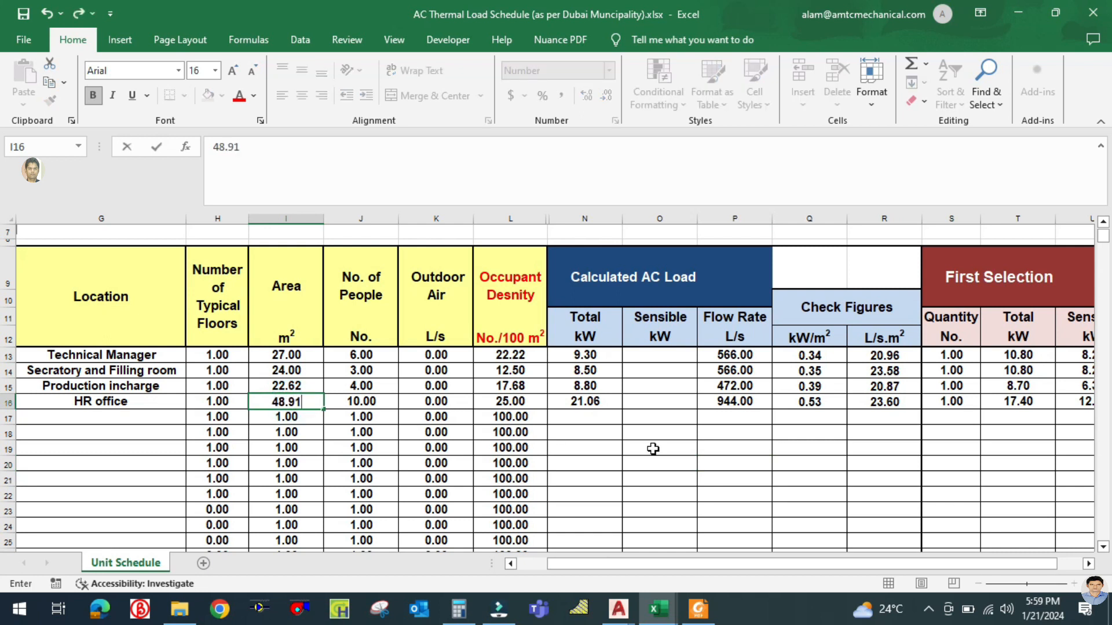
click(652, 448)
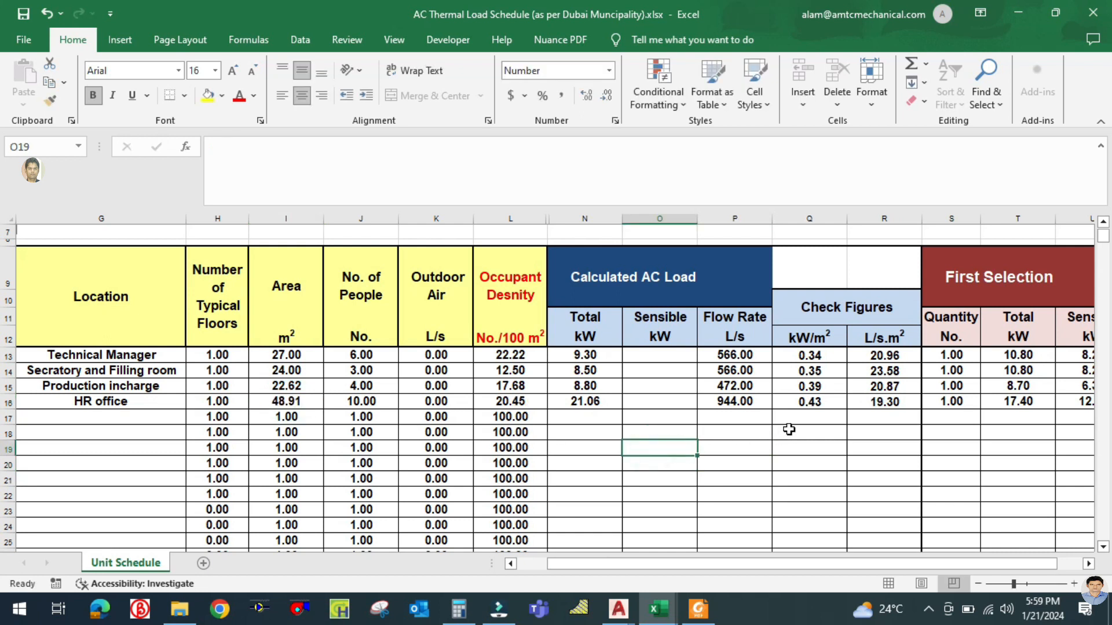
Step: Convert GF-FCU-004's combined air flow to L/s in Calculator as 2400 ÷ 2.119
click(750, 401)
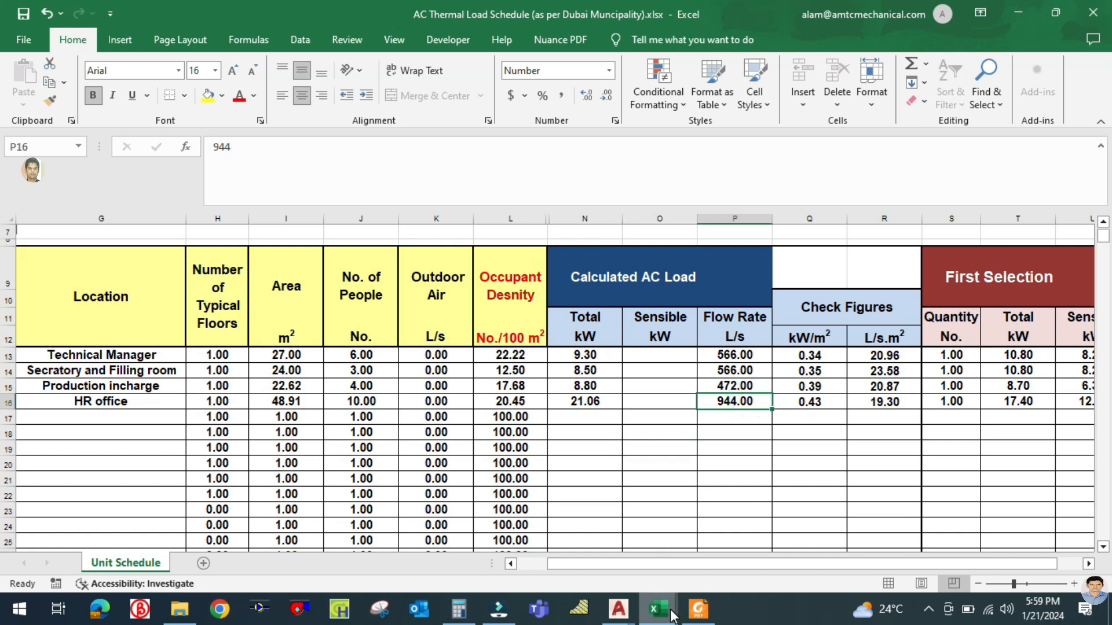
click(458, 609)
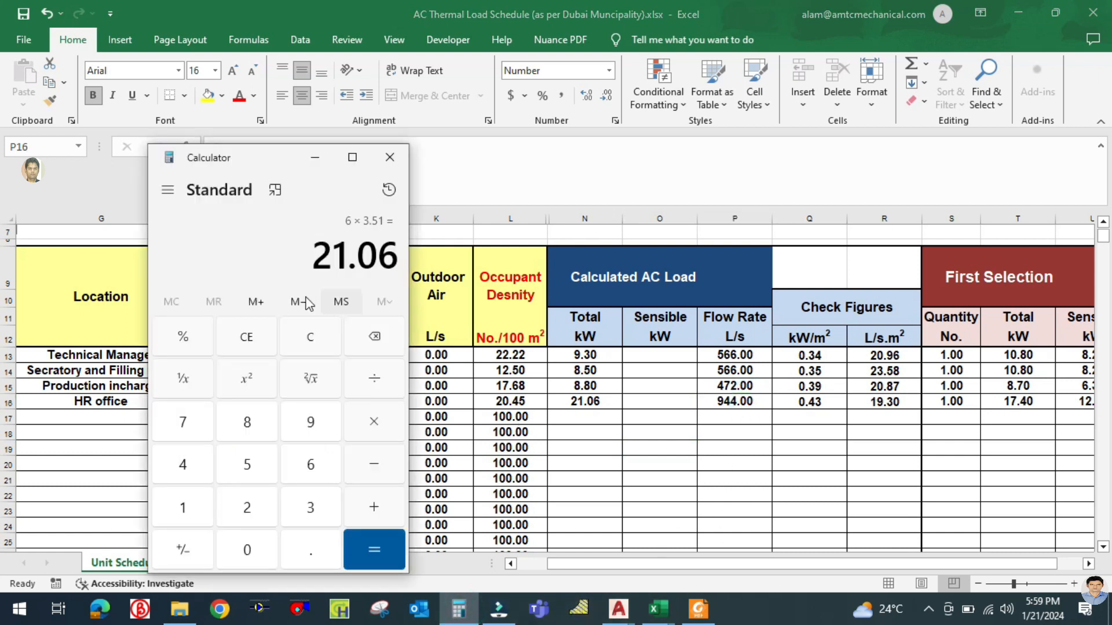
click(310, 337)
text(2400)
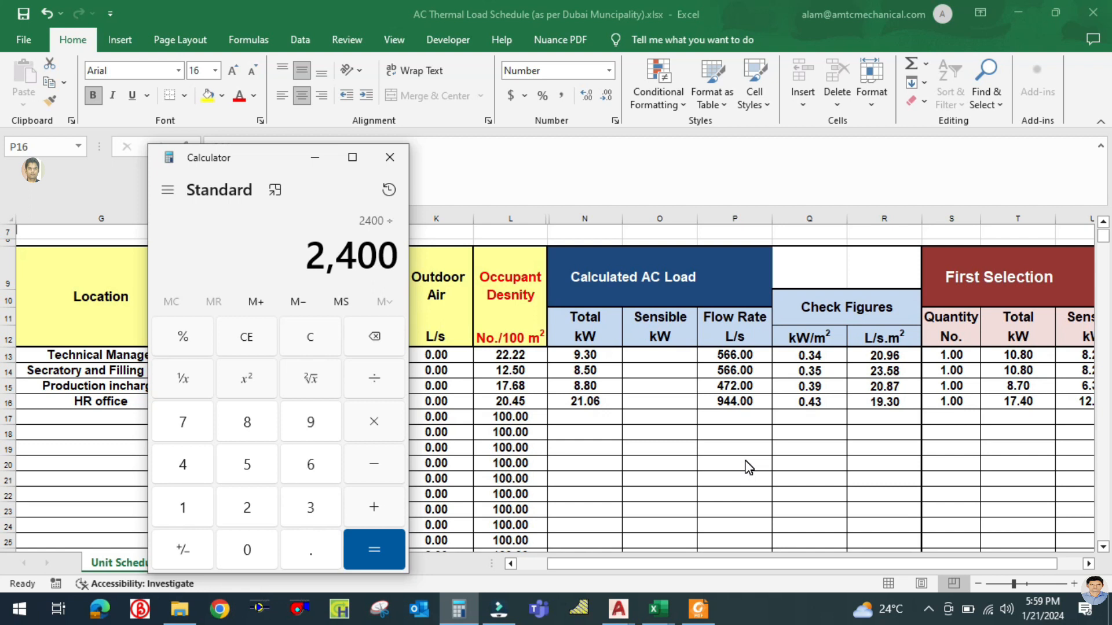
text(2.119)
key(Return)
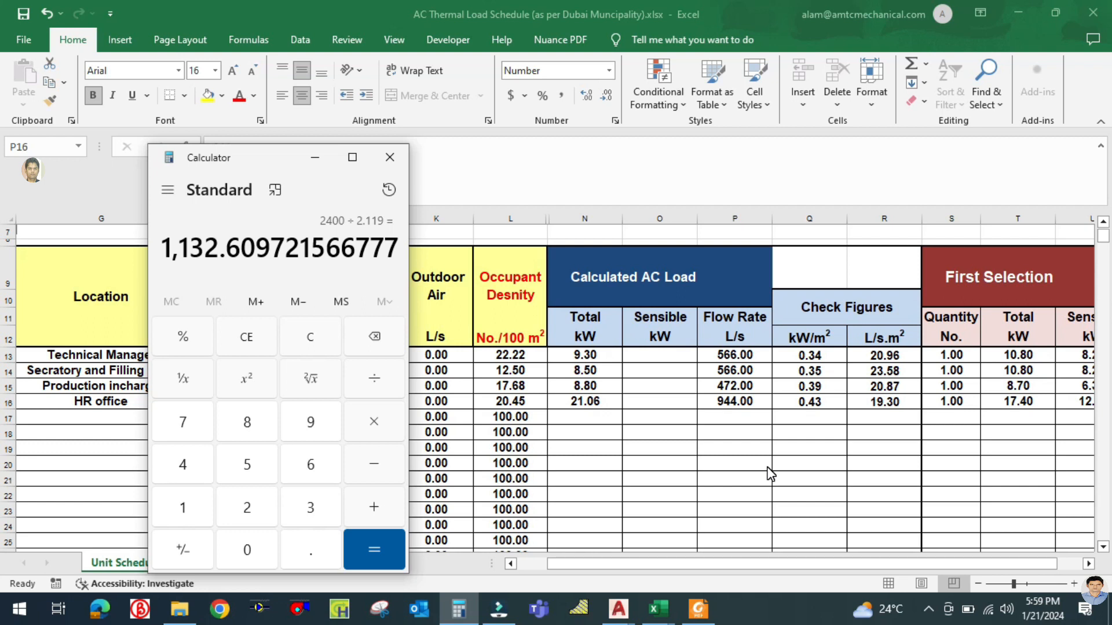
click(770, 474)
Step: Examine the capacity rating tables in FCUSKM.pdf, including the size 20 row, for a fan coil unit matching GF-FCU-004's 2400 cfm air flow
click(698, 609)
scroll(550, 423, down, 3)
scroll(550, 423, down, 10)
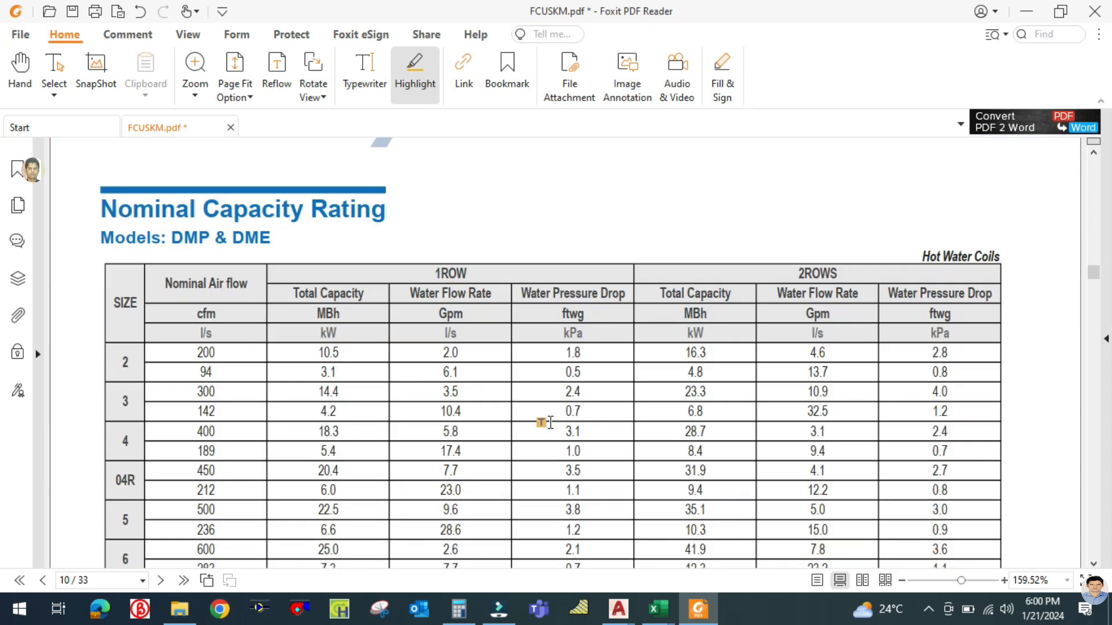
scroll(550, 422, down, 6)
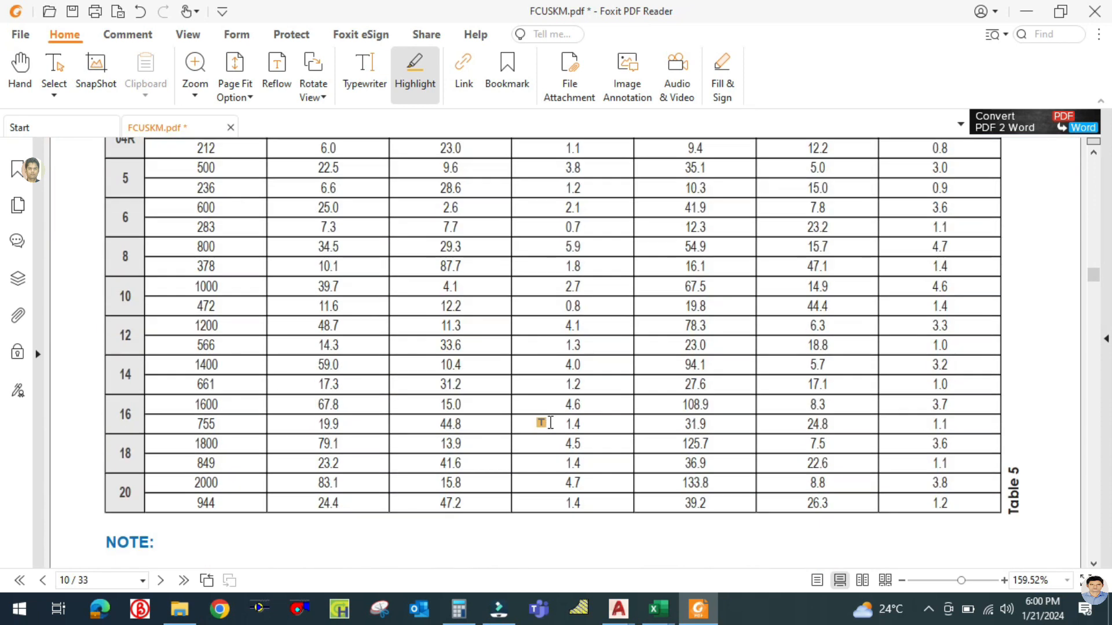
scroll(550, 422, down, 10)
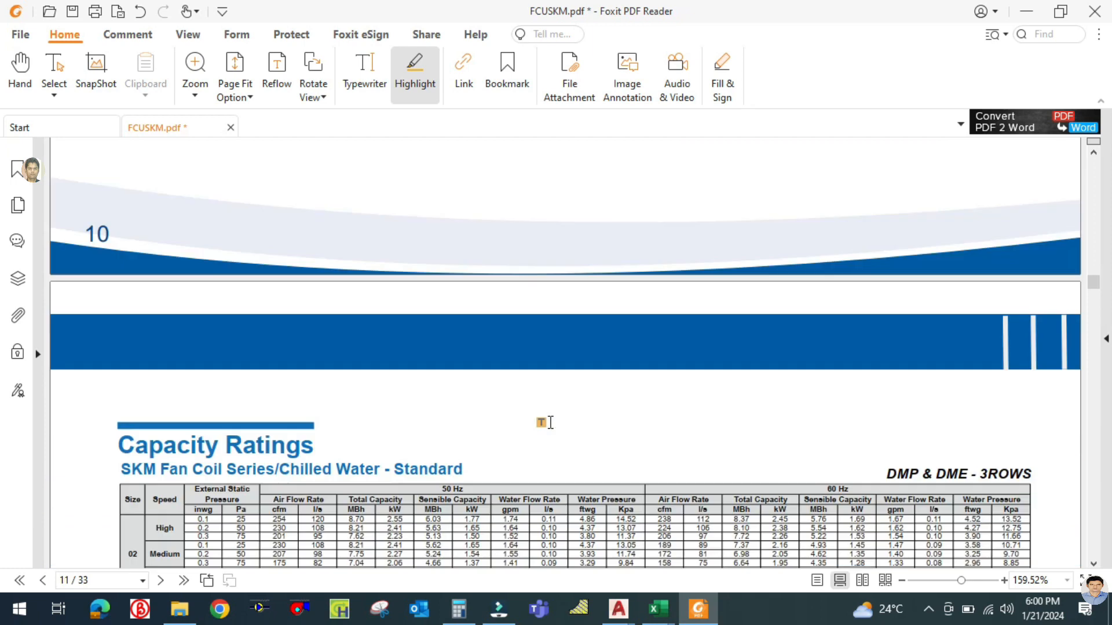
scroll(550, 423, down, 5)
scroll(550, 423, up, 10)
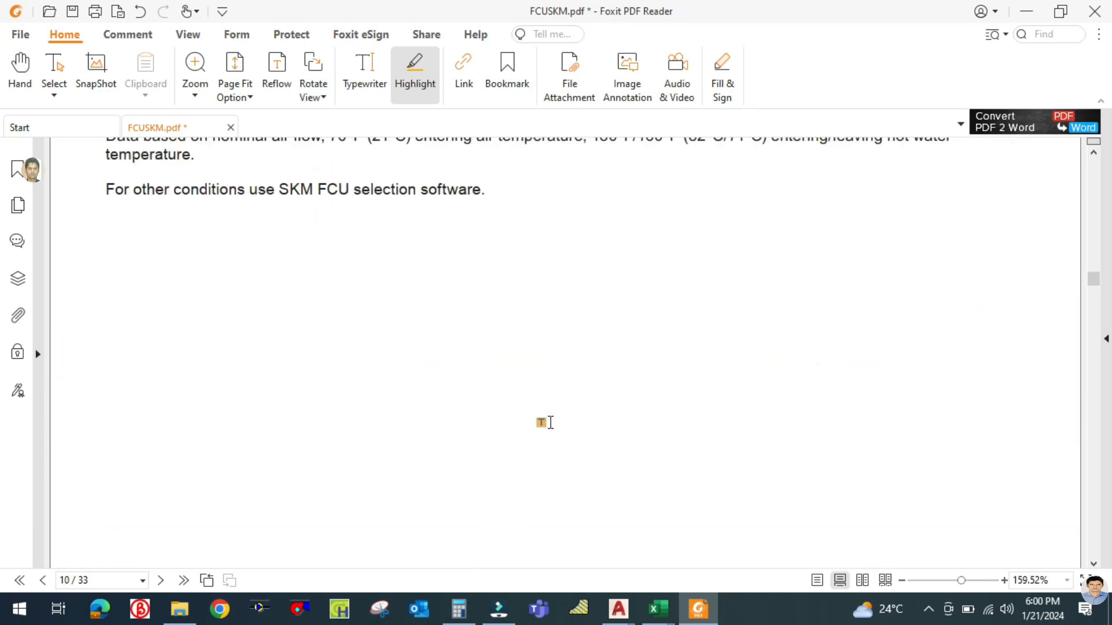
scroll(550, 422, up, 8)
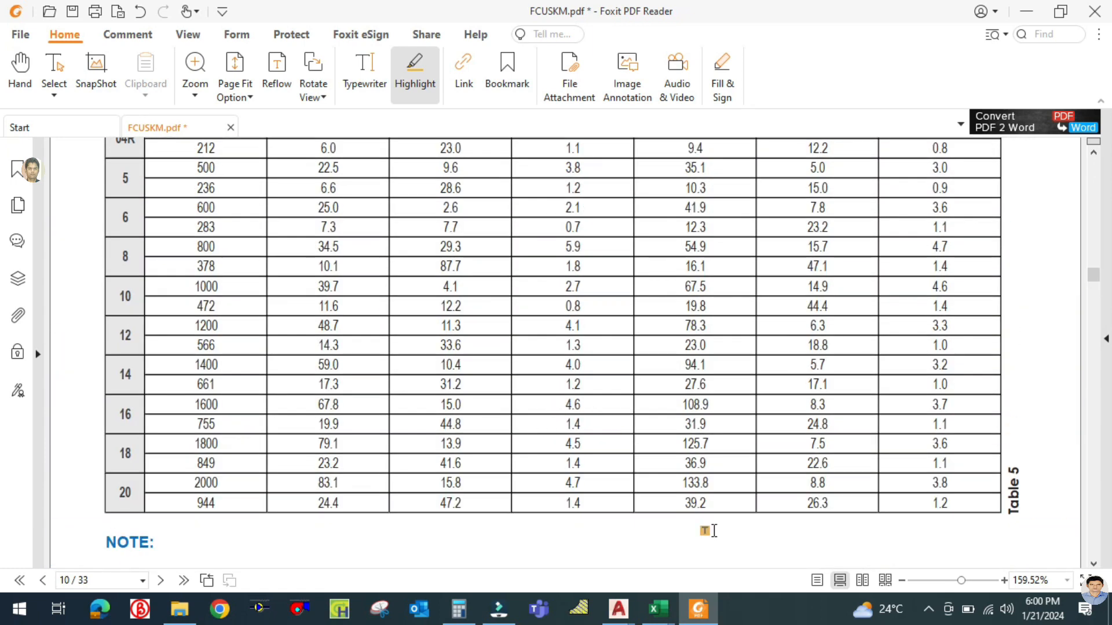
scroll(466, 497, up, 8)
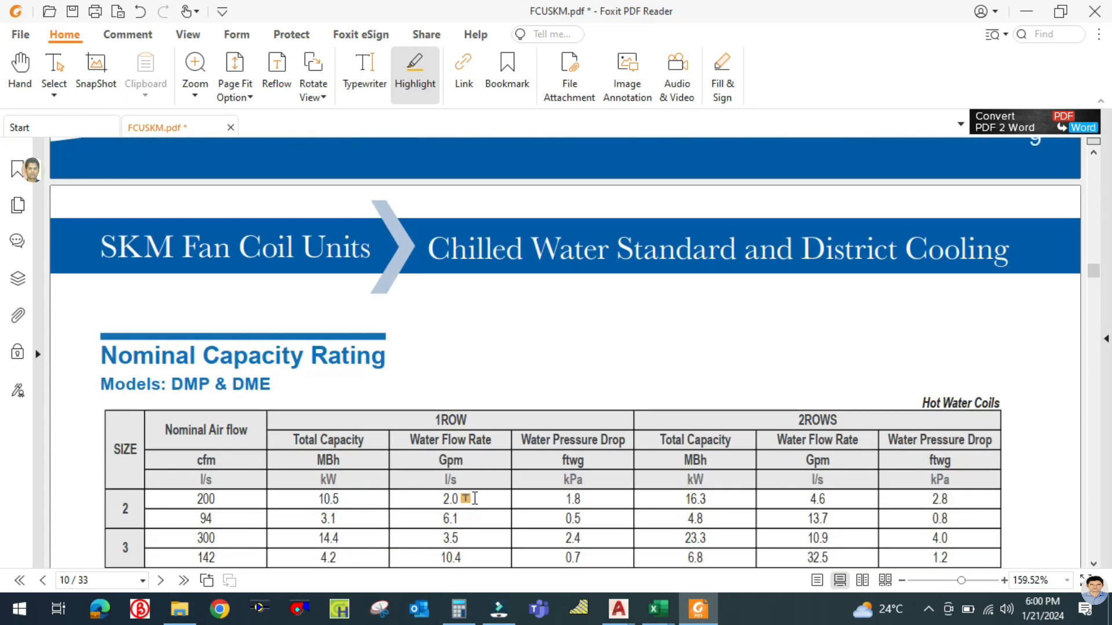
scroll(467, 497, up, 10)
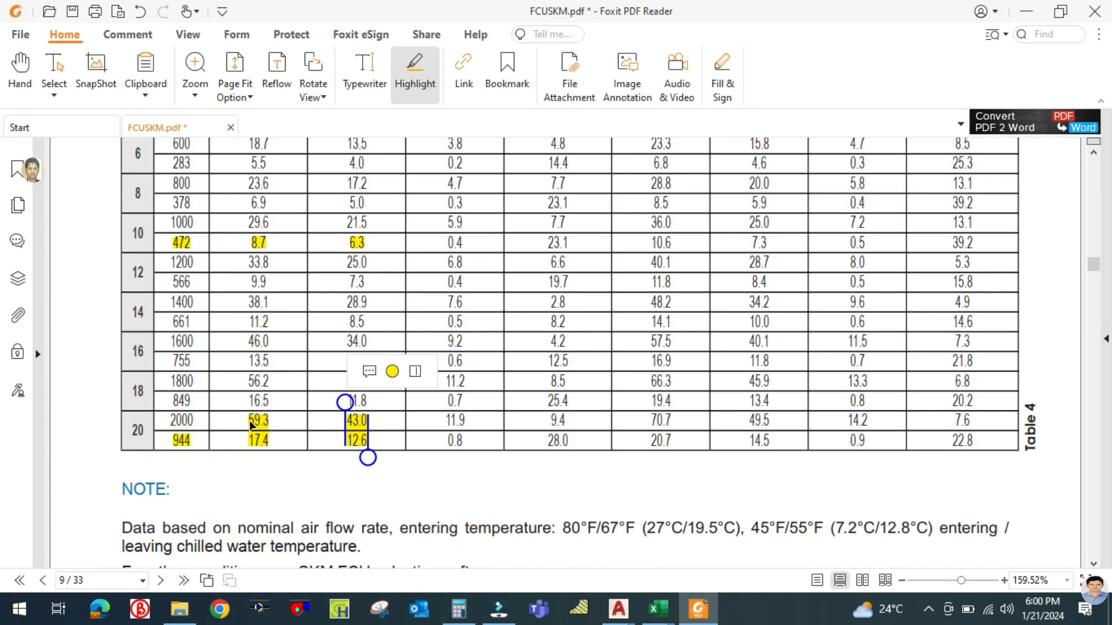
Step: Switch to the AC Thermal Load Schedule workbook and undo the last area change for GF-FCU-004
mouse_move(666, 614)
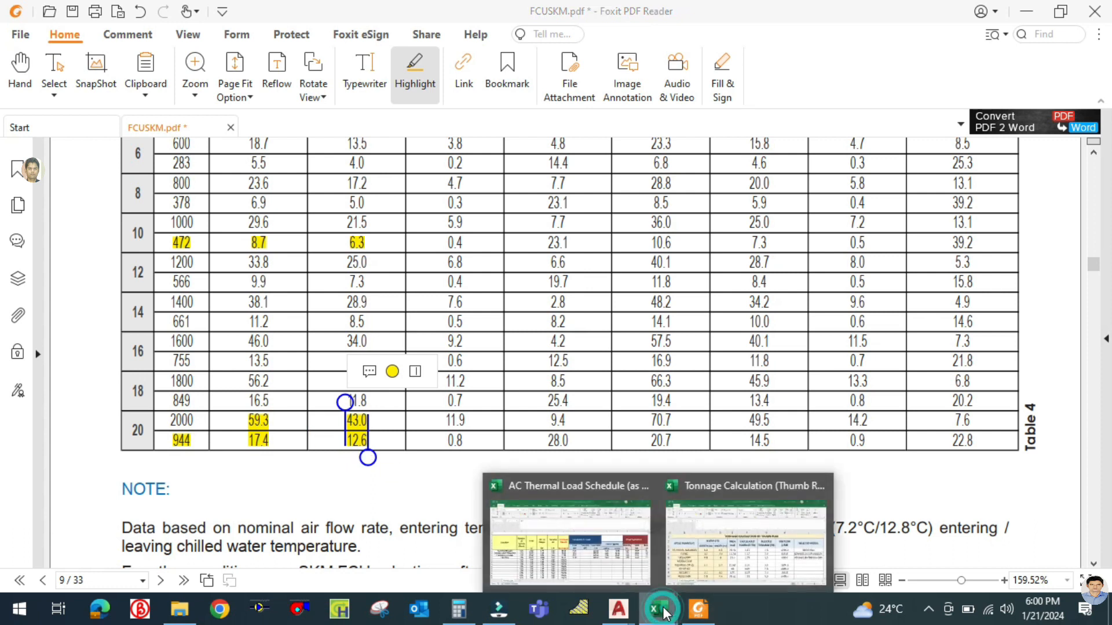
click(612, 516)
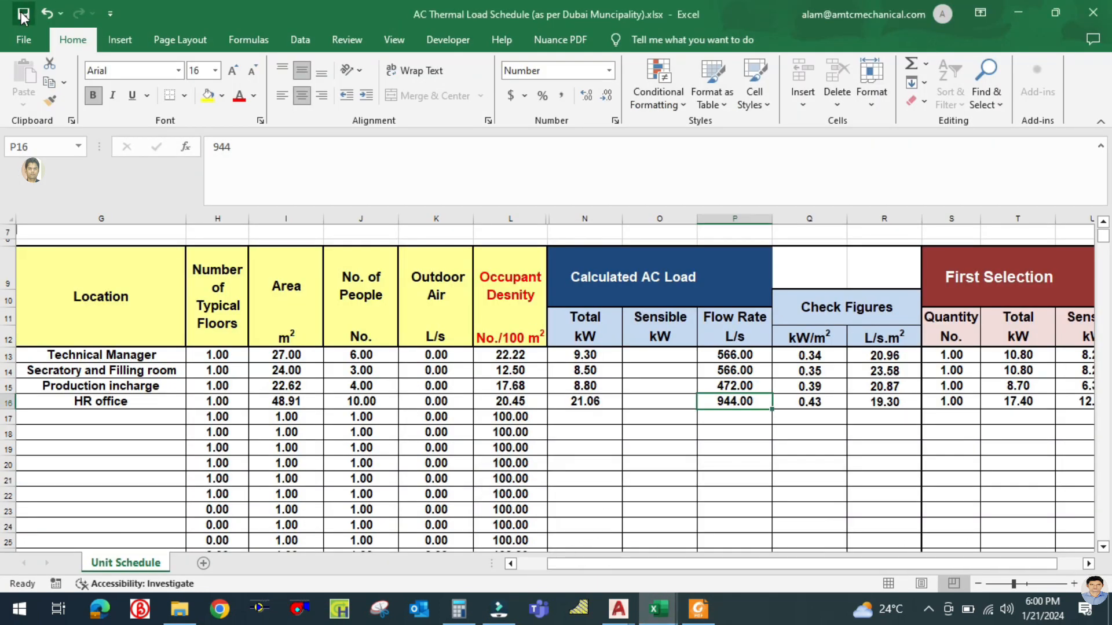
click(47, 14)
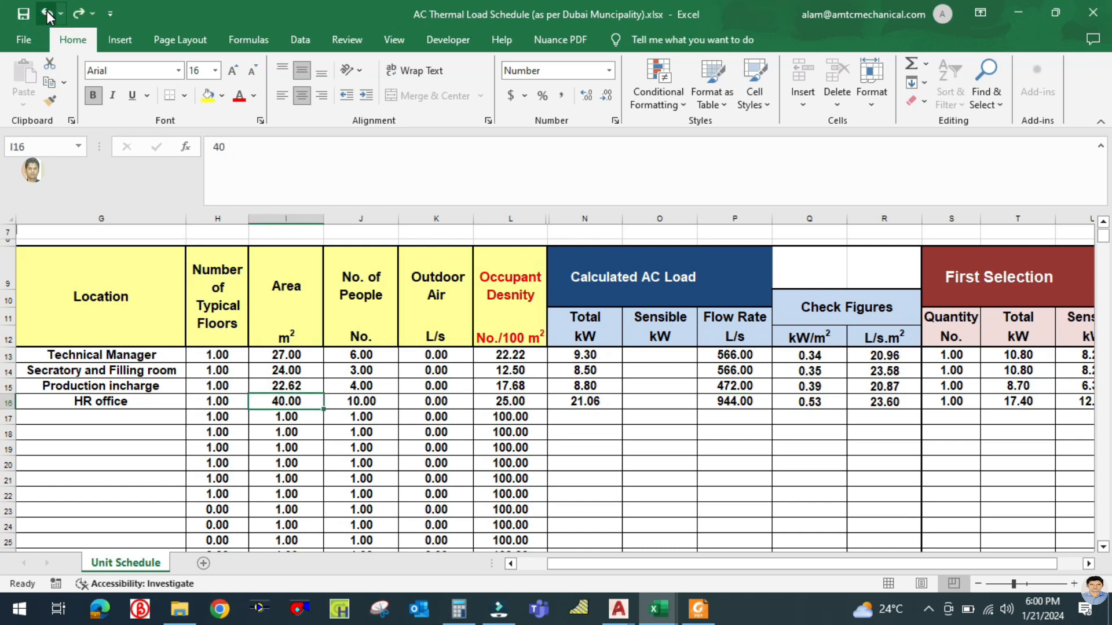
click(658, 480)
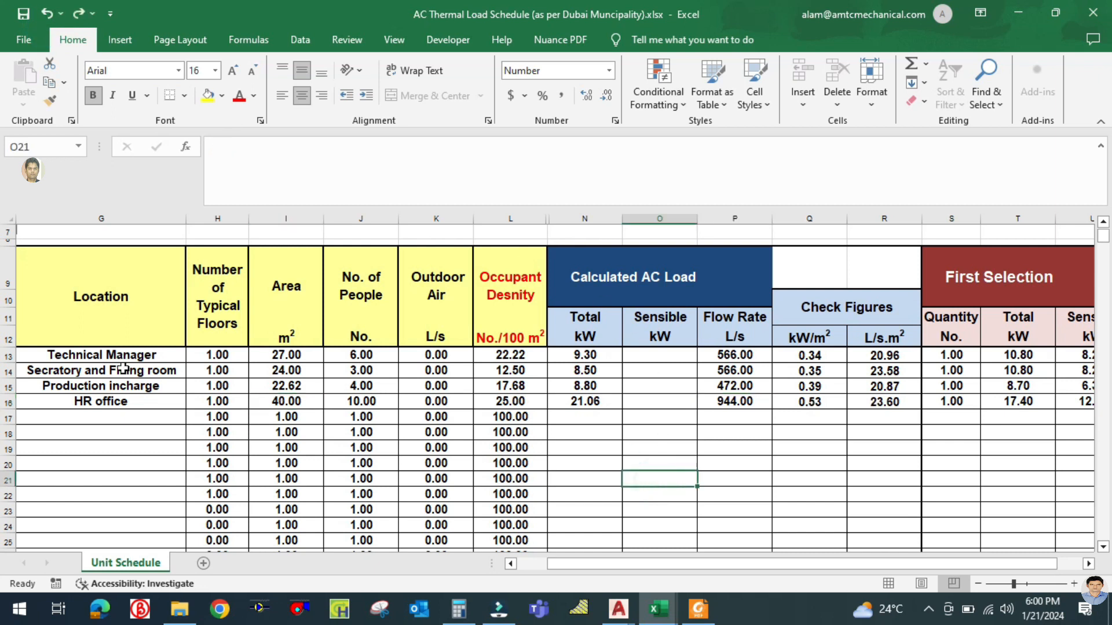
Step: Enter GF-FCU-005 as the unit reference in row 17, directly below GF-FCU-004
click(108, 414)
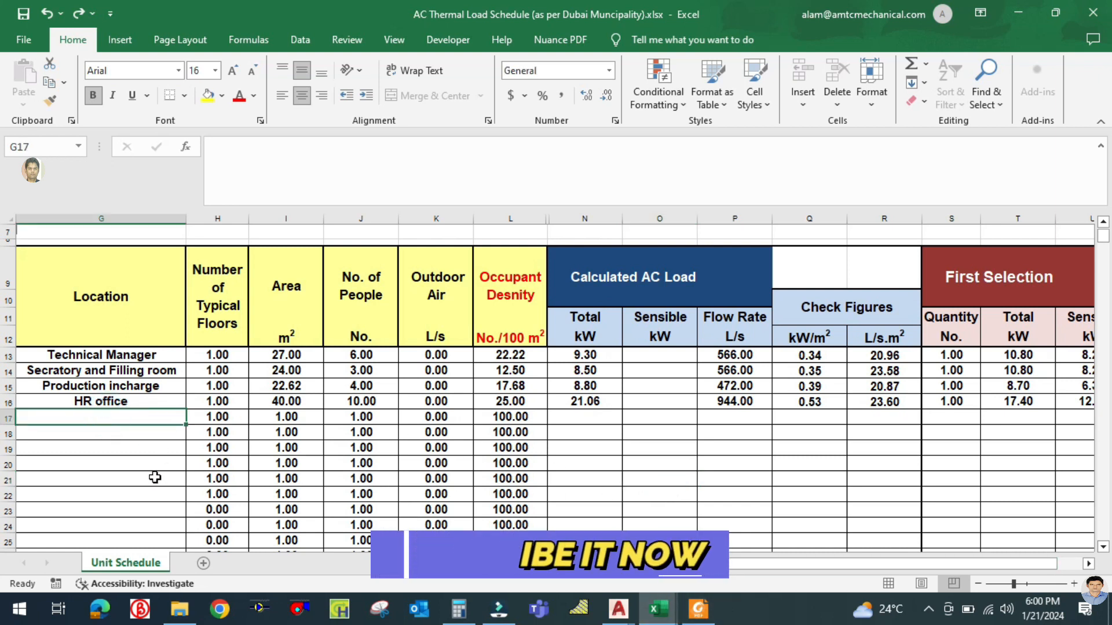
key(Caps_Lock)
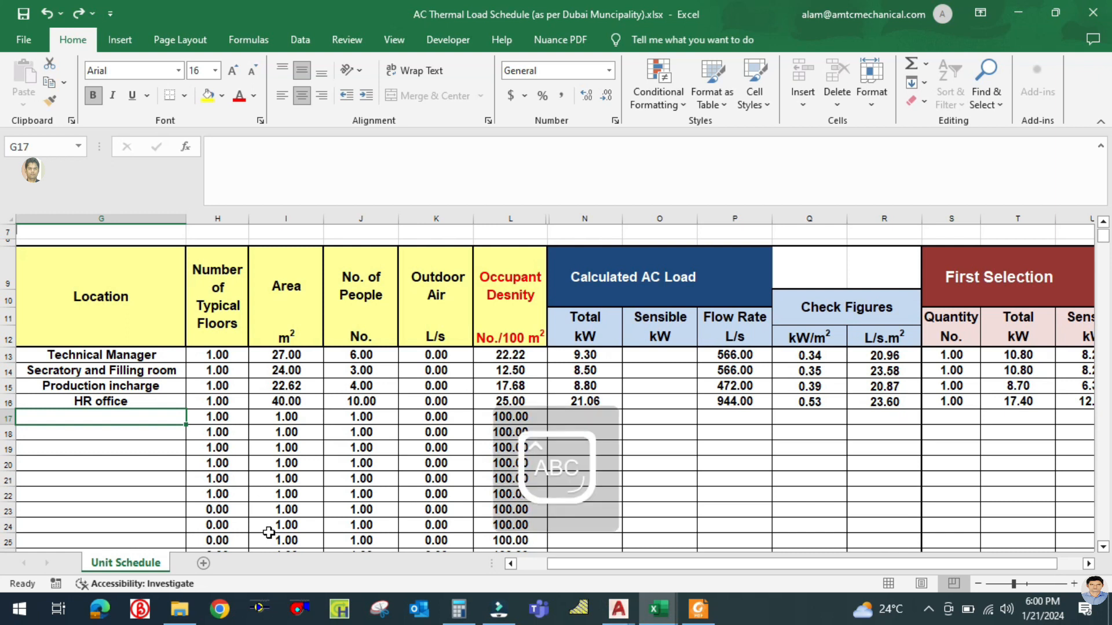
scroll(647, 564, left, 3)
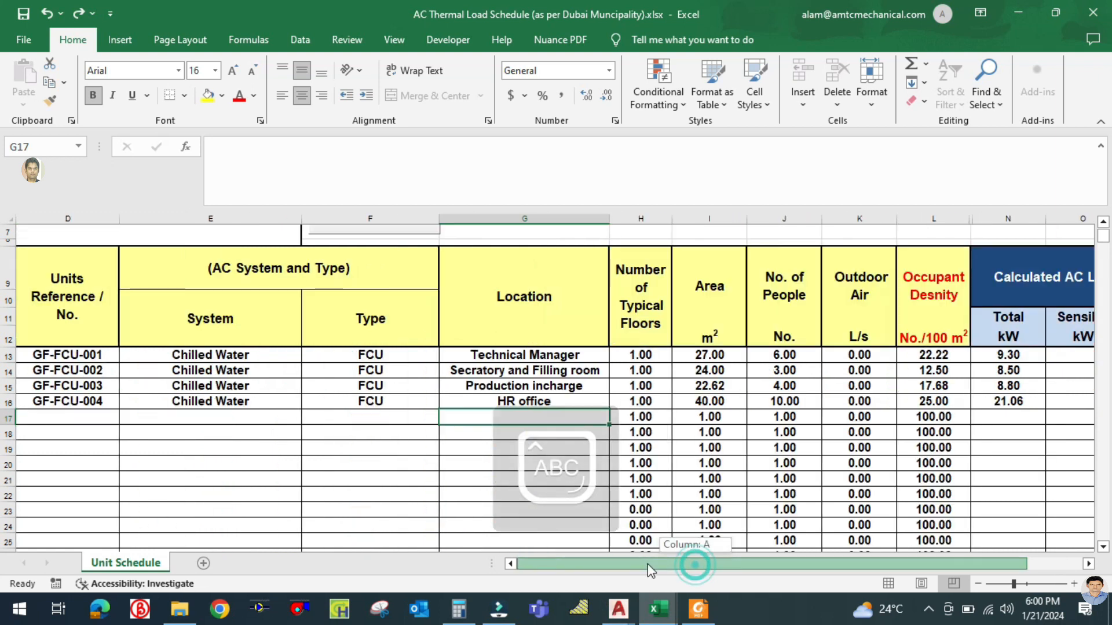
click(88, 422)
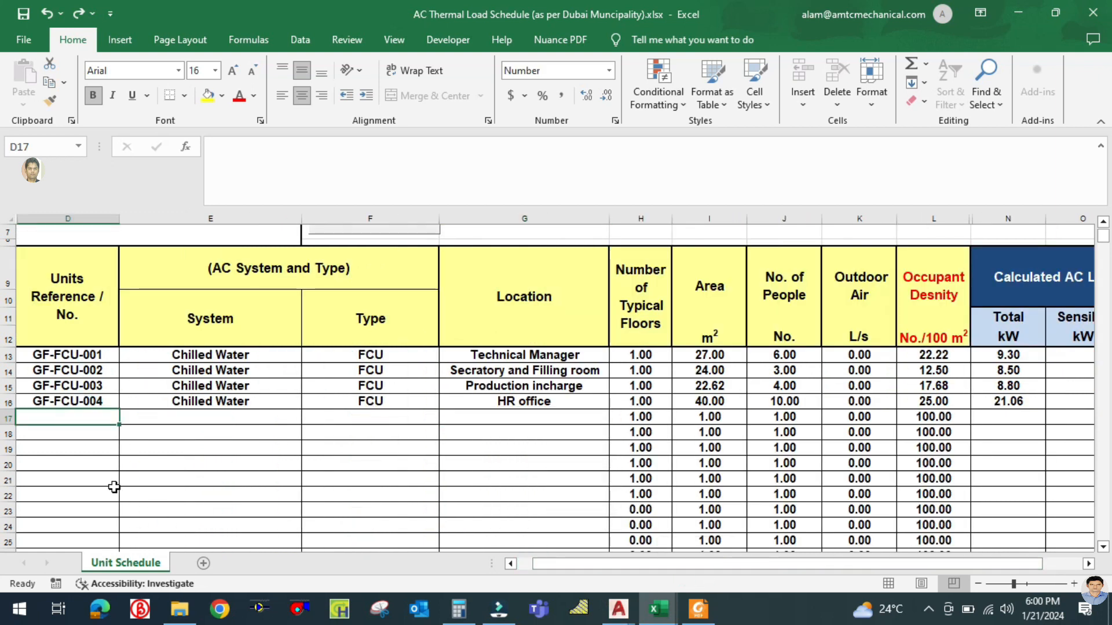
text(GF-FC)
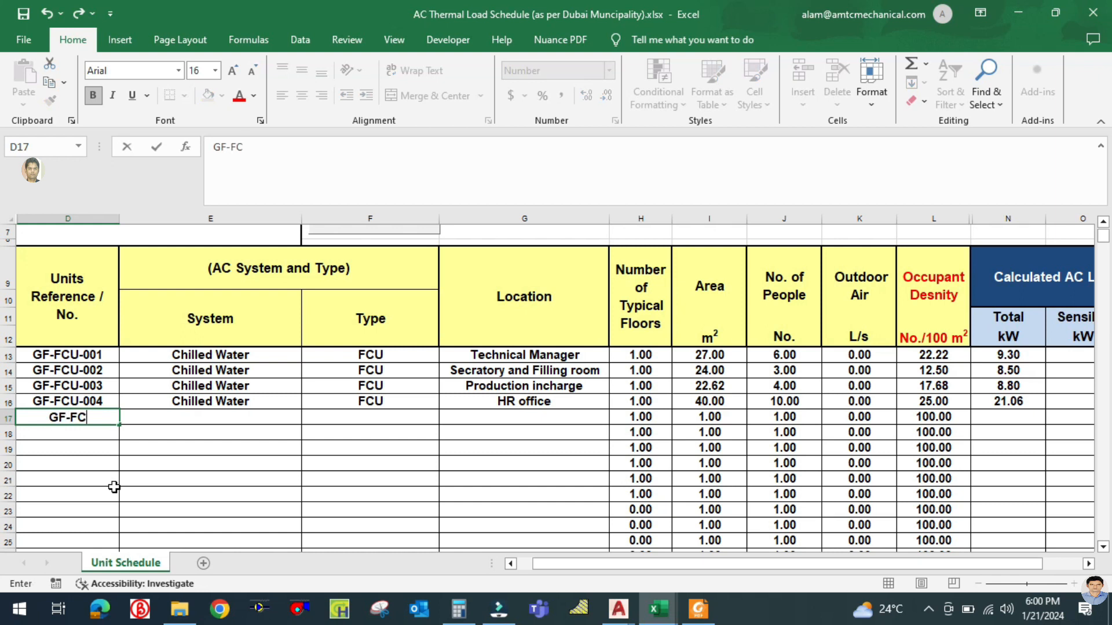
text(U-005)
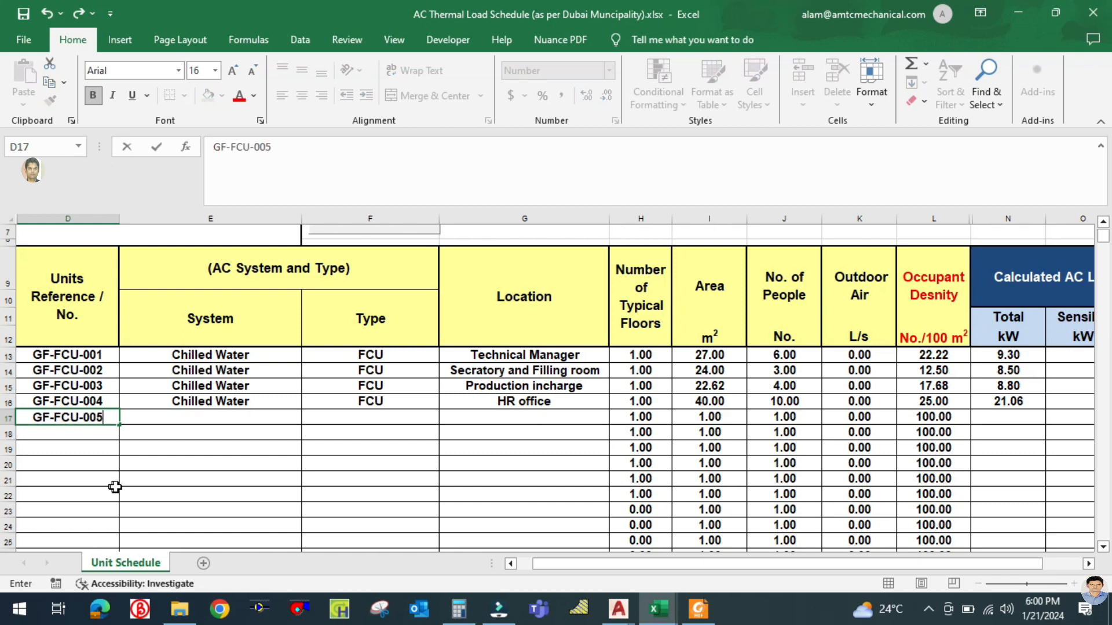
Step: Confirm the new reference and open the AC system choices for GF-FCU-005
click(193, 420)
click(308, 417)
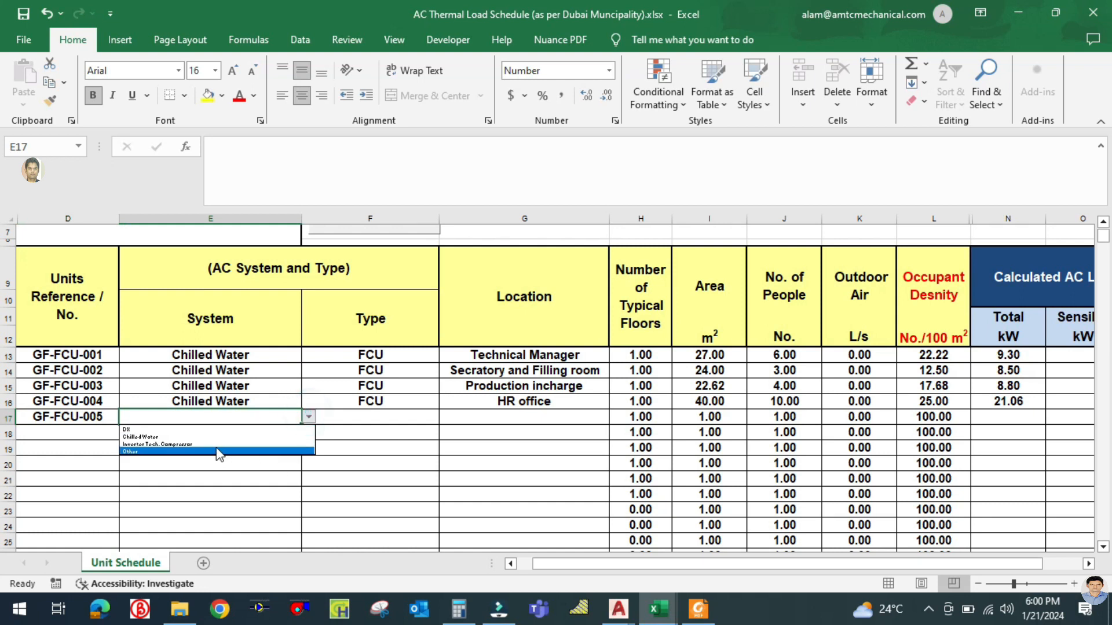
Step: Set the AC system of unit GF-FCU-005 to Chilled Water and its type to FCU
click(206, 437)
click(394, 418)
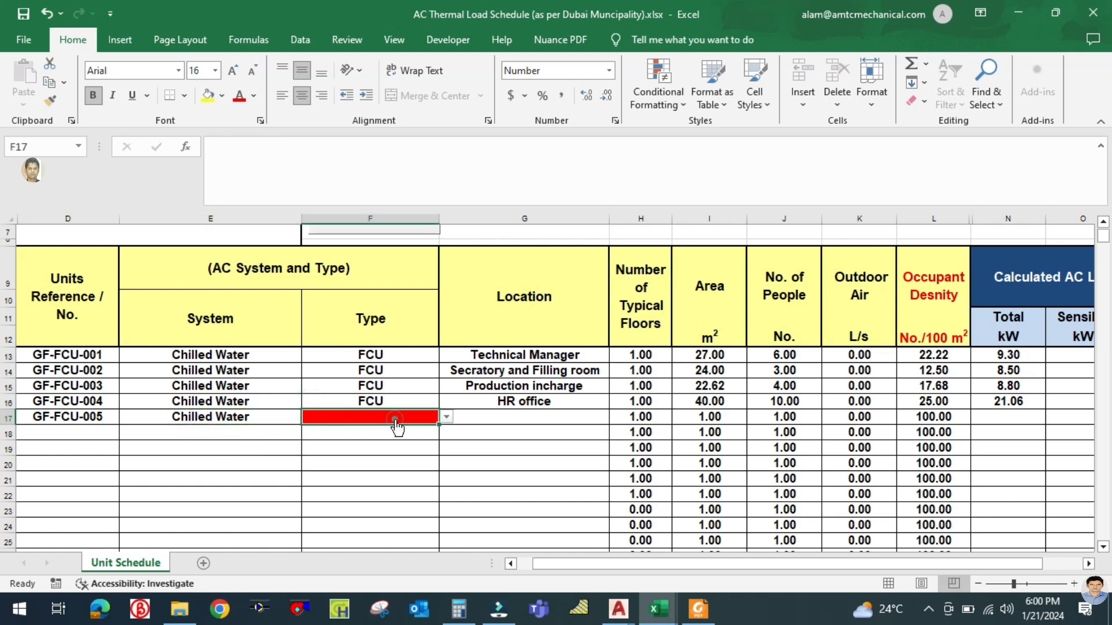
click(447, 417)
click(342, 430)
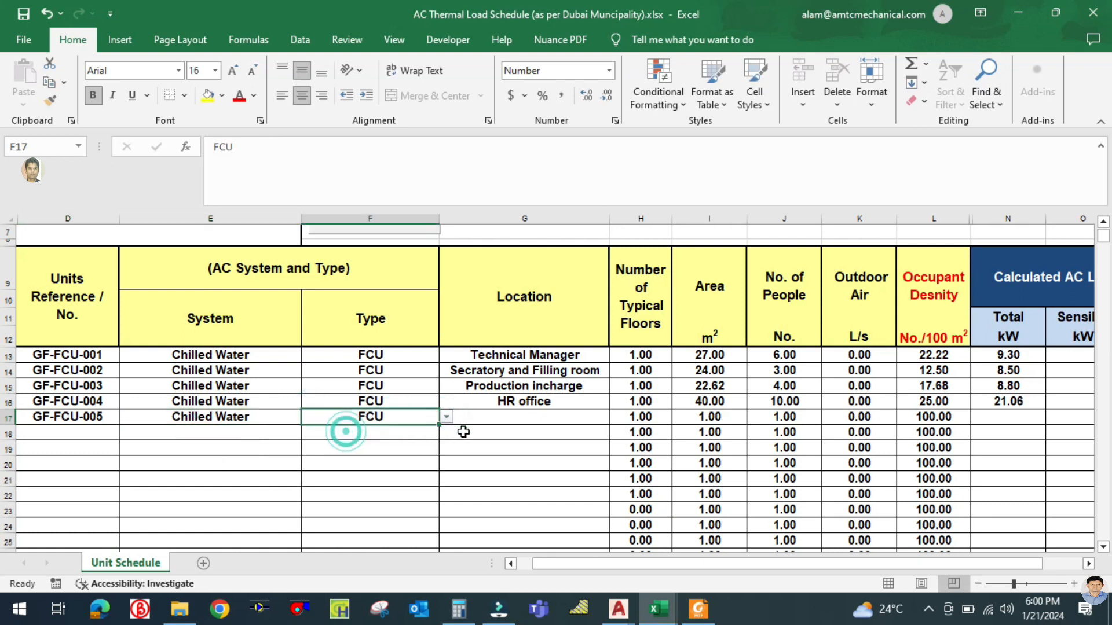
Step: Enter Security as the location of unit GF-FCU-005
click(518, 419)
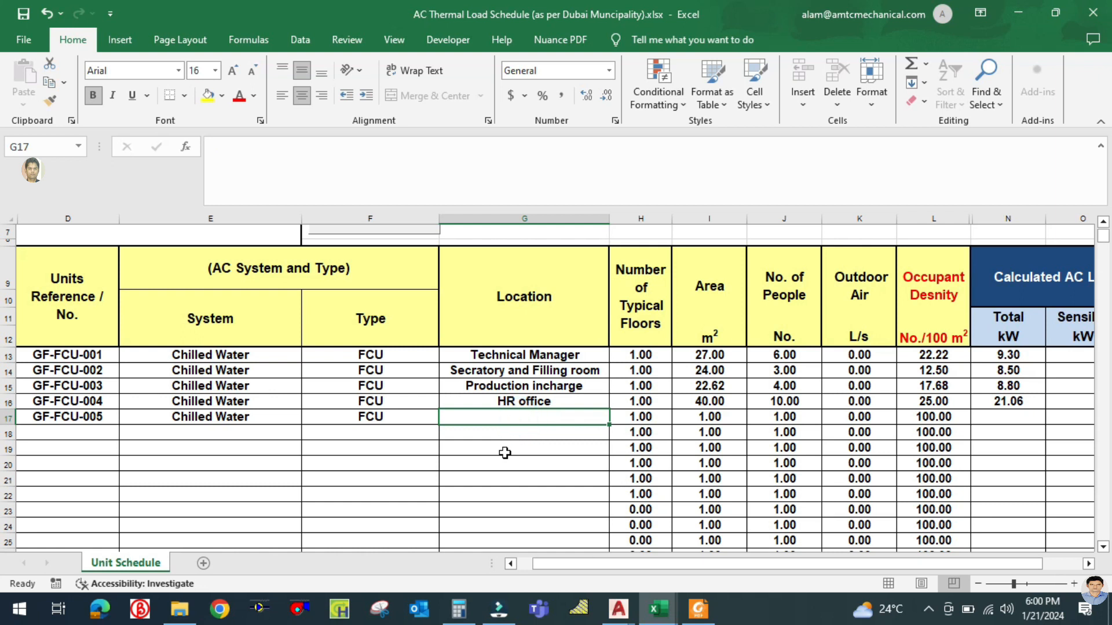
text(Se)
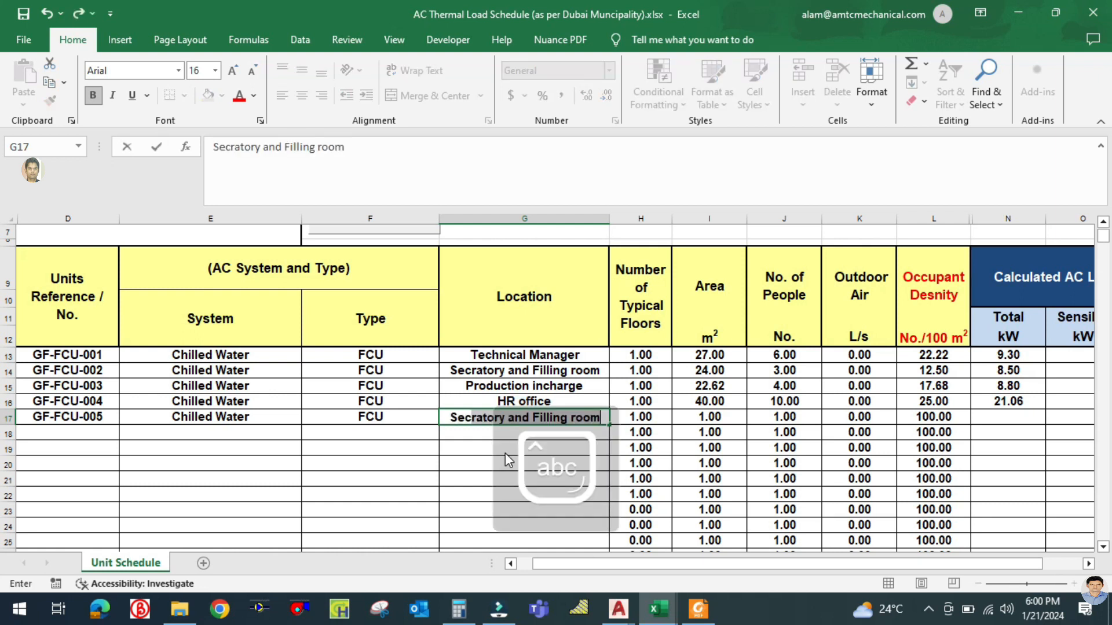
text(curity)
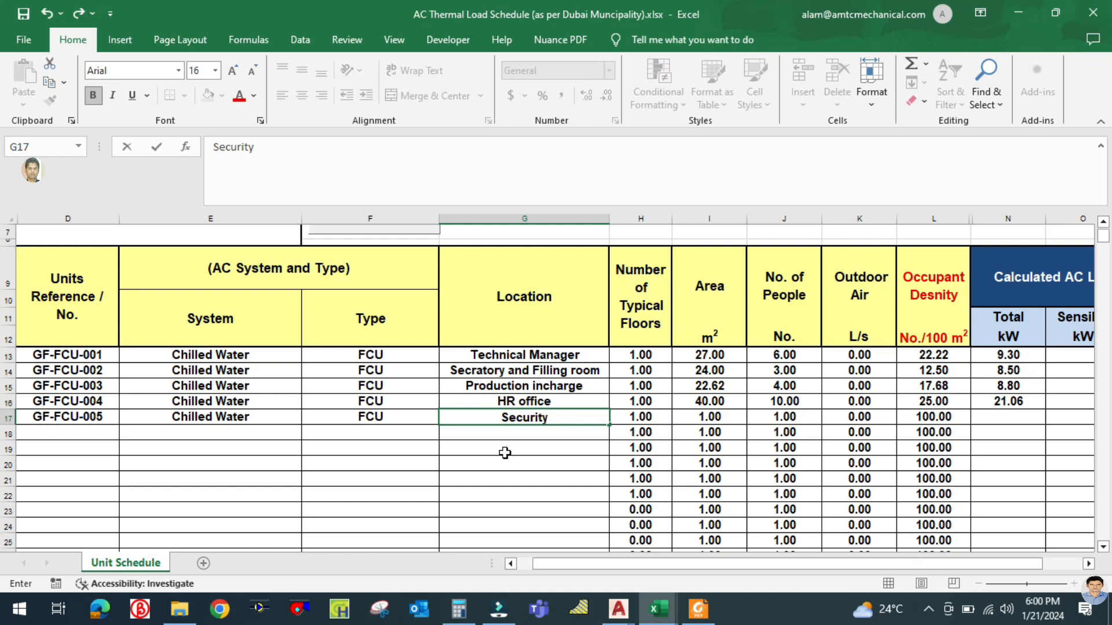
click(505, 453)
Step: Look up the Security area in the Tonnage Calculation workbook, then enter 8.91 m² and 2 people in the AC Thermal Load Schedule's Security row
click(725, 415)
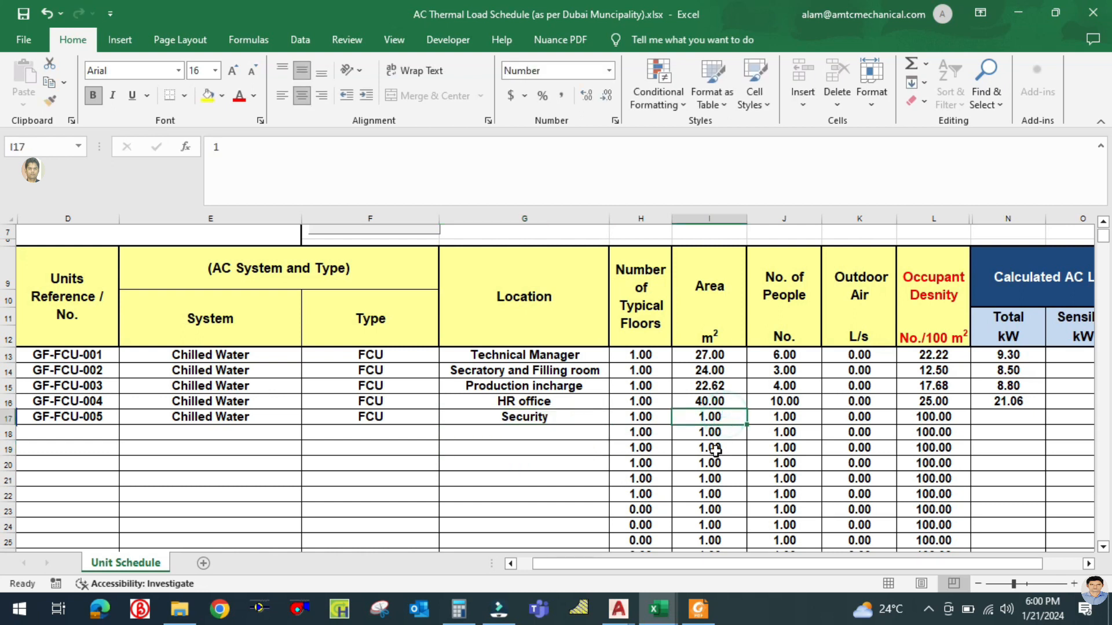
mouse_move(655, 608)
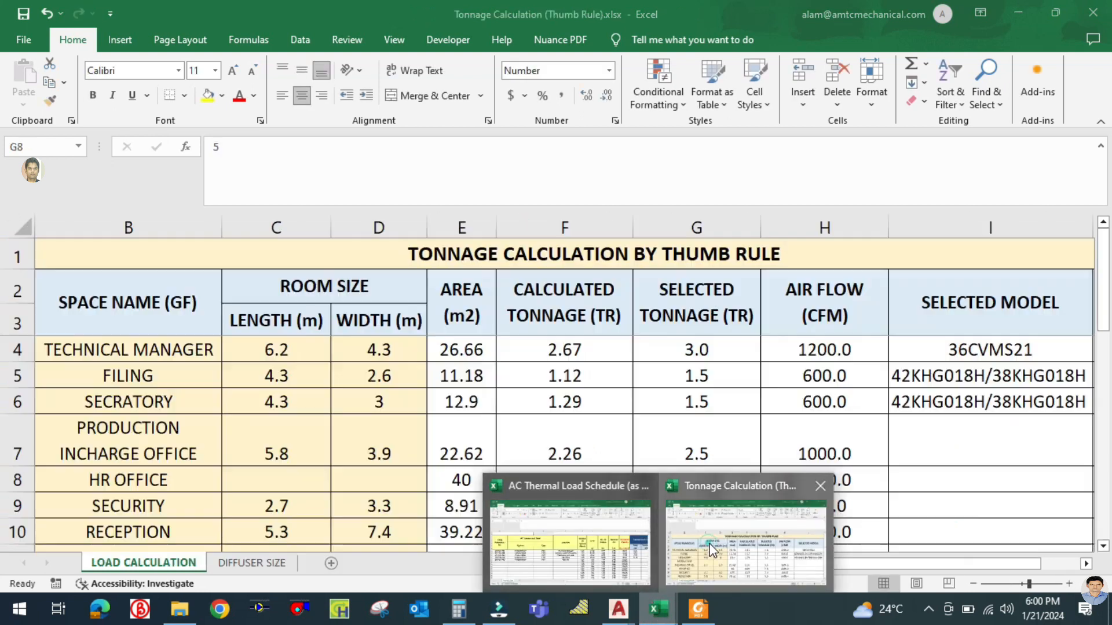
click(712, 550)
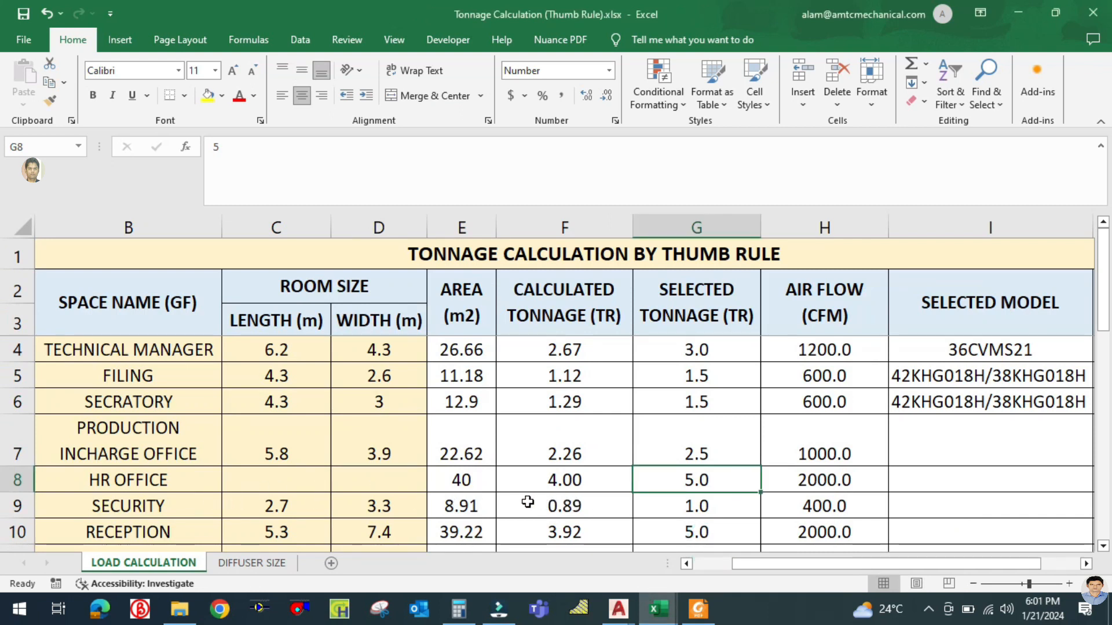
click(473, 504)
mouse_move(658, 608)
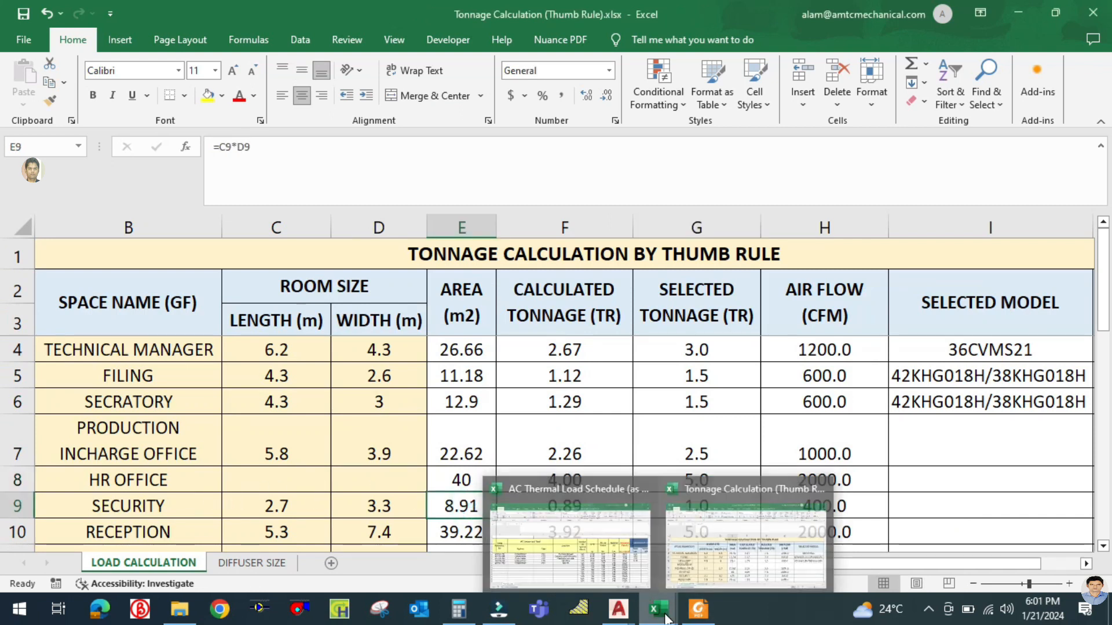
click(584, 553)
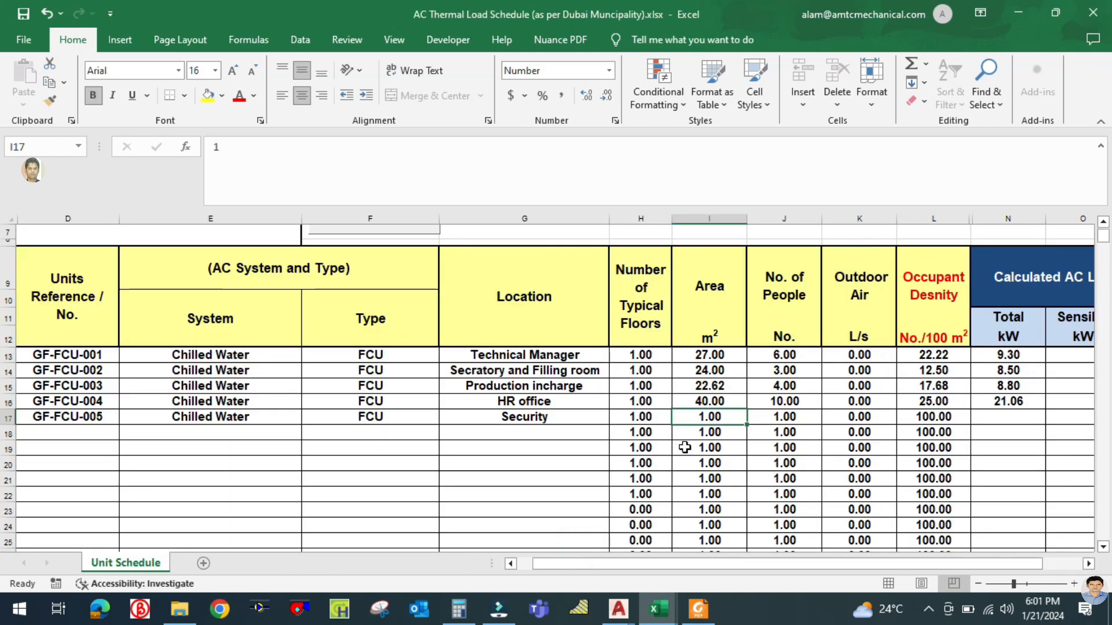
text(8.91)
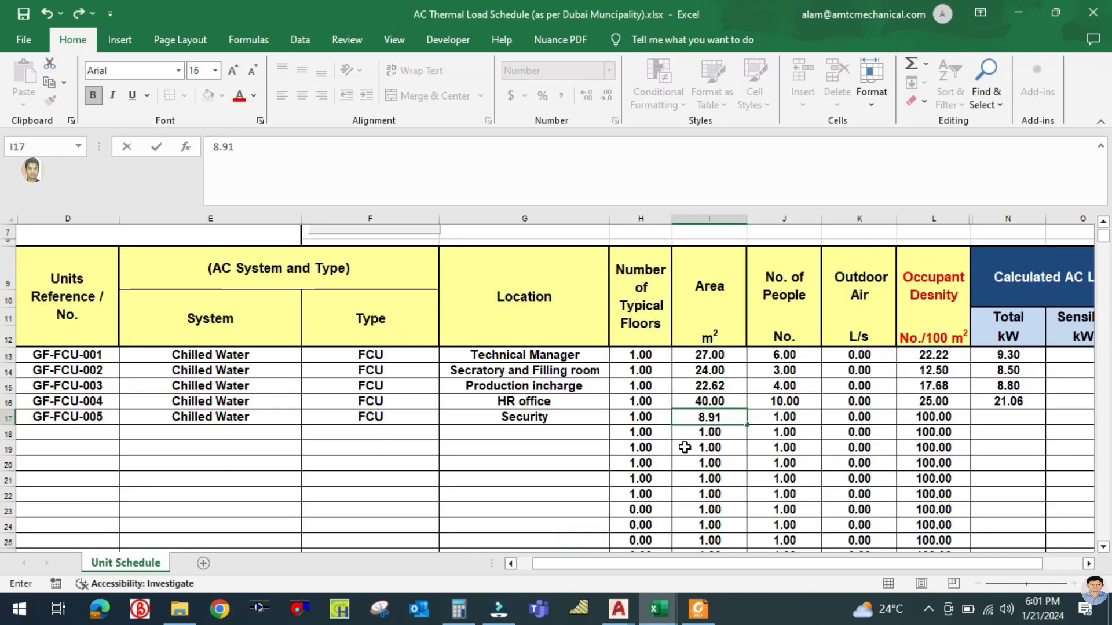
key(Tab)
text(2)
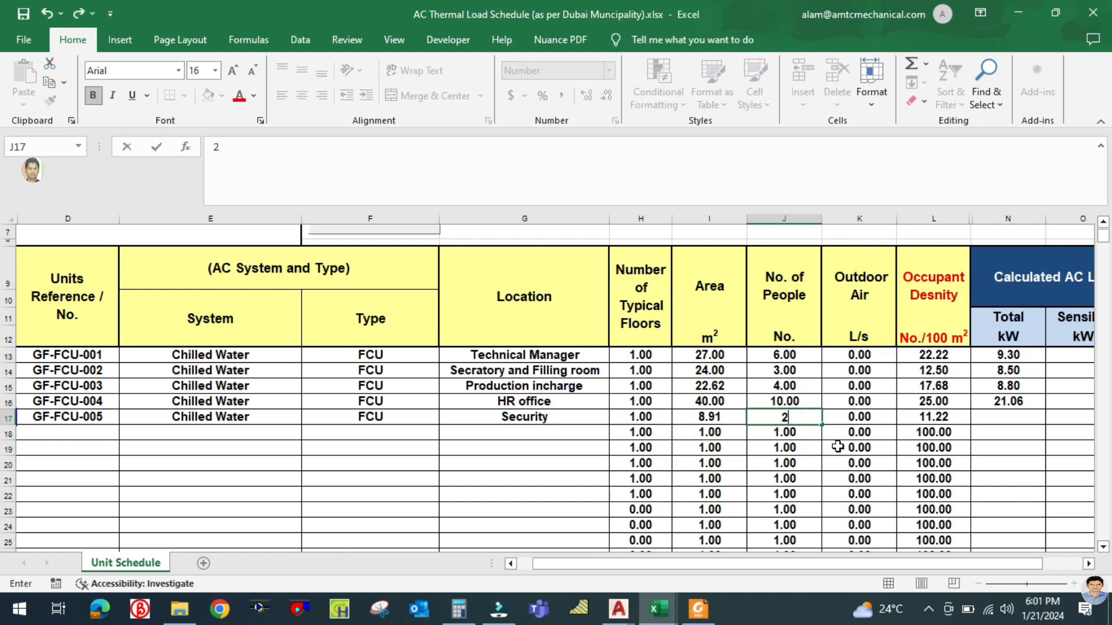
click(855, 418)
Step: Convert the Security room's 400 CFM air flow to L/s in Calculator by dividing 400 by 2.119
click(989, 414)
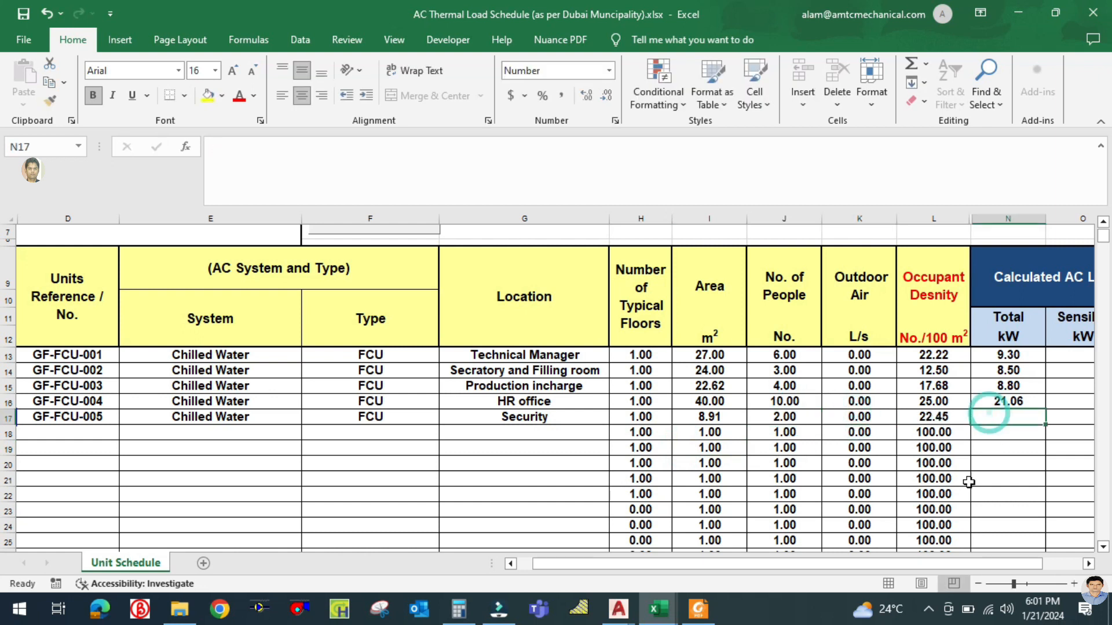
click(458, 608)
click(310, 337)
text(400)
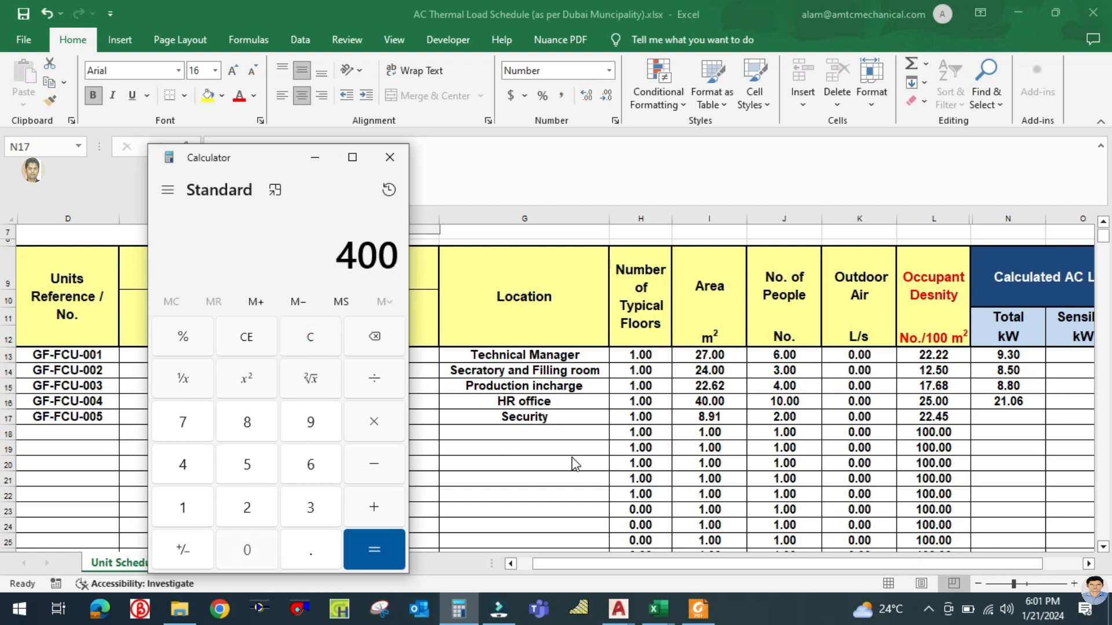
text(2.119)
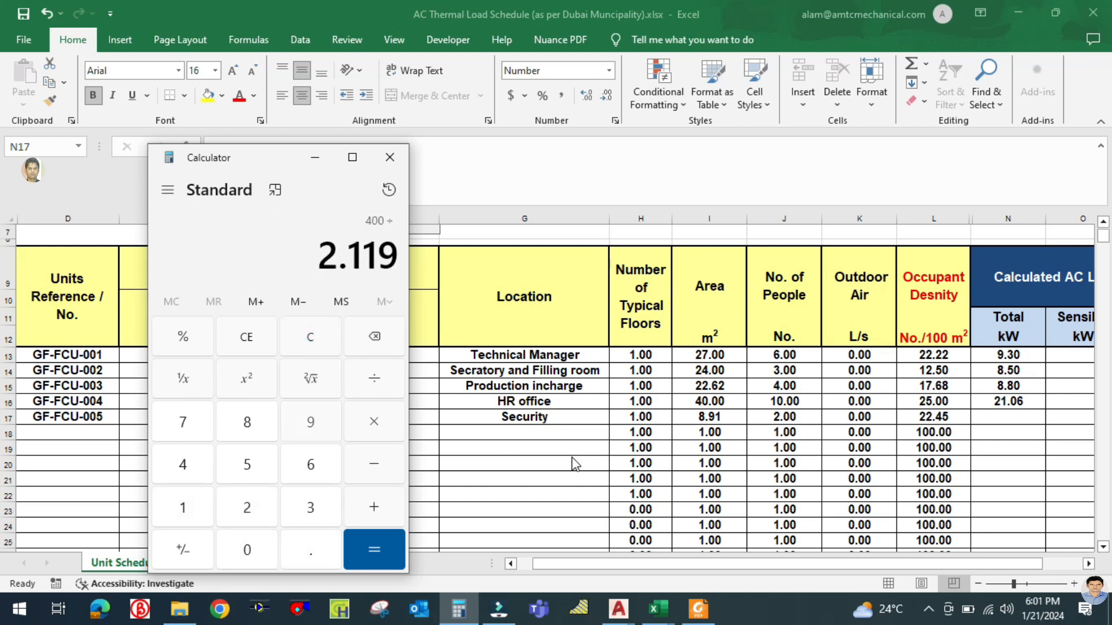
key(Return)
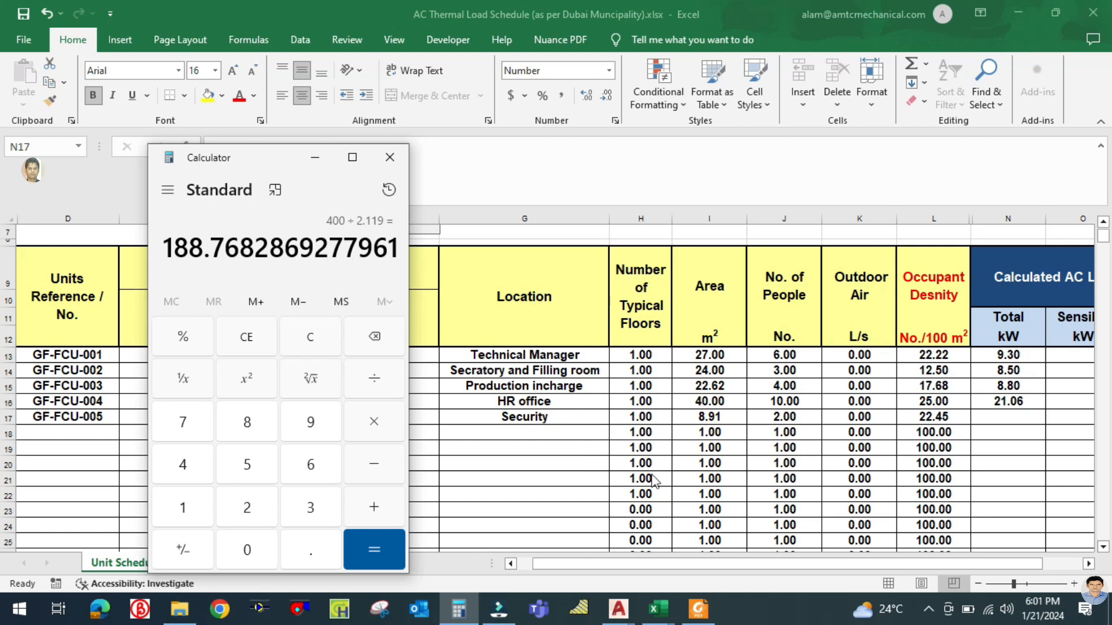
Step: Return to the AC Thermal Load Schedule in Excel and enter 189 as the Security row's calculated total load
key(alt+Tab)
text(189)
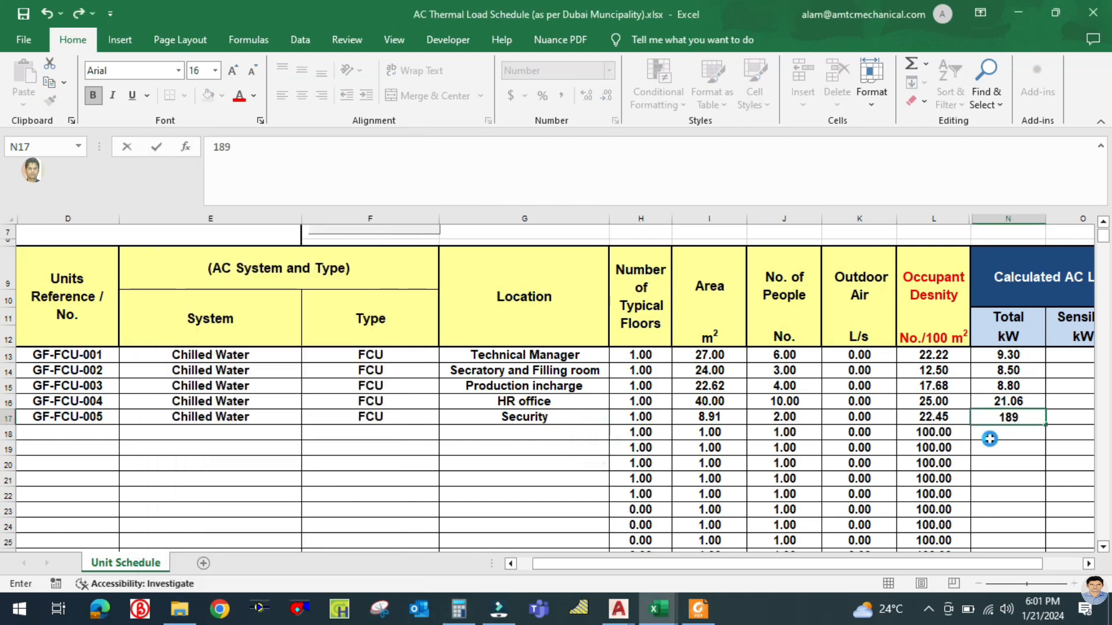
key(Return)
Step: Set the Security row's calculated total AC load to 3.51 kW
drag(902, 563, 914, 562)
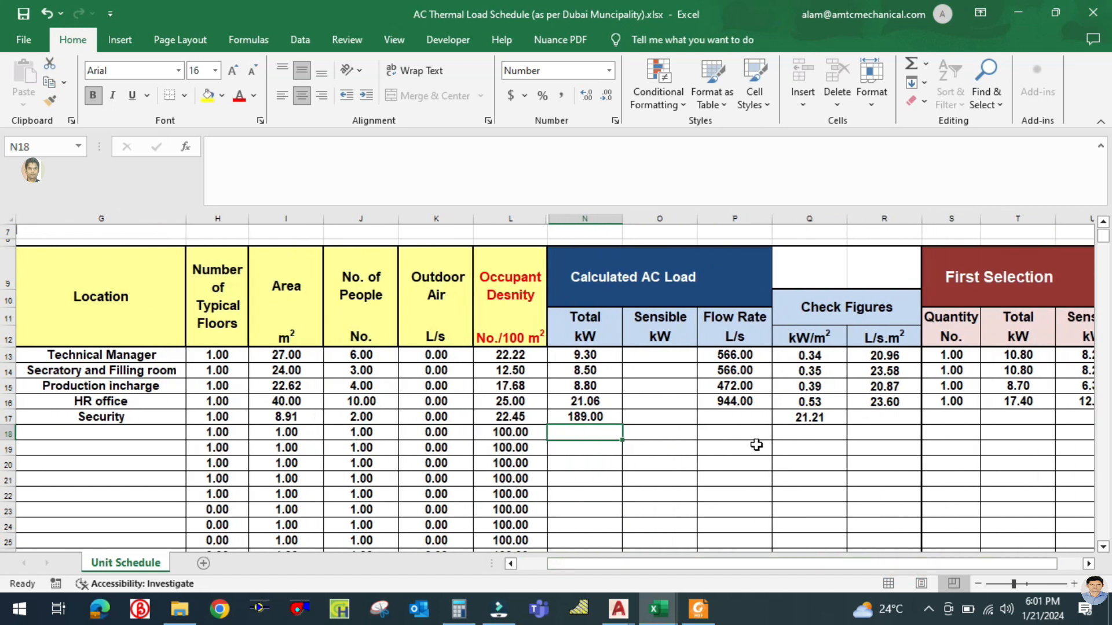
click(739, 415)
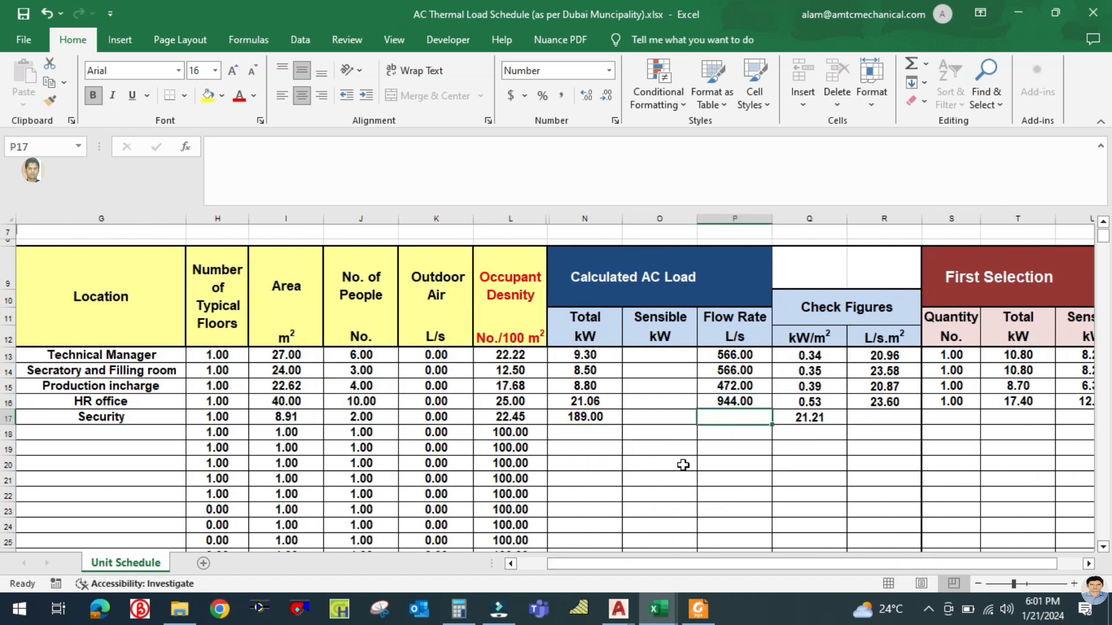
click(579, 412)
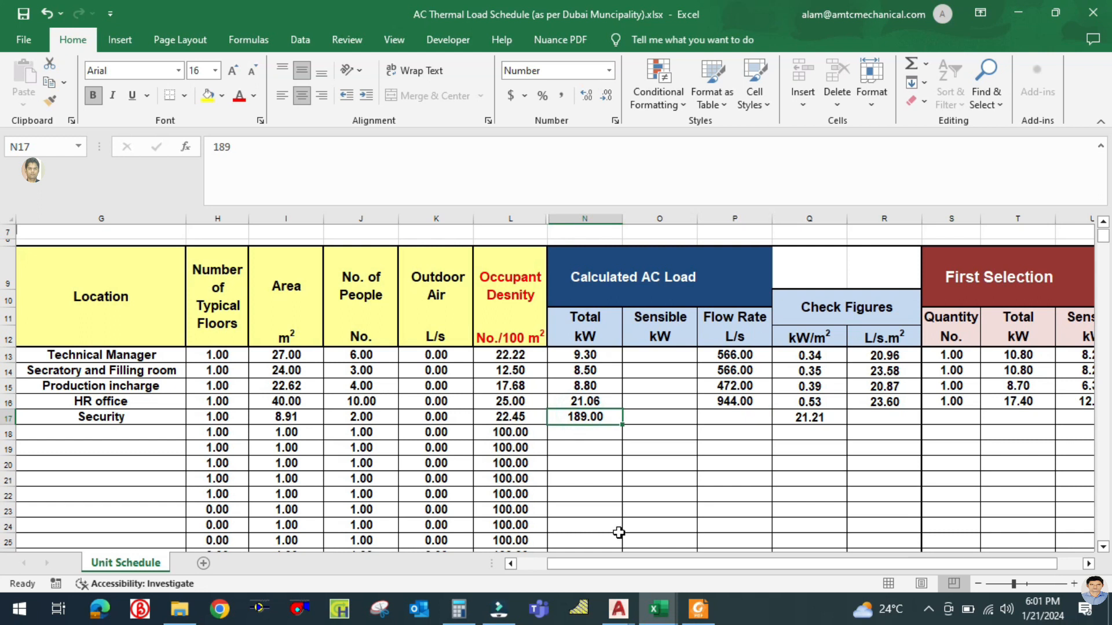
click(459, 608)
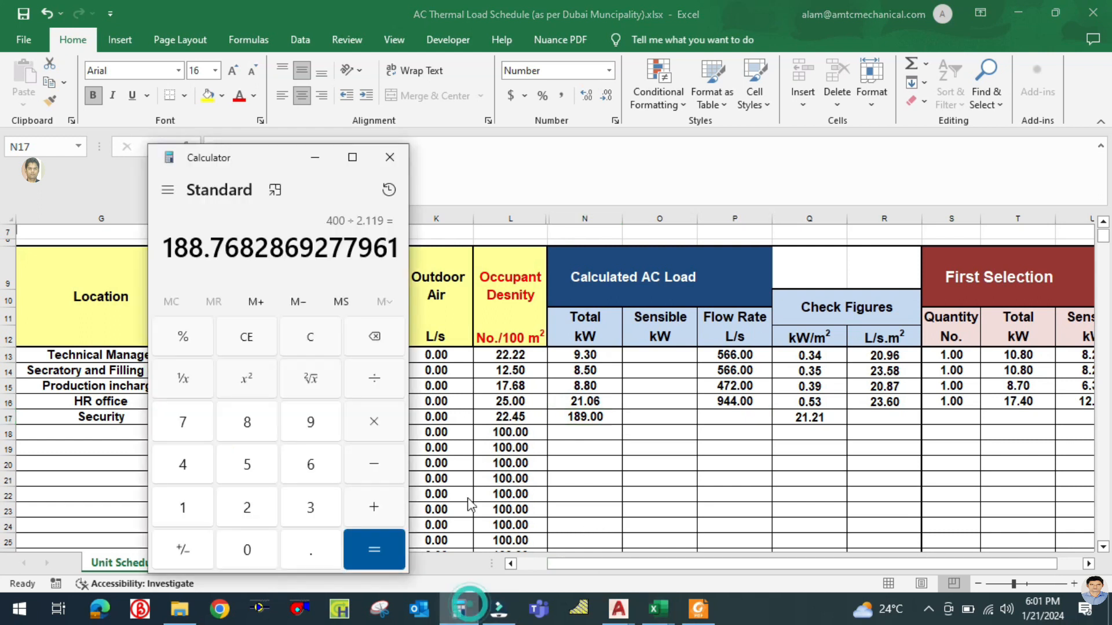
click(307, 342)
click(601, 422)
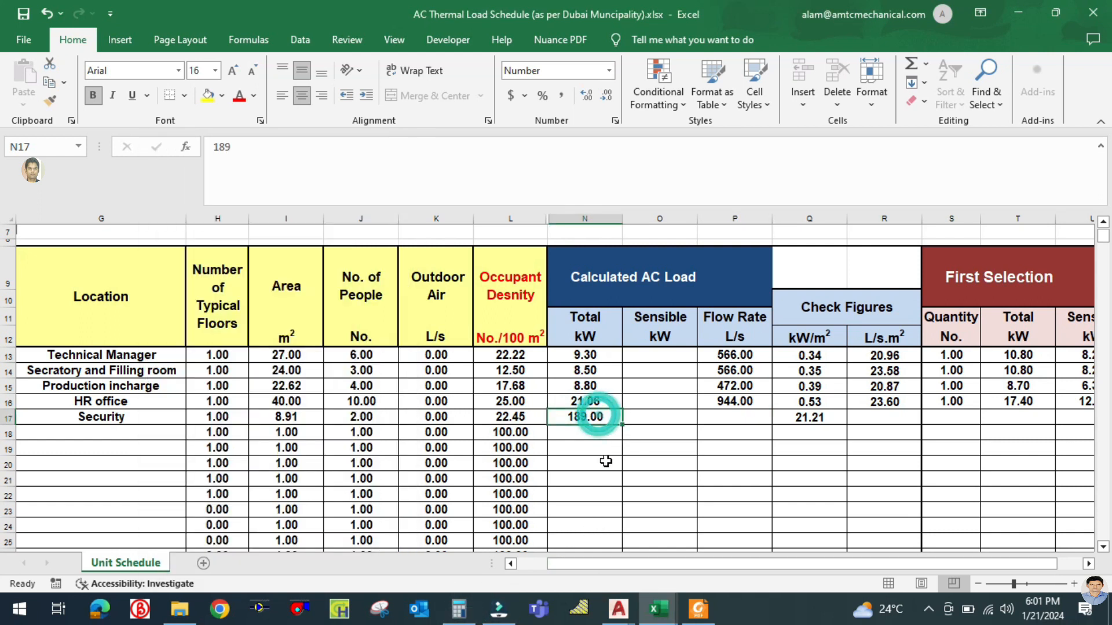
text(3.51)
click(606, 461)
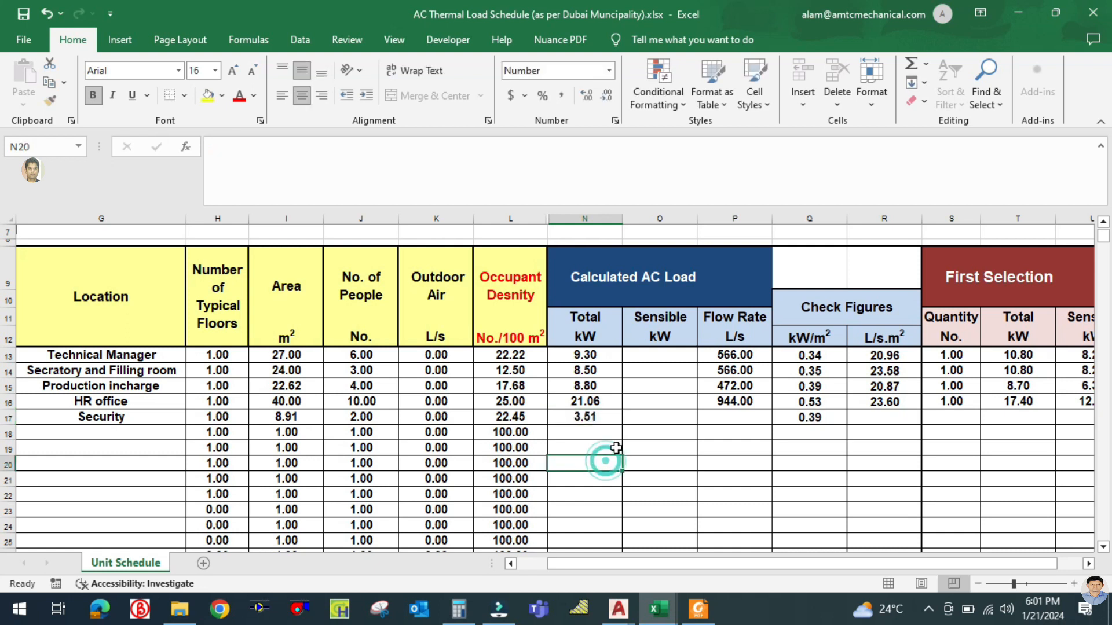
Step: Set the Security row's calculated flow rate to 189 L/s and its first selection quantity to 1
click(723, 414)
text(1)
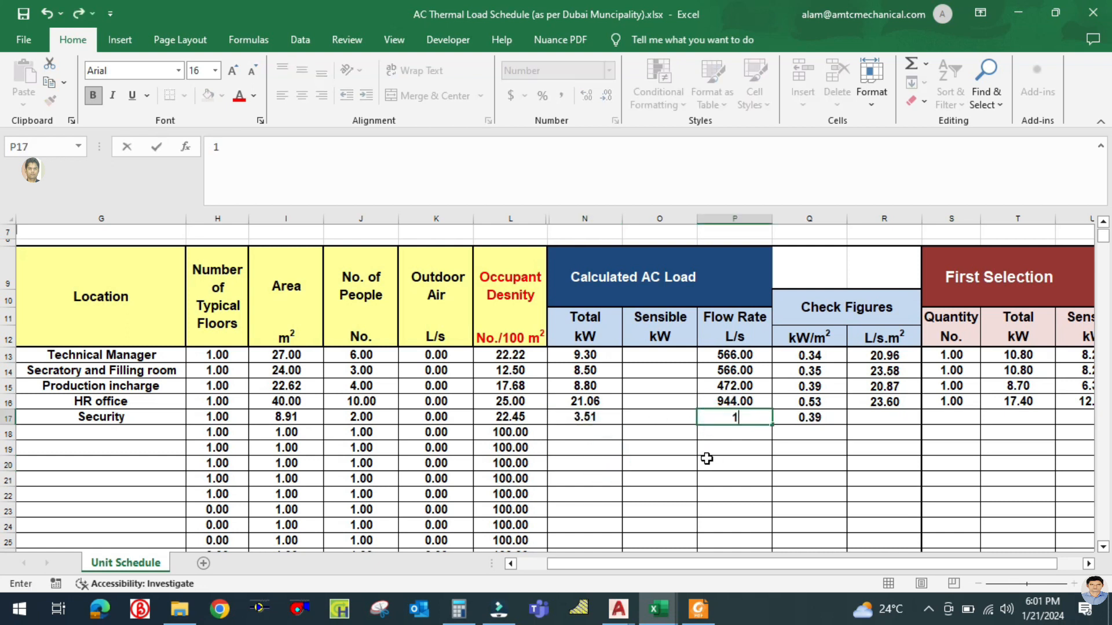
text(89)
click(771, 482)
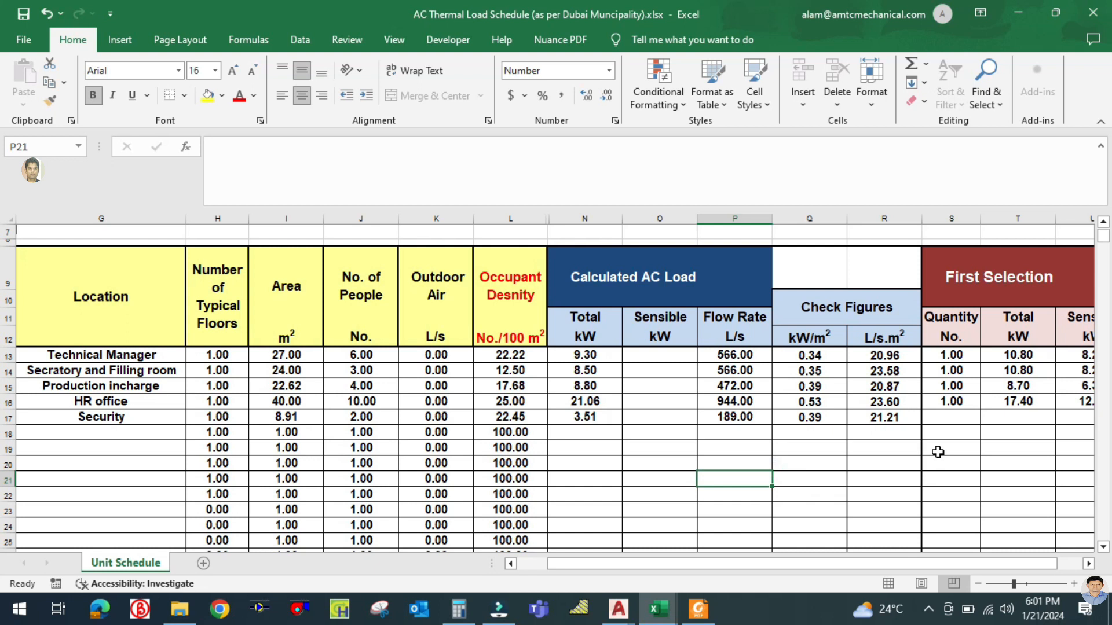
click(956, 414)
text(1)
click(925, 450)
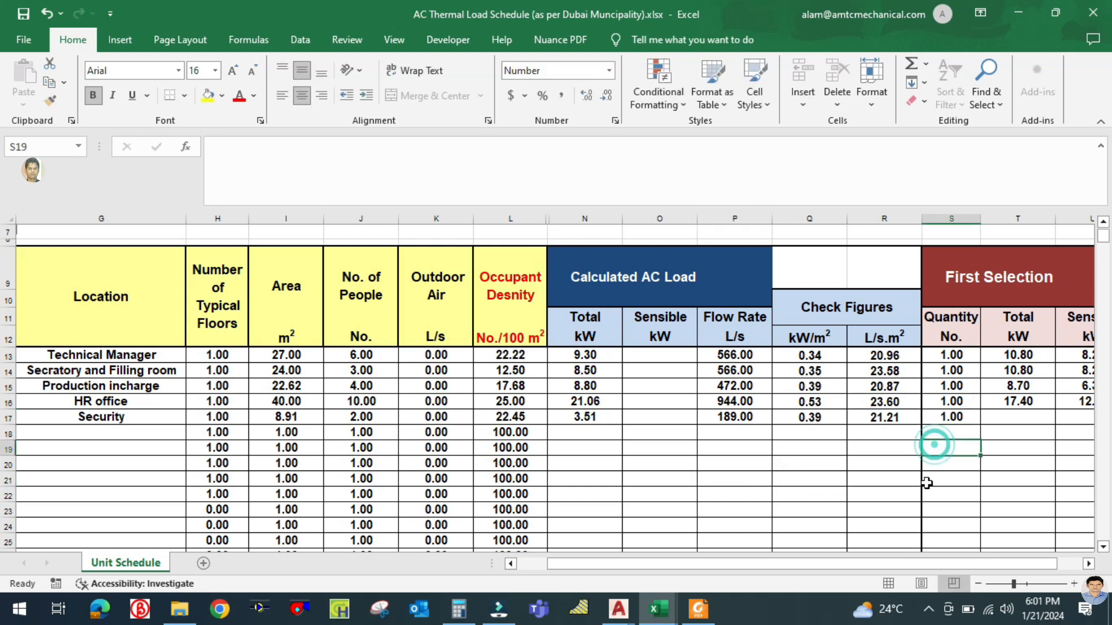
Step: In the FCUSKM.pdf catalogue in Foxit PDF Reader, highlight the 189 l/s nominal air flow for size 4
drag(746, 565, 752, 567)
click(702, 610)
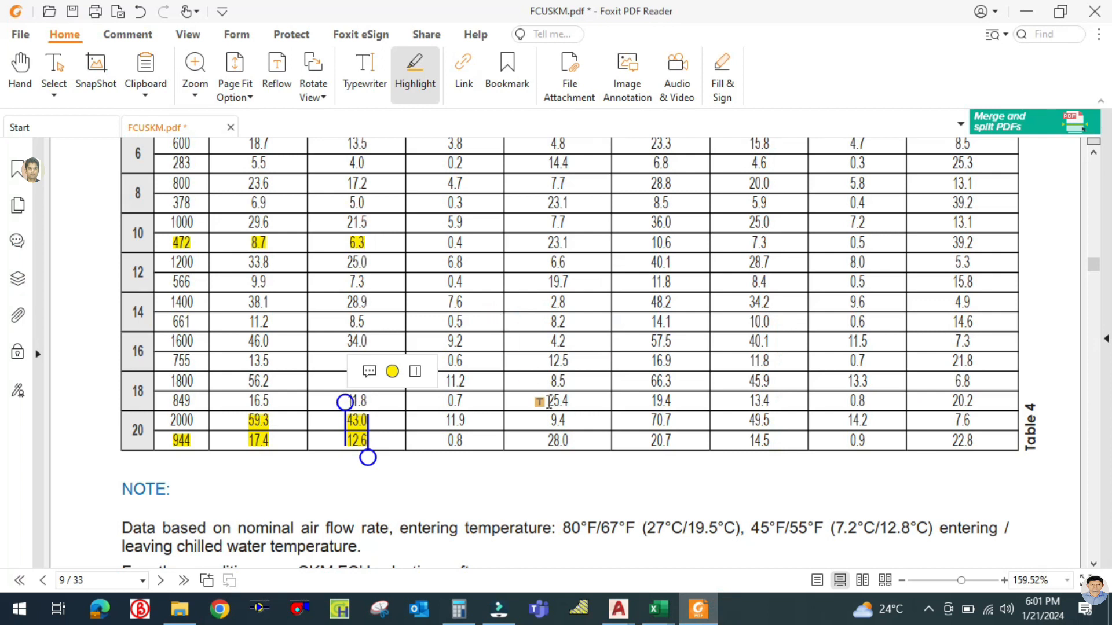
scroll(542, 399, up, 5)
scroll(255, 276, up, 1)
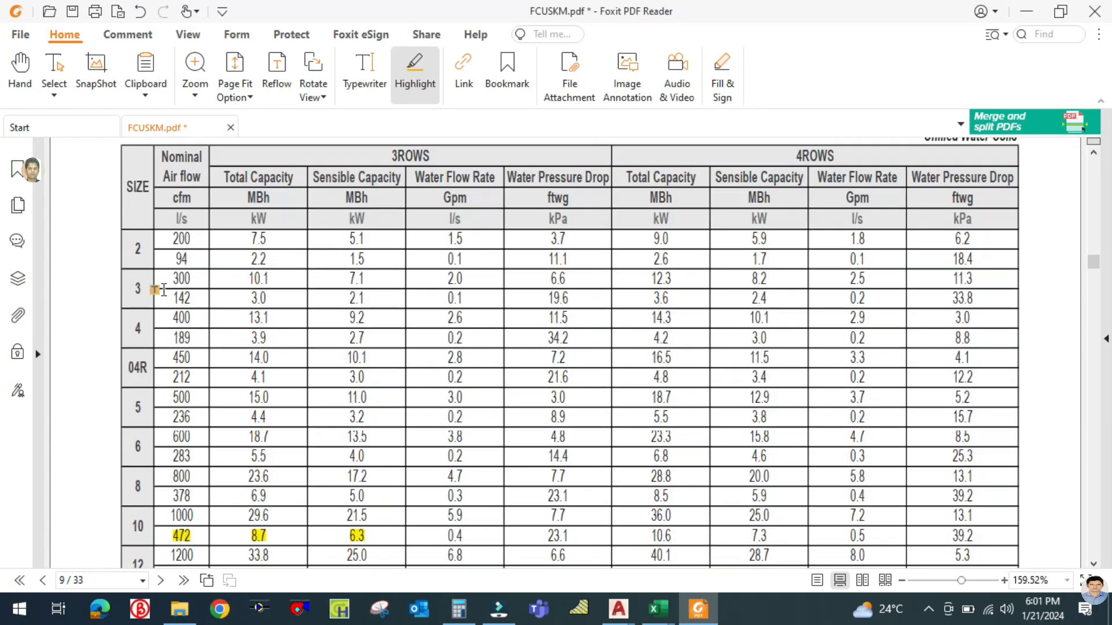
drag(172, 337, 191, 339)
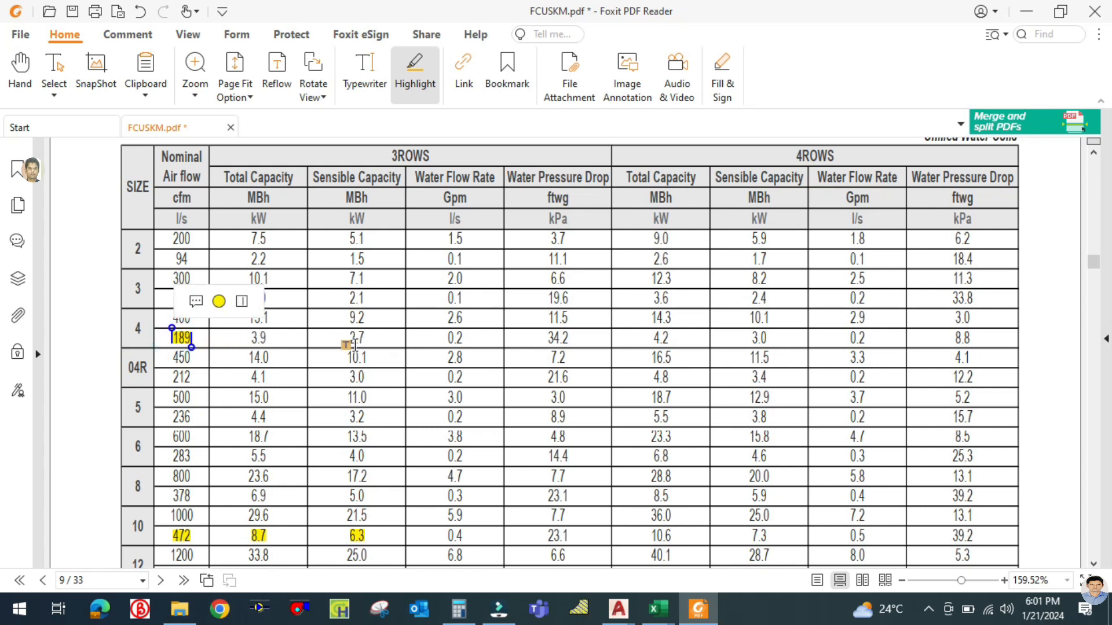
Step: In the Excel load schedule, enter the Security first selection as 3.9 kW total, 2.7 kW sensible and 189 L/s flow rate, and save the workbook
click(658, 608)
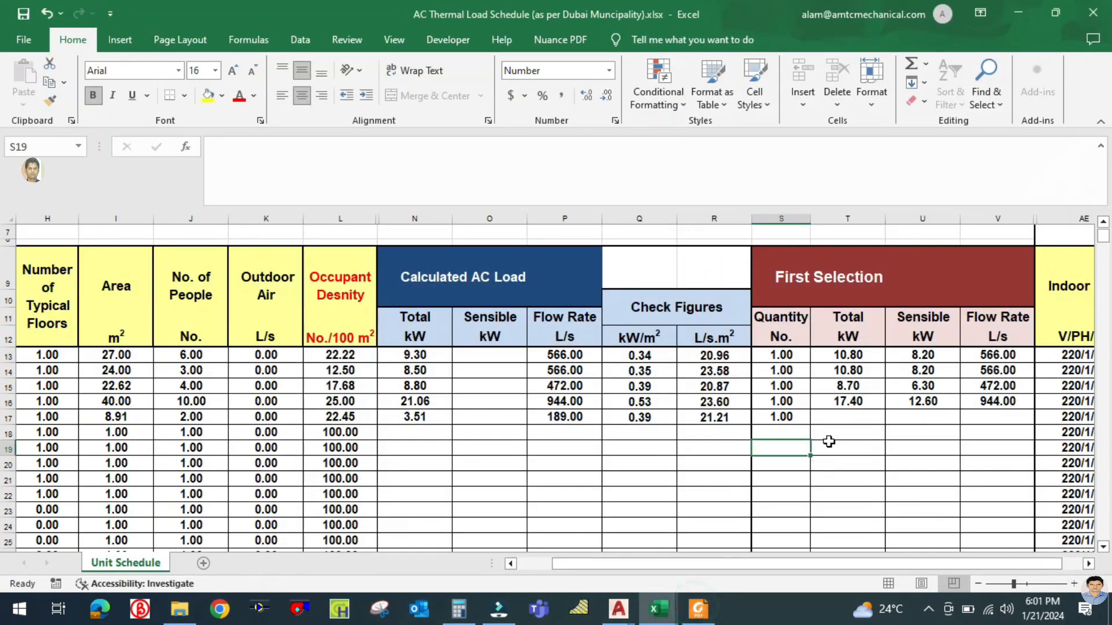
click(839, 416)
text(3.9)
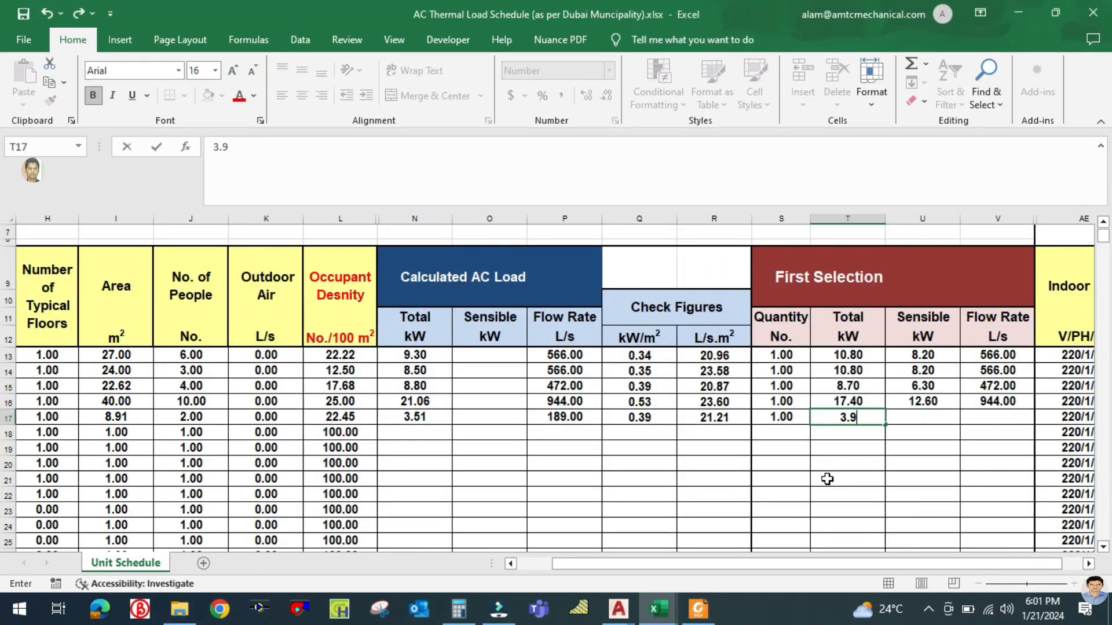
click(922, 421)
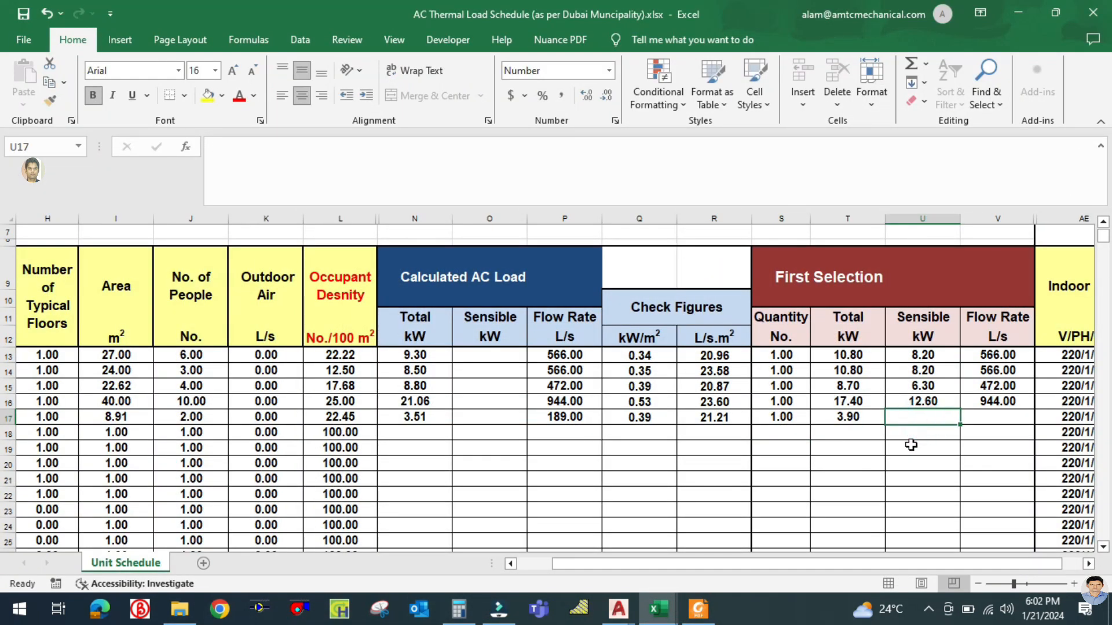
text(2.7)
key(Tab)
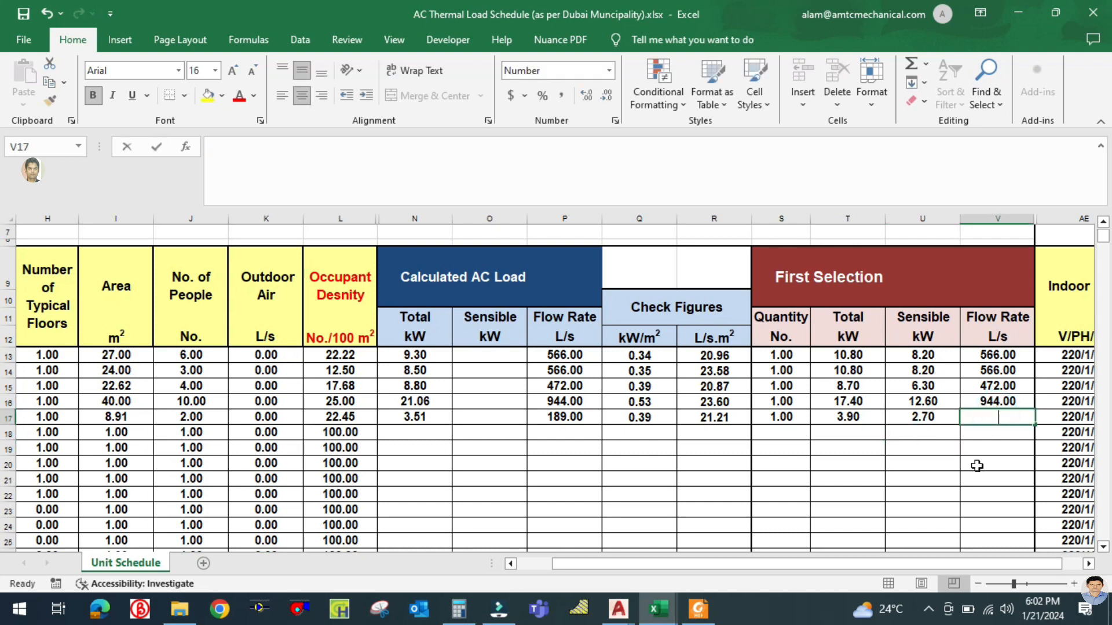
text(189)
click(977, 466)
drag(613, 561, 589, 560)
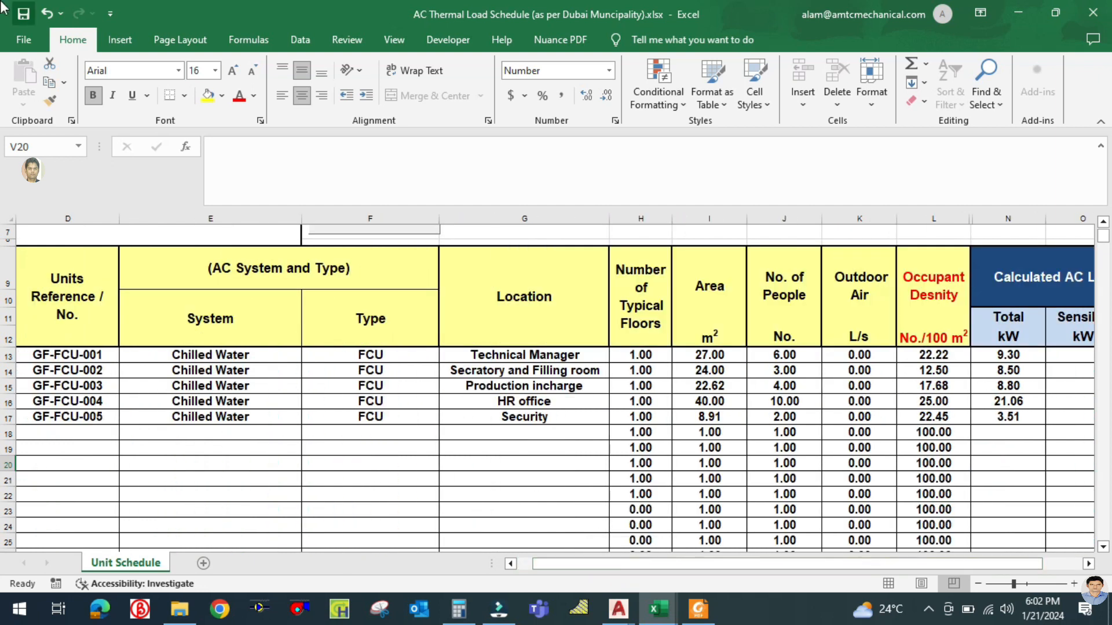
click(24, 16)
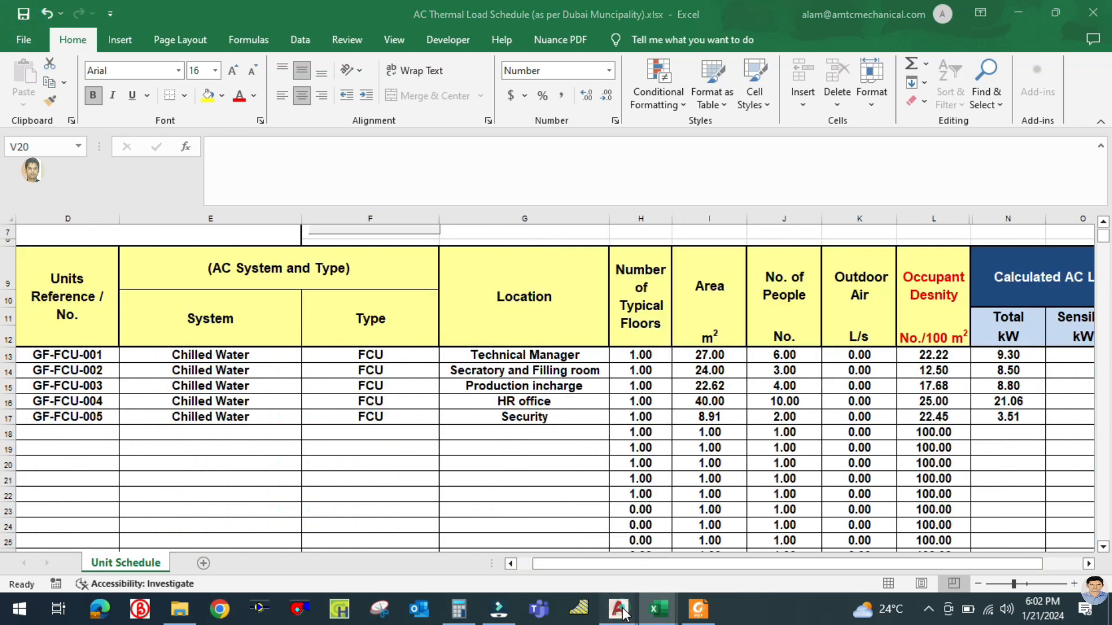
Step: Switch to the G+2 Commercial Bldg All drawing in AutoCAD and examine the ground floor rooms next to Security
mouse_move(618, 608)
click(554, 557)
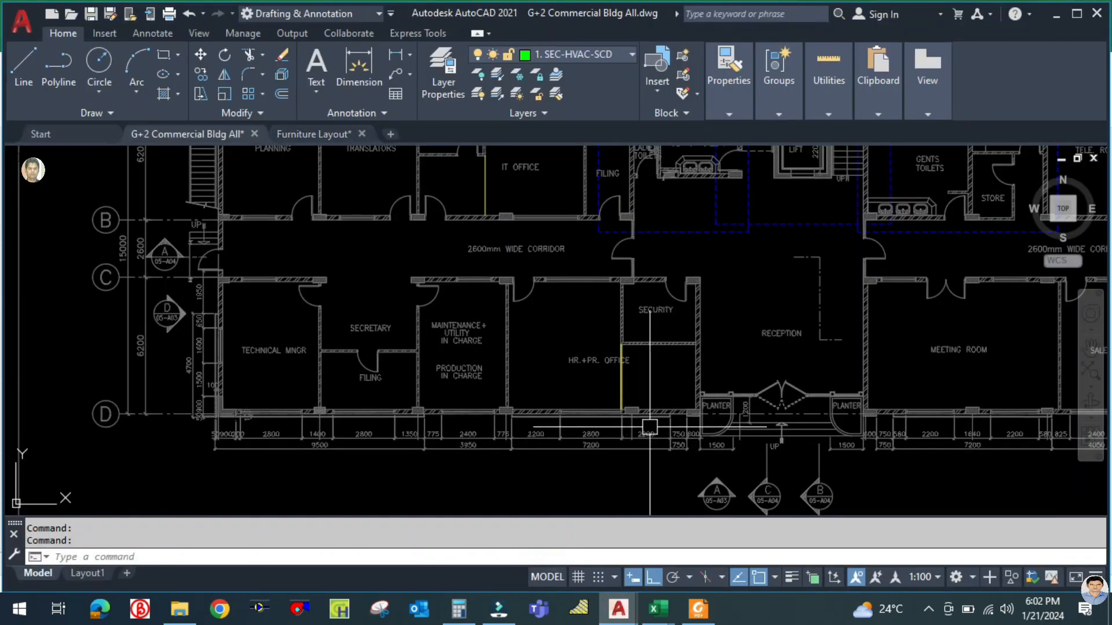
drag(899, 473, 680, 475)
right_click(680, 476)
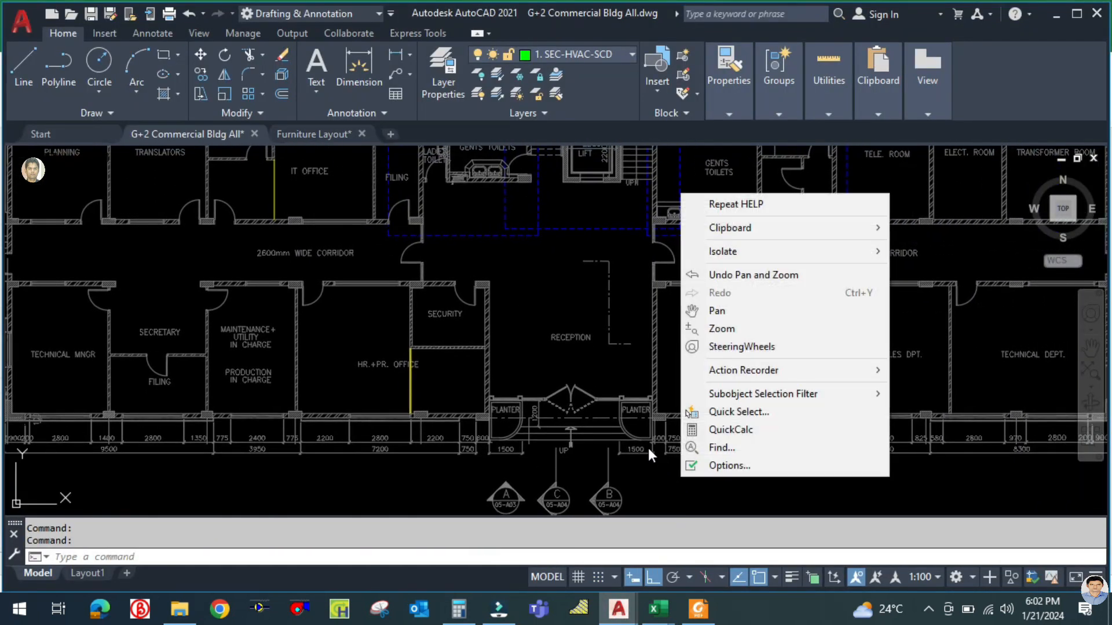
click(592, 371)
click(618, 382)
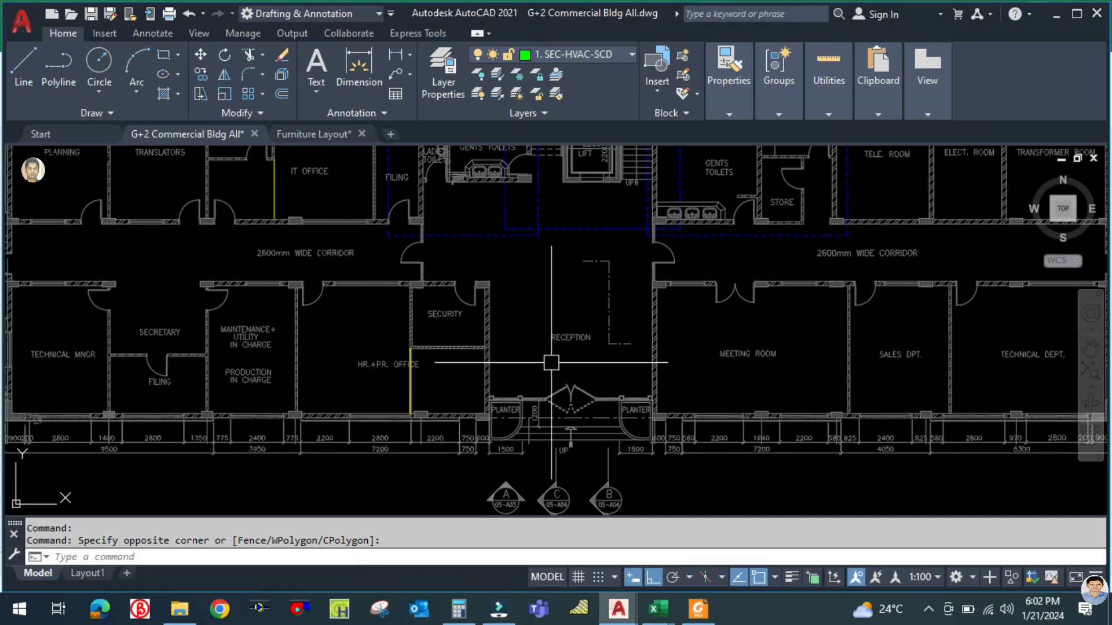
scroll(604, 413, down, 2)
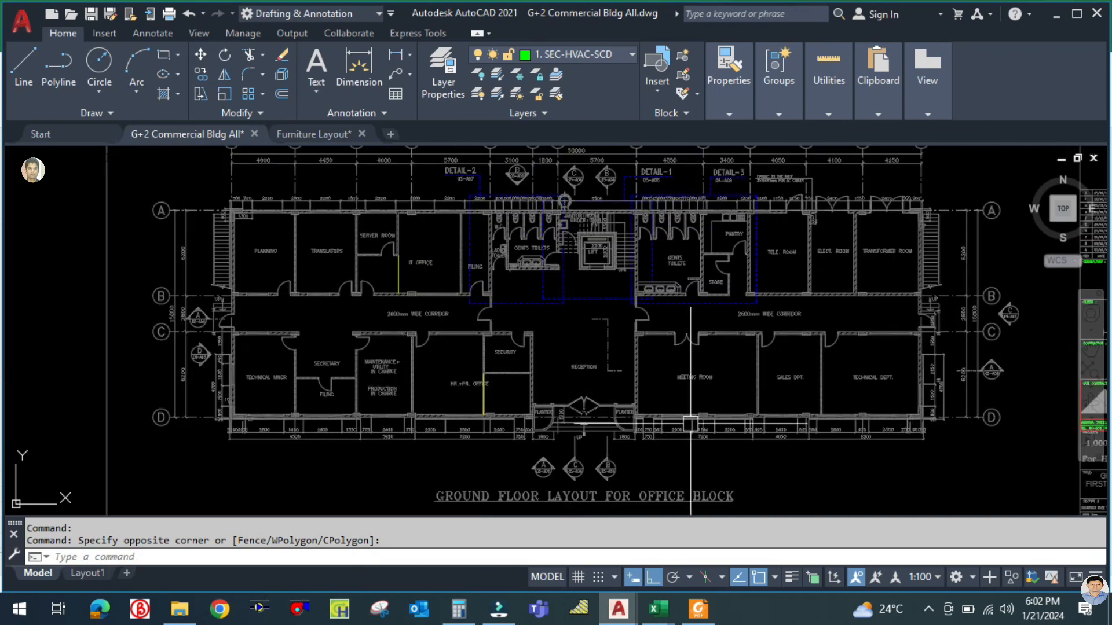
scroll(564, 394, up, 2)
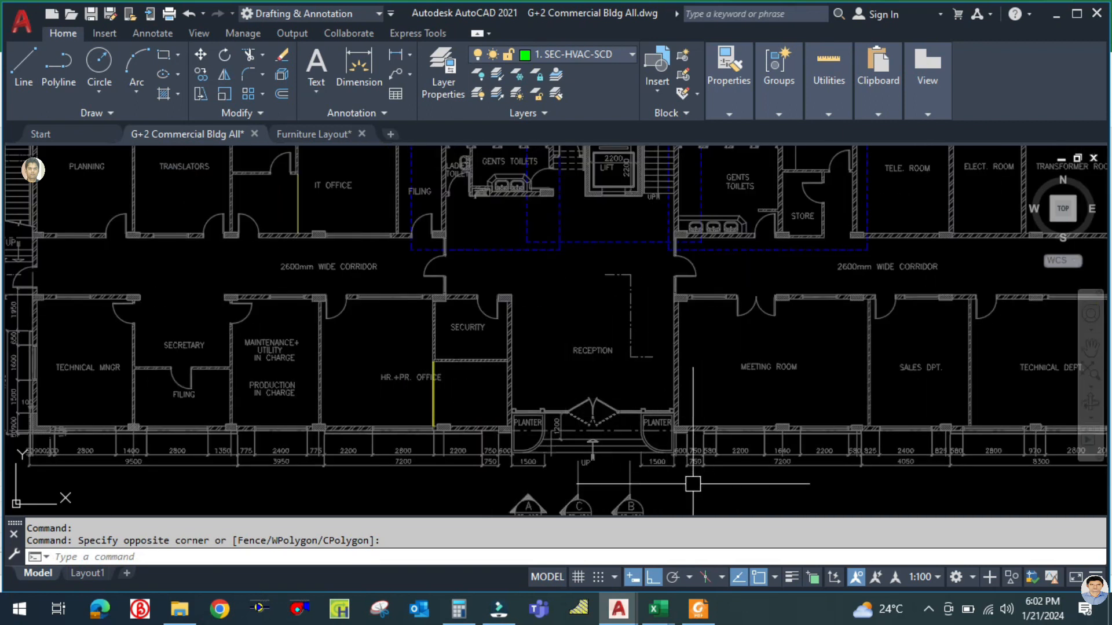
scroll(646, 449, down, 2)
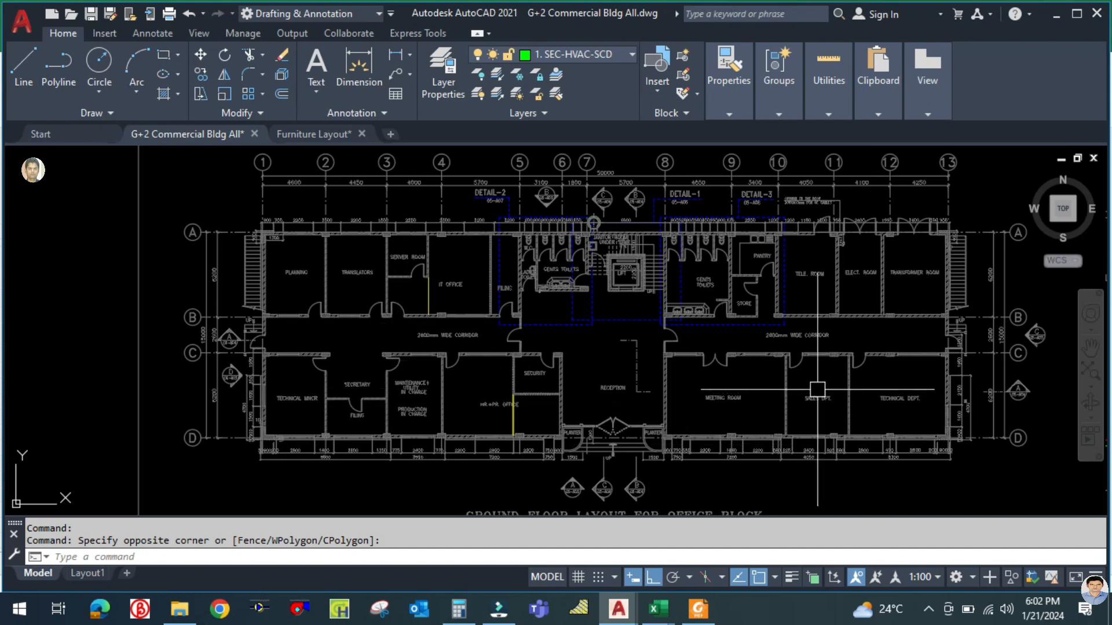
scroll(767, 424, up, 2)
scroll(767, 424, down, 2)
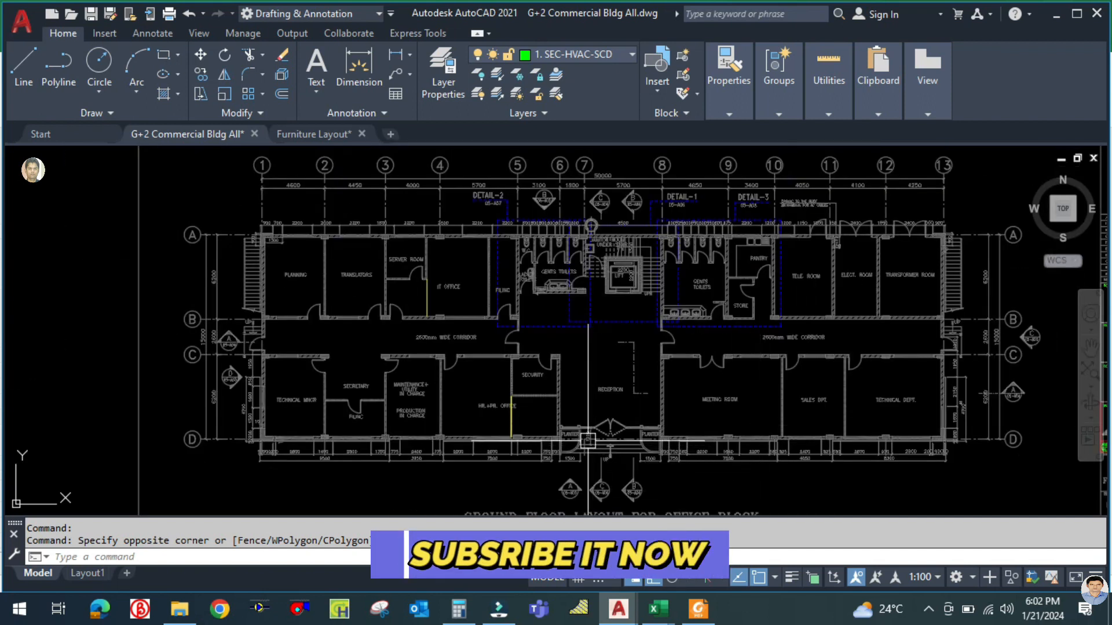
scroll(654, 439, up, 4)
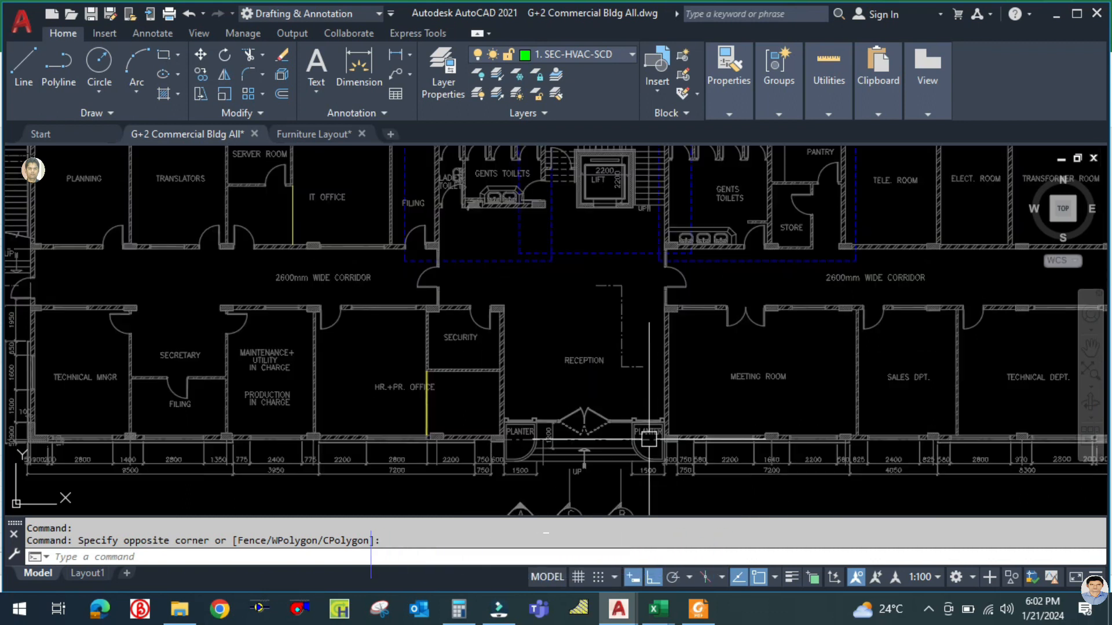
scroll(663, 454, down, 2)
Step: Return to the AC Thermal Load Schedule in Excel and enter GF-FCU-006 as the unit reference below GF-FCU-005
mouse_move(661, 615)
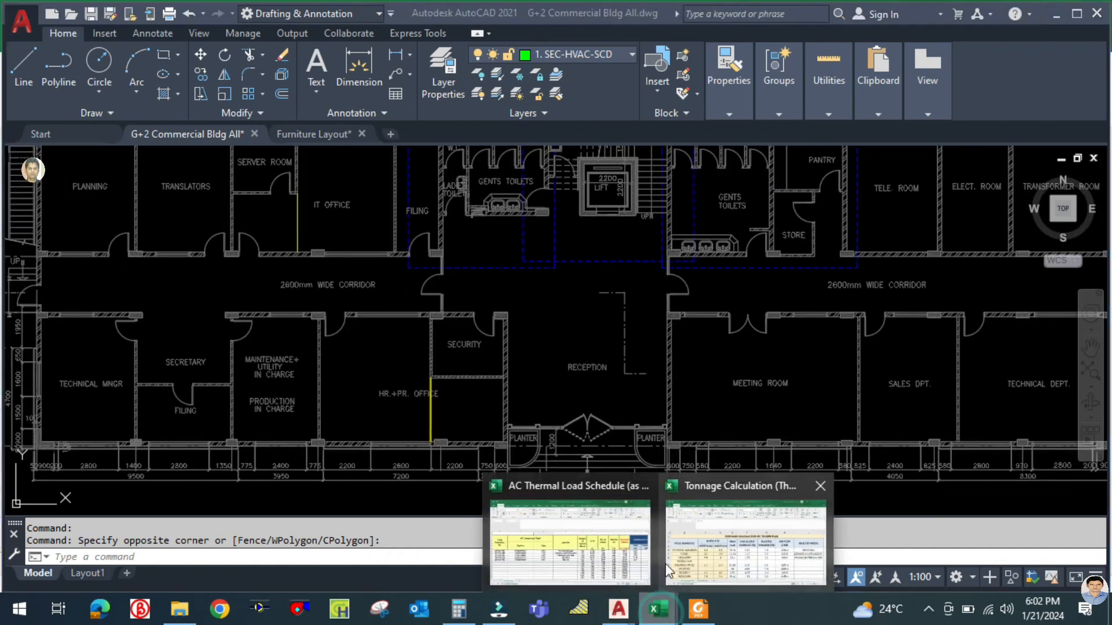
click(692, 551)
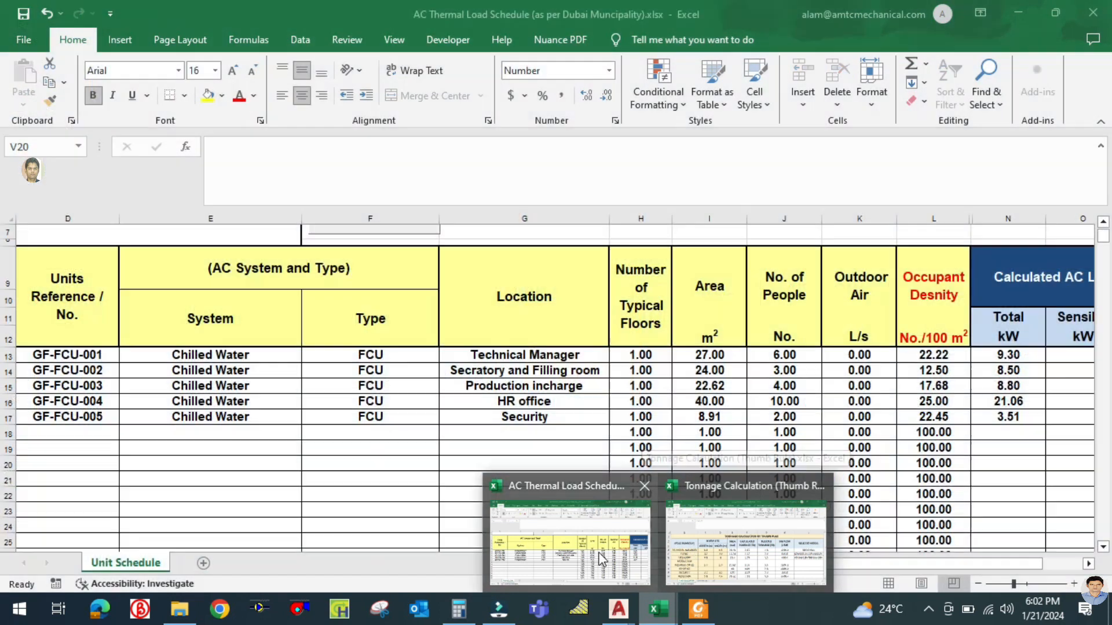
click(571, 545)
drag(637, 563, 628, 565)
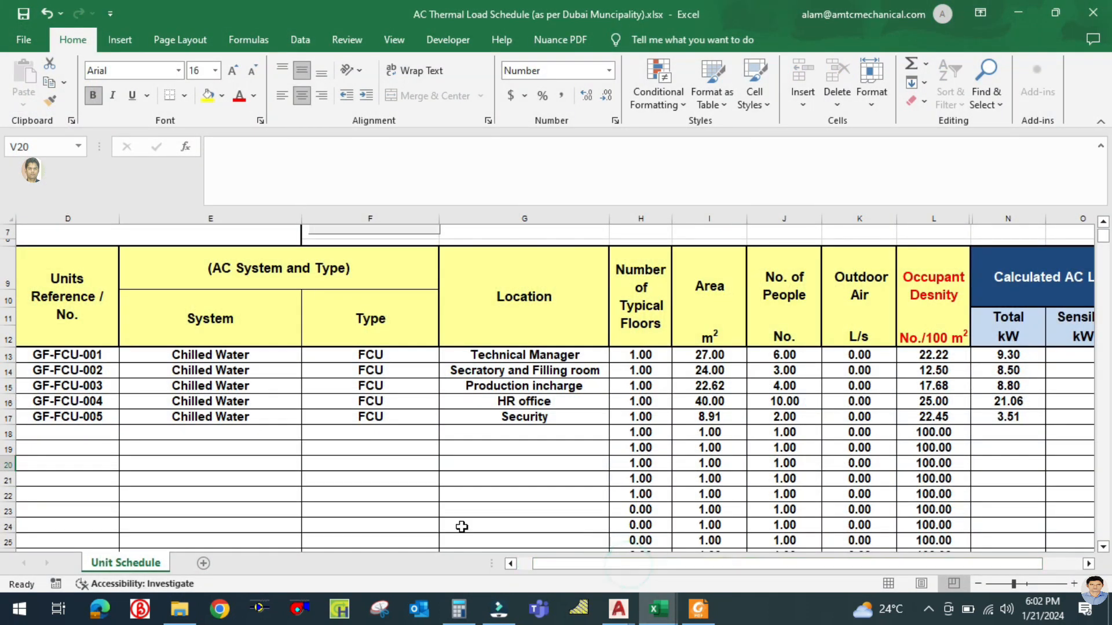
click(105, 437)
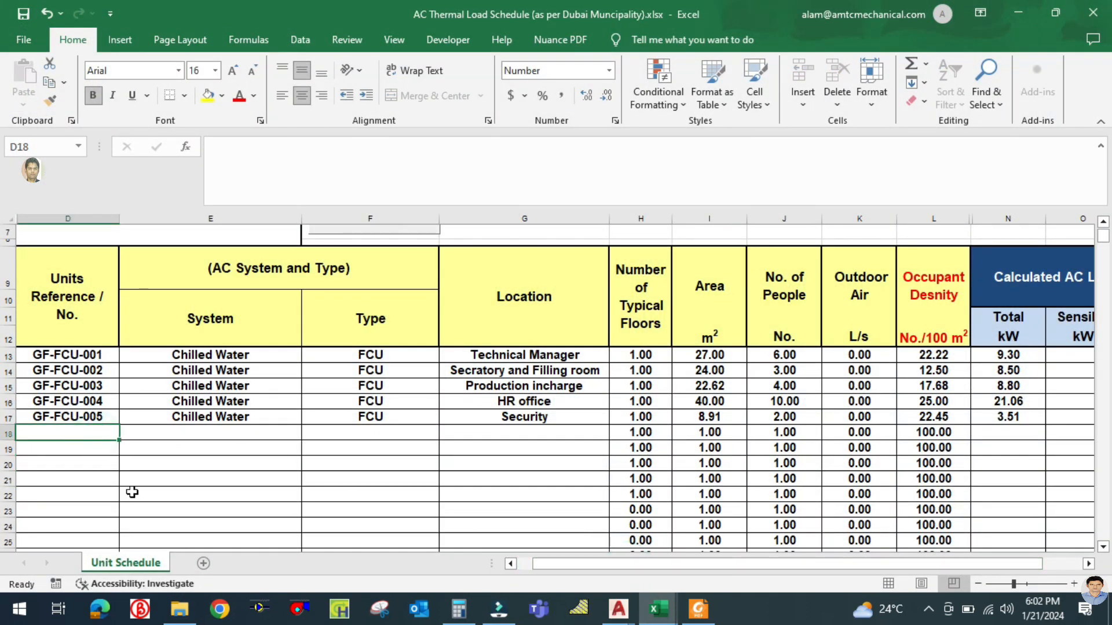
key(Caps_Lock)
text(GF-FCU-006)
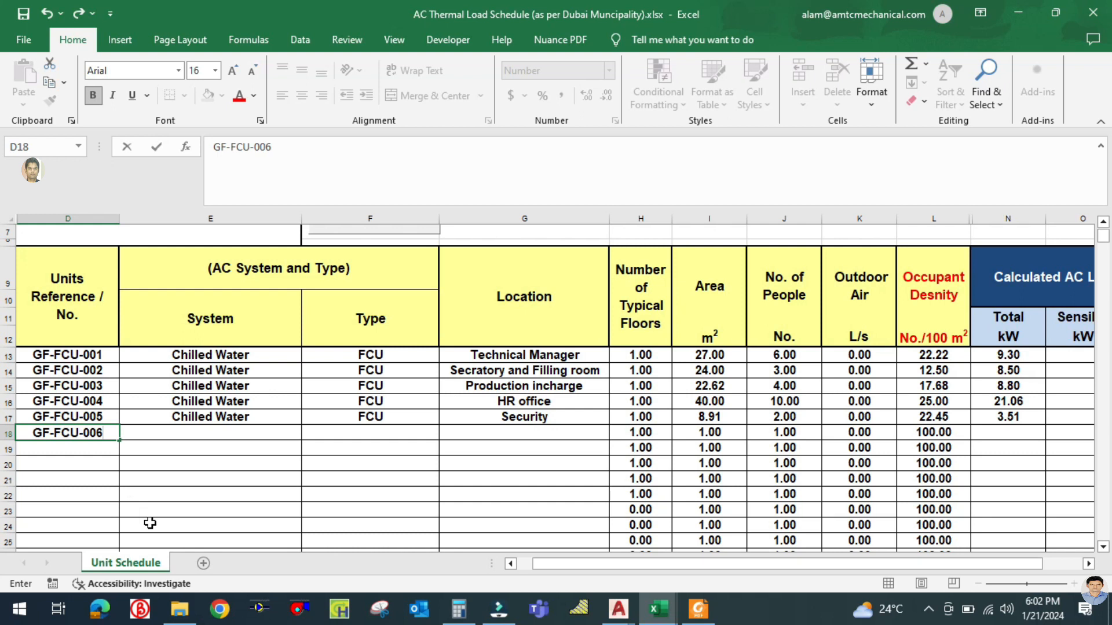
click(150, 522)
Step: Set the GF-FCU-006 row's system to Chilled Water and its type to FCU
click(232, 435)
click(311, 434)
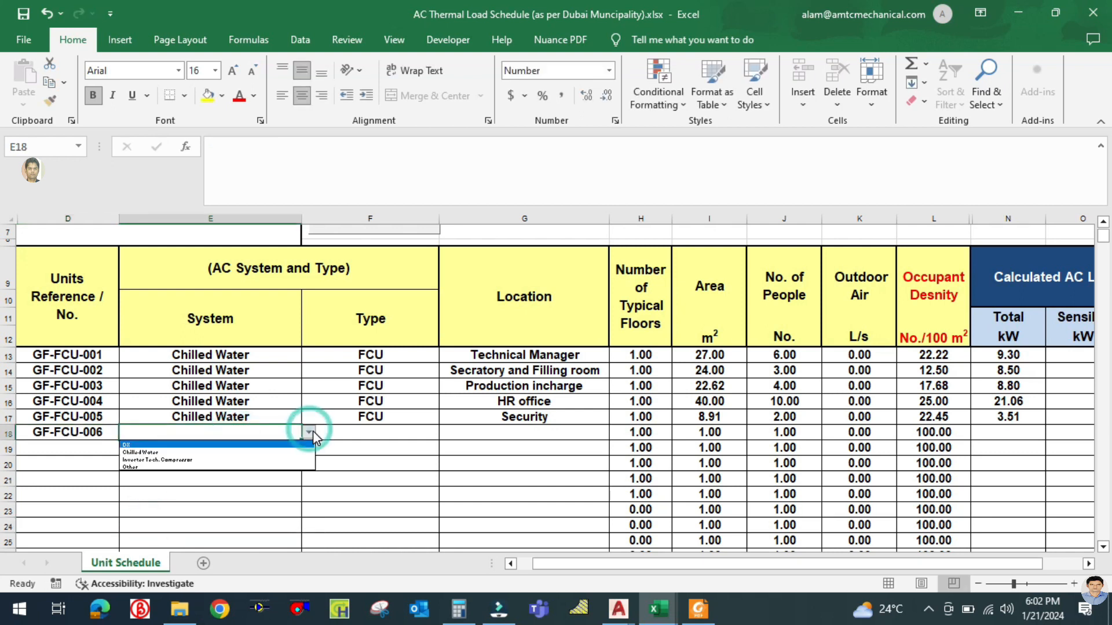
click(249, 447)
click(383, 433)
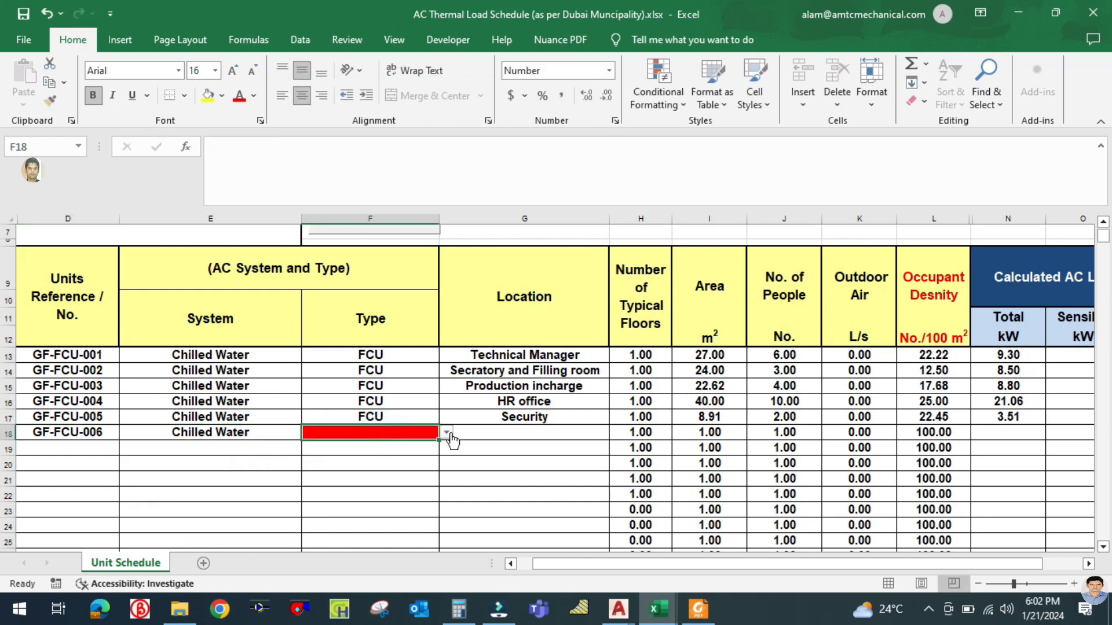
click(447, 433)
click(330, 447)
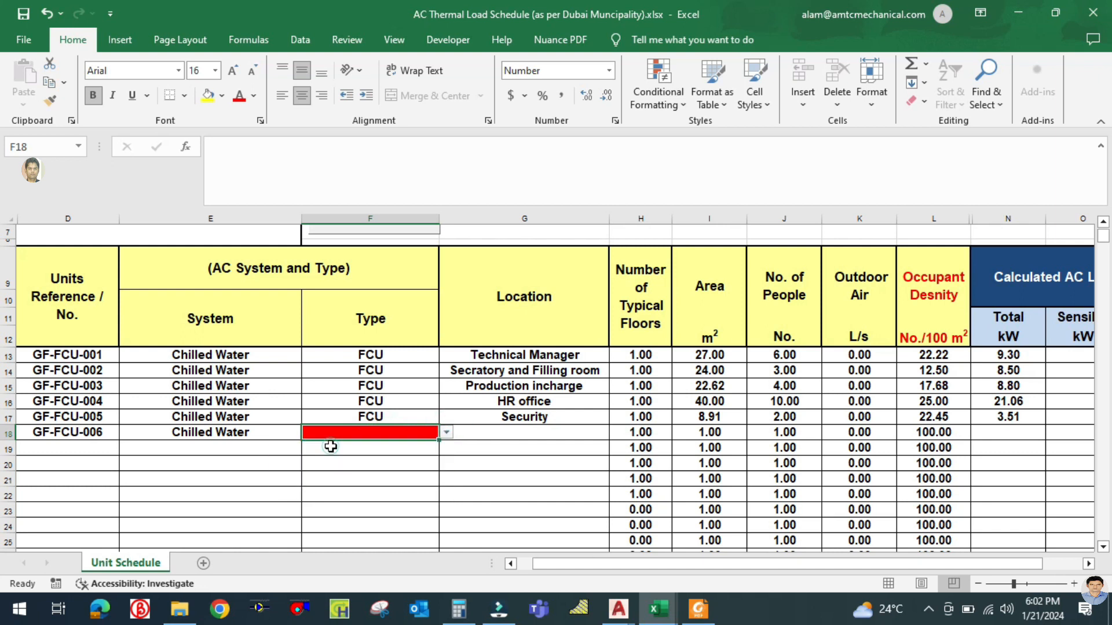
Step: Enter Reception as the location of unit GF-FCU-006
click(496, 430)
key(Caps_Lock)
text(Re)
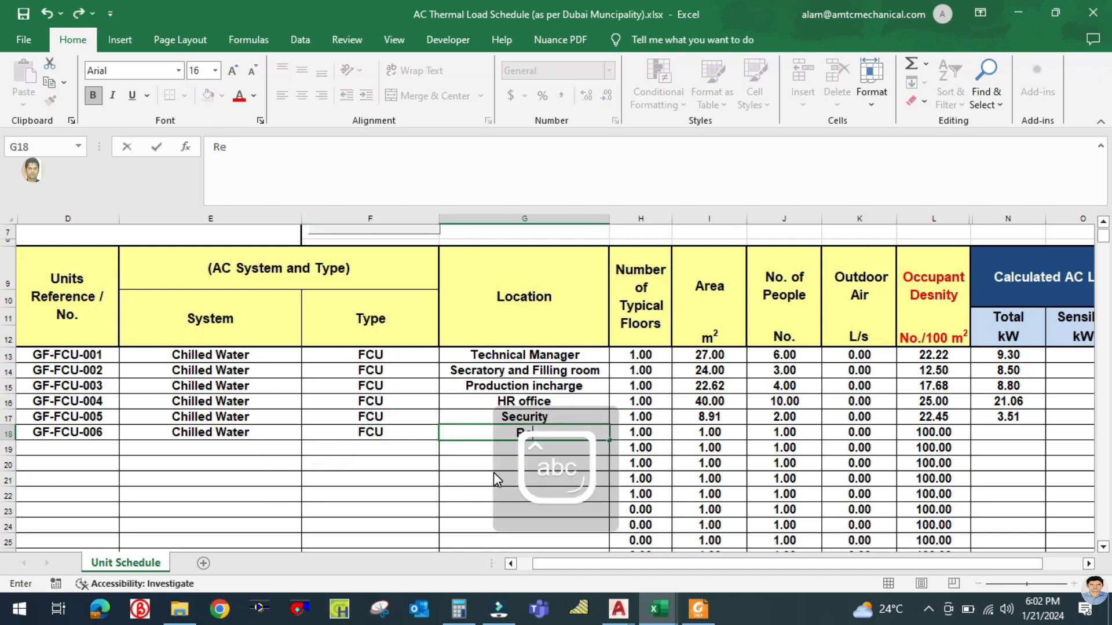
text(ception)
click(494, 473)
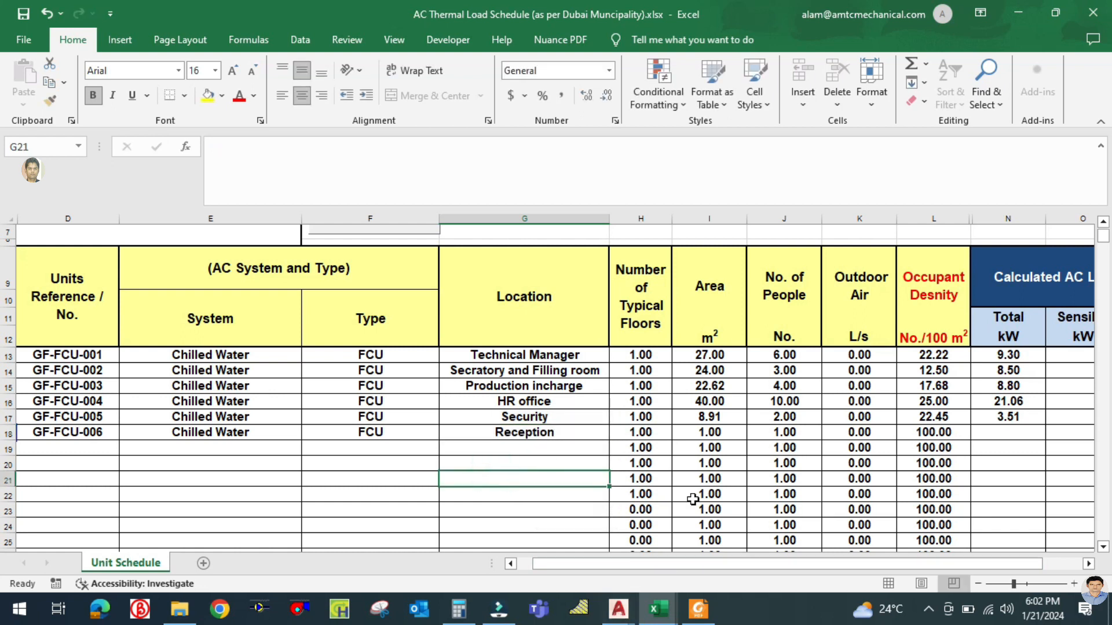
Step: Look up the reception's area in the Tonnage Calculation workbook and enter 39.22 m² in the load schedule's Reception row
click(658, 608)
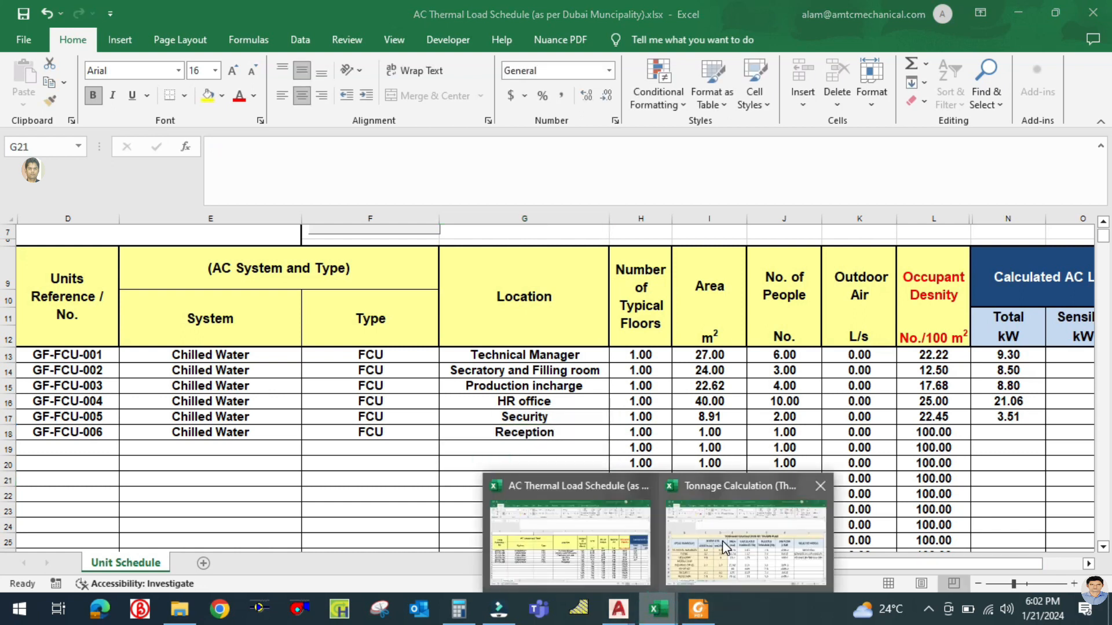
click(722, 541)
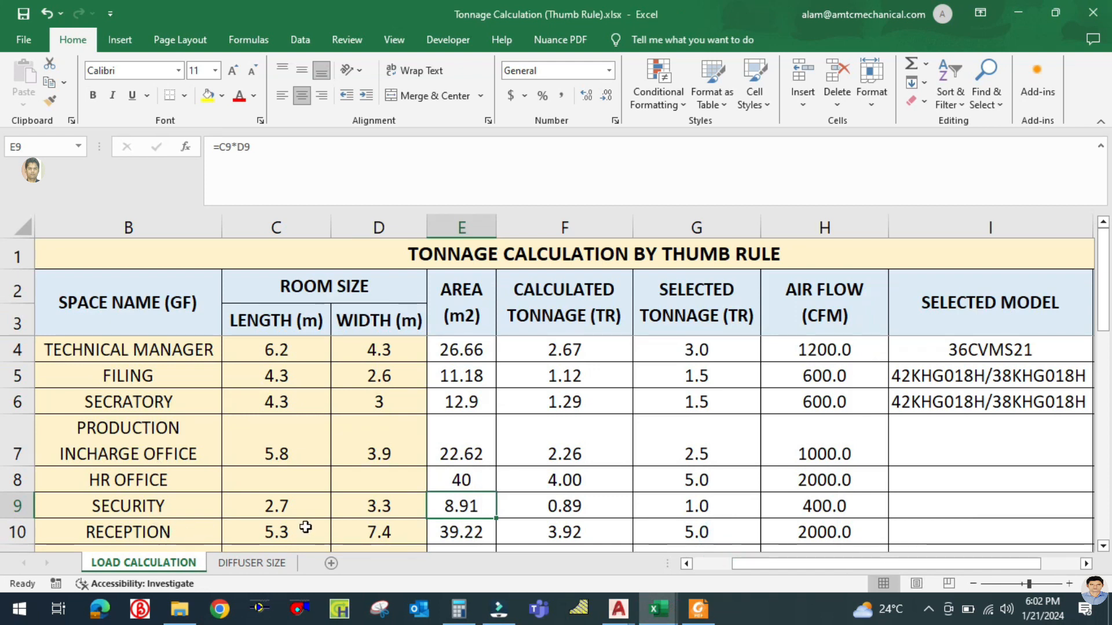
click(436, 529)
click(659, 608)
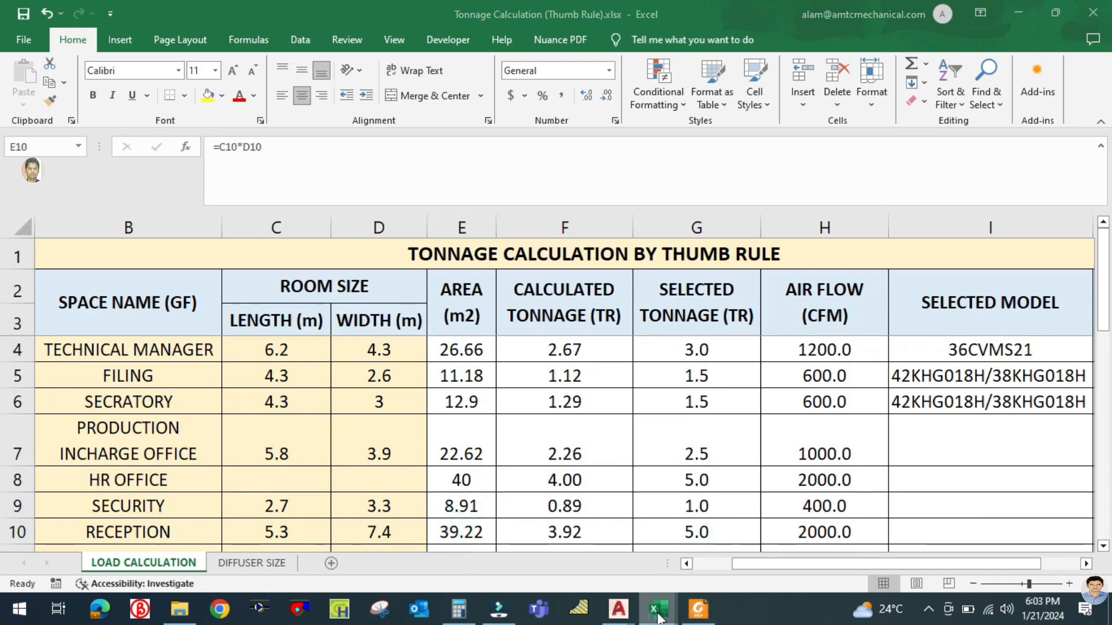
click(595, 564)
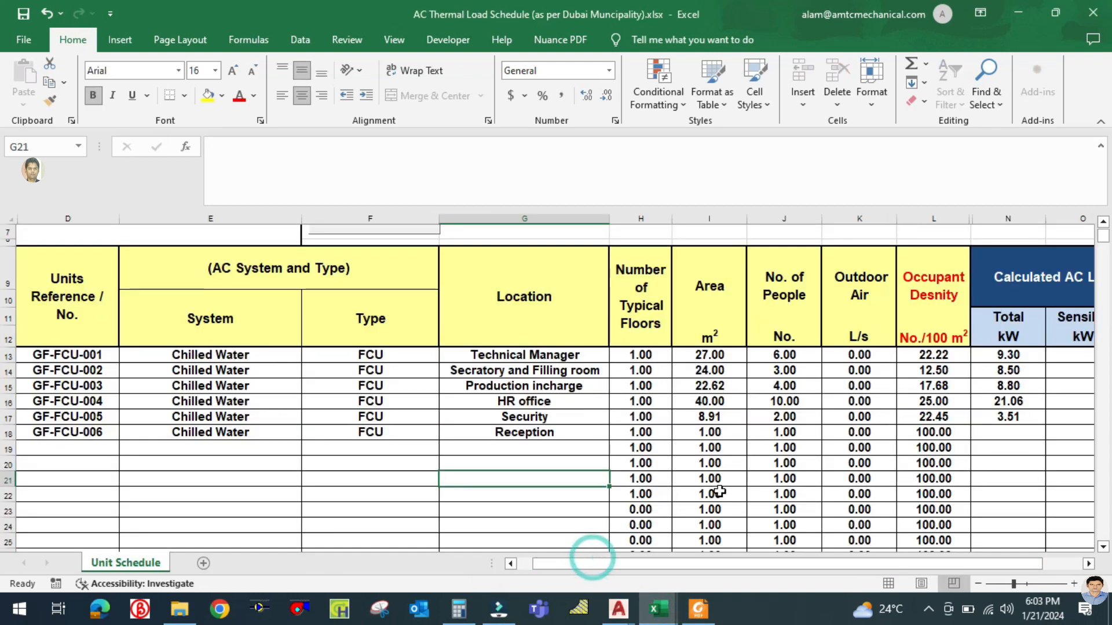
click(705, 433)
text(39.2)
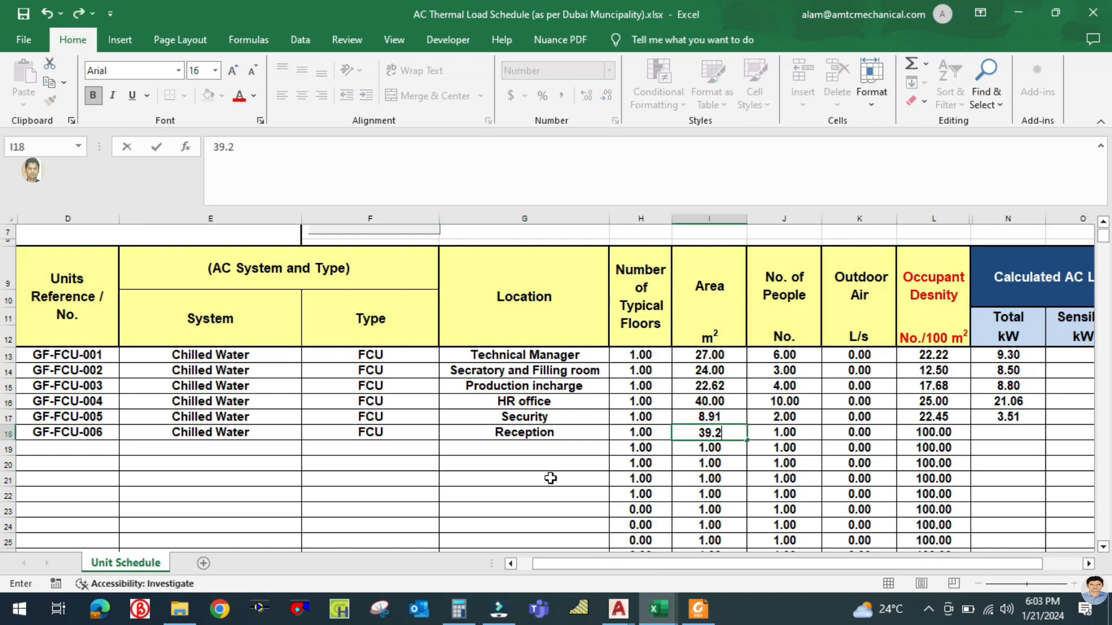
text(2)
Step: Check the reception seating in the Furniture Layout drawing in AutoCAD and set the Reception row's number of people to 11 in Excel
click(758, 438)
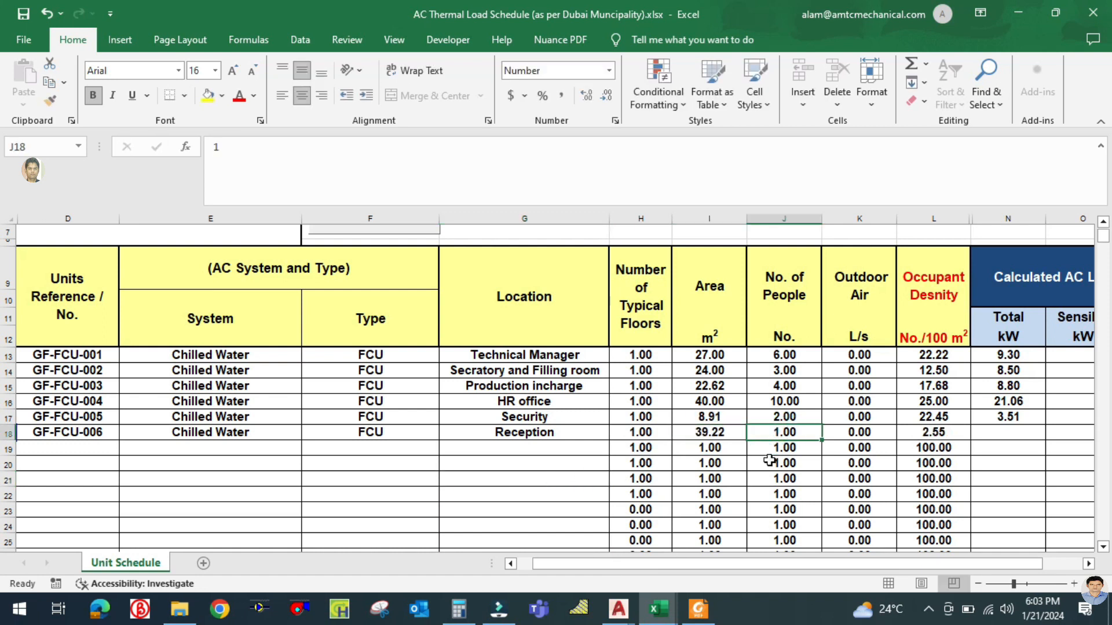
mouse_move(618, 609)
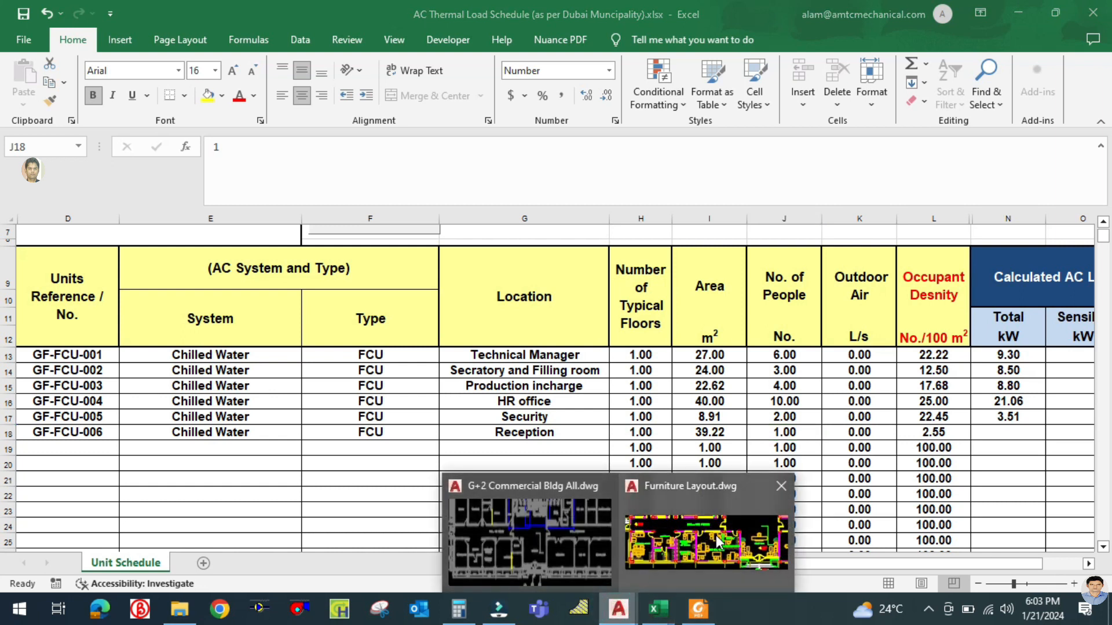
click(717, 538)
drag(744, 494, 443, 491)
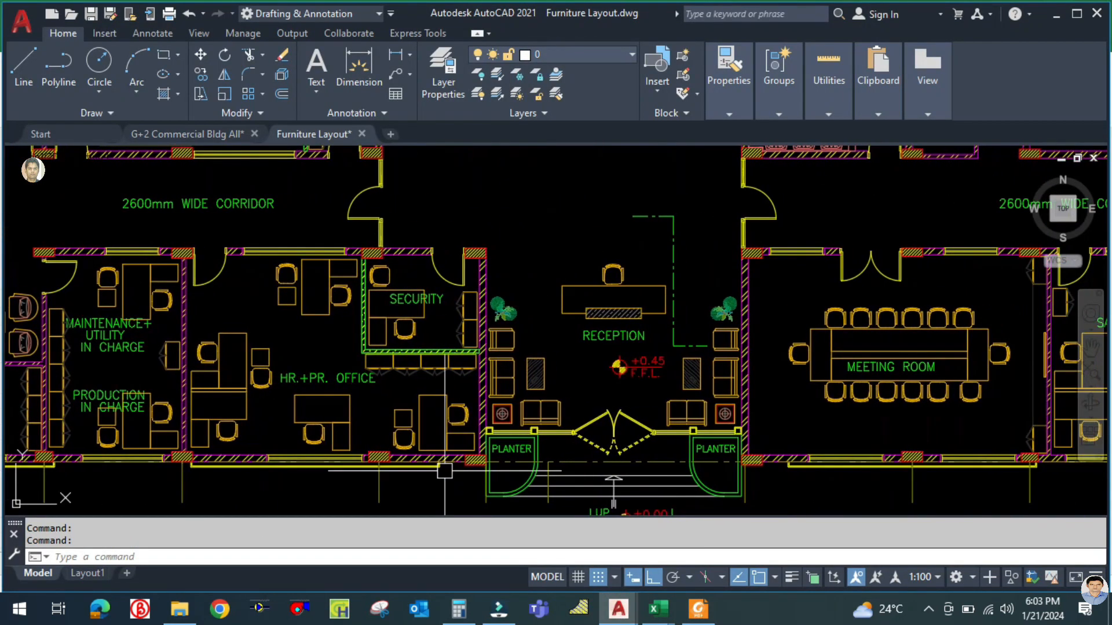
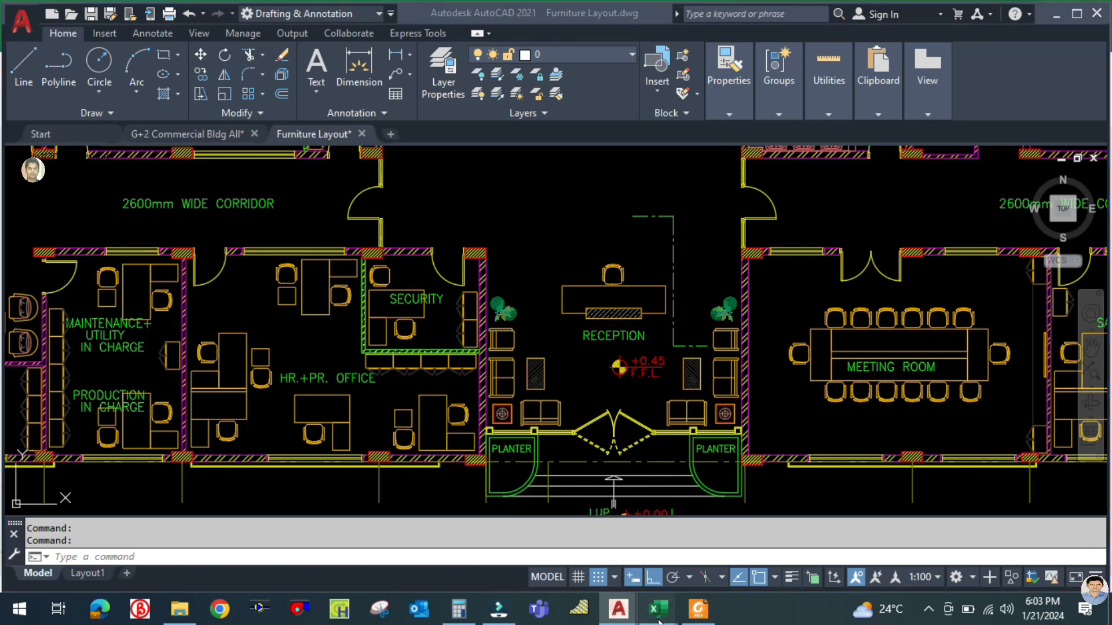
mouse_move(658, 609)
click(585, 554)
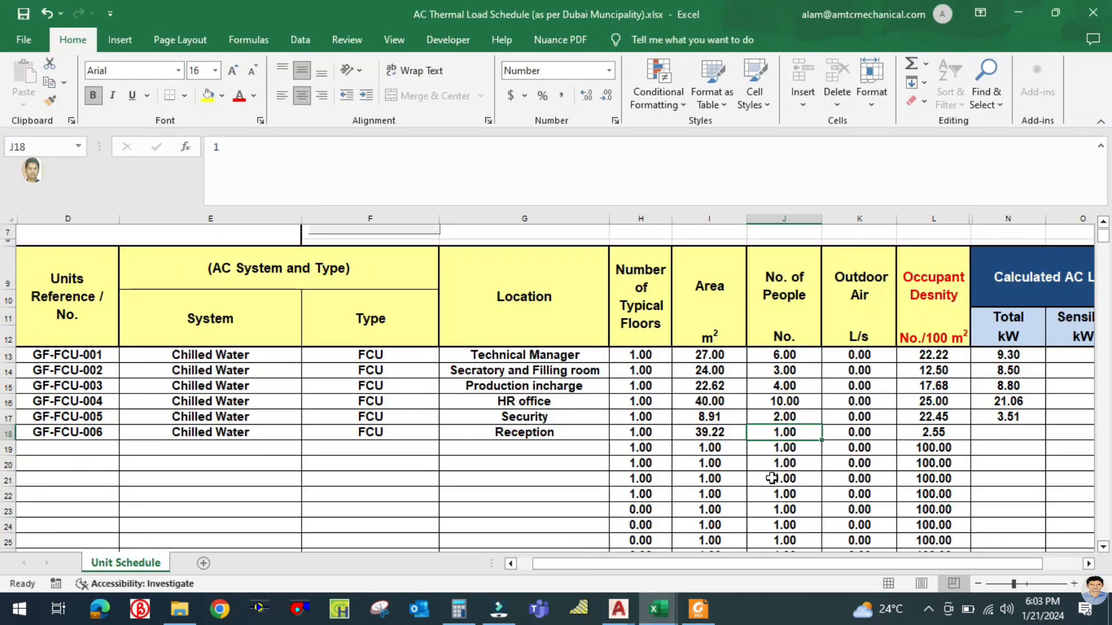
text(11)
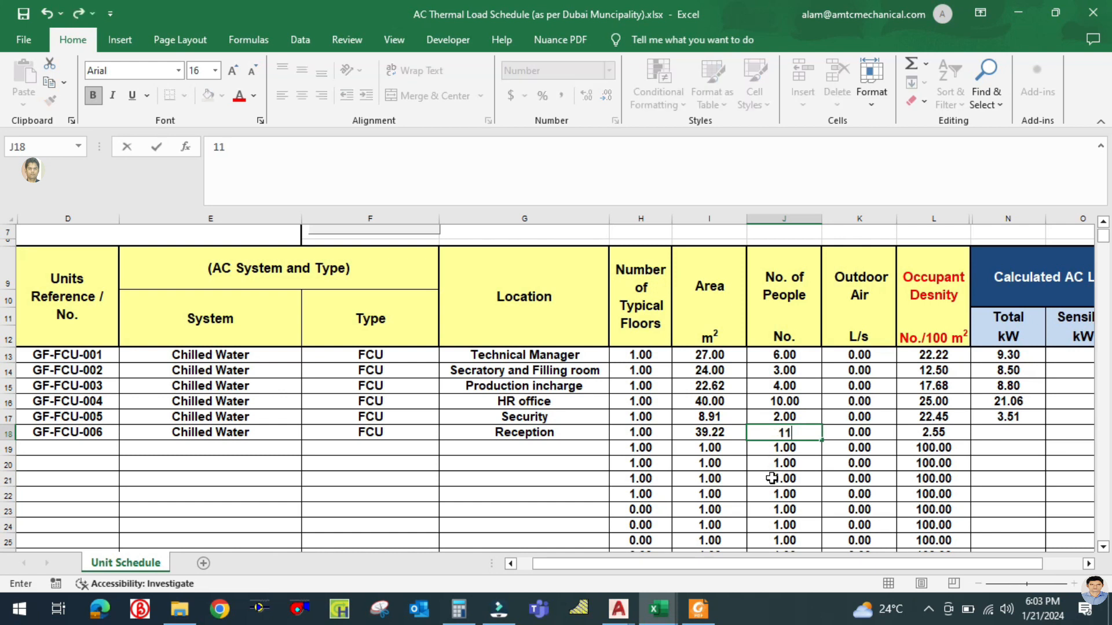
click(871, 431)
click(928, 431)
Step: Select the Reception row's calculated total load cell, and look up the reception's calculated tonnage in the Tonnage Calculation workbook
drag(938, 563, 958, 563)
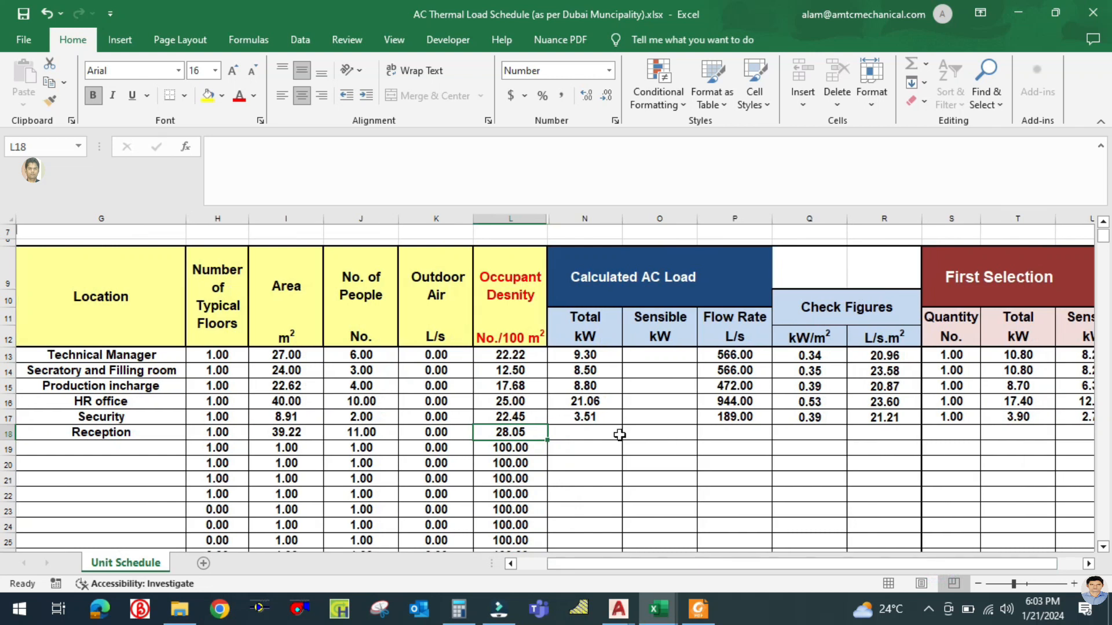
click(608, 435)
mouse_move(654, 614)
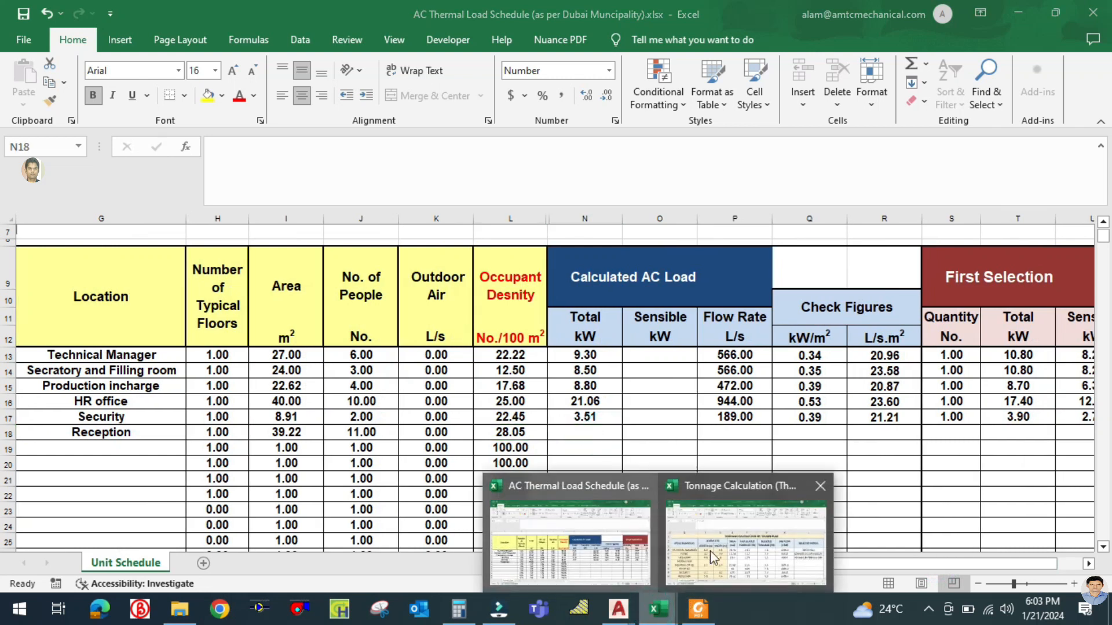
click(730, 548)
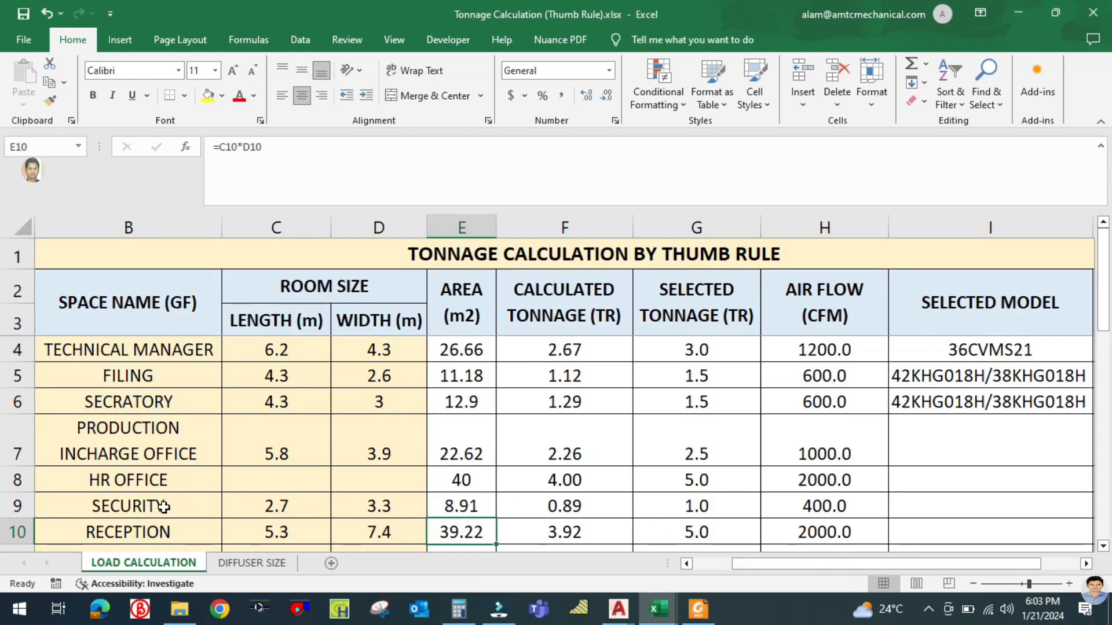
click(582, 534)
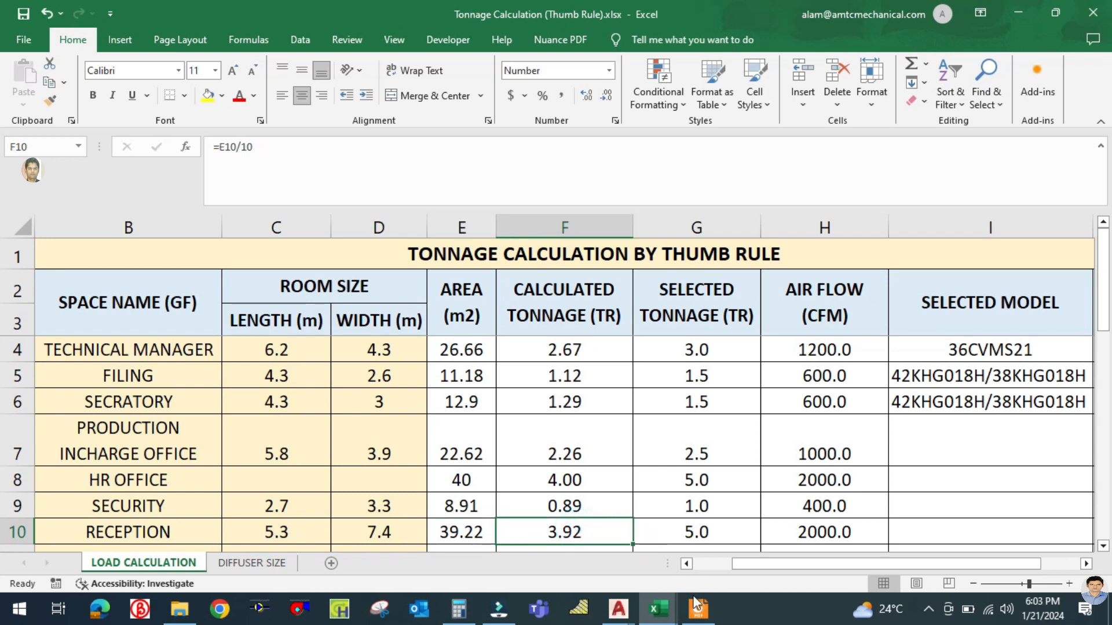
Step: Return to the AC Thermal Load Schedule workbook and multiply 3.91 by 3.51 in Calculator for the reception's total load in kW
mouse_move(657, 609)
click(579, 544)
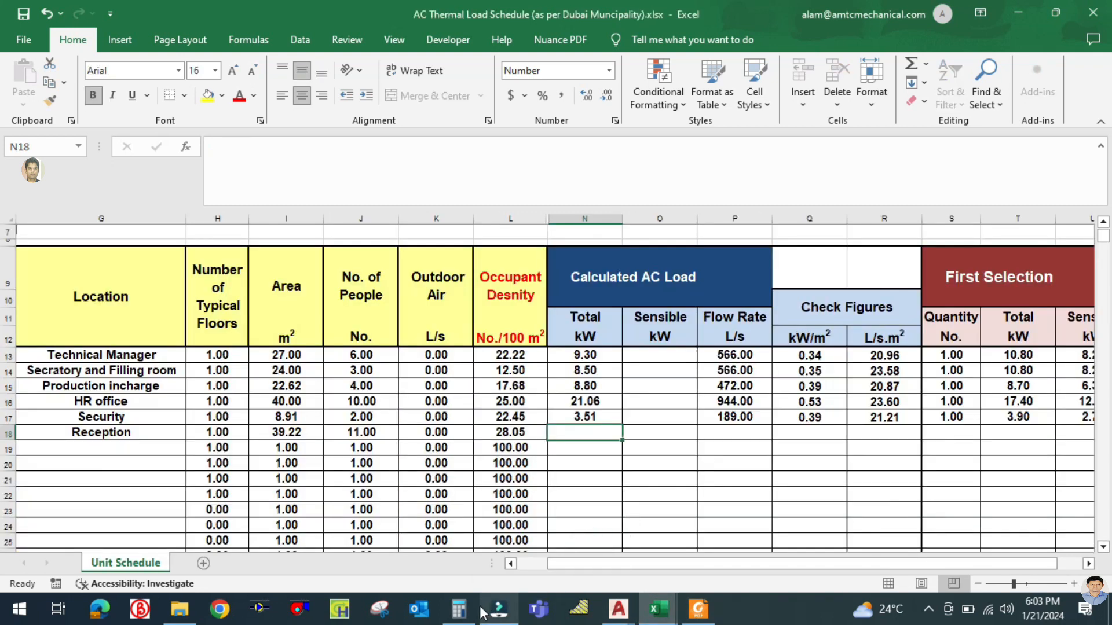
click(458, 609)
click(310, 338)
text(3.91)
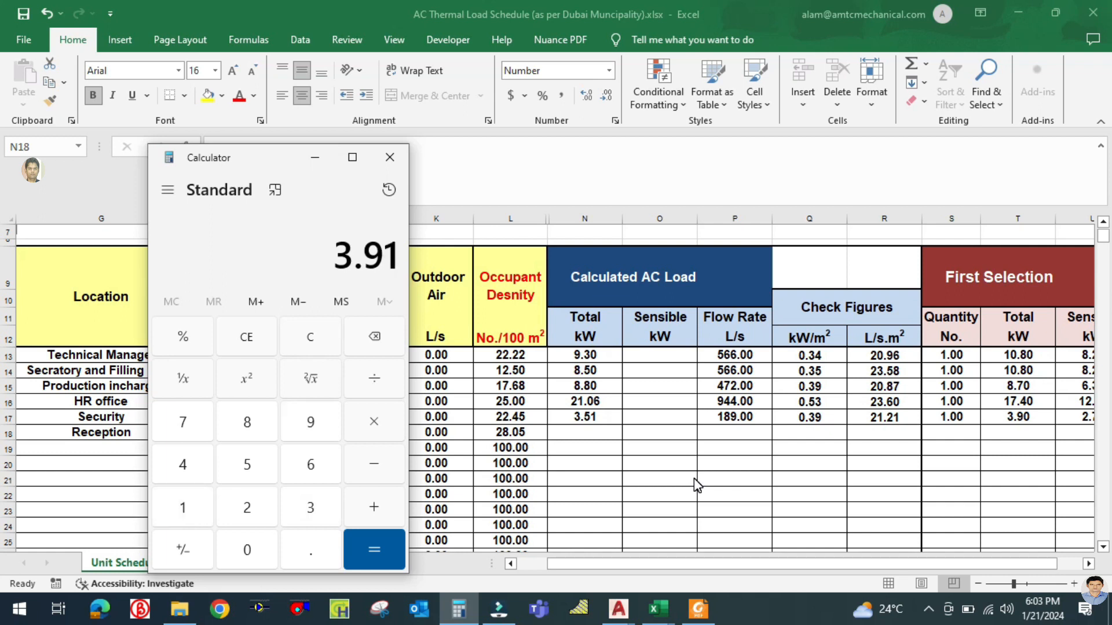
text(3.51)
key(Return)
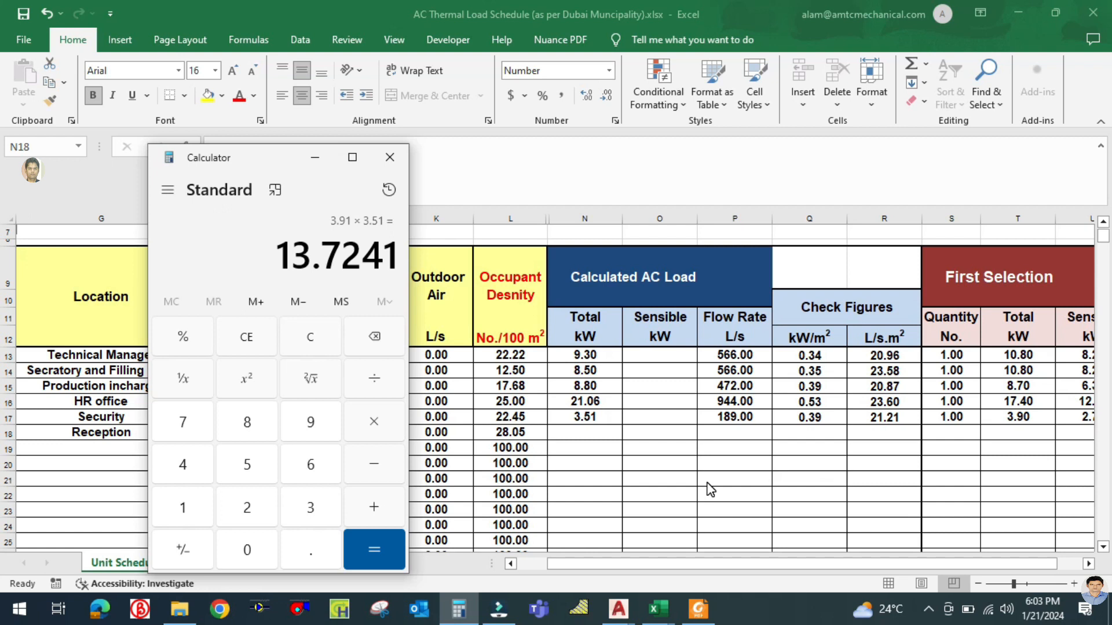
Step: Enter 13.72 kW as the Reception row's calculated total load in the AC Thermal Load Schedule workbook
key(alt+Tab)
text(13)
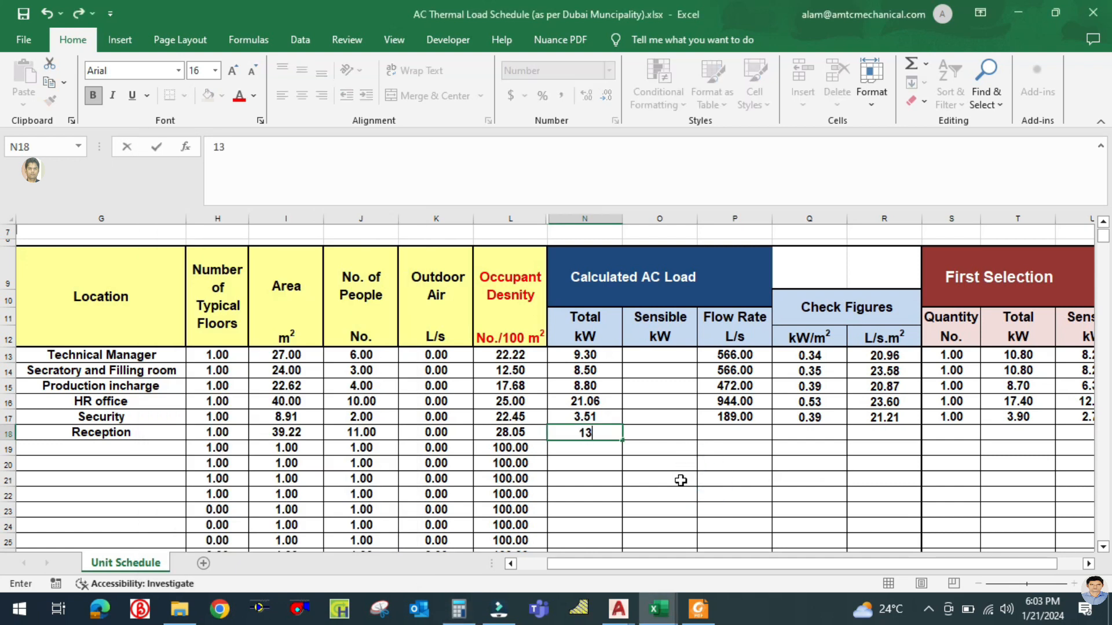
text(.72)
click(680, 481)
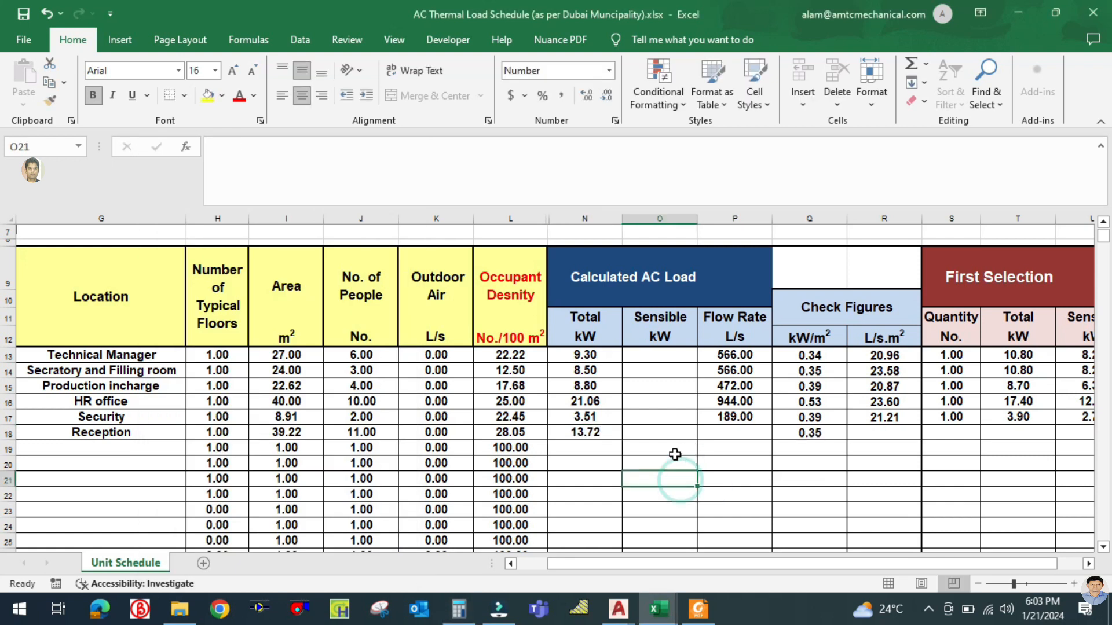
Step: Look up the reception's air flow in the Tonnage Calculation workbook and enter 944 L/s as the Reception row's calculated flow rate in the load schedule
click(725, 432)
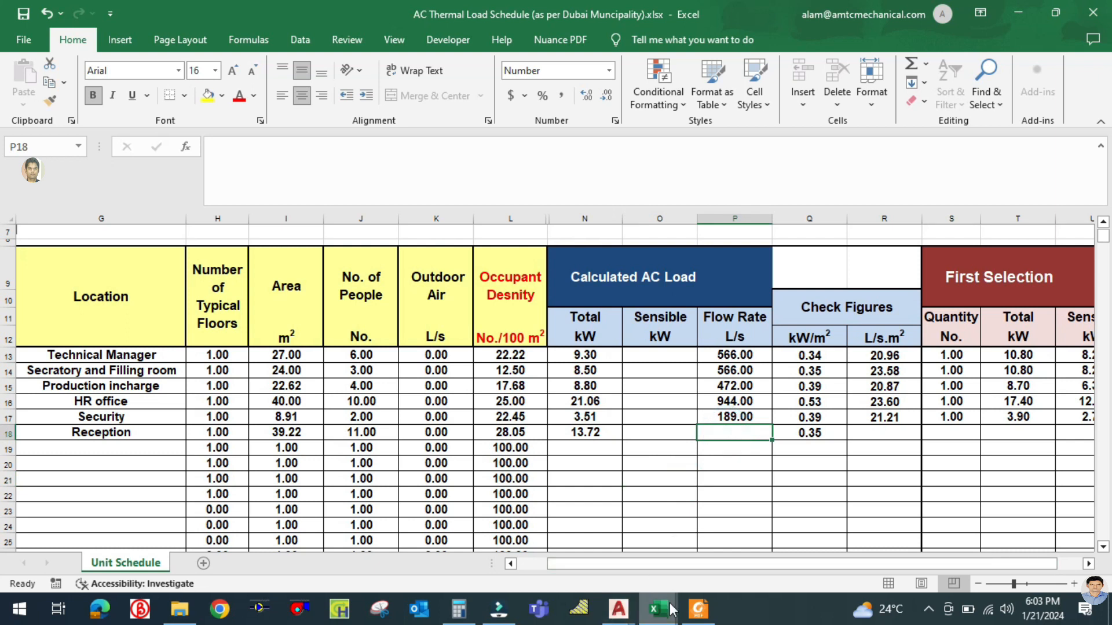
mouse_move(658, 608)
click(728, 547)
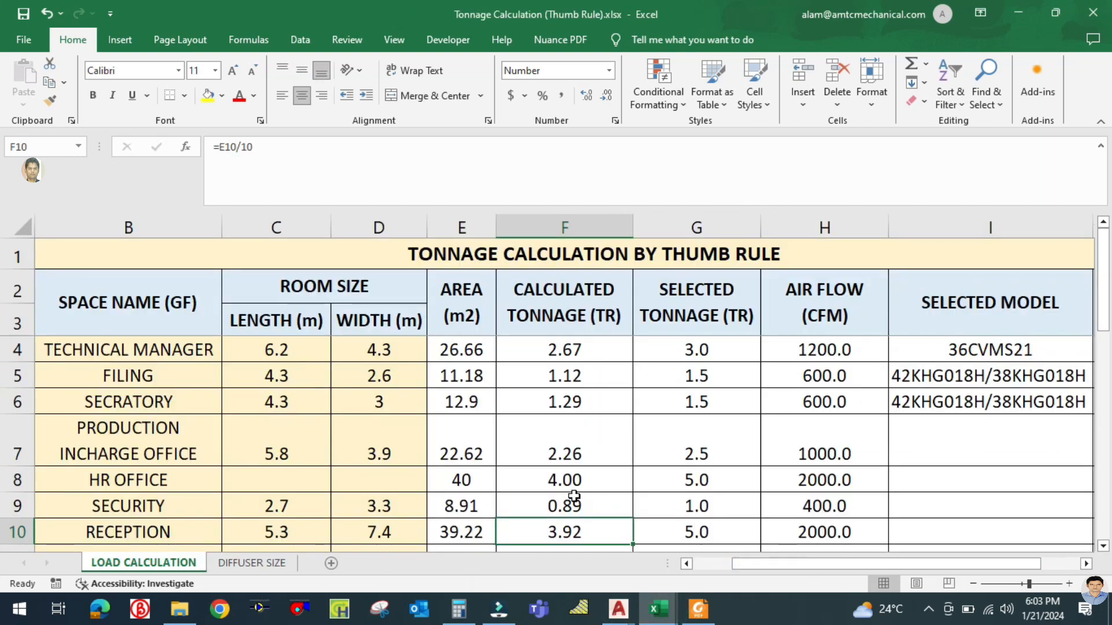
click(819, 533)
mouse_move(658, 608)
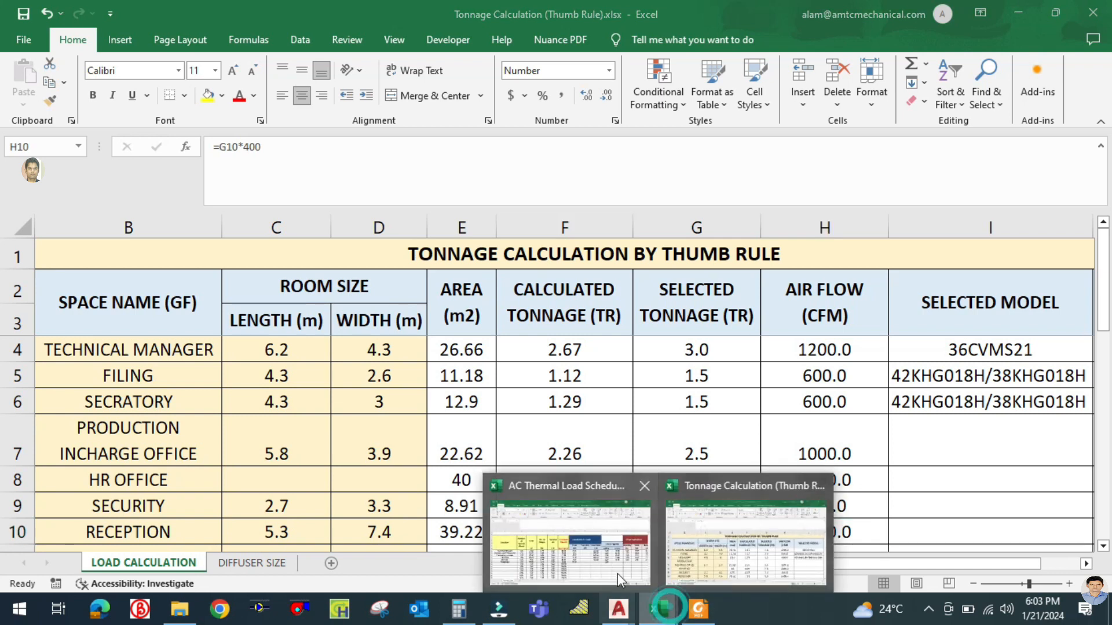
click(578, 557)
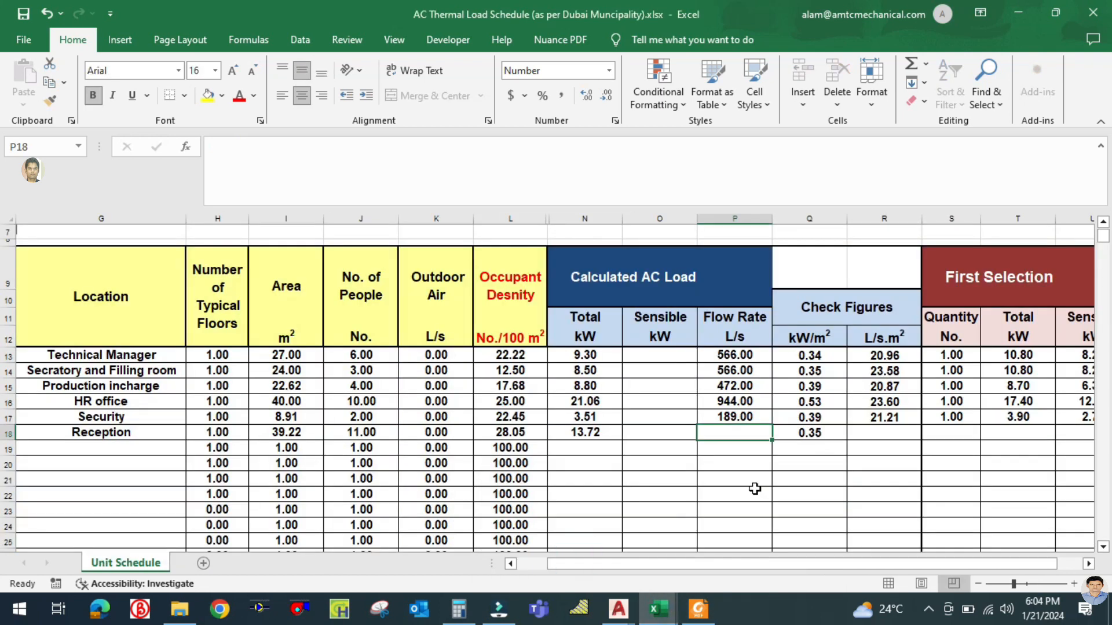
text(944)
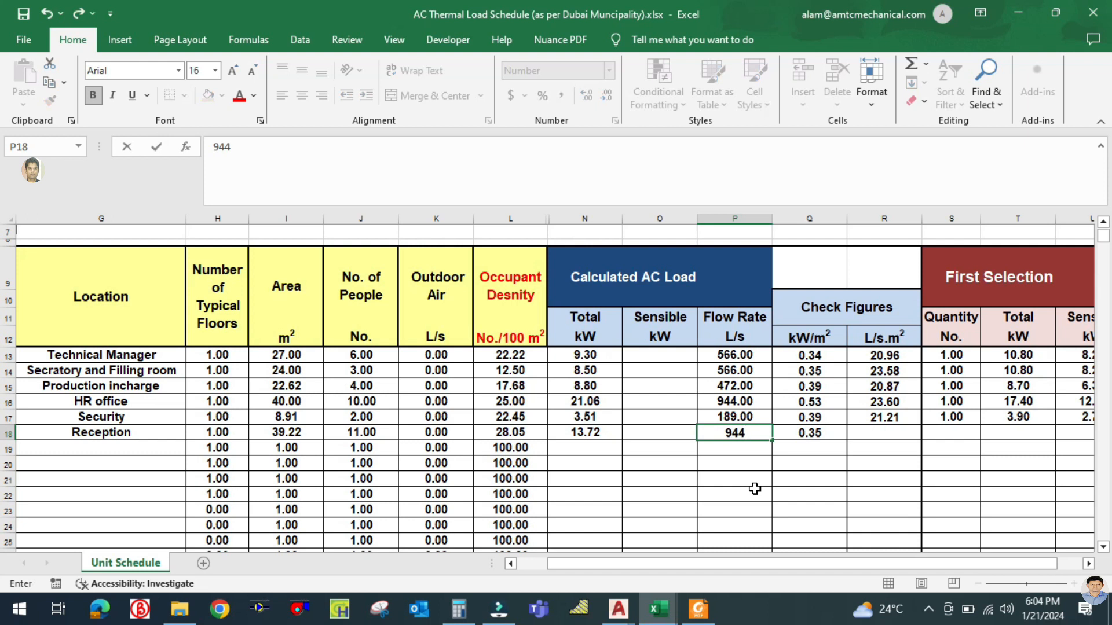
click(755, 489)
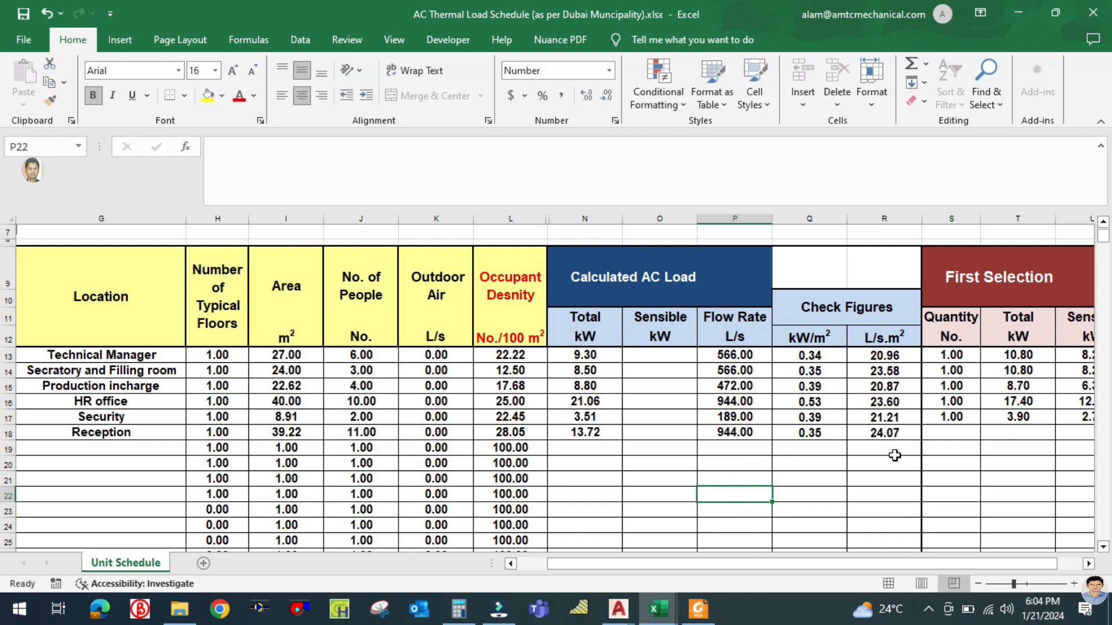
Step: Set the Reception row's first selection quantity to 1 and its total capacity to 17.4 kW
click(939, 436)
text(1)
click(930, 475)
click(1019, 432)
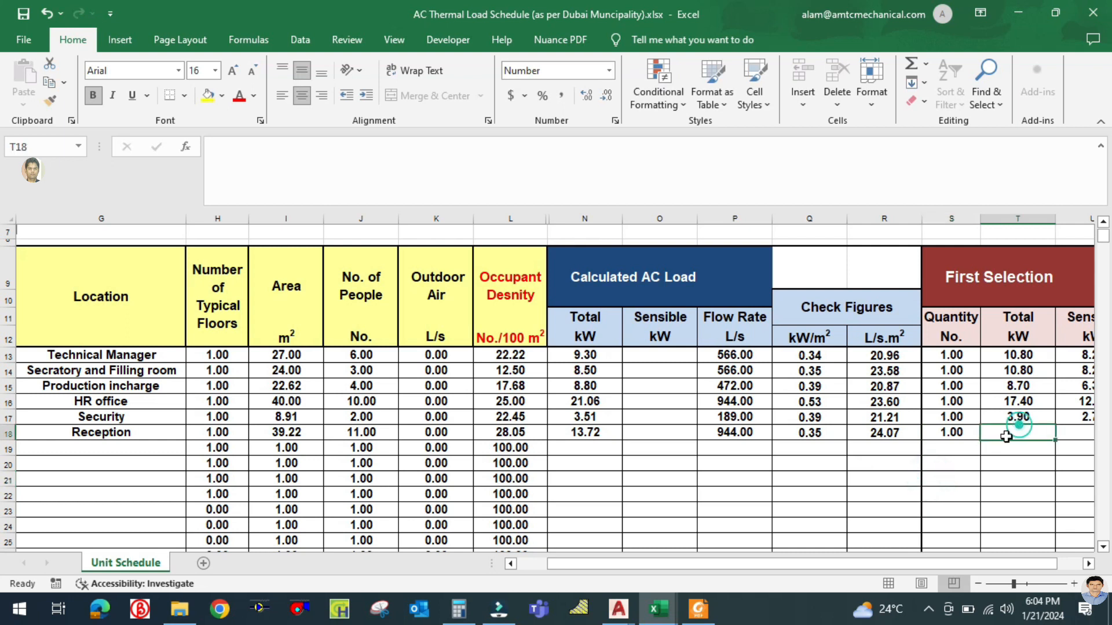
click(705, 612)
click(704, 608)
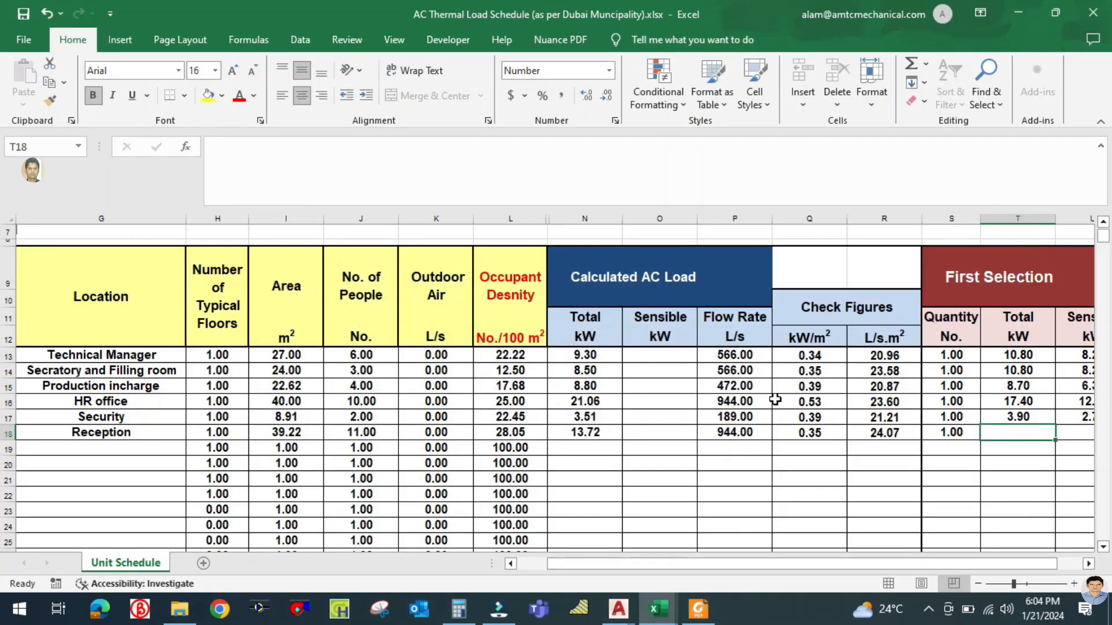
text(17.4)
click(976, 488)
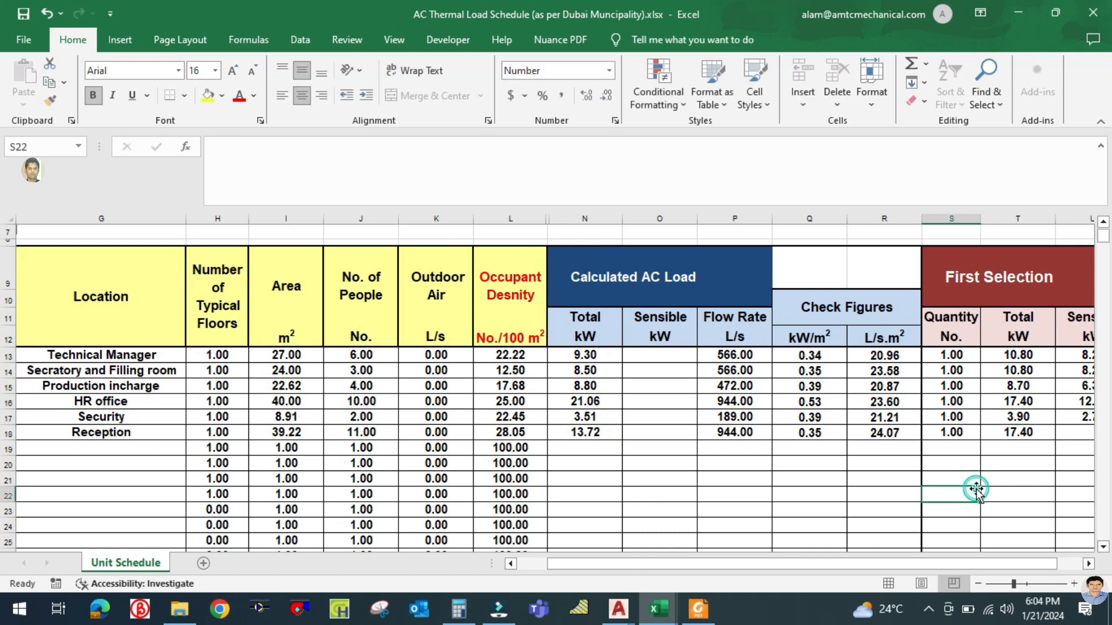
Step: Enter 12.60 kW sensible capacity and 944 L/s flow rate in the Reception row's first selection, and save the workbook
drag(886, 563, 899, 568)
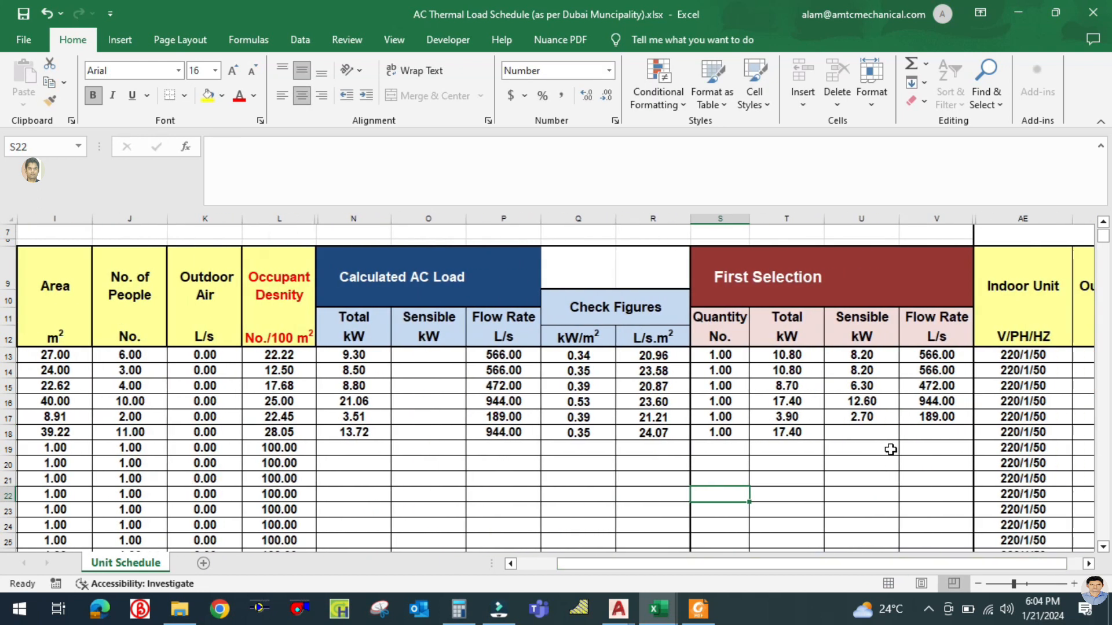
click(862, 434)
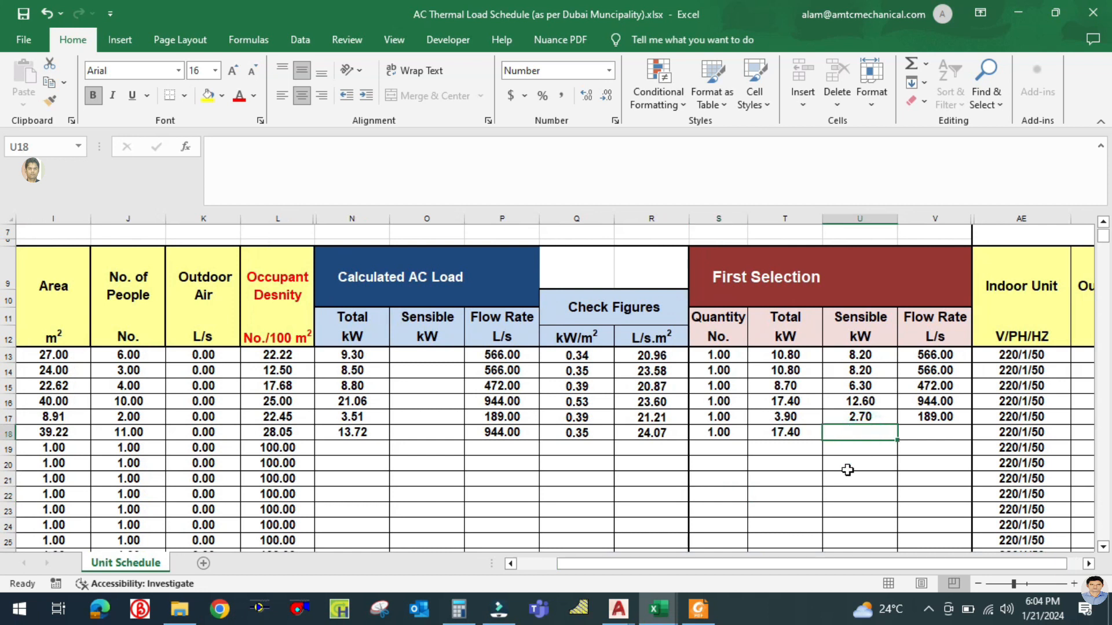
text(12.60)
key(Tab)
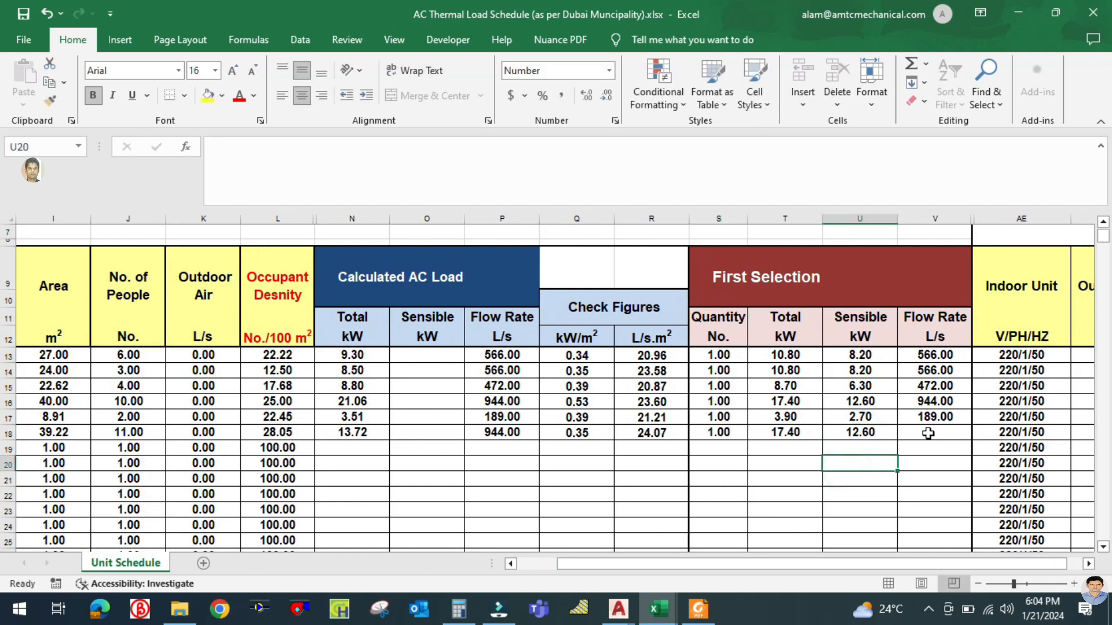
text(944)
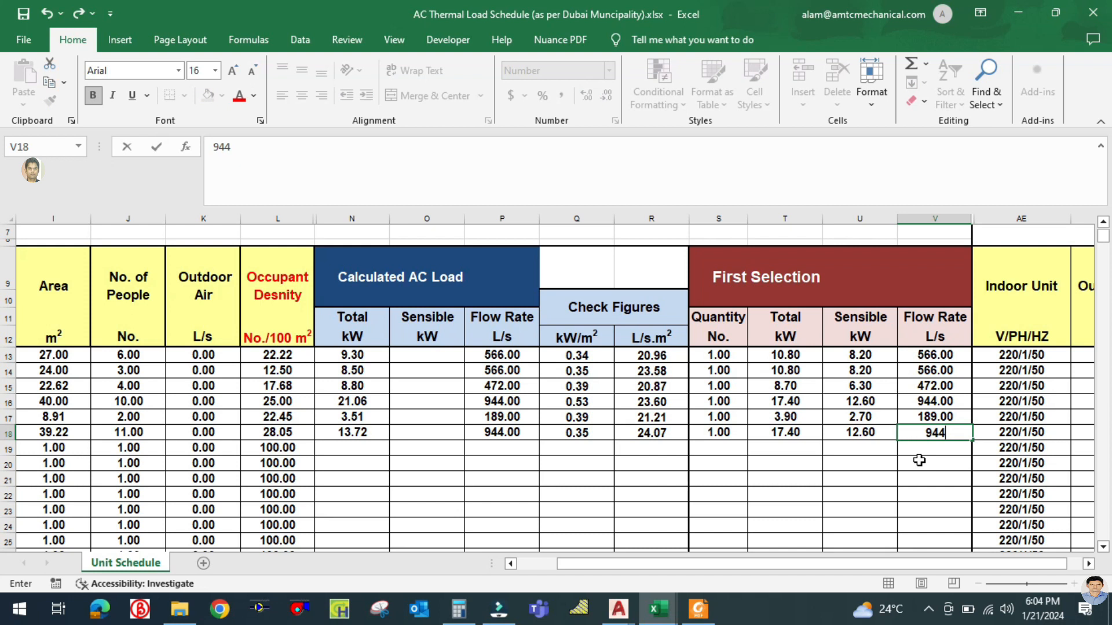
click(906, 444)
click(22, 17)
Step: Check the next room in AutoCAD's G+2 Commercial Bldg plan, and enter GF-FCU-007 as the next unit reference in the Excel load schedule
drag(658, 564, 615, 575)
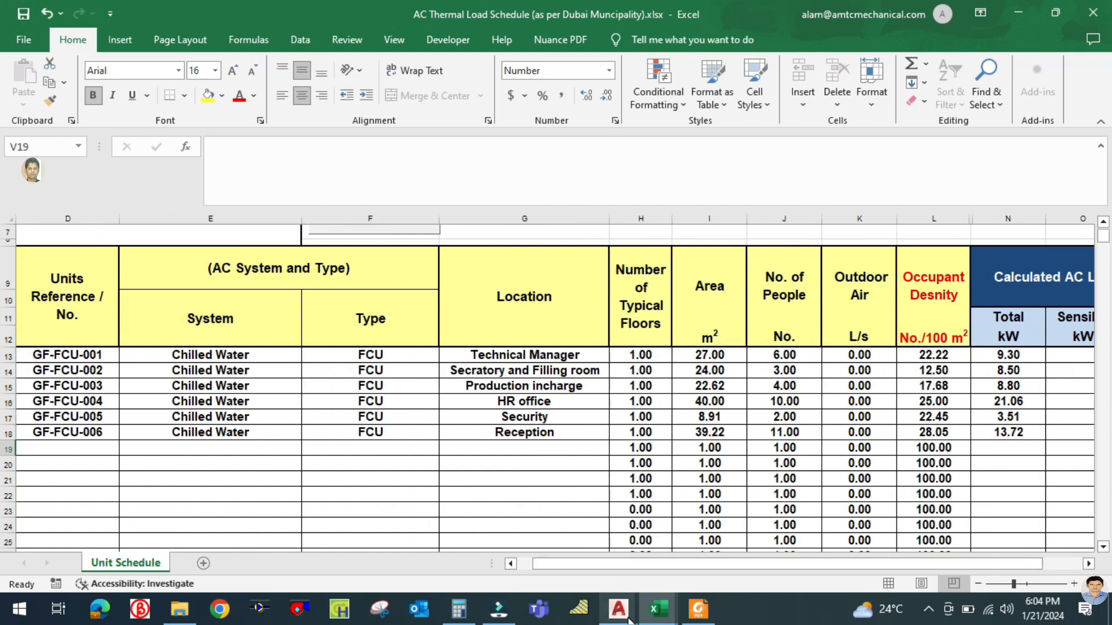
mouse_move(618, 609)
click(496, 541)
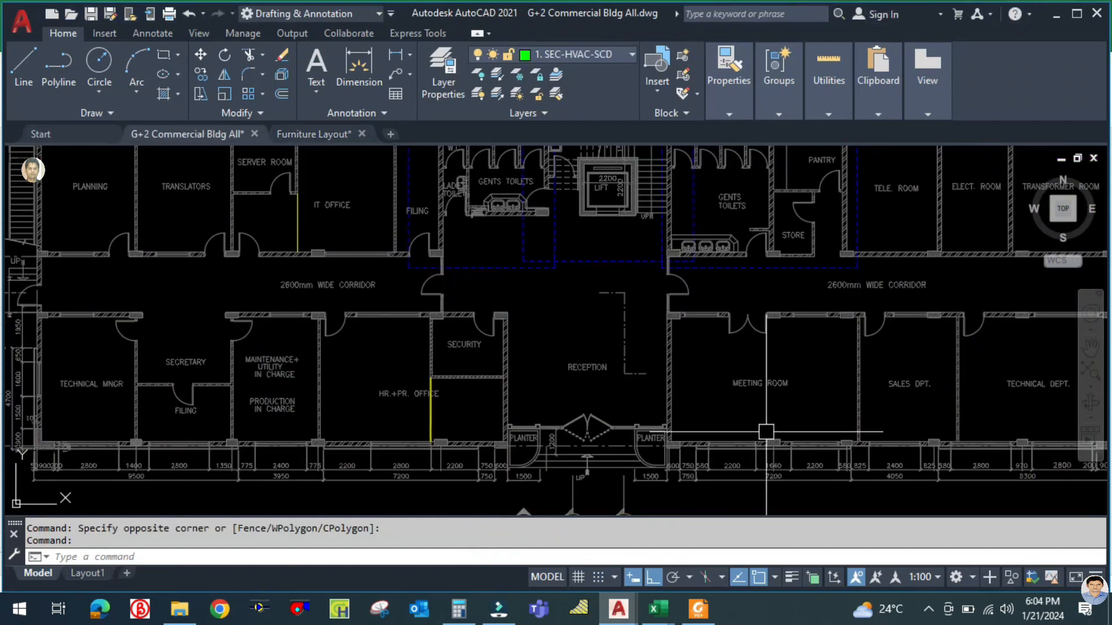
mouse_move(660, 611)
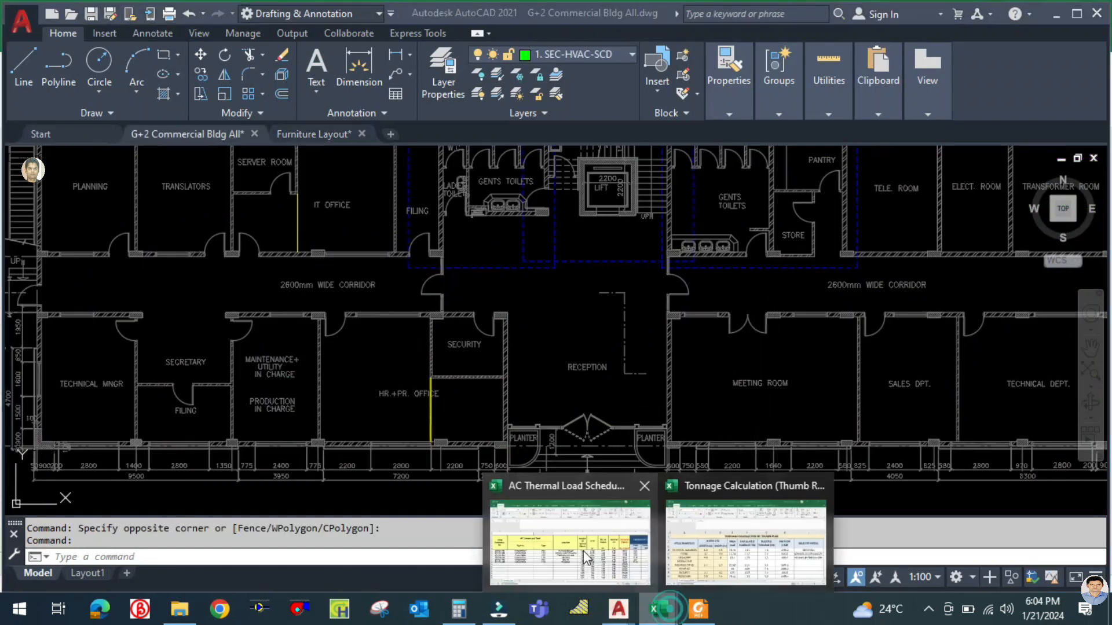
click(579, 547)
click(50, 444)
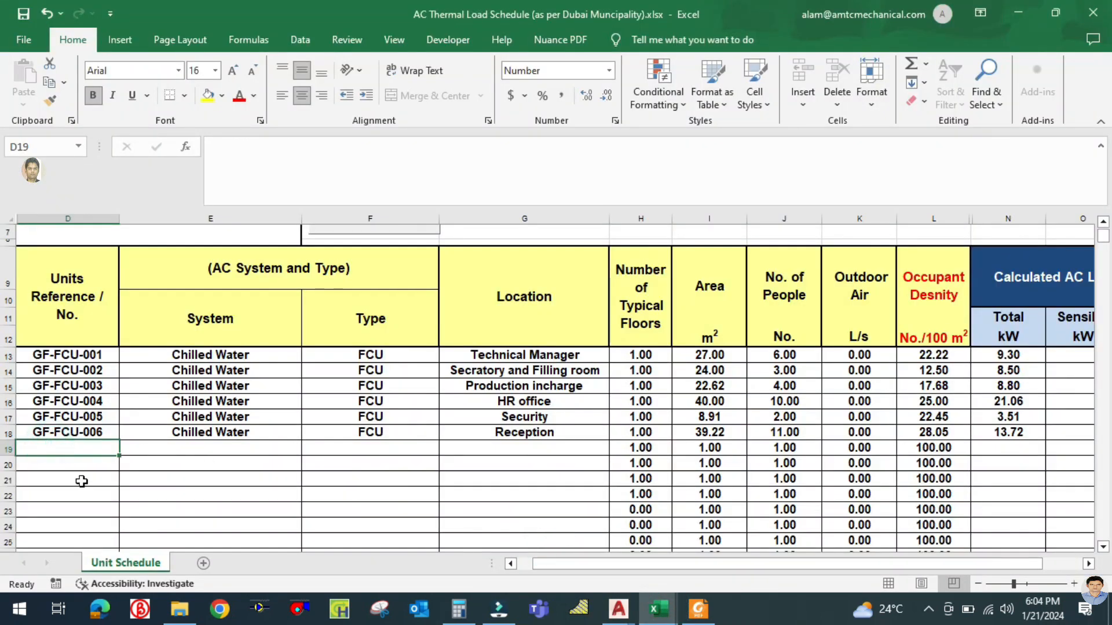
key(Caps_Lock)
text(GF)
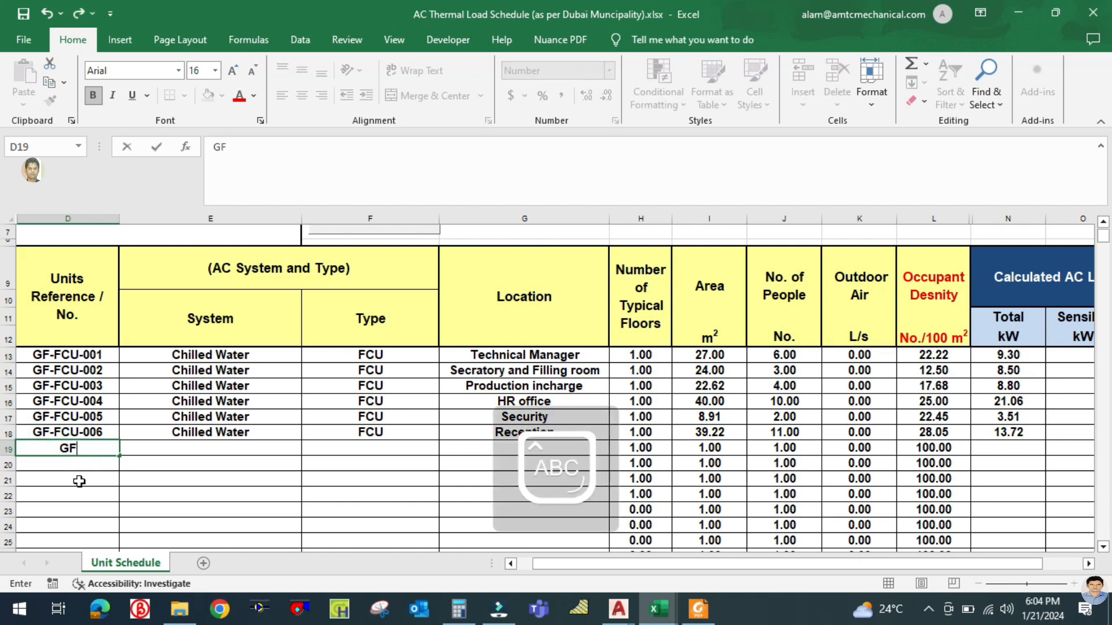
text(-FCU-007)
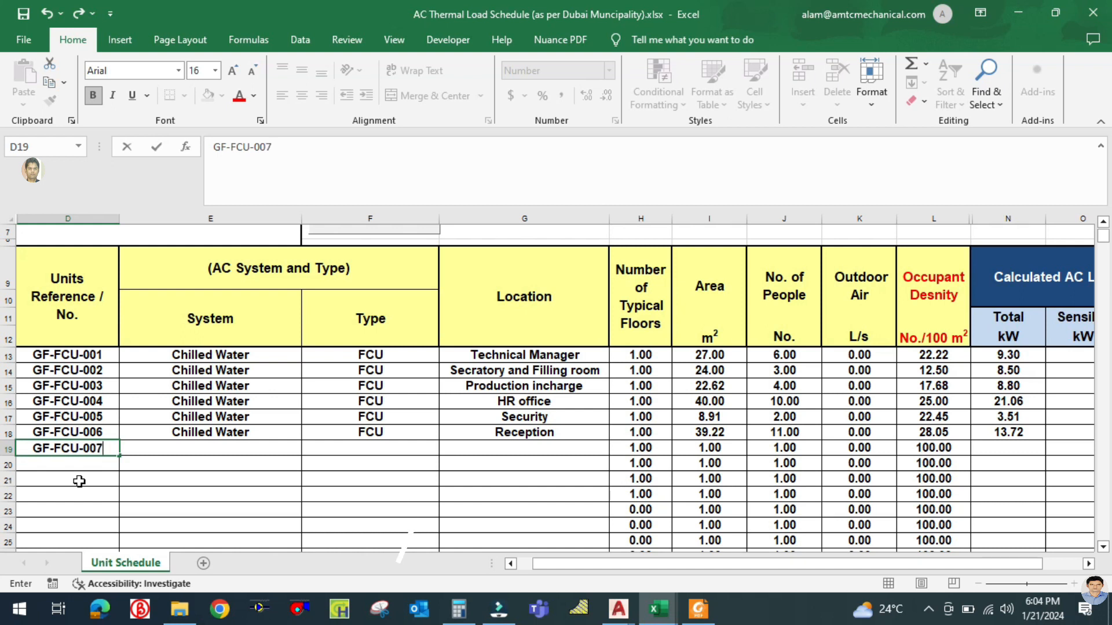
Step: Set the system of unit GF-FCU-007 to Chilled Water and its type to FCU
key(Tab)
click(309, 450)
click(187, 467)
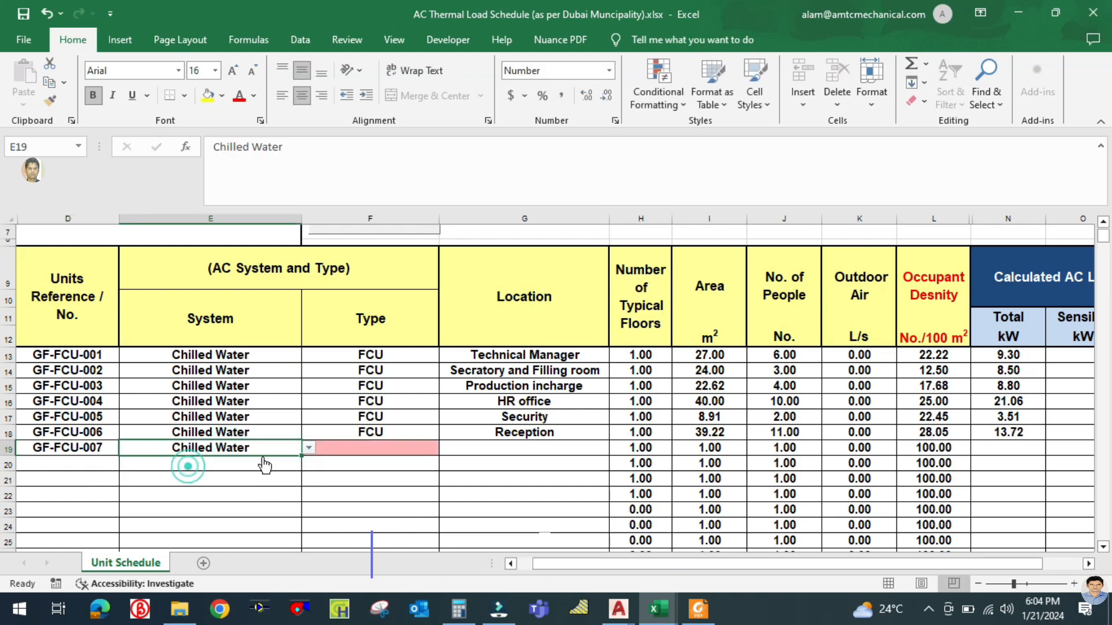
click(383, 447)
click(446, 448)
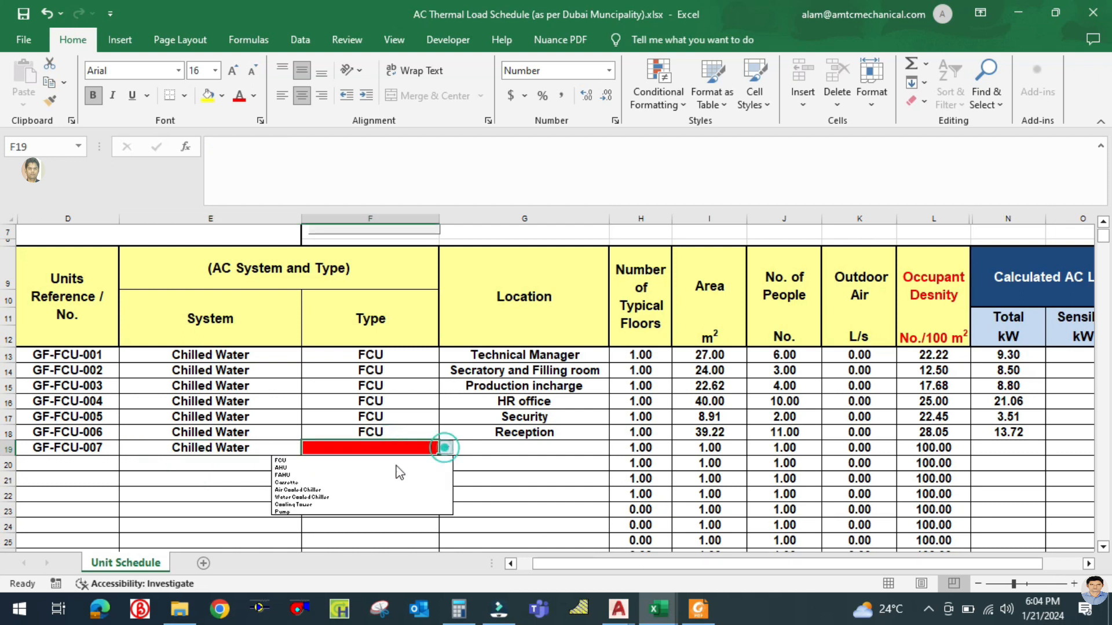
click(335, 460)
Step: Enter Meeting room as the location of unit GF-FCU-007
click(496, 446)
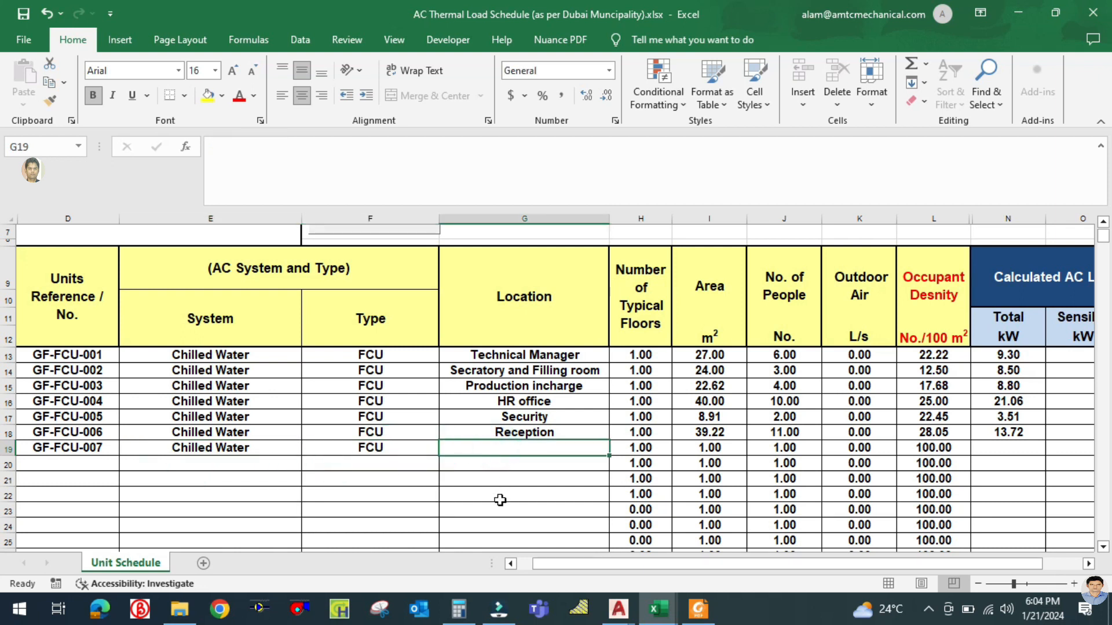
text(Me)
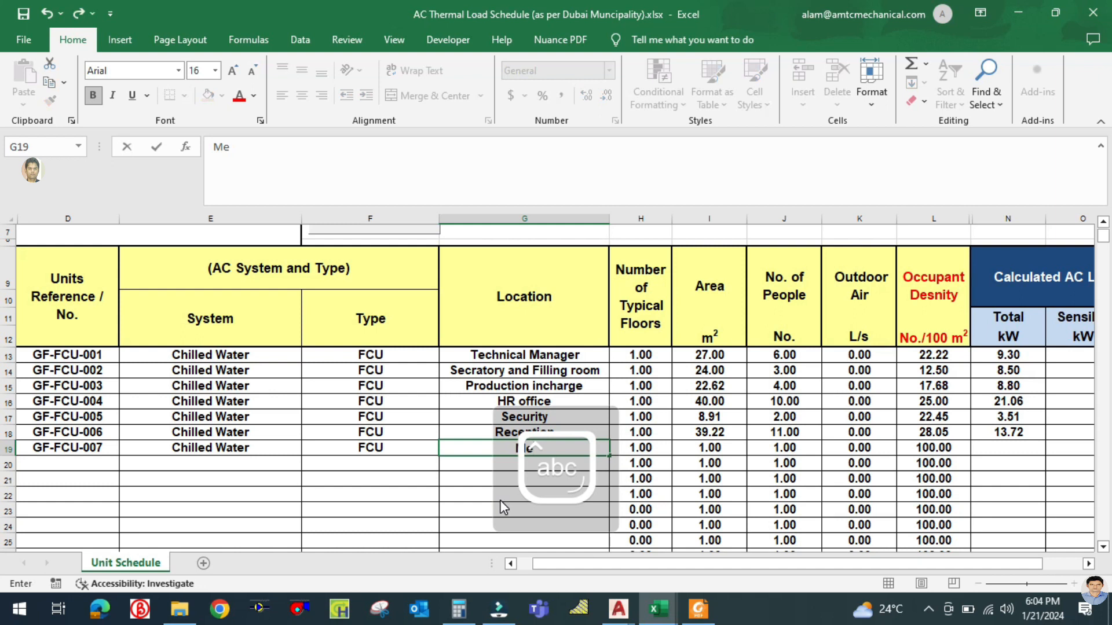
text(ttin)
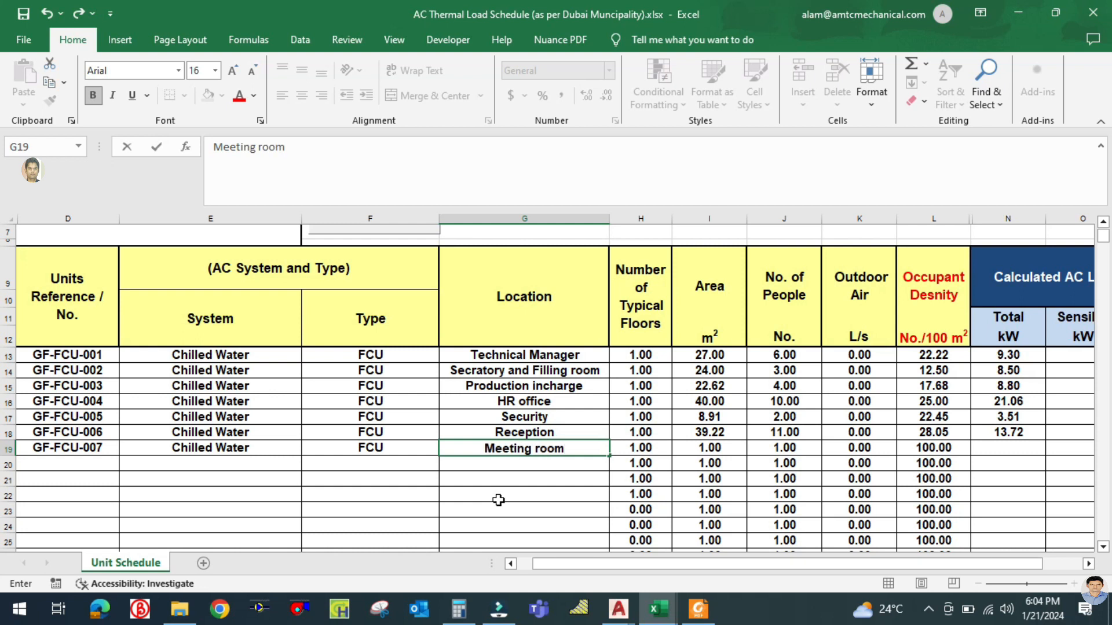
click(498, 500)
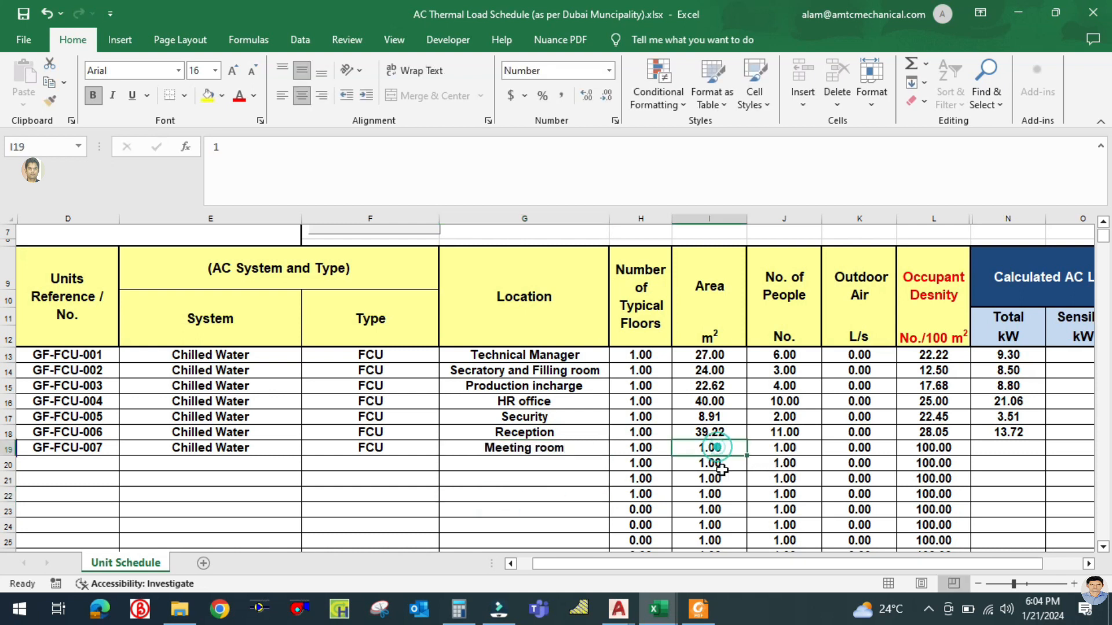
Step: Look up the Meeting room's area in the Tonnage Calculation workbook, and enter 49.88 m² as its area in the load schedule
mouse_move(659, 608)
click(702, 540)
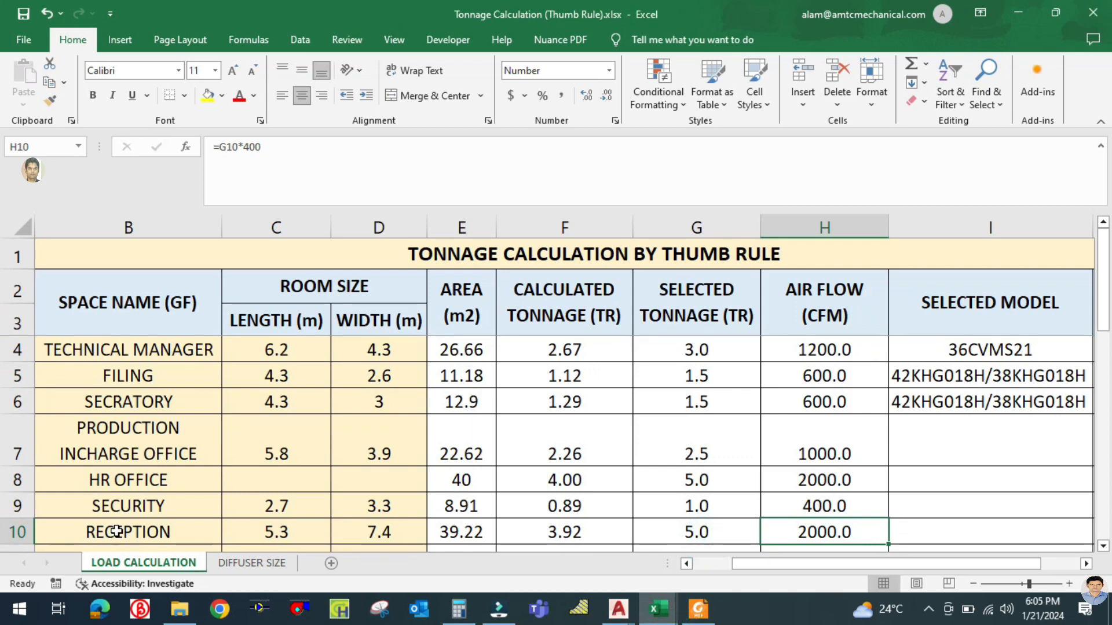
scroll(140, 528, down, 1)
click(138, 480)
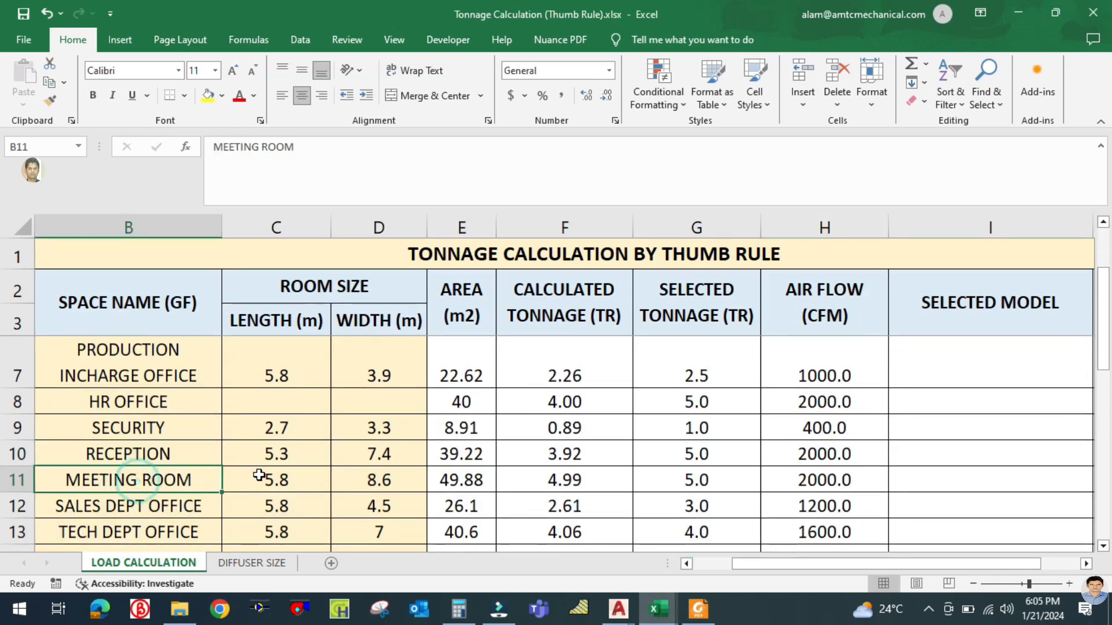
click(440, 477)
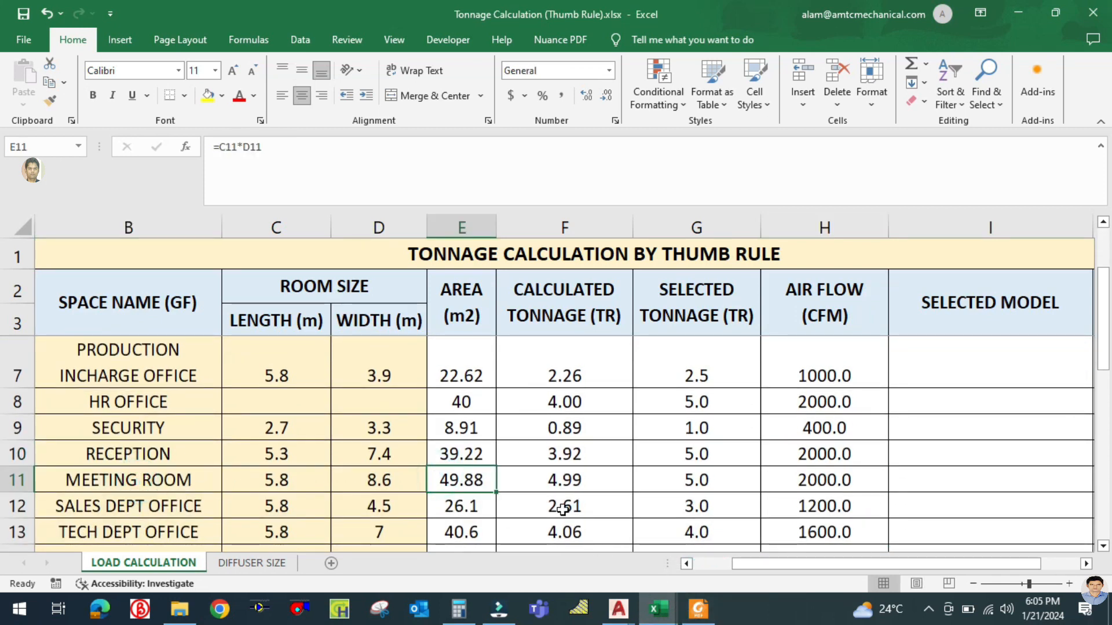
click(579, 491)
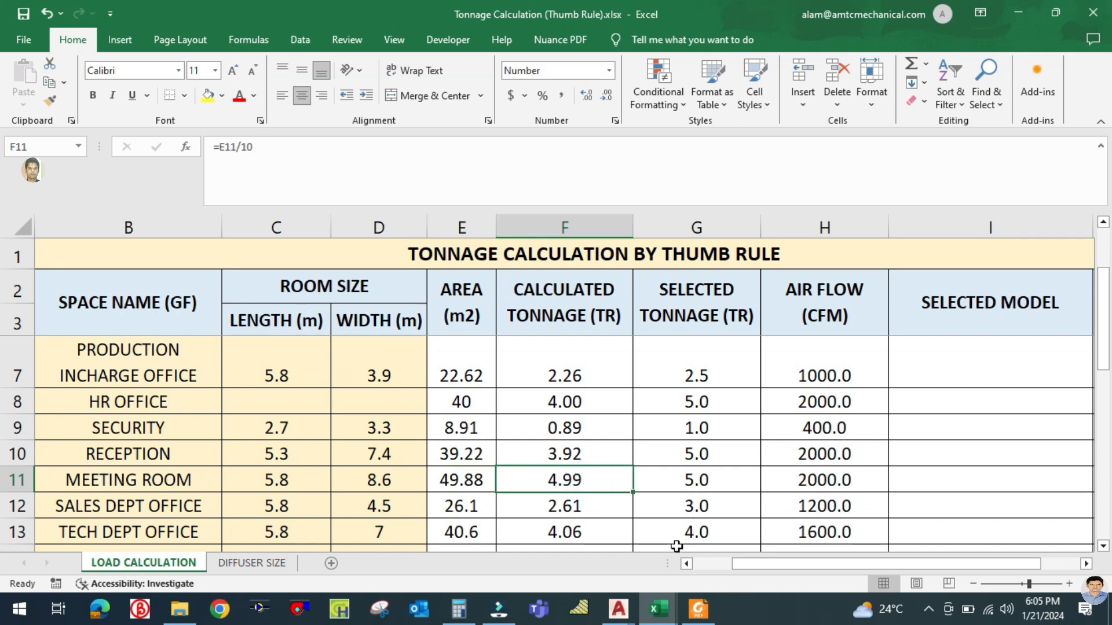
mouse_move(658, 605)
click(579, 546)
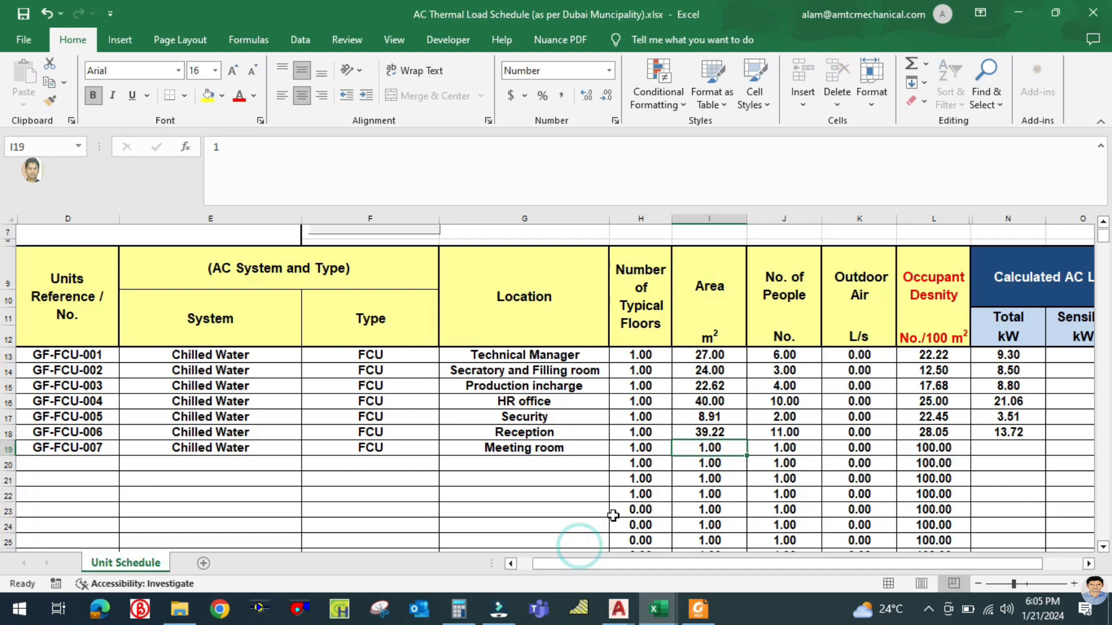
text(49.88)
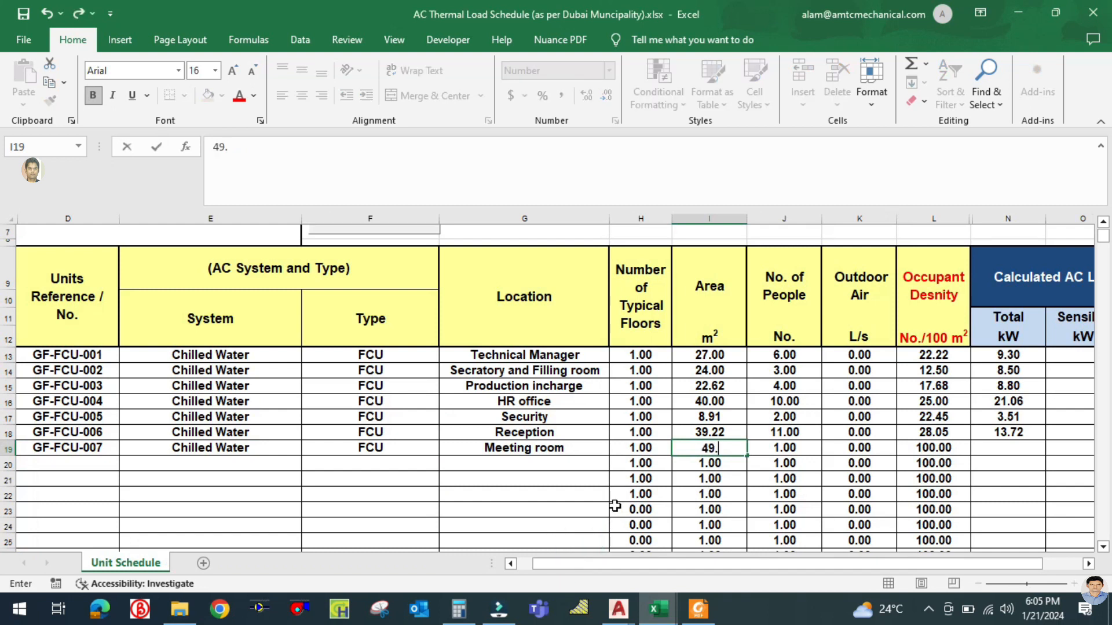
Step: Check the Meeting room seating in AutoCAD's Furniture Layout drawing, and enter 14 as its number of people in the Excel load schedule
click(776, 450)
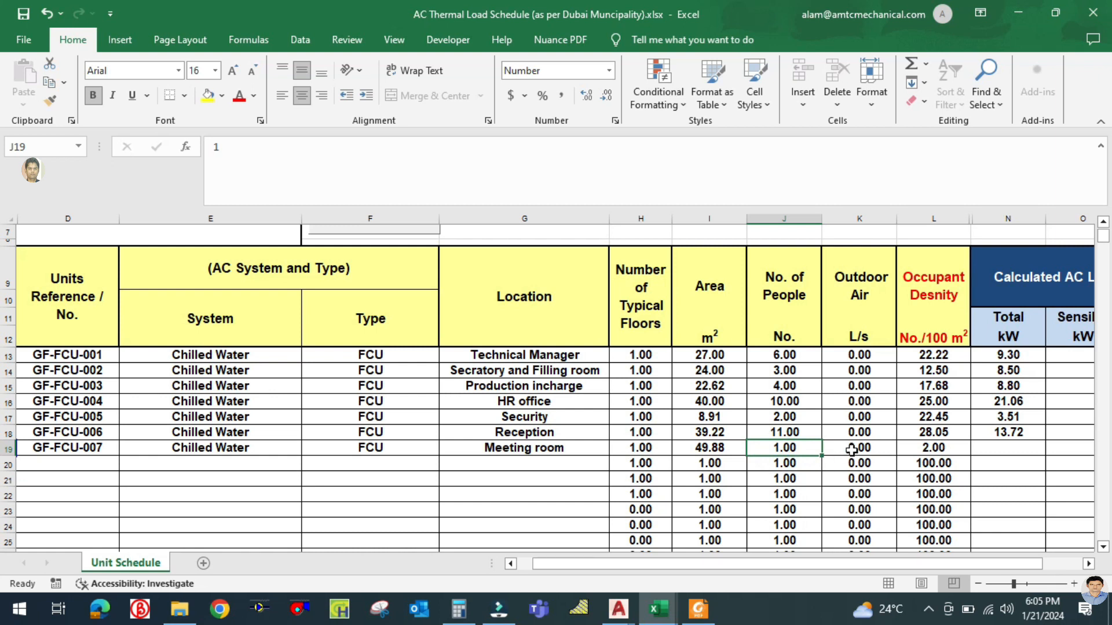
click(618, 608)
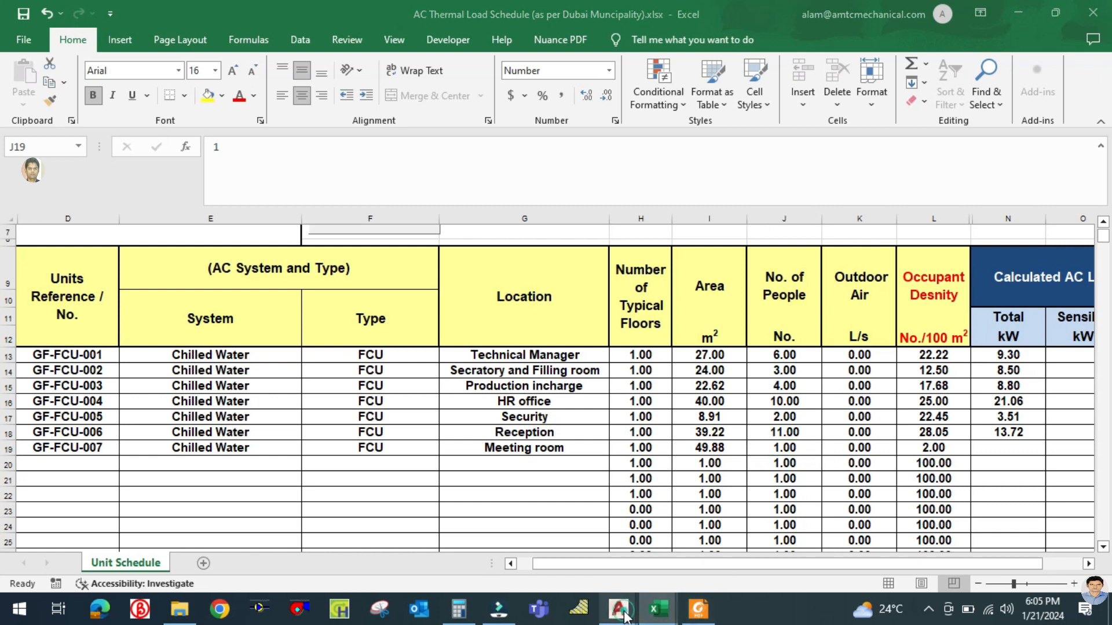
click(704, 548)
drag(909, 435, 759, 434)
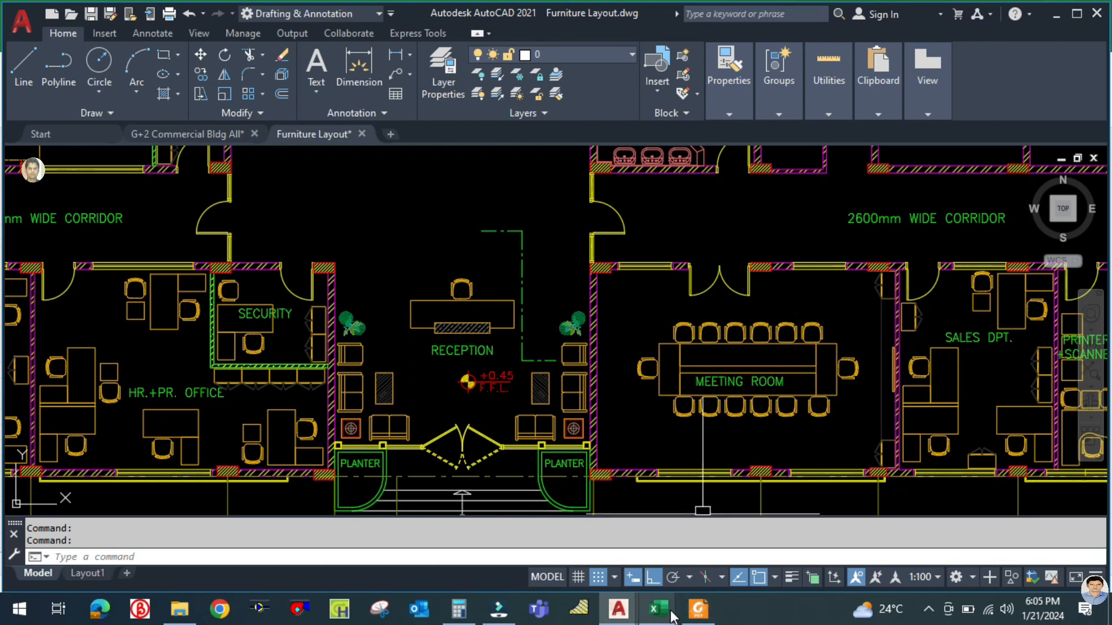
mouse_move(663, 613)
click(573, 544)
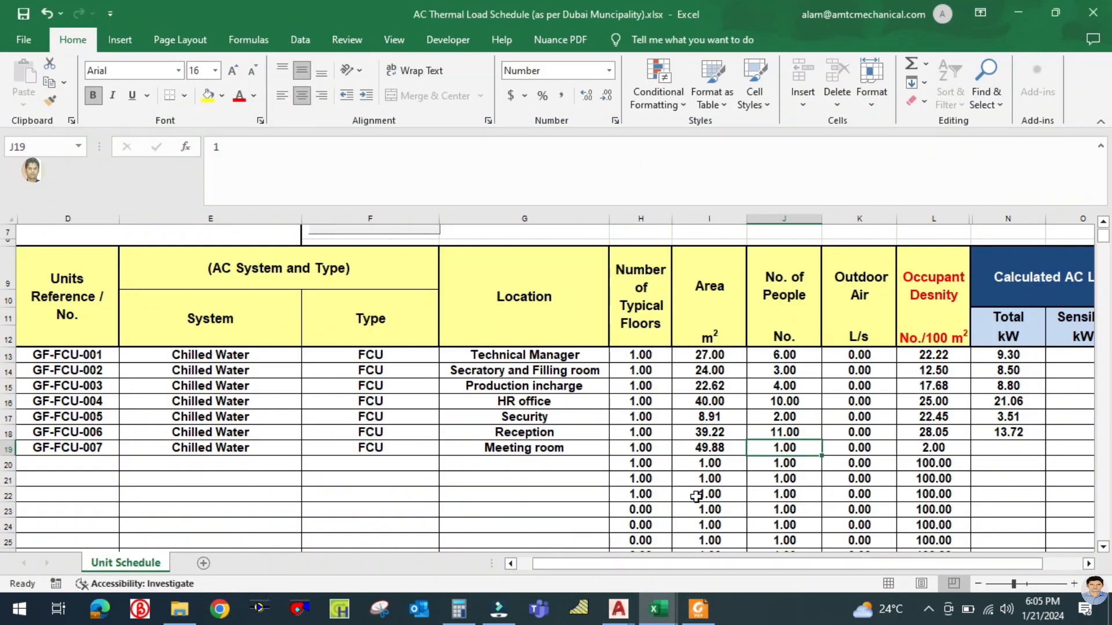
text(14)
click(1028, 483)
Step: Multiply 5 by 3.51 in Calculator, and enter 17.55 kW as the Meeting room's total calculated AC load in Excel
click(1011, 448)
click(459, 609)
click(310, 337)
text(5)
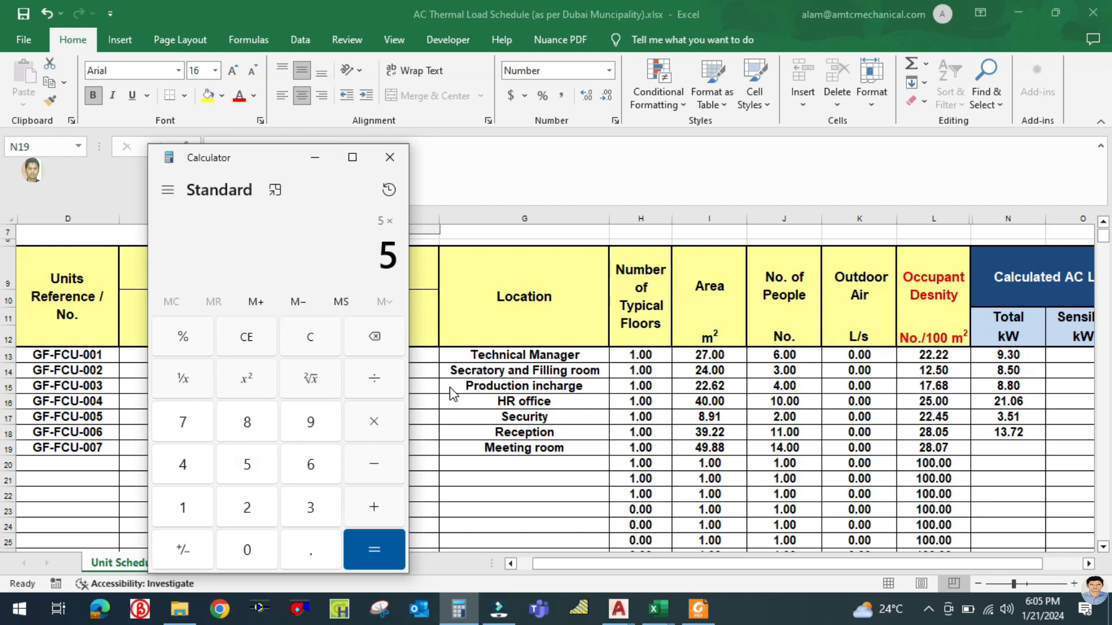
text(51)
key(Return)
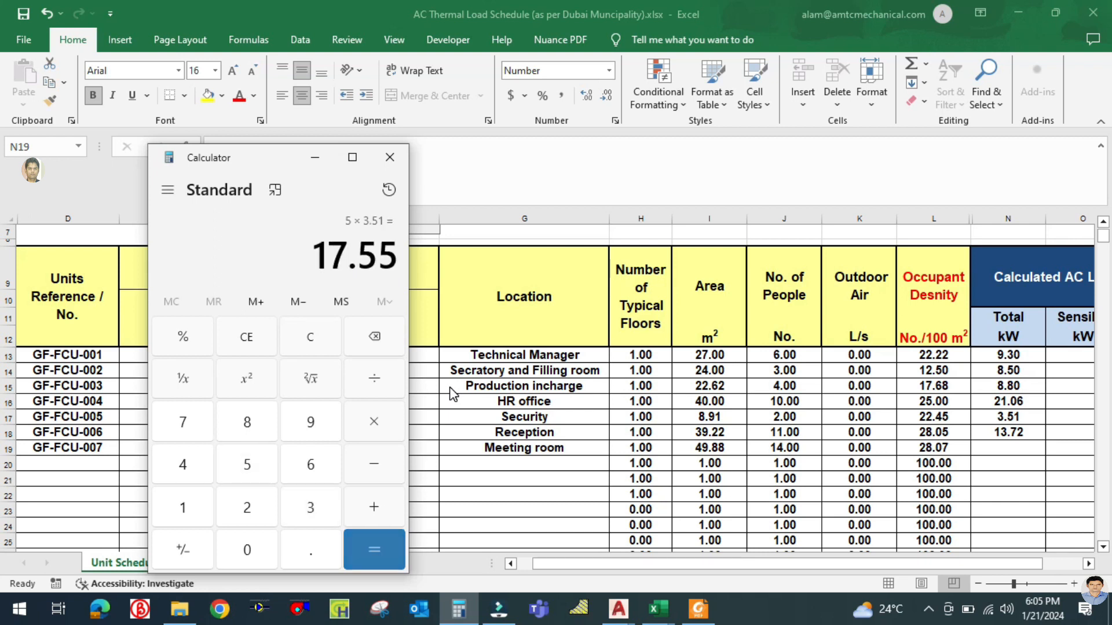
key(alt+Tab)
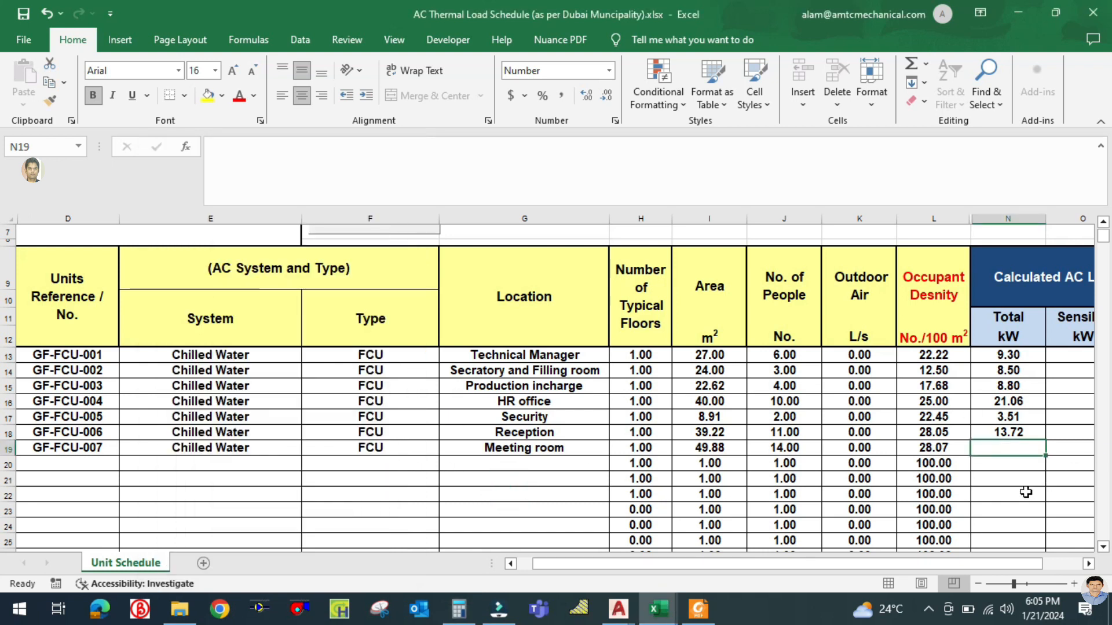
text(17)
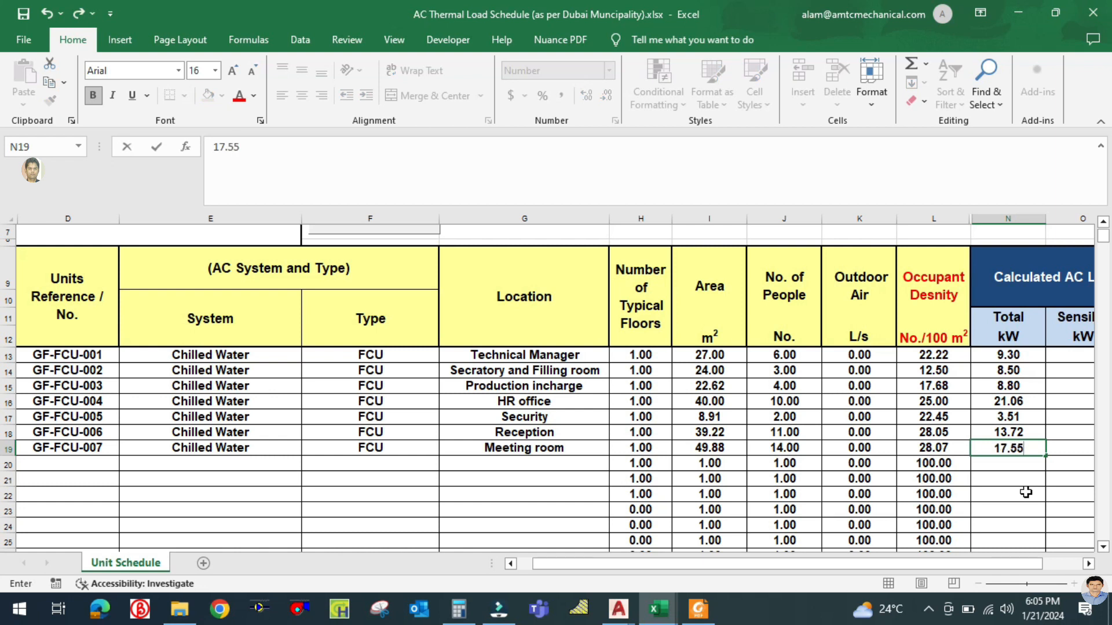
text(.55)
click(1026, 493)
Step: Check the Meeting room's air flow in the Tonnage Calculation workbook, and enter 944 L/s as its calculated flow rate in the load schedule
drag(855, 565, 864, 564)
click(867, 449)
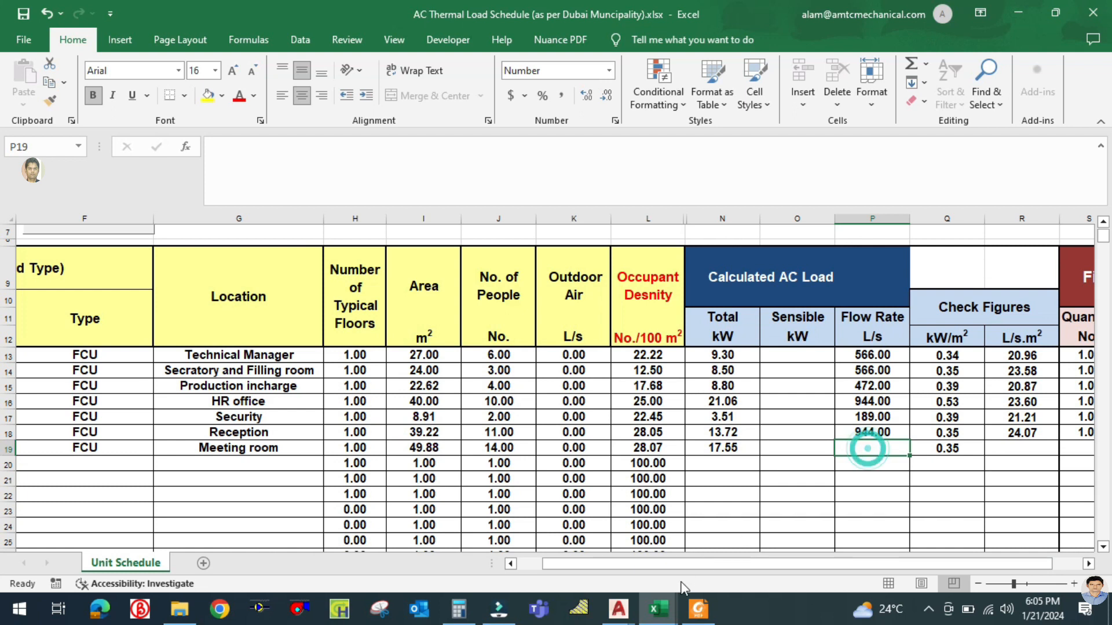
mouse_move(661, 608)
click(729, 551)
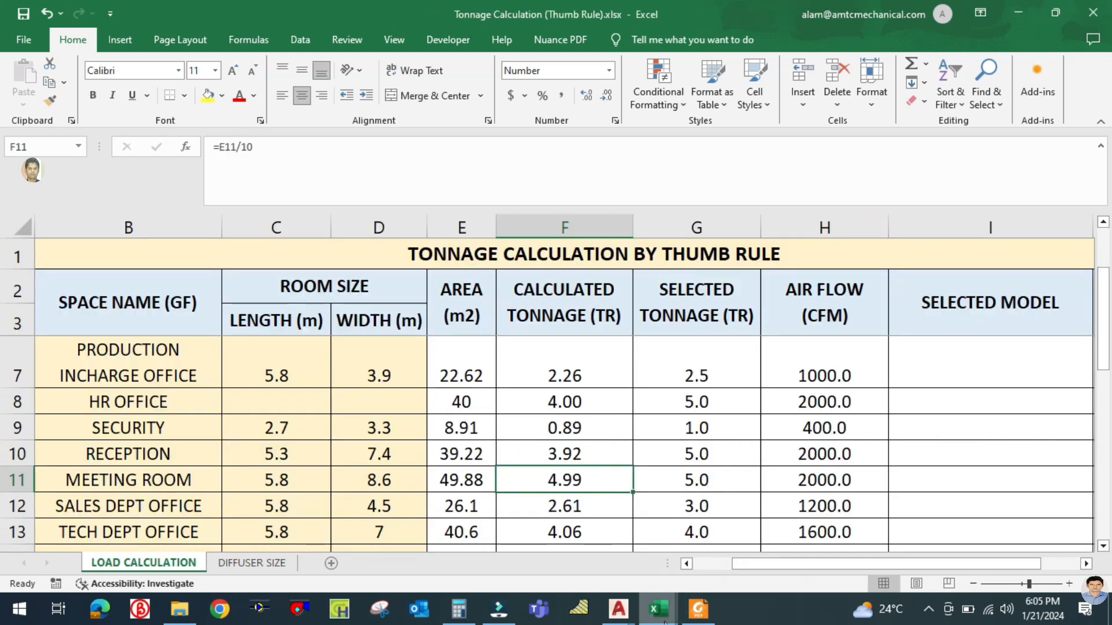
mouse_move(663, 614)
click(579, 556)
text(2)
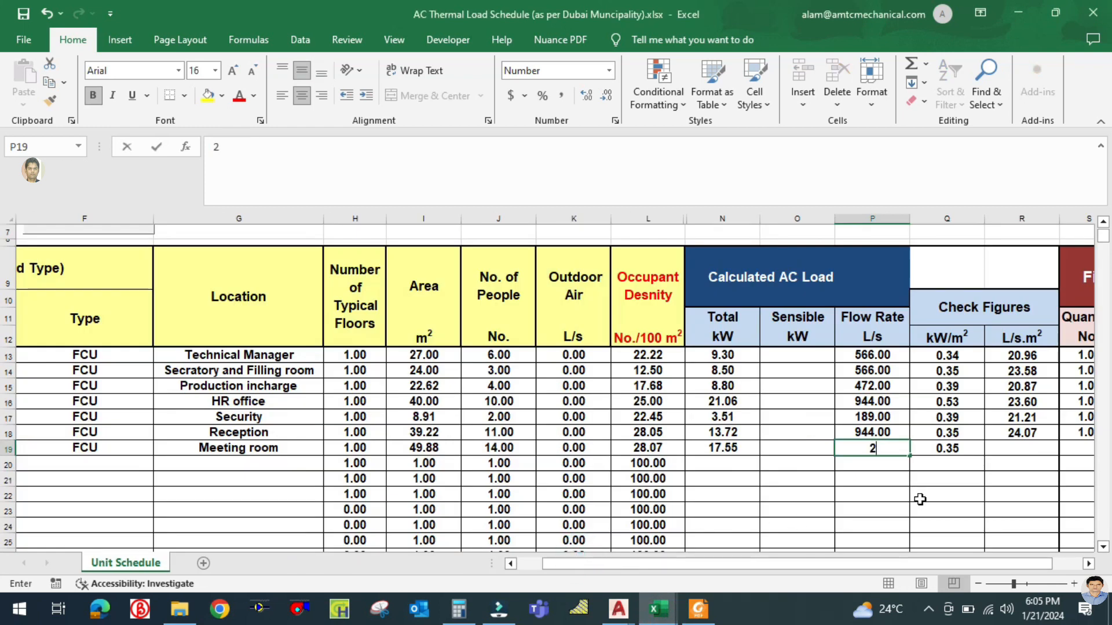
text(000)
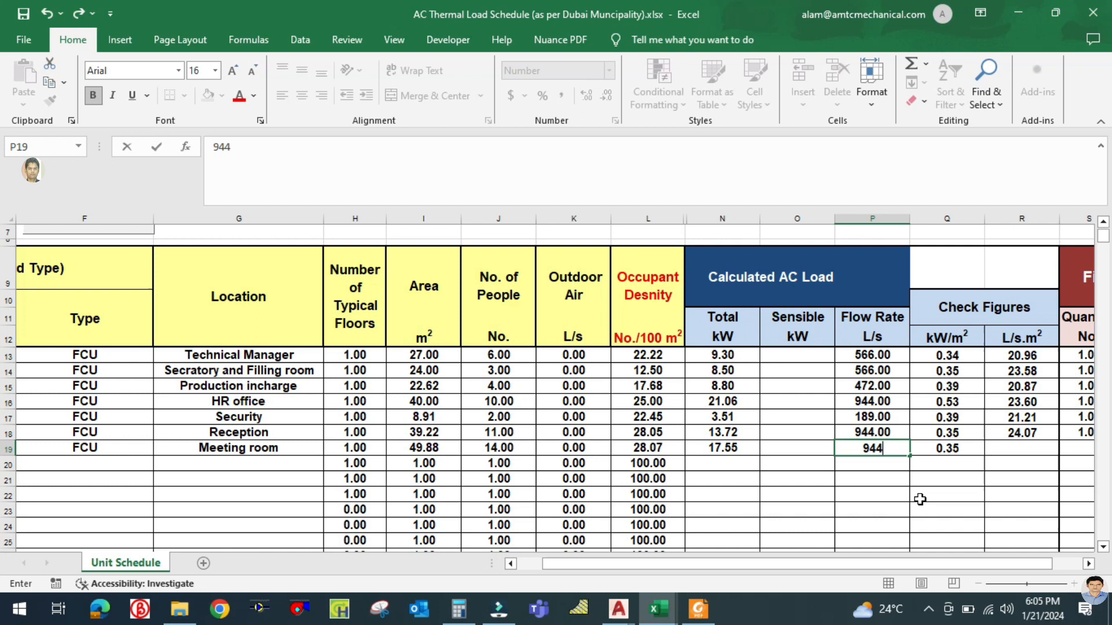
click(920, 499)
Step: Enter quantity 1 and 17.40 kW total capacity in the Meeting room row's first selection
drag(933, 566, 952, 566)
click(796, 450)
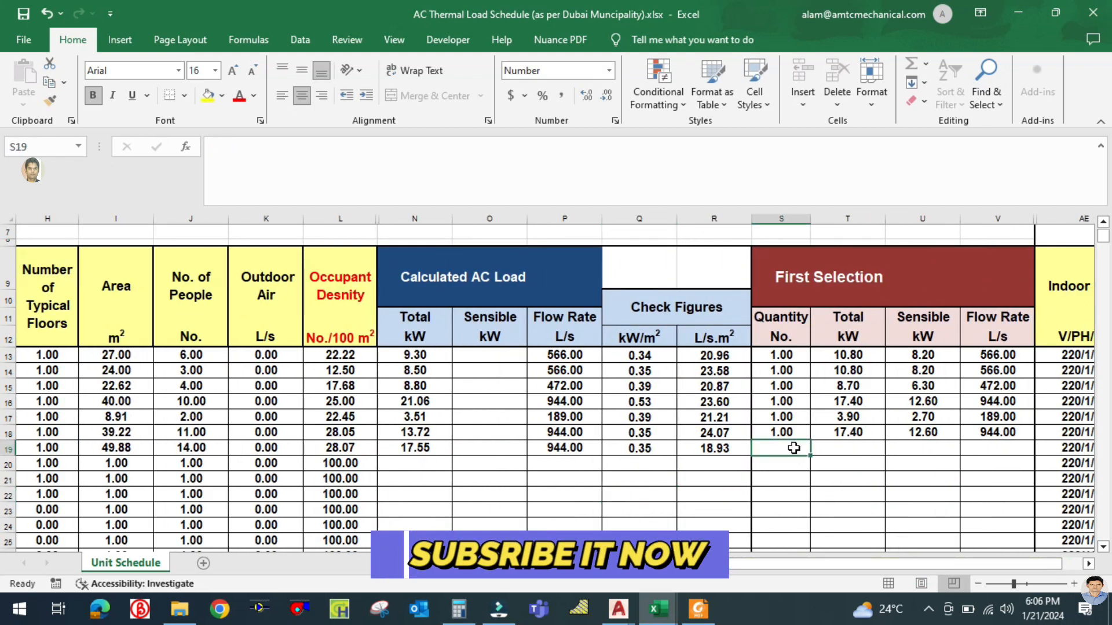
text(1)
click(796, 480)
click(854, 448)
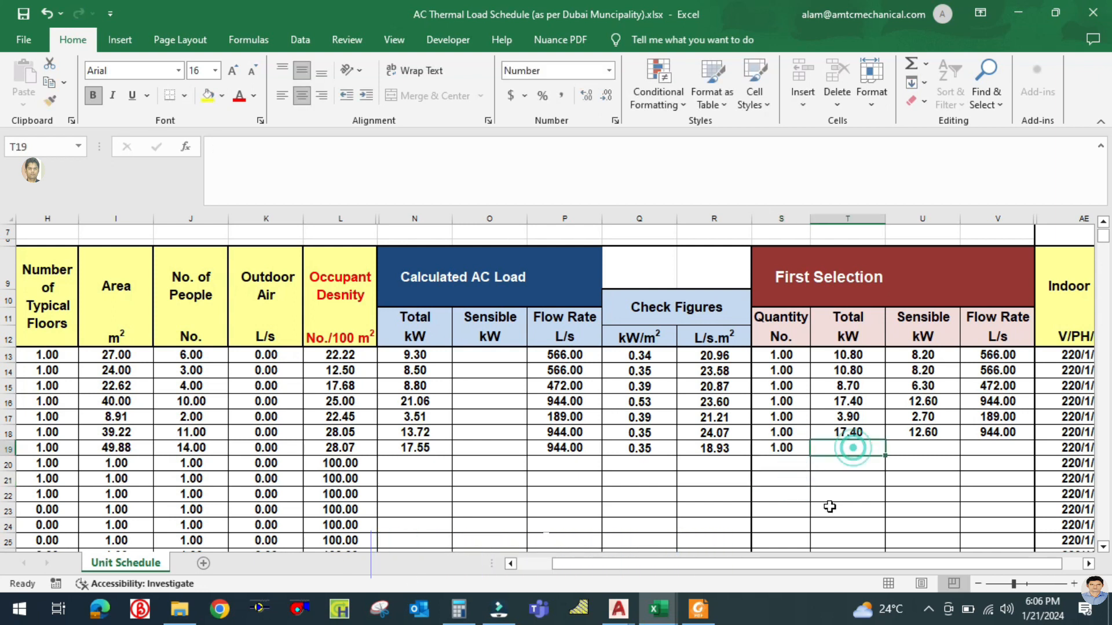
text(17.4)
click(853, 508)
Step: Enter 12.60 kW sensible capacity and 944 L/s flow rate in the Meeting room row's first selection, and save the workbook
click(918, 447)
text(1)
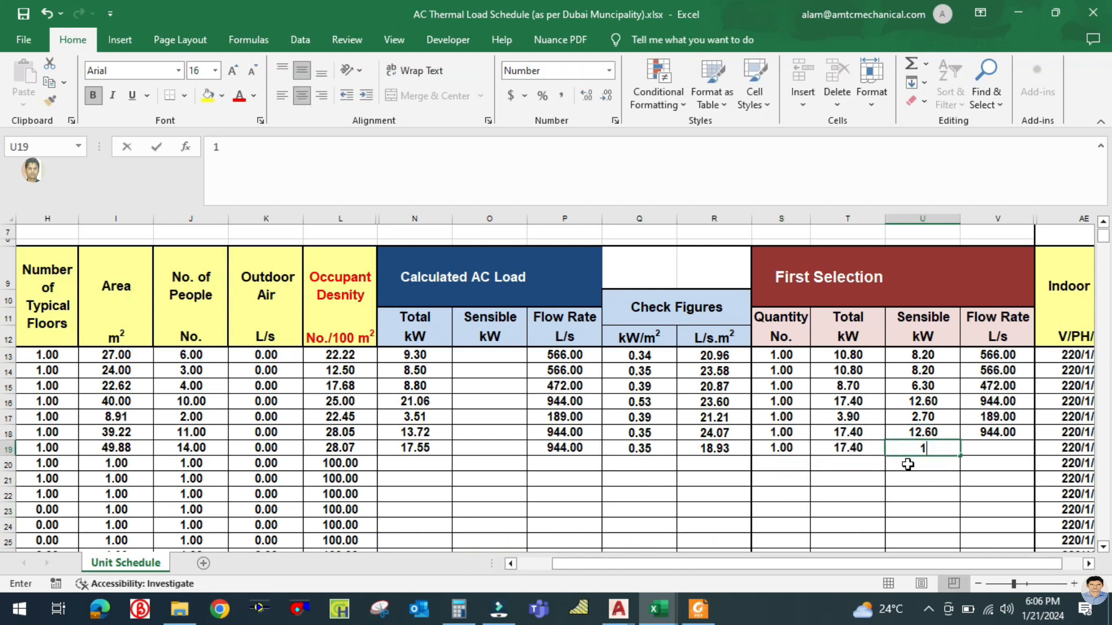
text(2.6)
click(930, 483)
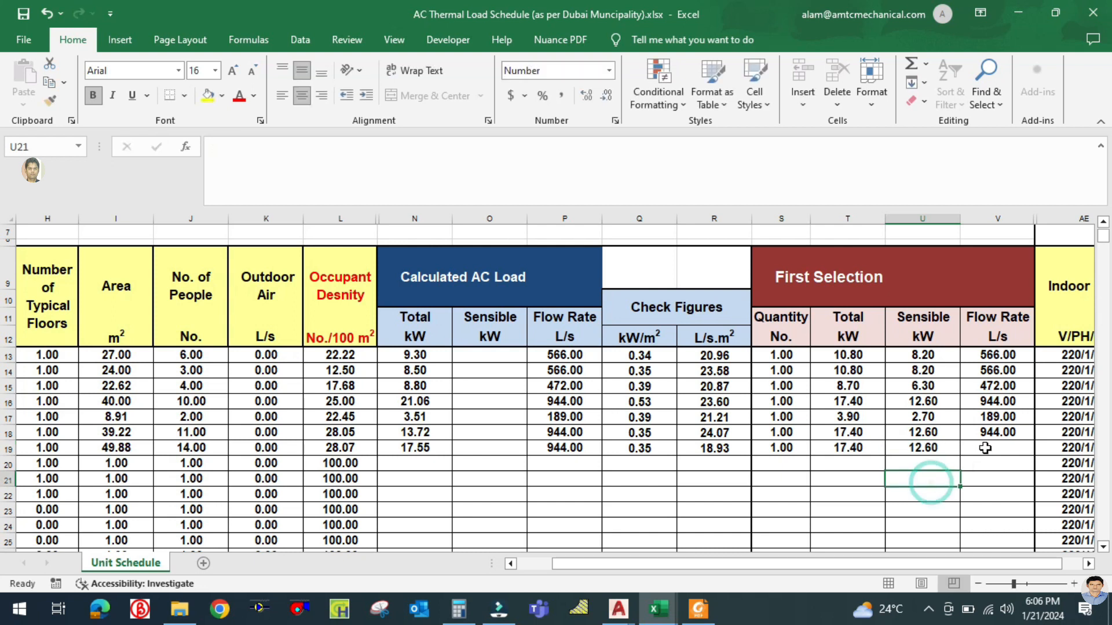
click(996, 449)
text(944)
click(972, 476)
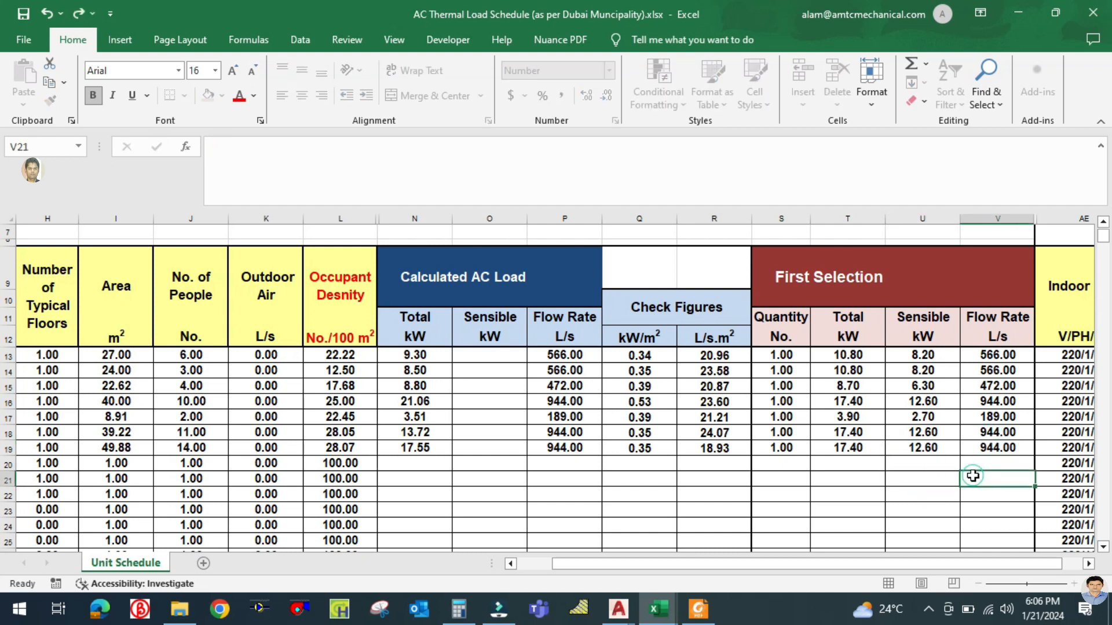
click(23, 14)
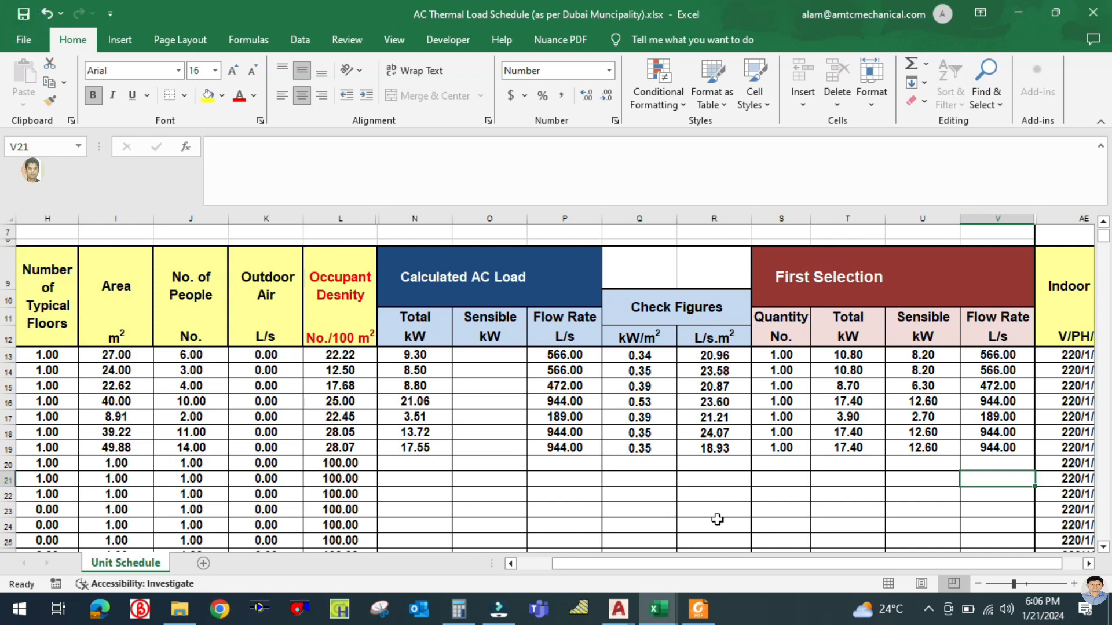
Step: Check the remaining rooms in AutoCAD's G+2 Commercial Bldg plan, and enter GF-FCU-008 as the next unit reference in the Excel load schedule
mouse_move(618, 609)
click(538, 555)
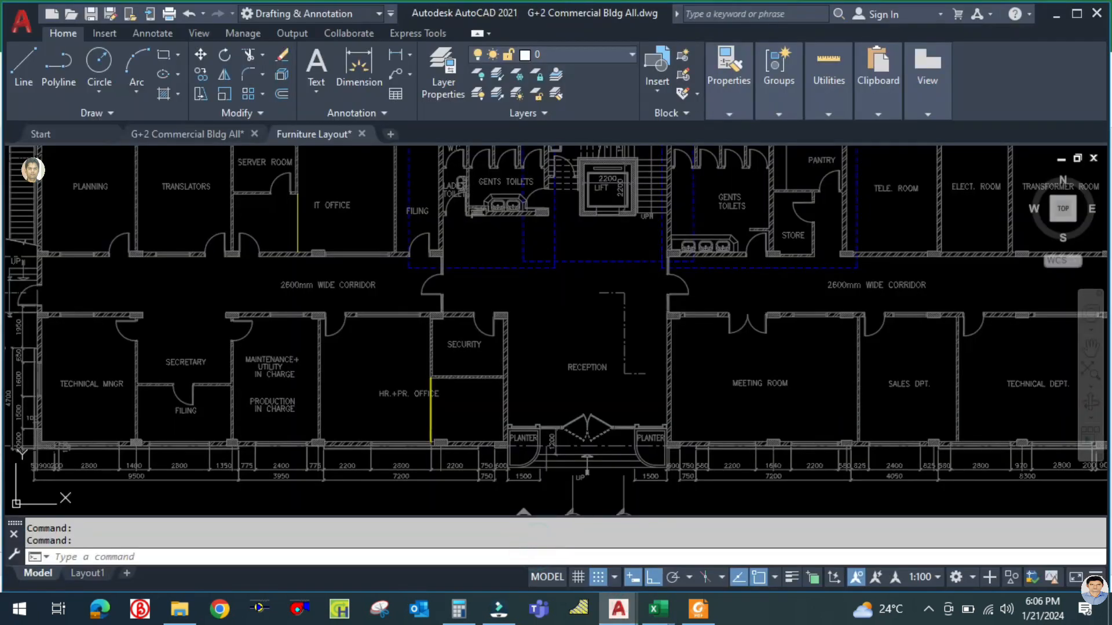
scroll(476, 427, up, 2)
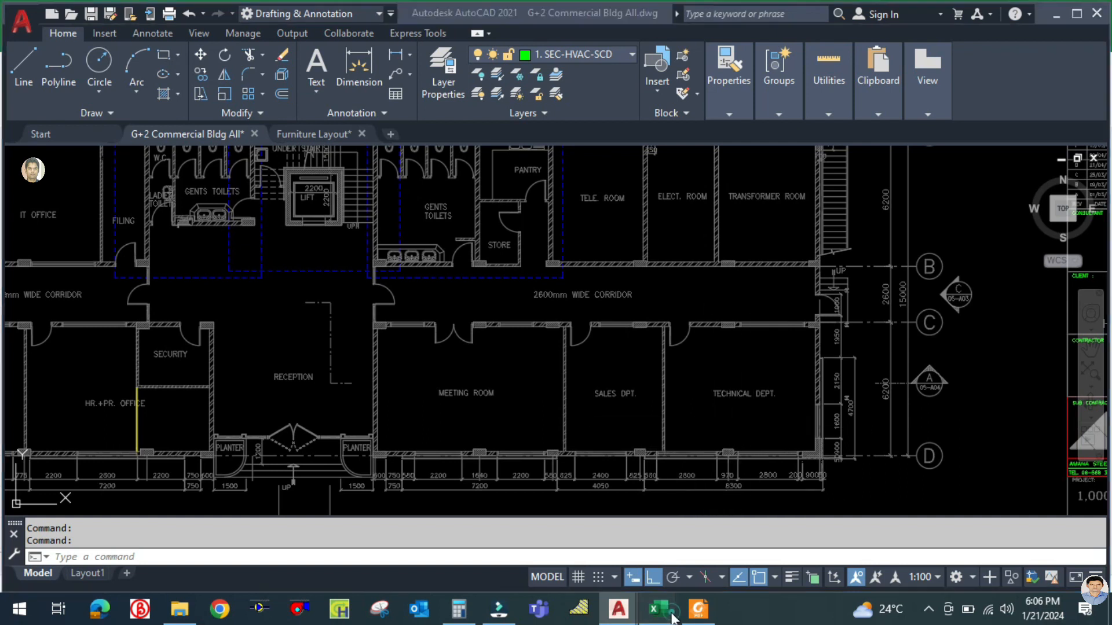
mouse_move(653, 611)
click(611, 557)
drag(773, 575, 724, 565)
click(93, 461)
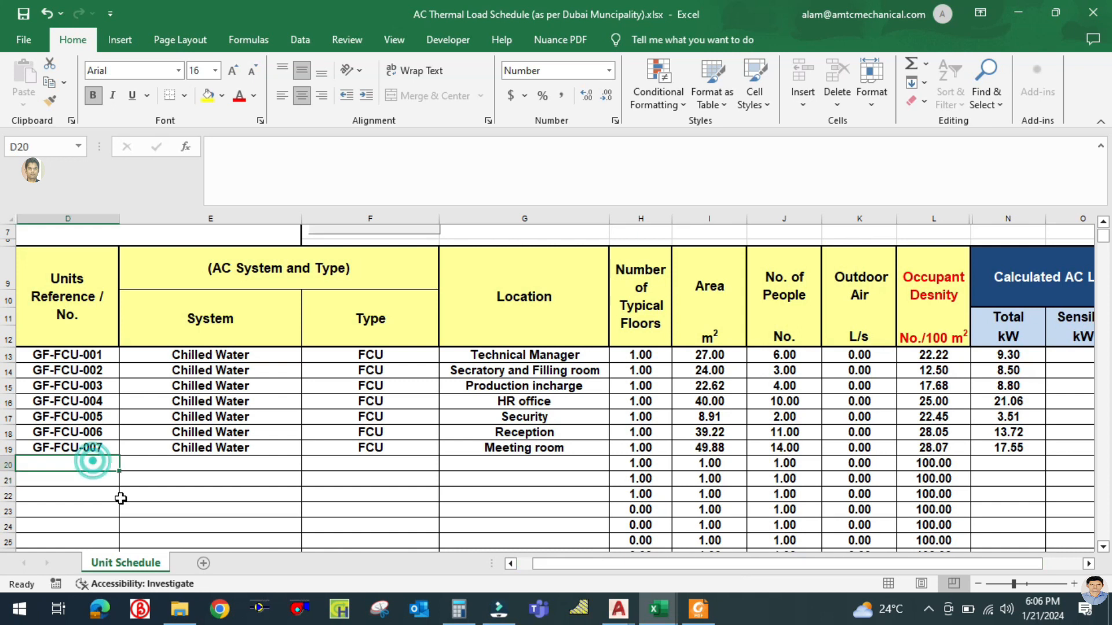
key(Caps_Lock)
text(GF-FCU-008)
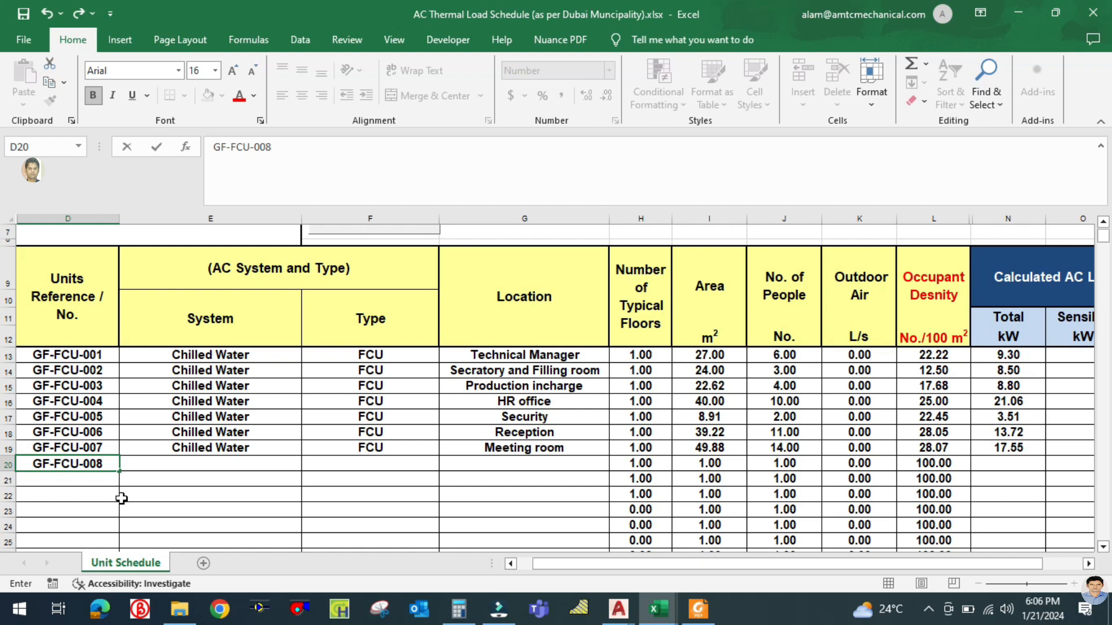
click(112, 490)
Step: Enter GF-FCU-009 as the unit reference in the row below GF-FCU-008
click(90, 480)
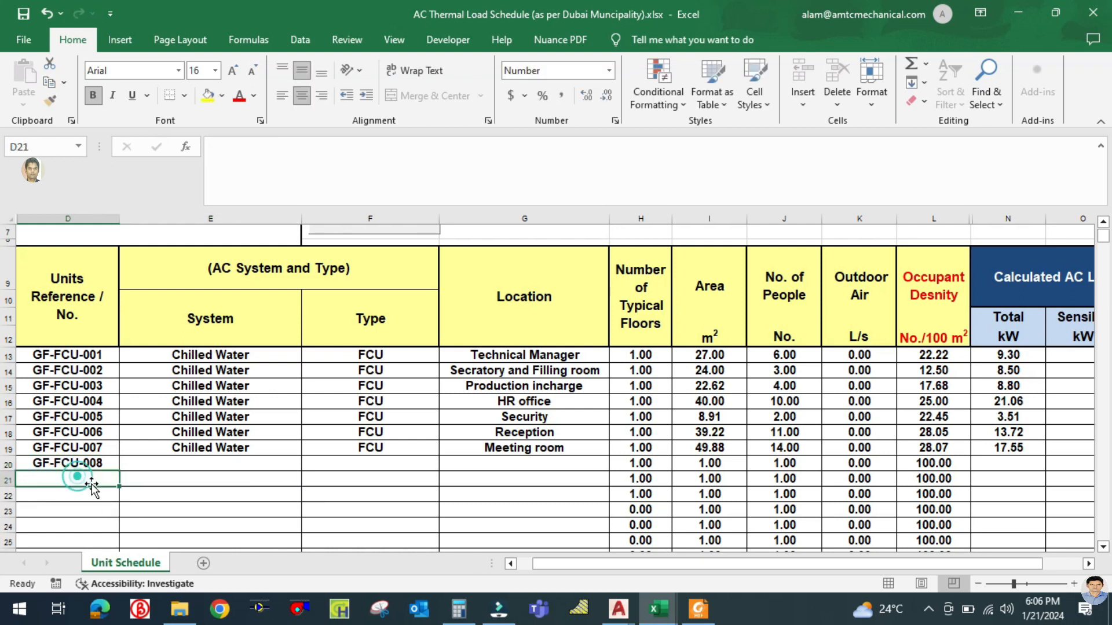
text(GF-FCU-009)
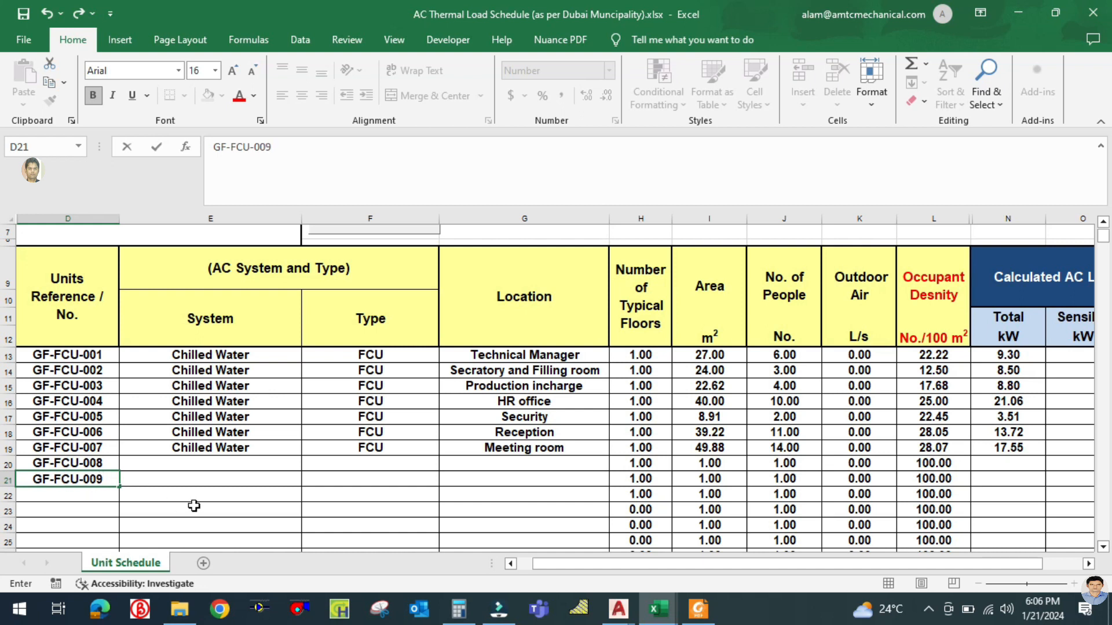
click(194, 506)
click(259, 449)
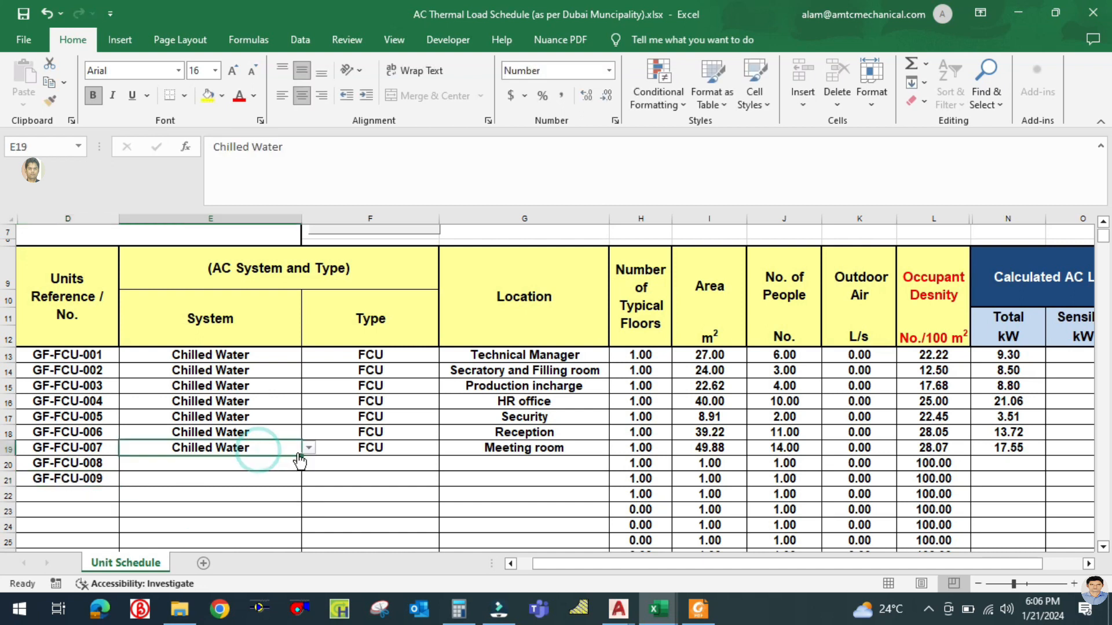
click(311, 450)
click(187, 464)
click(309, 448)
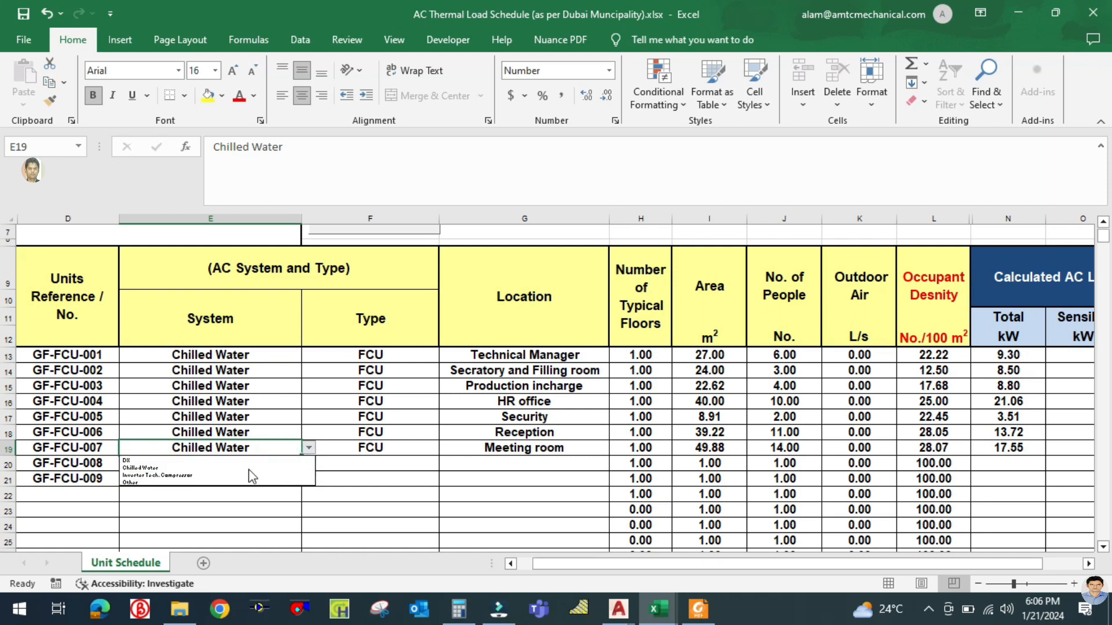
click(247, 467)
Step: Set the system of units GF-FCU-008 and GF-FCU-009 to Chilled Water
click(261, 465)
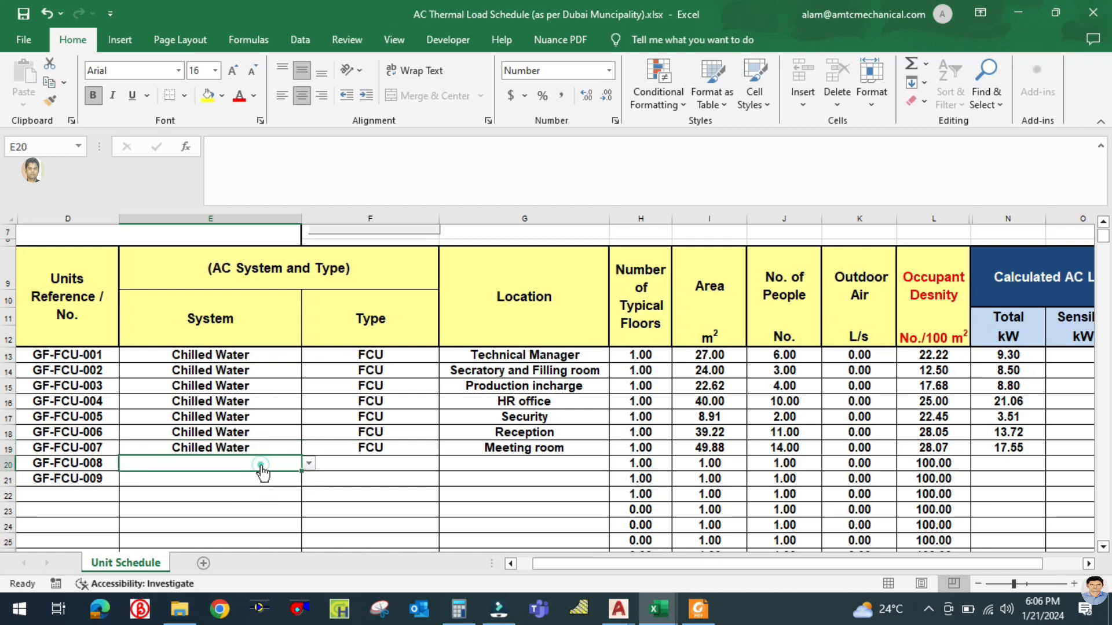
click(311, 469)
click(224, 482)
click(220, 482)
click(312, 479)
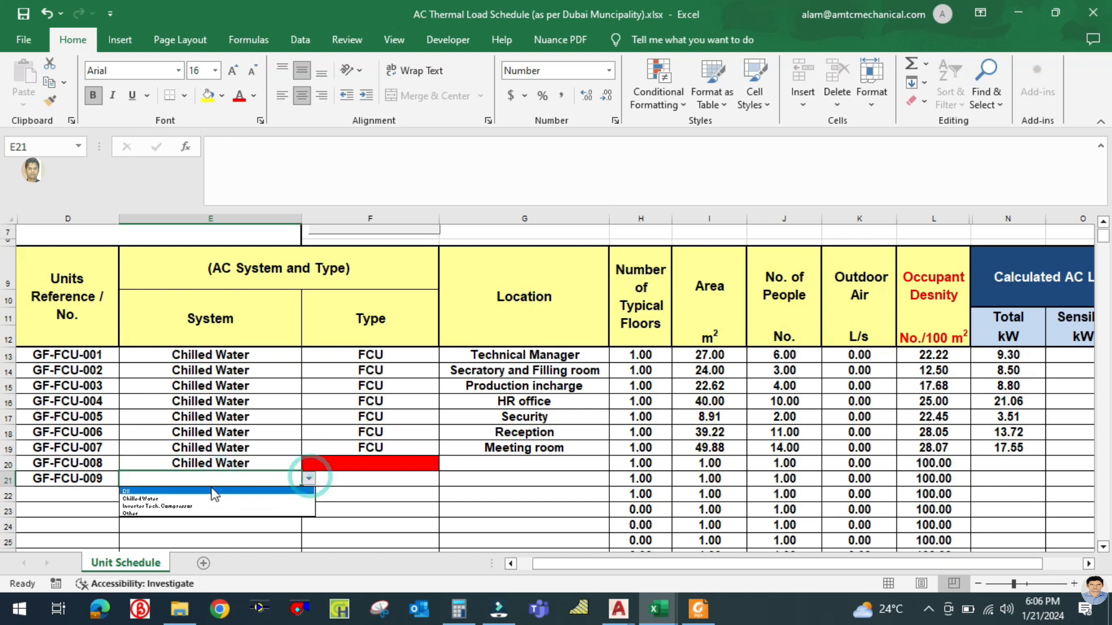
click(185, 504)
Step: Set the type of units GF-FCU-008 and GF-FCU-009 to FCU
click(405, 467)
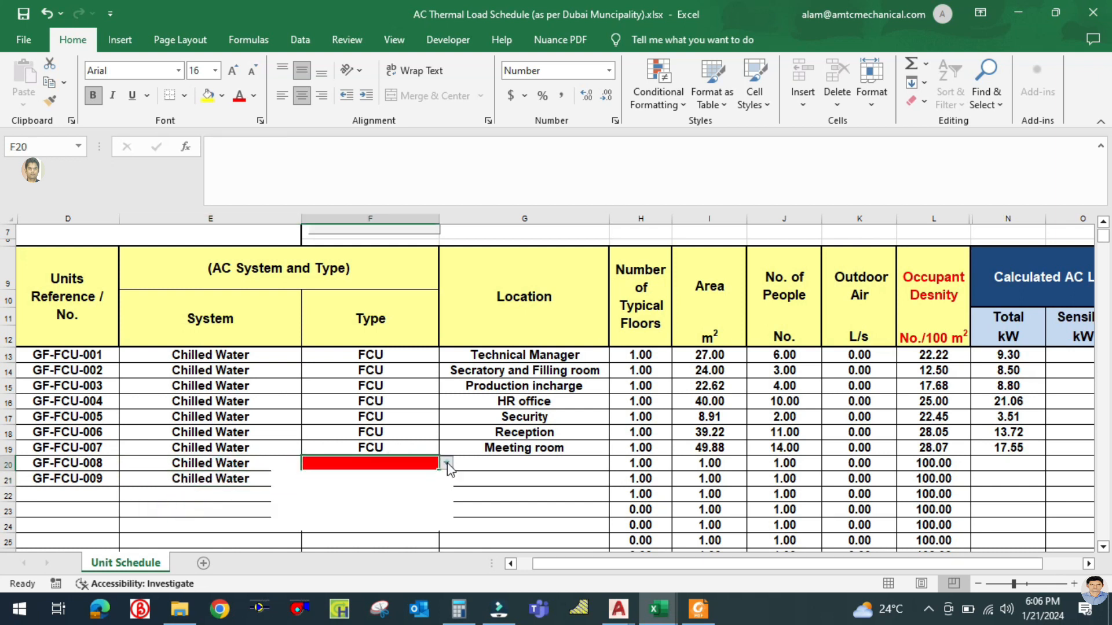
click(446, 463)
click(319, 476)
click(401, 484)
click(447, 480)
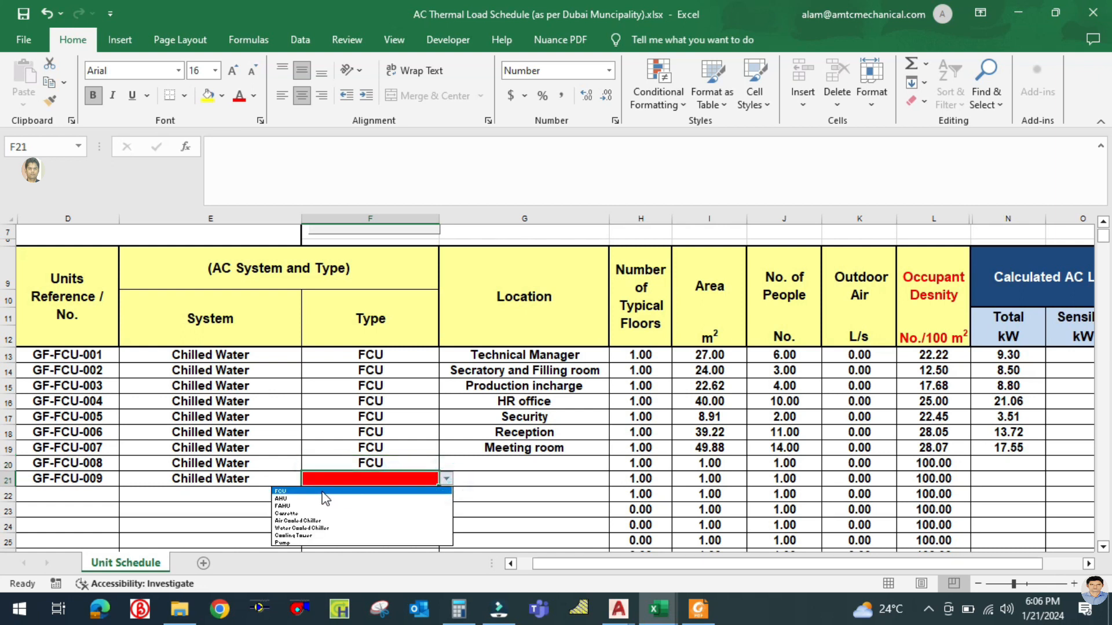
click(323, 491)
click(501, 502)
Step: Check the room names in AutoCAD's Furniture Layout drawing, and enter Sales Dept as GF-FCU-008's location in the Excel load schedule
click(523, 463)
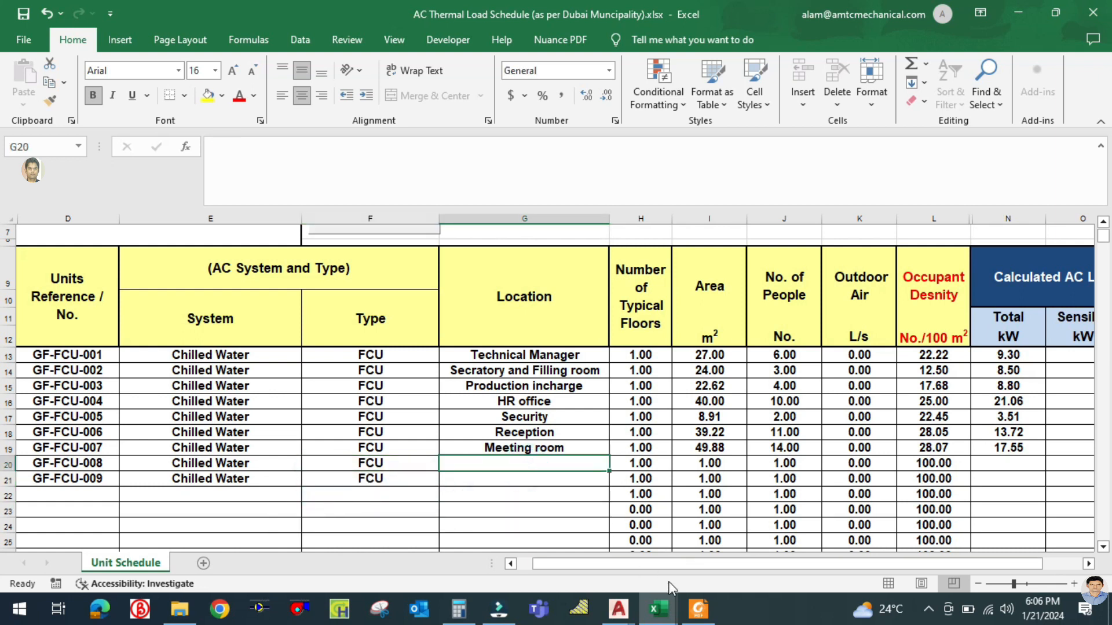
click(699, 609)
click(699, 610)
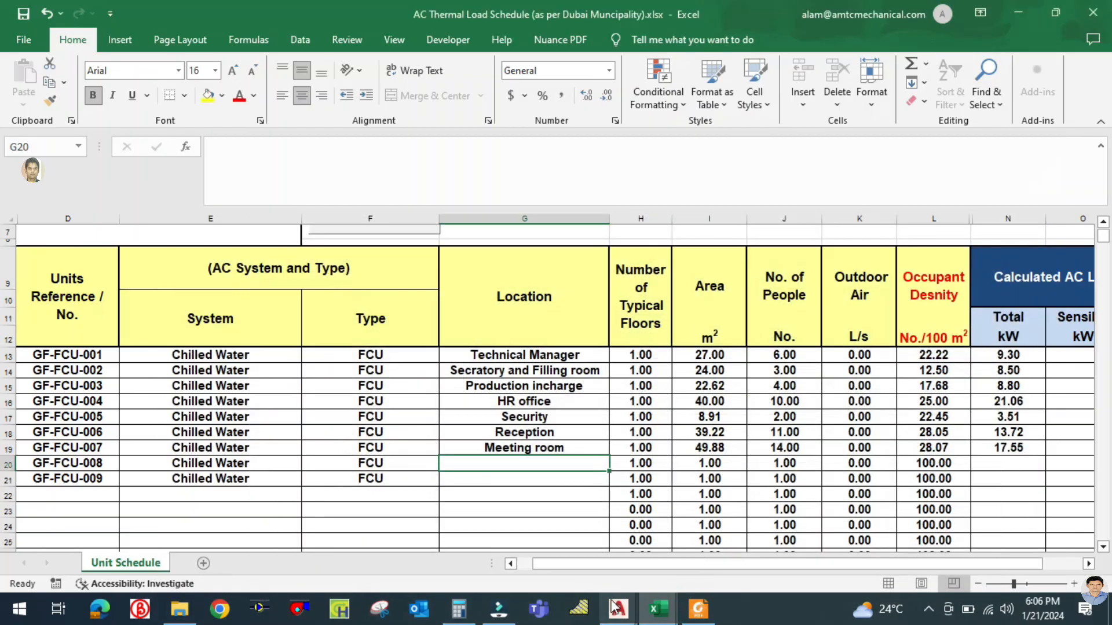
mouse_move(616, 607)
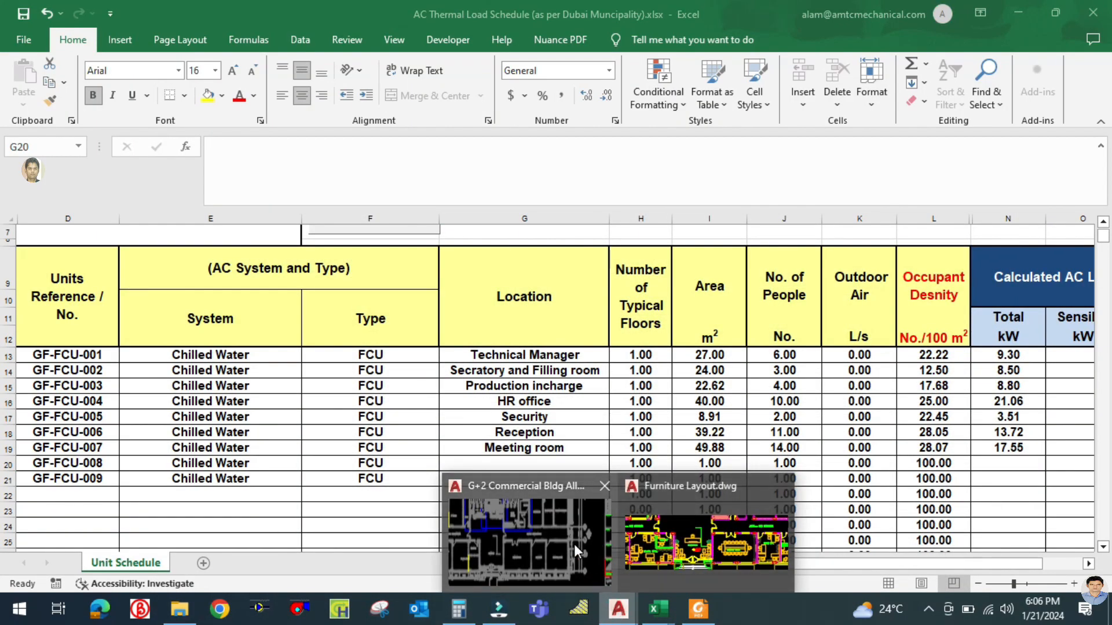
click(669, 540)
drag(790, 489, 484, 484)
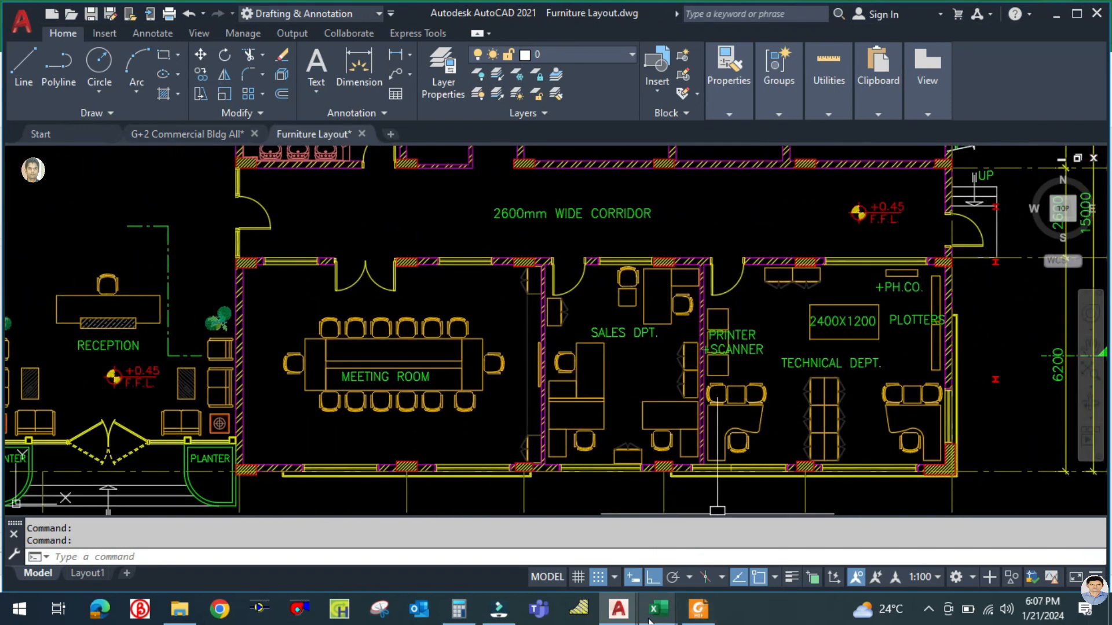
mouse_move(650, 621)
click(568, 565)
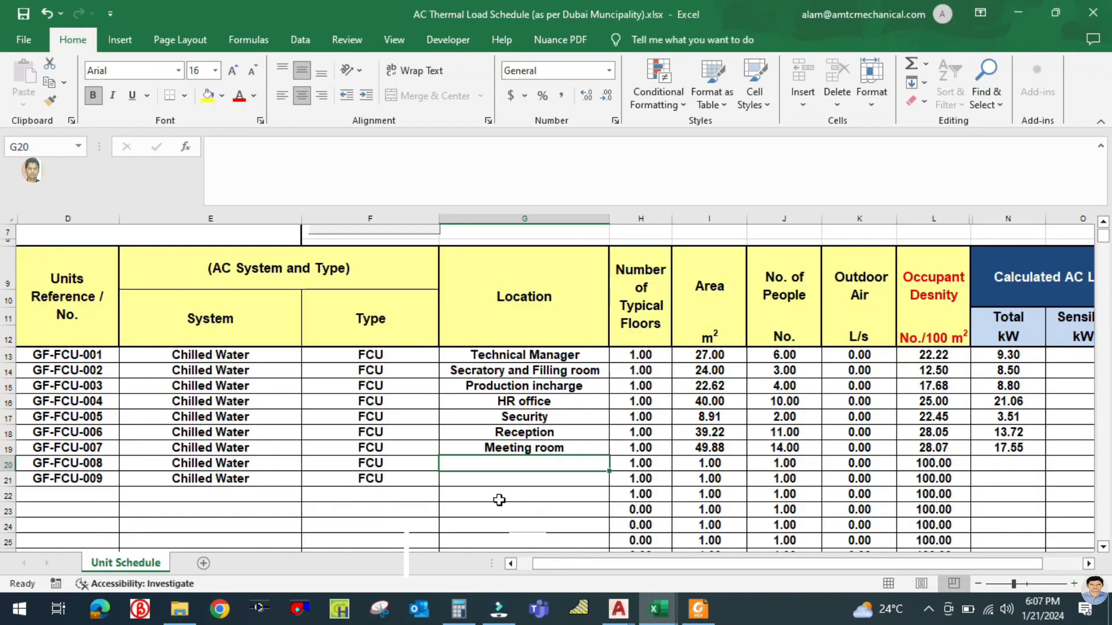
text(Sales Dept)
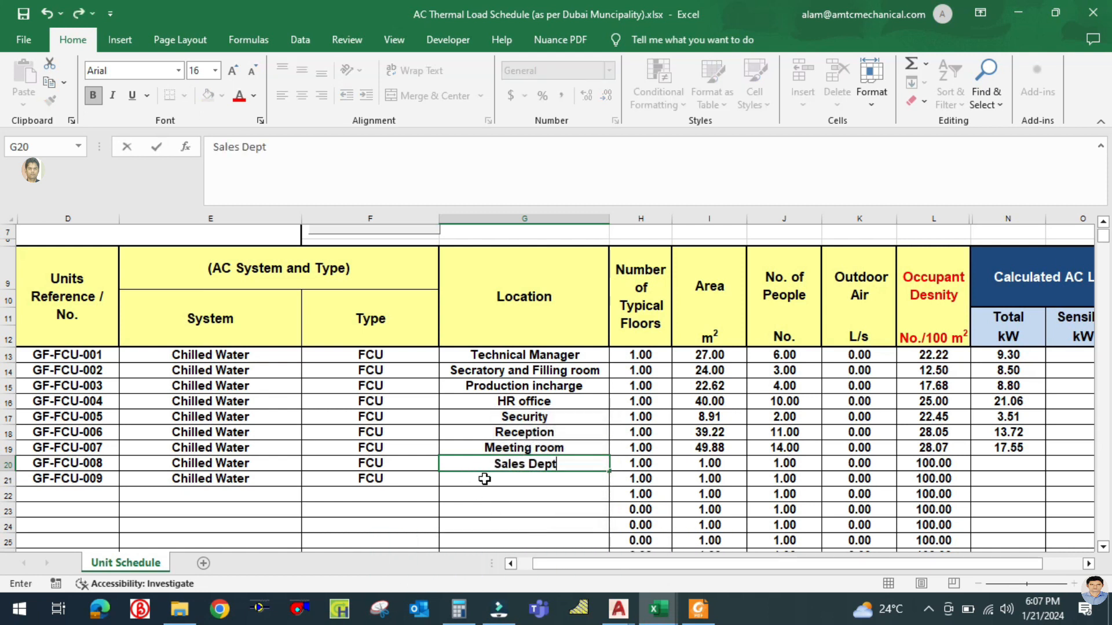
Step: Enter Technical dept as the location of GF-FCU-009
click(484, 478)
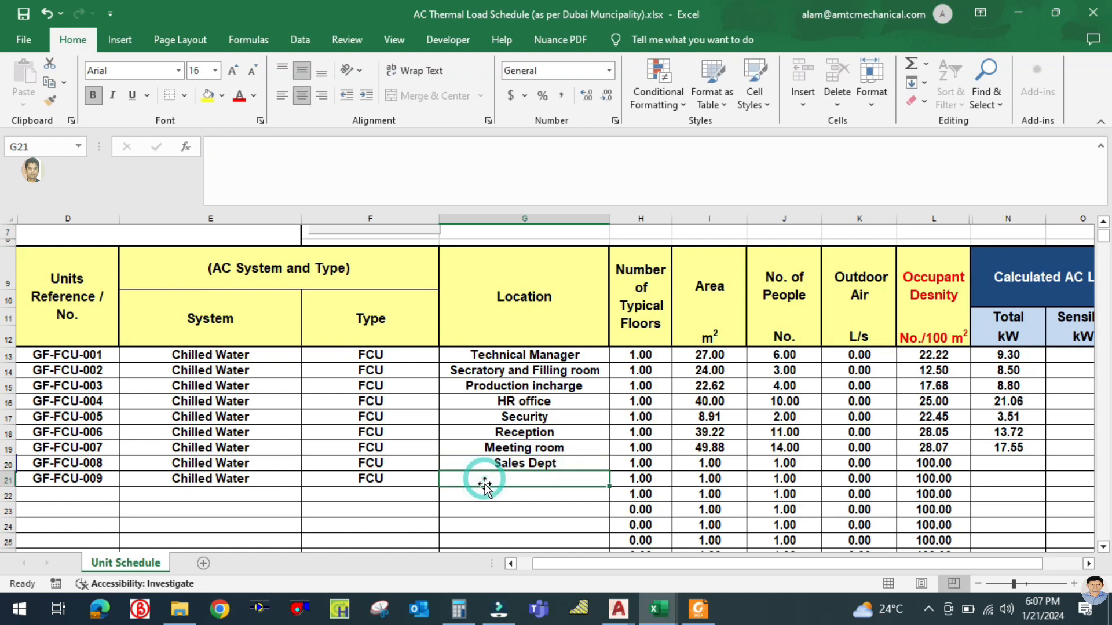
text(Te)
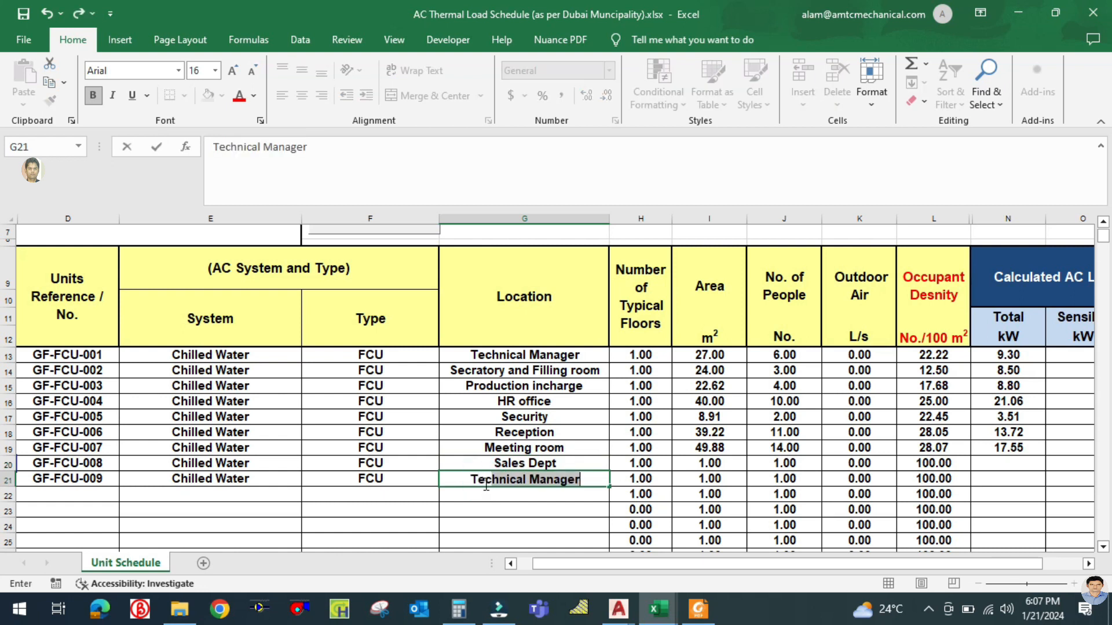
text(chnical dept)
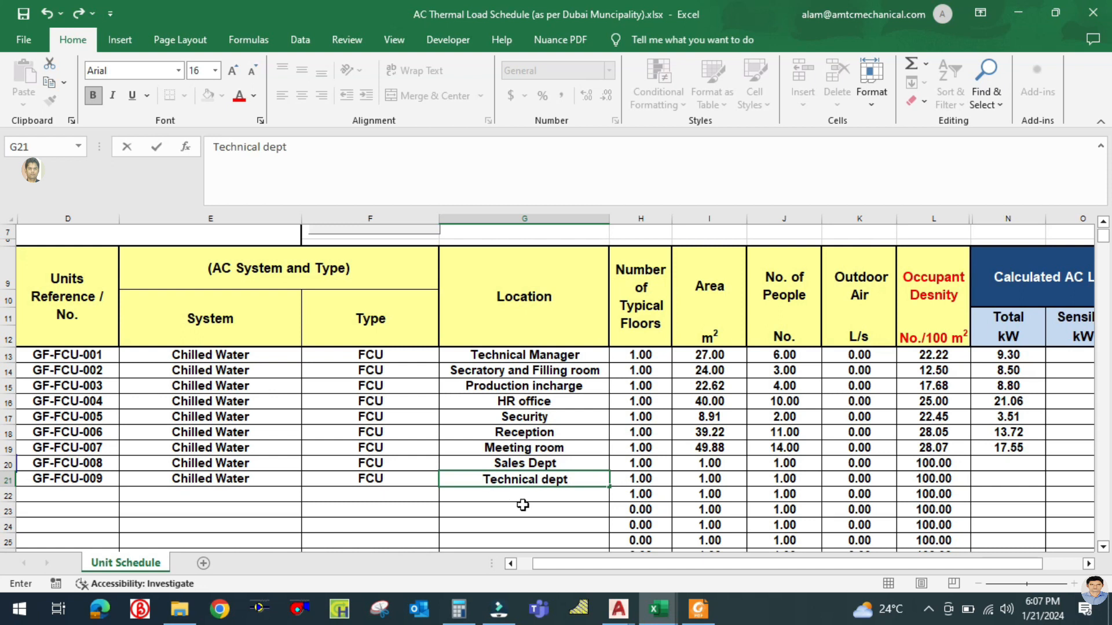
click(523, 505)
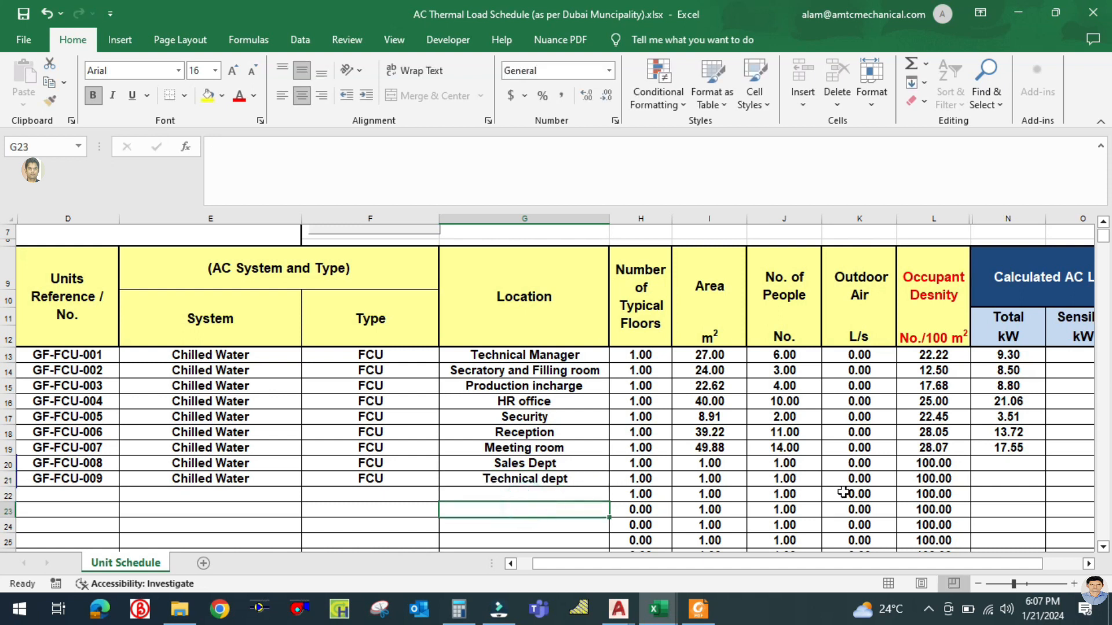
Step: Look up the Sales Dept and Tech Dept office areas in the Tonnage Calculation workbook, and return to the load schedule
click(659, 478)
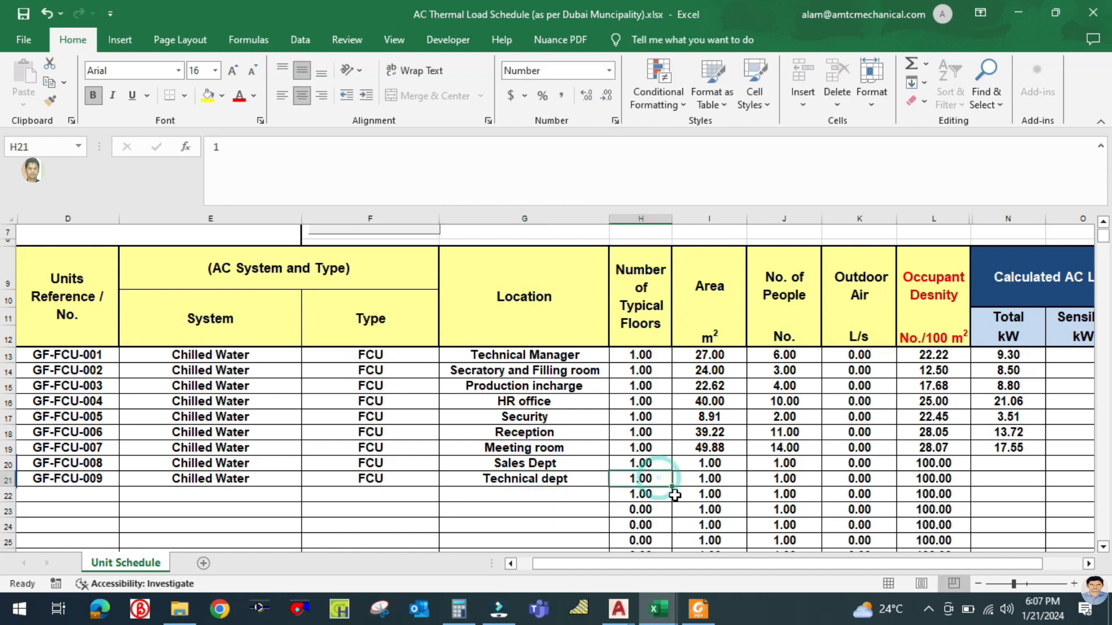
click(710, 479)
mouse_move(658, 608)
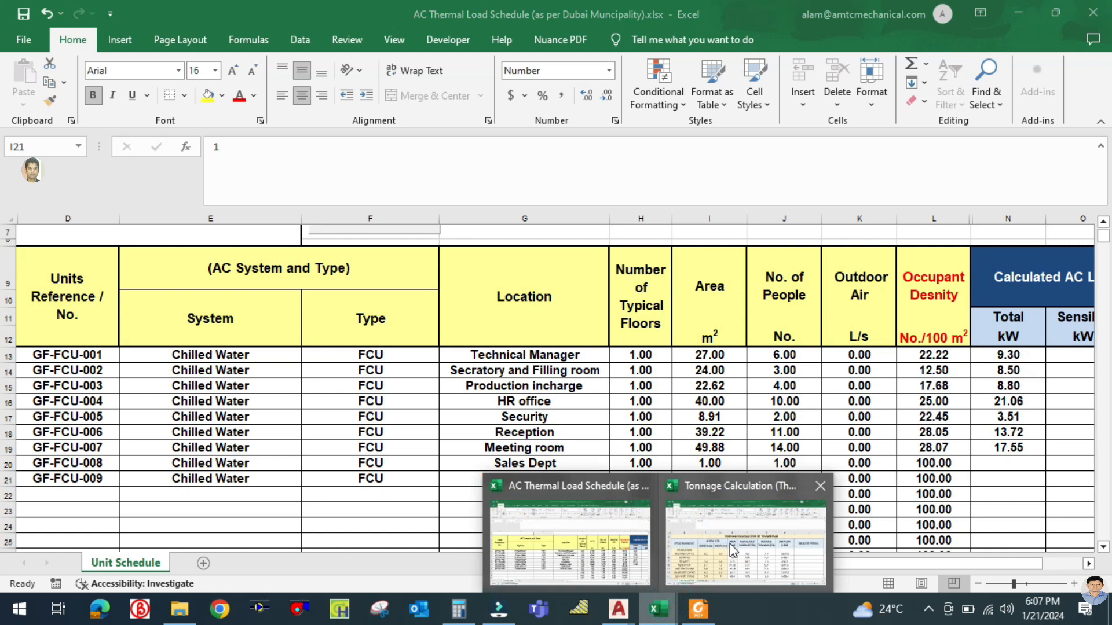
click(730, 544)
click(174, 508)
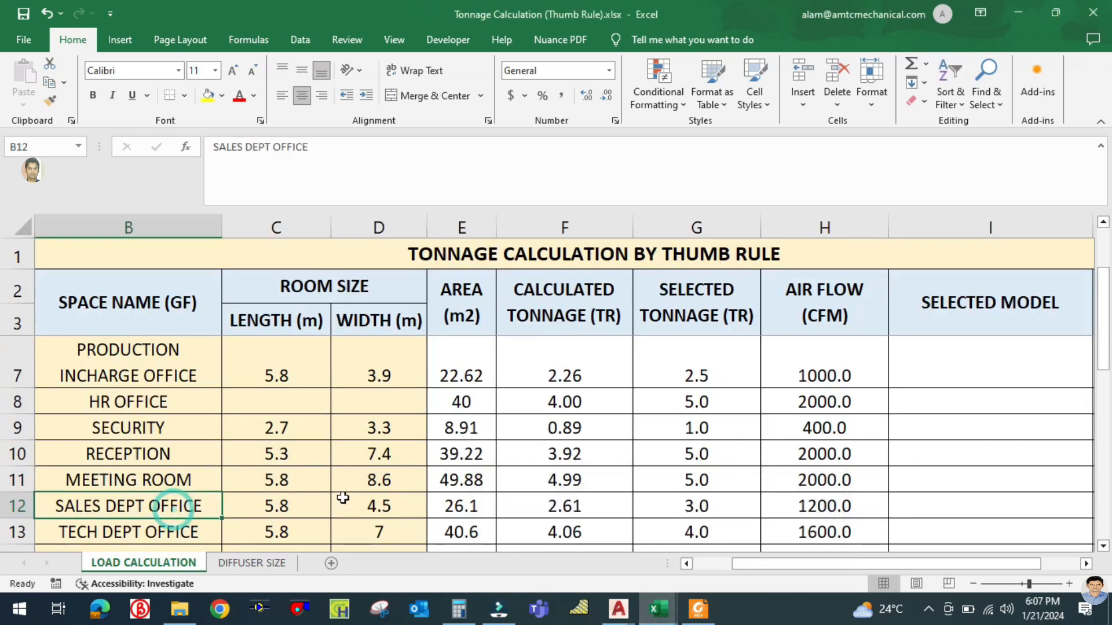
click(453, 504)
click(475, 532)
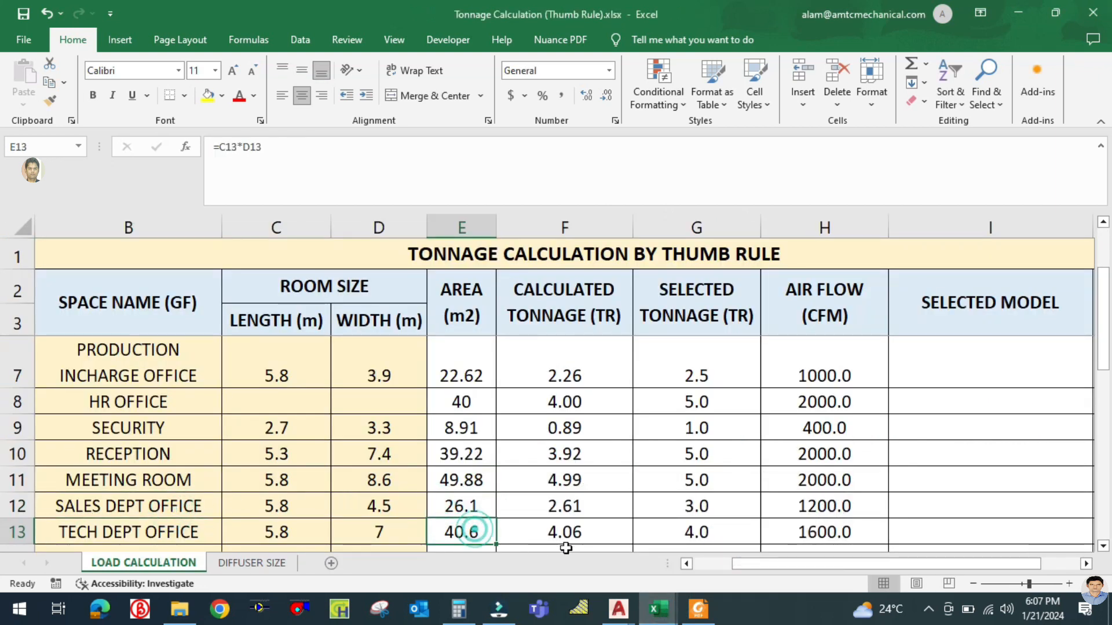
mouse_move(666, 612)
click(587, 548)
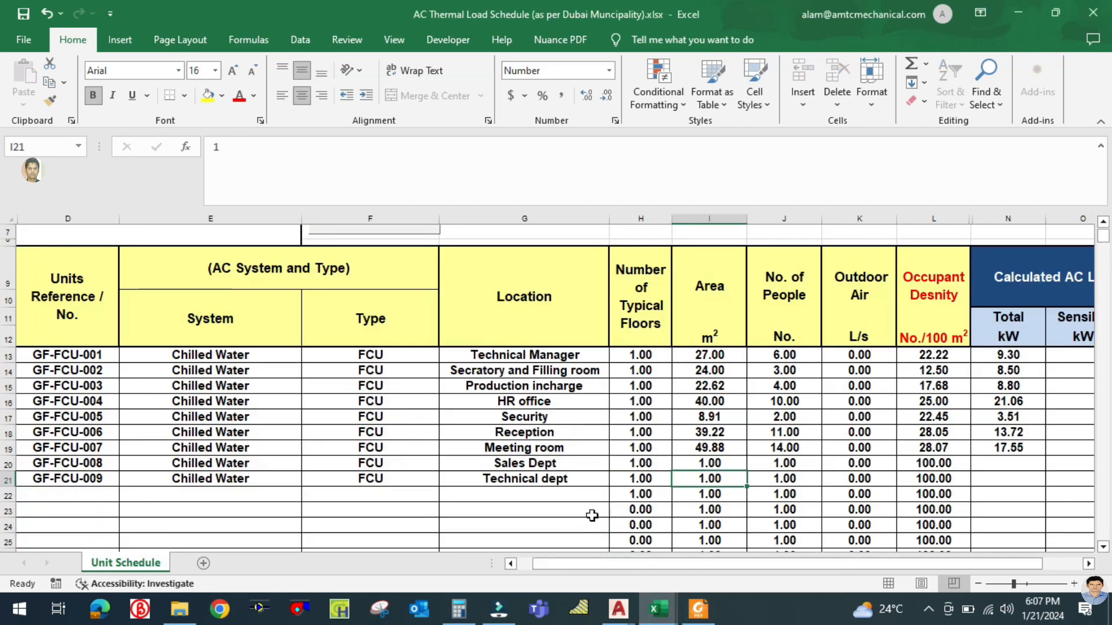
Step: Set the area to 26.1 m² for Sales Dept and 40.6 m² for Technical dept
click(701, 463)
text(26)
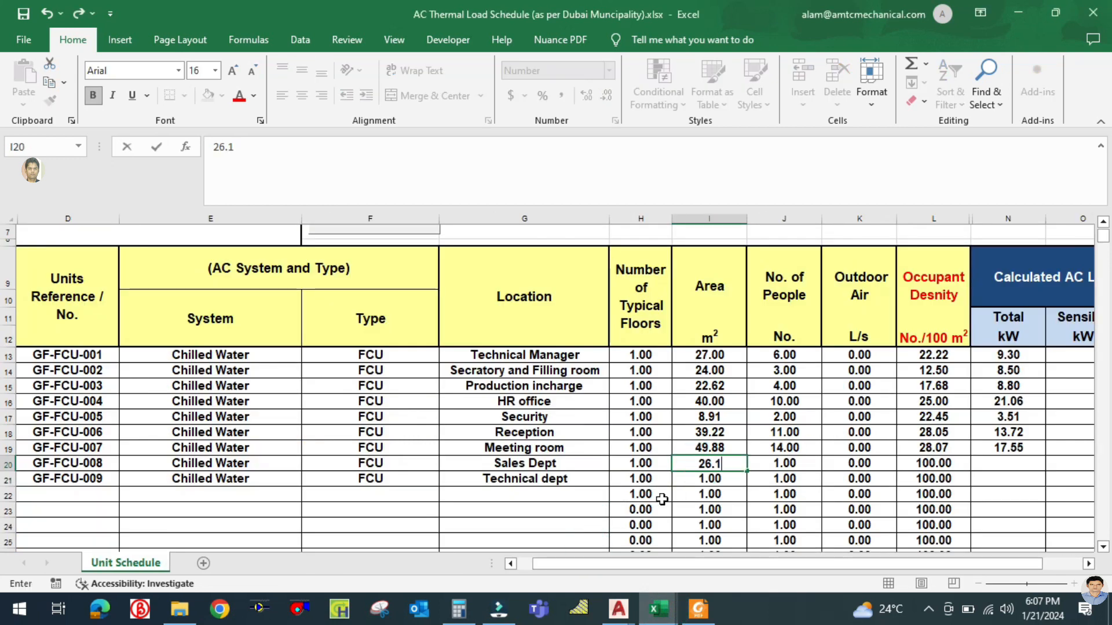
text(.1)
key(Return)
text(40.)
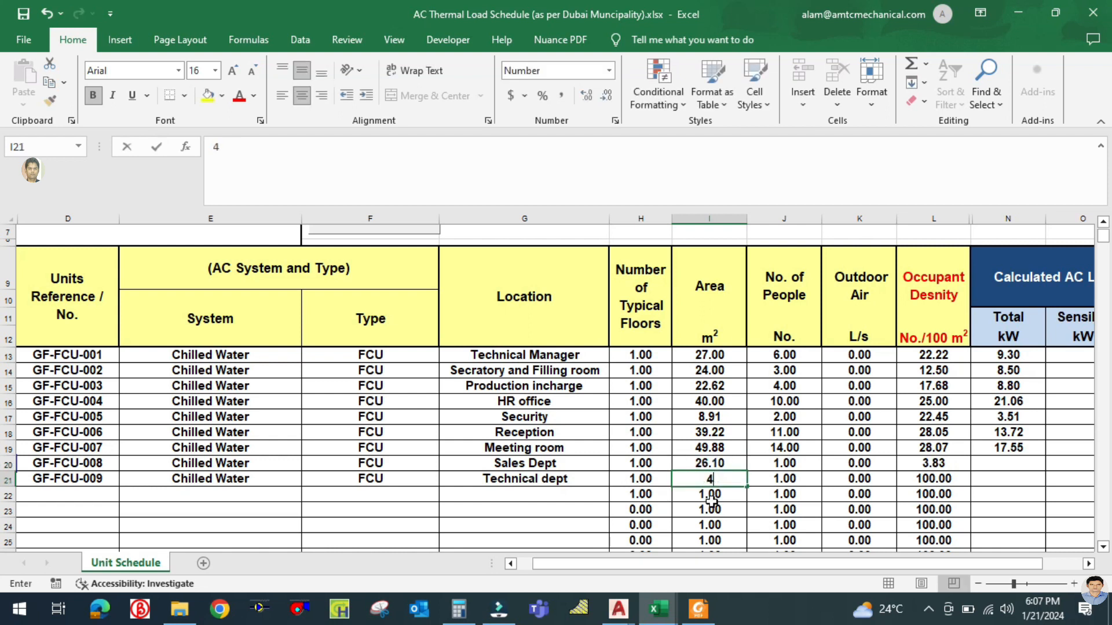
text(6)
Step: Check the seating in AutoCAD's Furniture Layout, and enter 5 people for Sales Dept and 6 for Technical dept in the Excel schedule
click(786, 467)
mouse_move(618, 606)
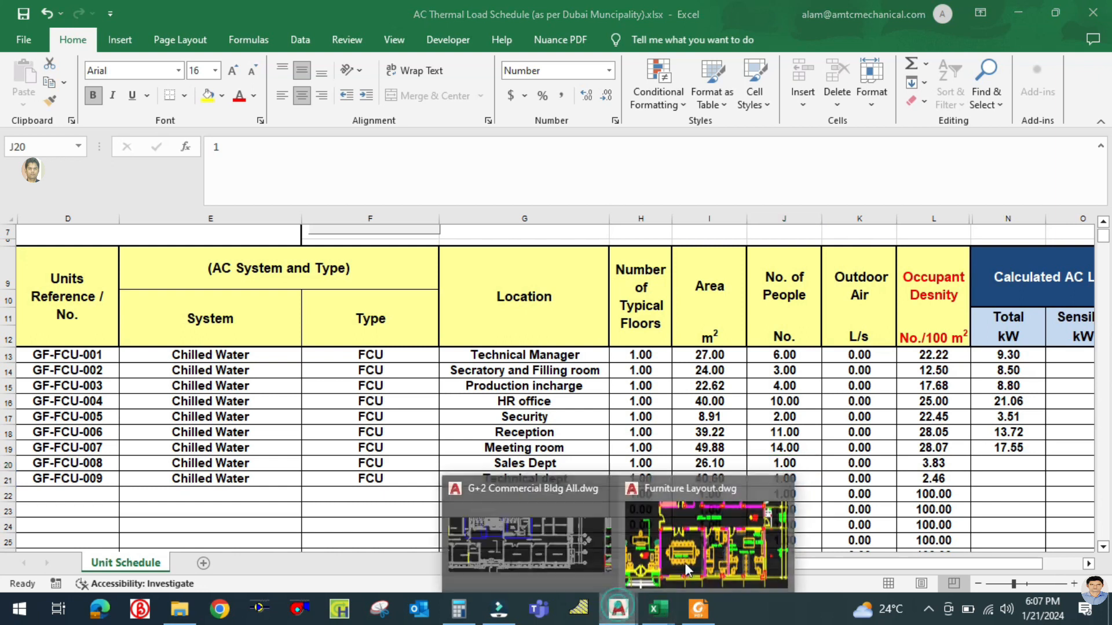
click(726, 538)
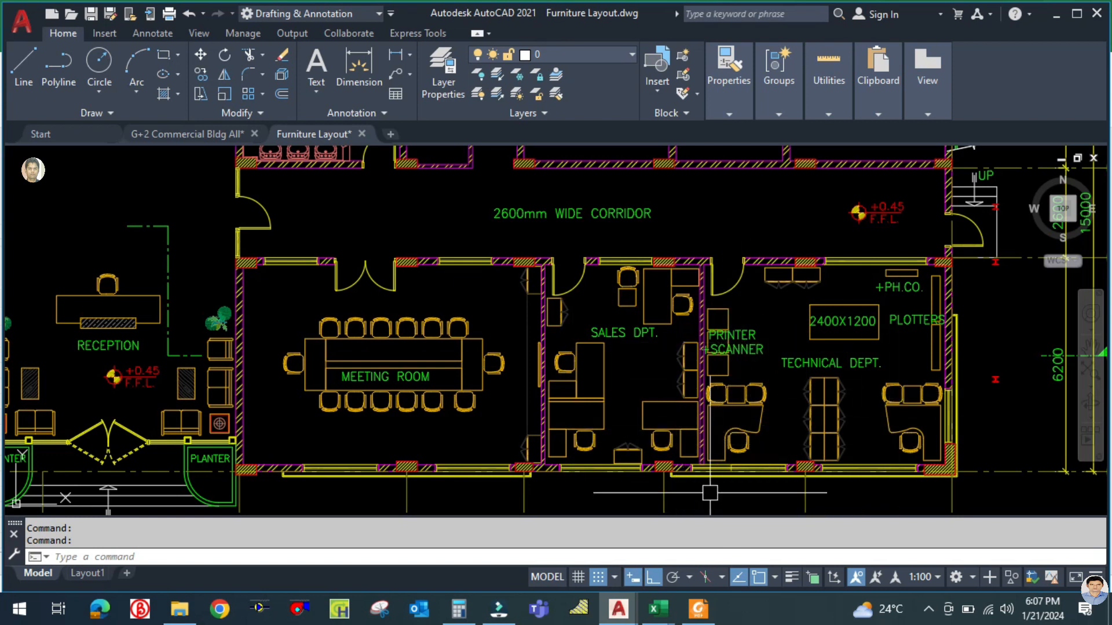
mouse_move(658, 616)
click(565, 542)
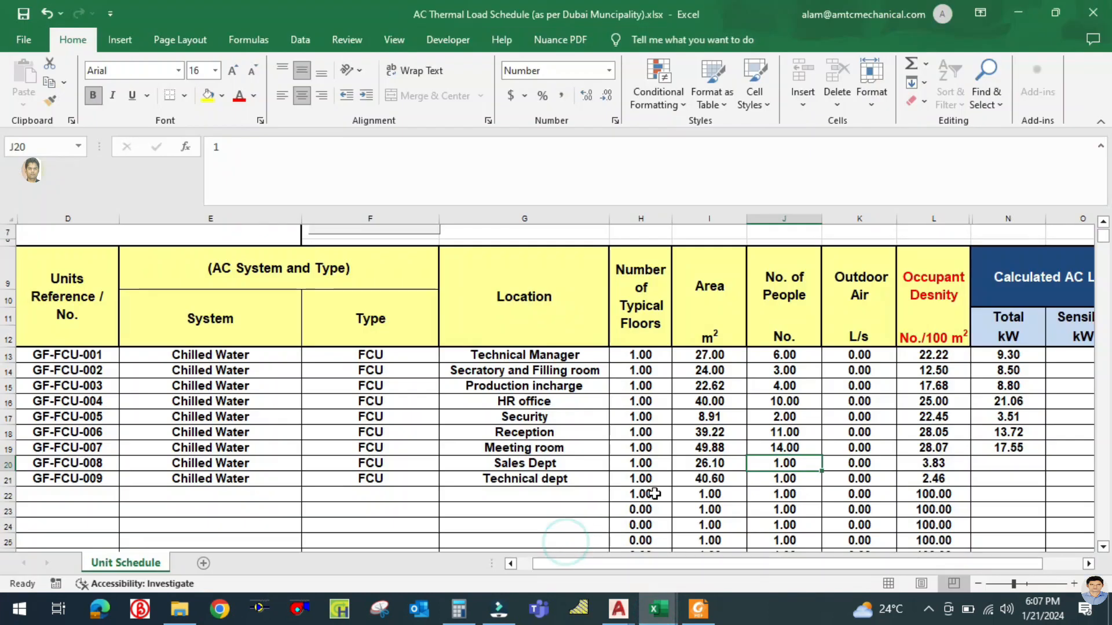
text(5)
key(Return)
text(6)
click(798, 504)
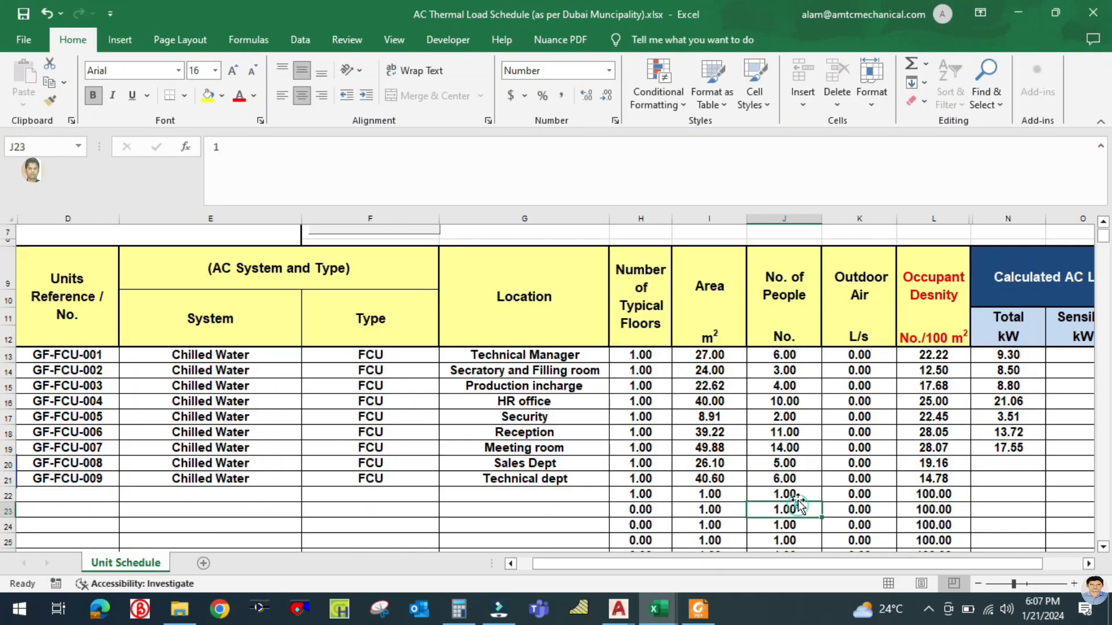
Step: Look up the calculated tonnage of the Sales Dept and Tech Dept offices in the Tonnage Calculation workbook, and return to the load schedule
click(1005, 463)
mouse_move(732, 562)
mouse_down()
mouse_move(747, 561)
mouse_move(736, 562)
mouse_up()
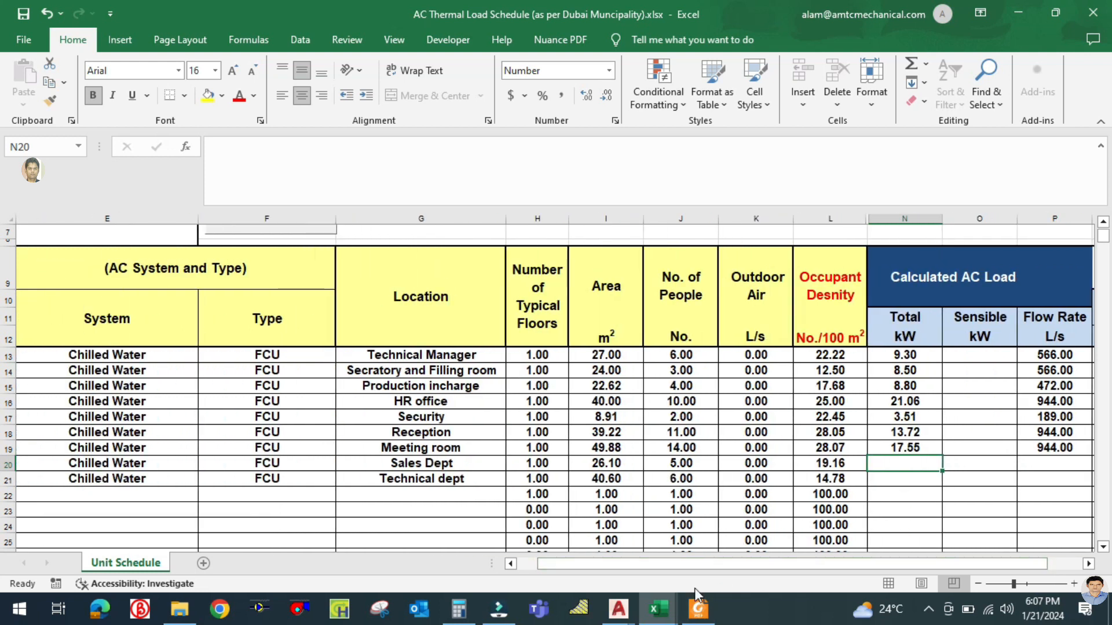
mouse_move(666, 615)
click(700, 550)
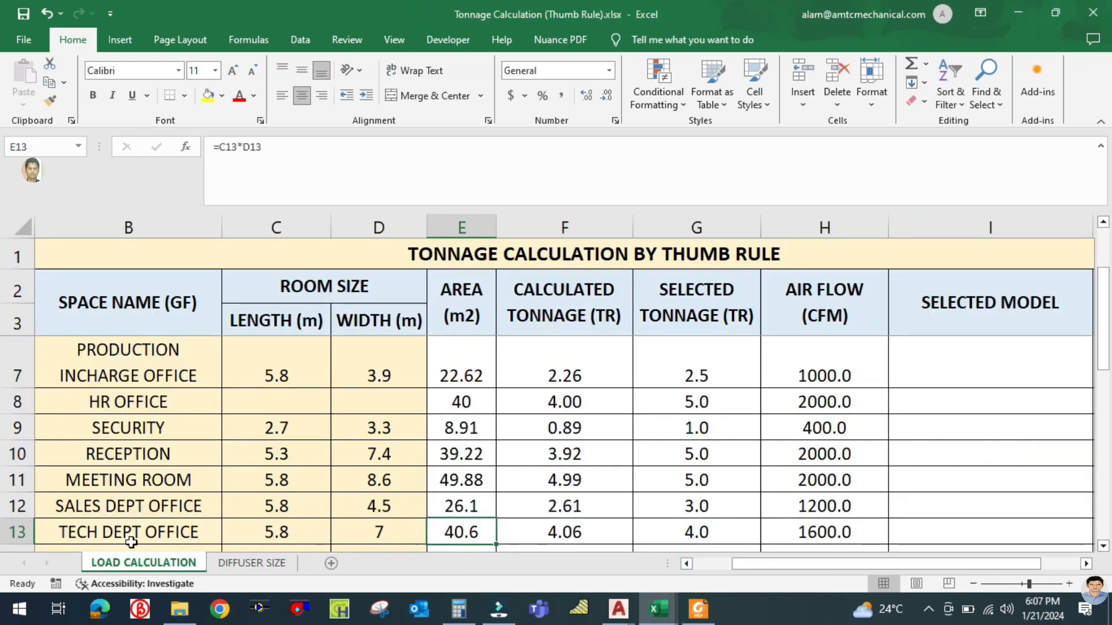
click(141, 506)
click(565, 499)
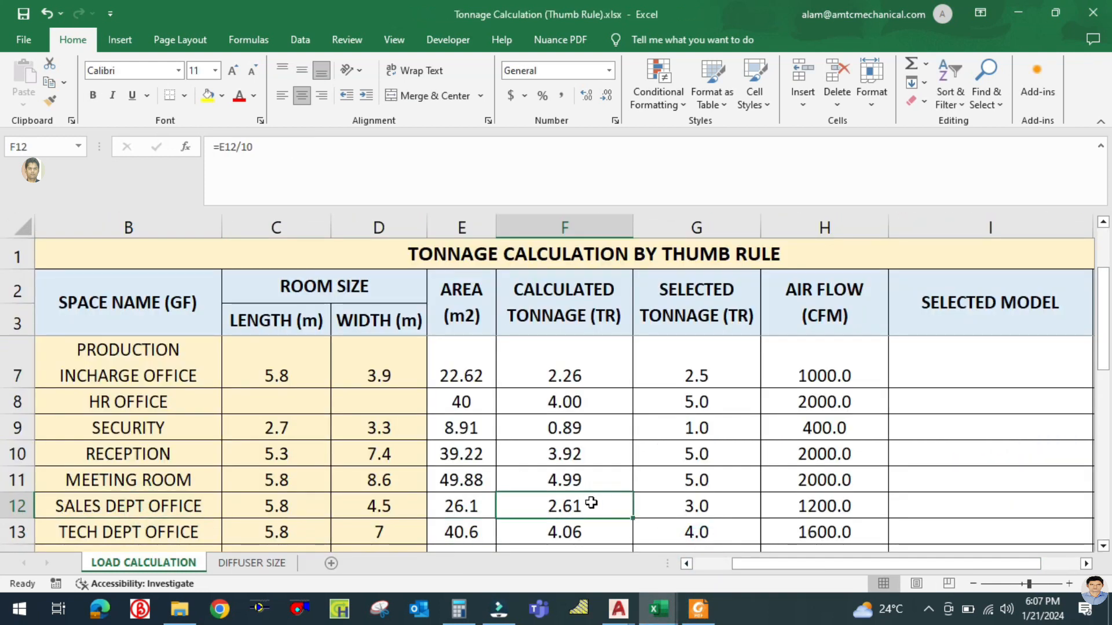
click(570, 528)
mouse_move(664, 606)
click(595, 540)
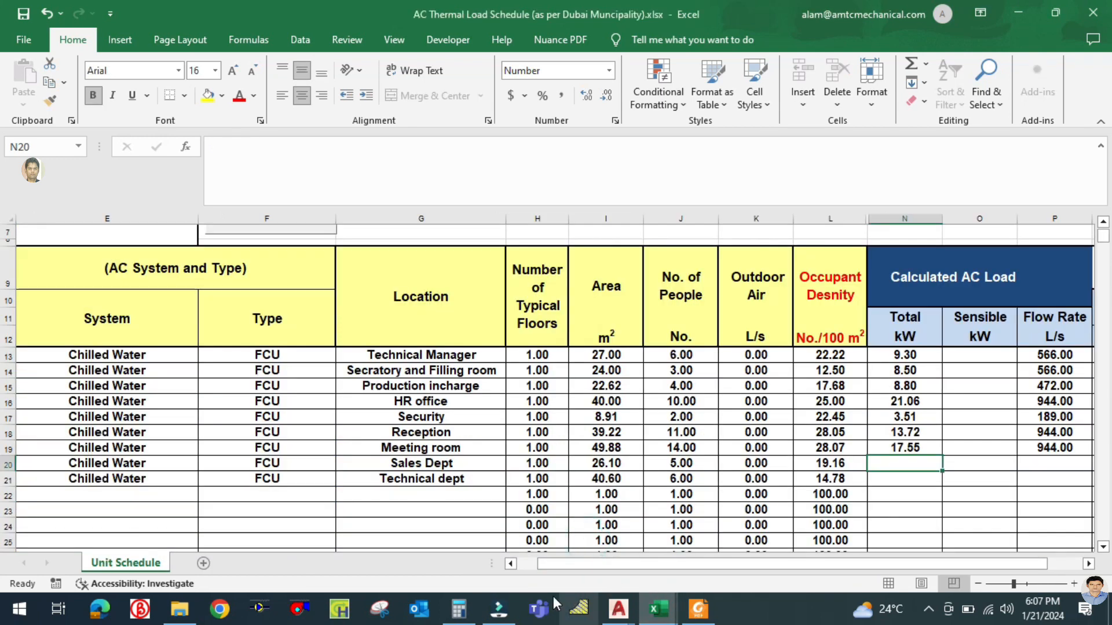
Step: Multiply 2.6 by 3.51 in Calculator, and enter 9.12 kW as the Sales Dept row's calculated total load in Excel
click(458, 608)
click(322, 348)
text(2.6 ×)
text(*3.51)
key(Return)
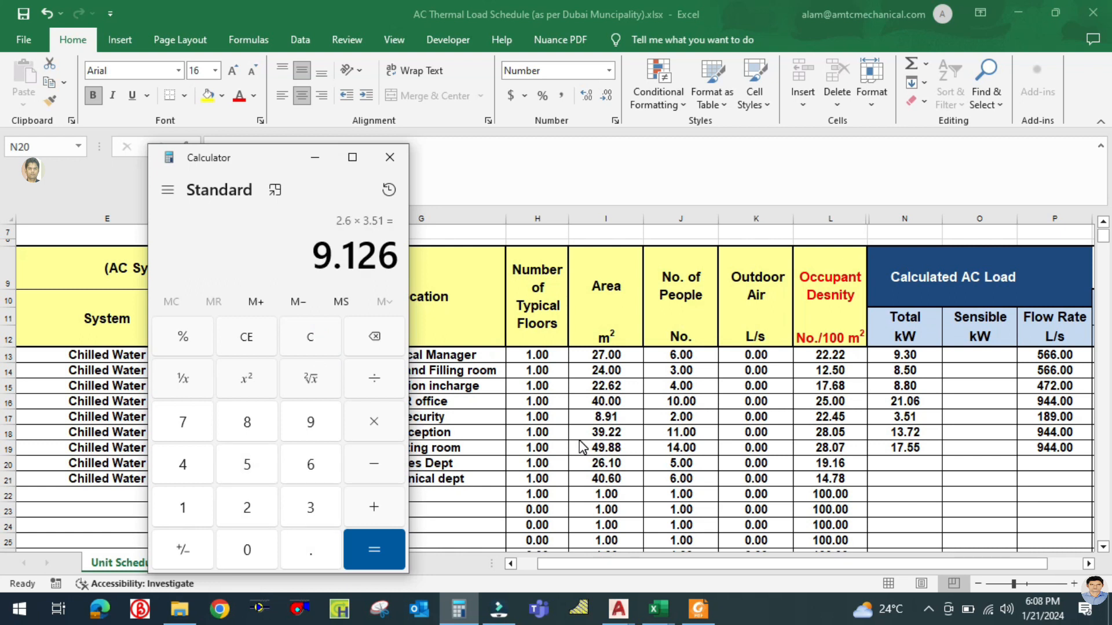
click(932, 465)
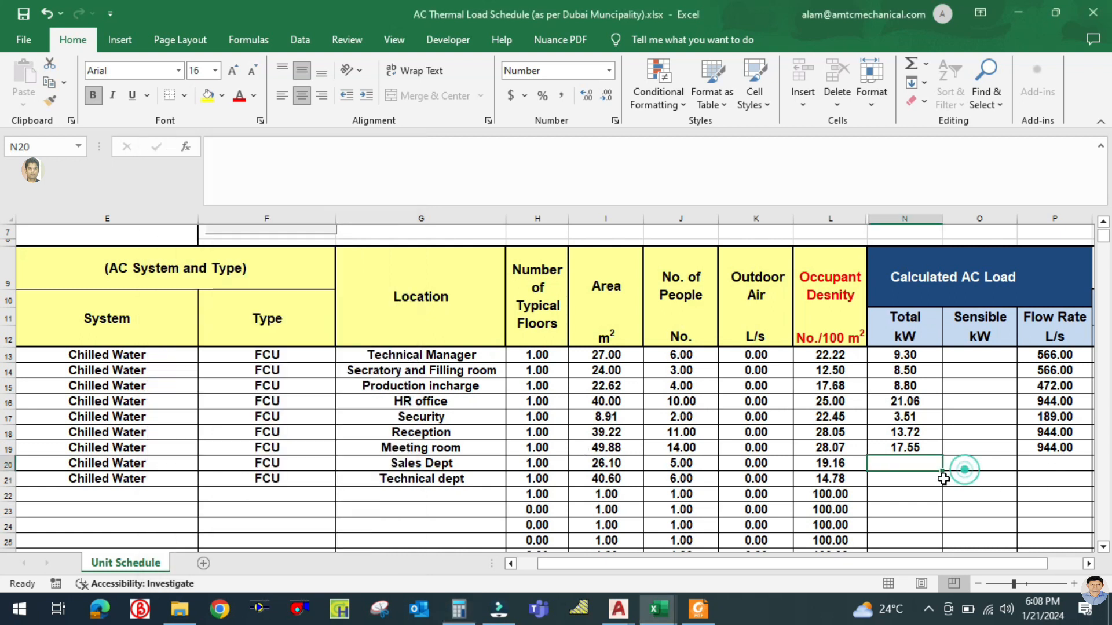
text(9.1)
click(900, 493)
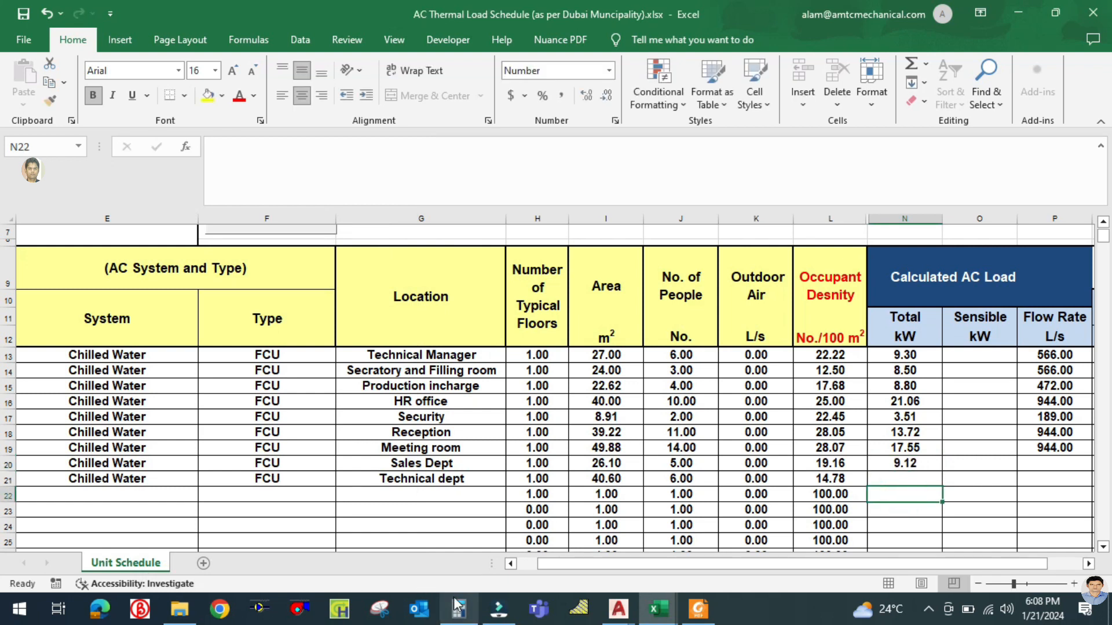
Step: Recheck the Tech Dept office's calculated tonnage in the Tonnage Calculation workbook, and multiply 4.06 by 3.51 in Calculator
click(458, 609)
click(307, 346)
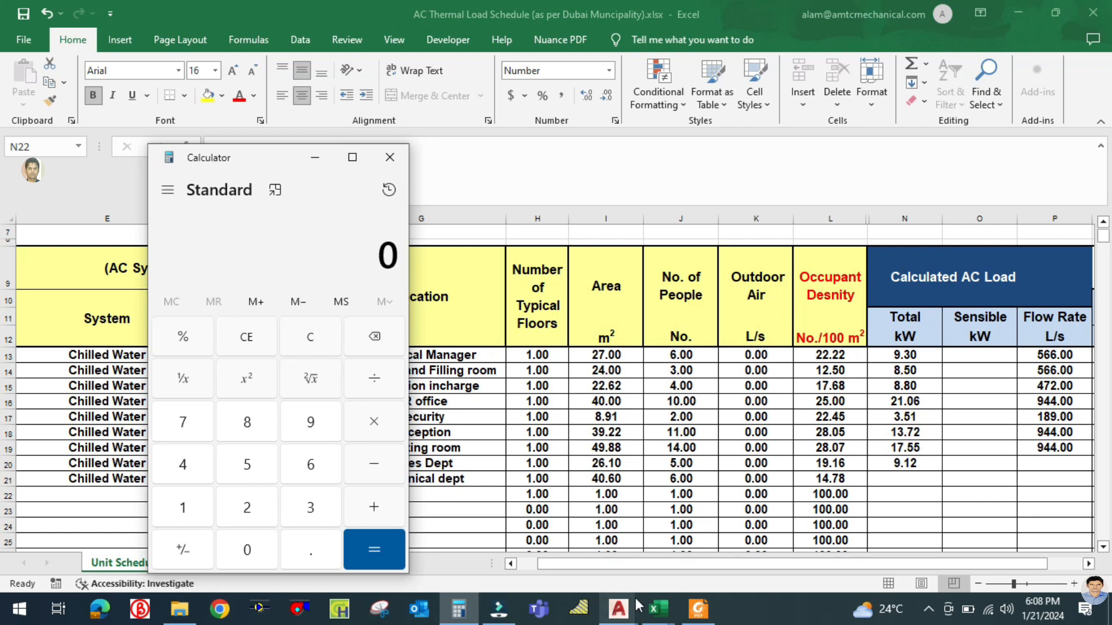
mouse_move(658, 608)
click(760, 540)
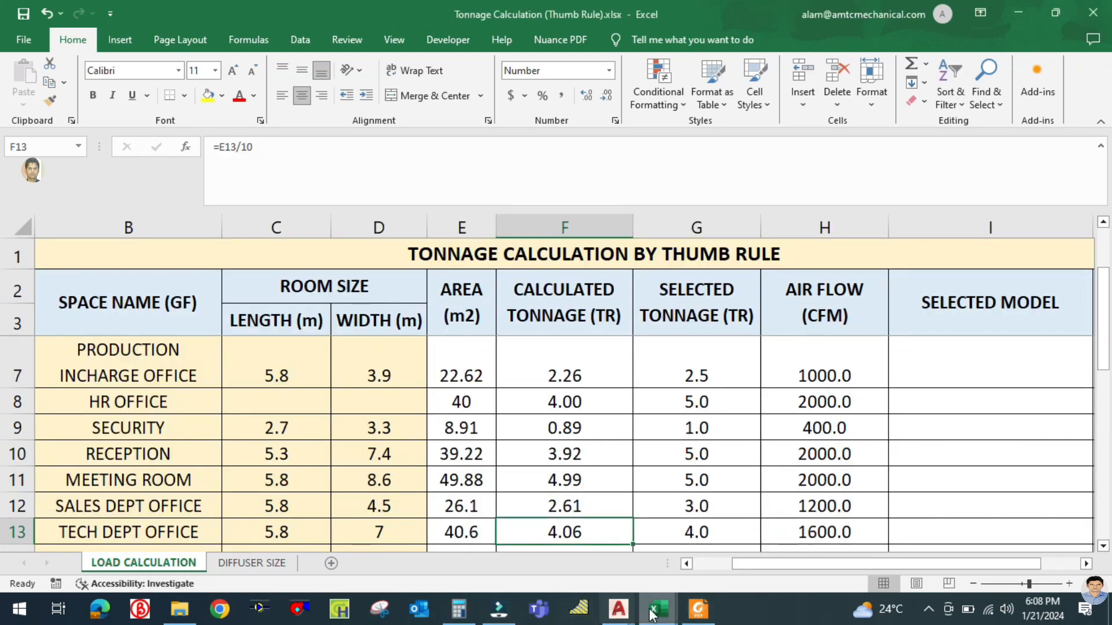
key(alt+Tab)
click(458, 607)
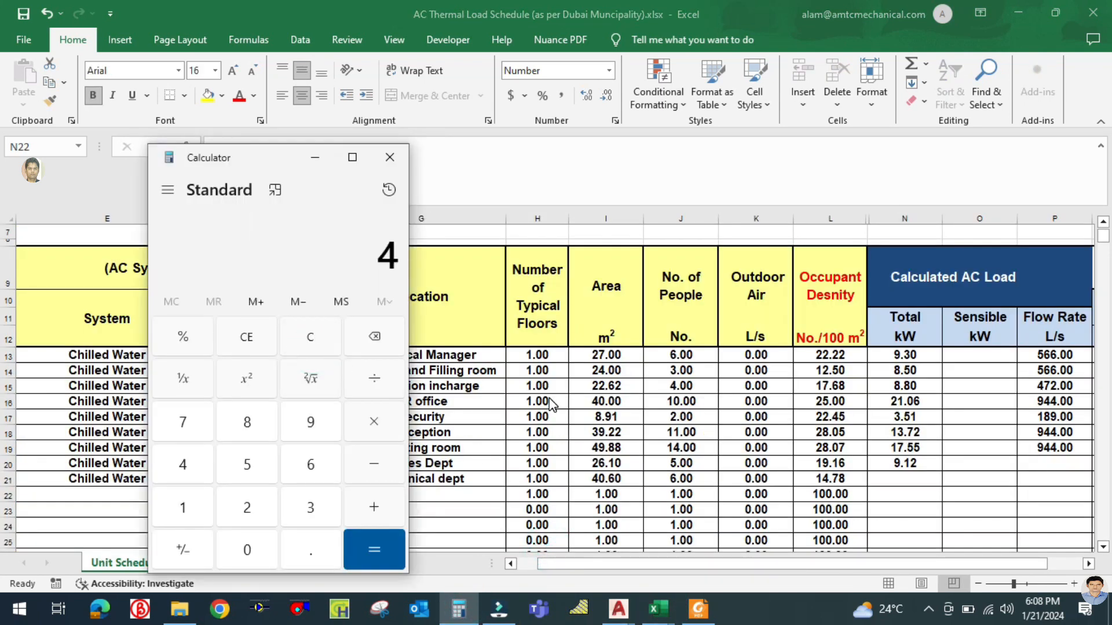
text(.06 × )
text(3.51)
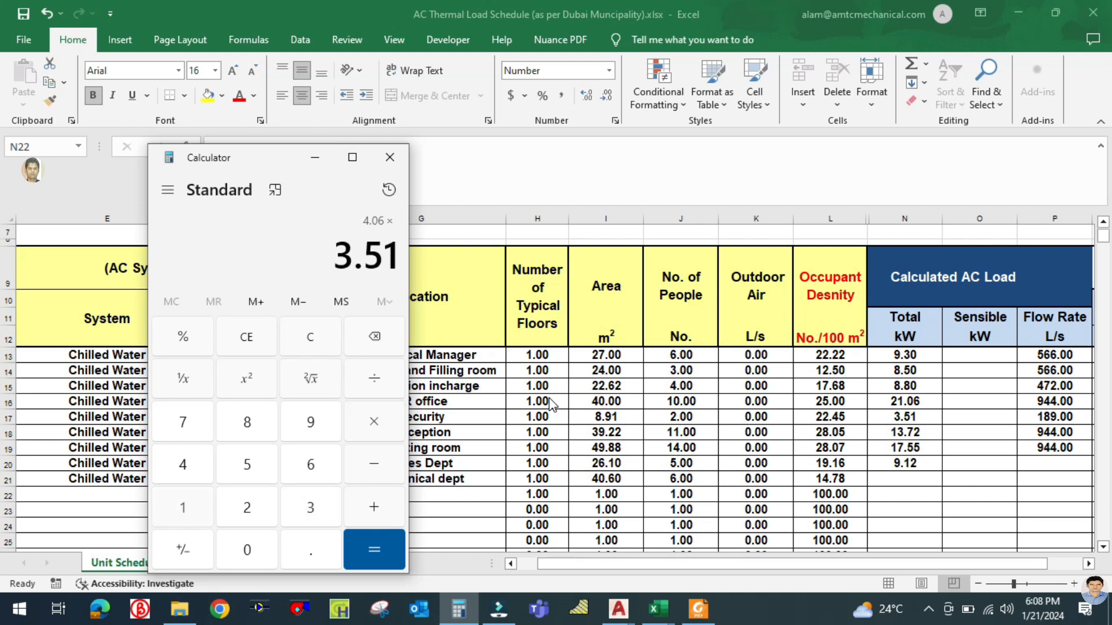
key(Return)
Step: Enter 14.12 kW as the Technical dept row's calculated total load in the Excel schedule
click(896, 480)
click(905, 469)
click(904, 479)
text(14)
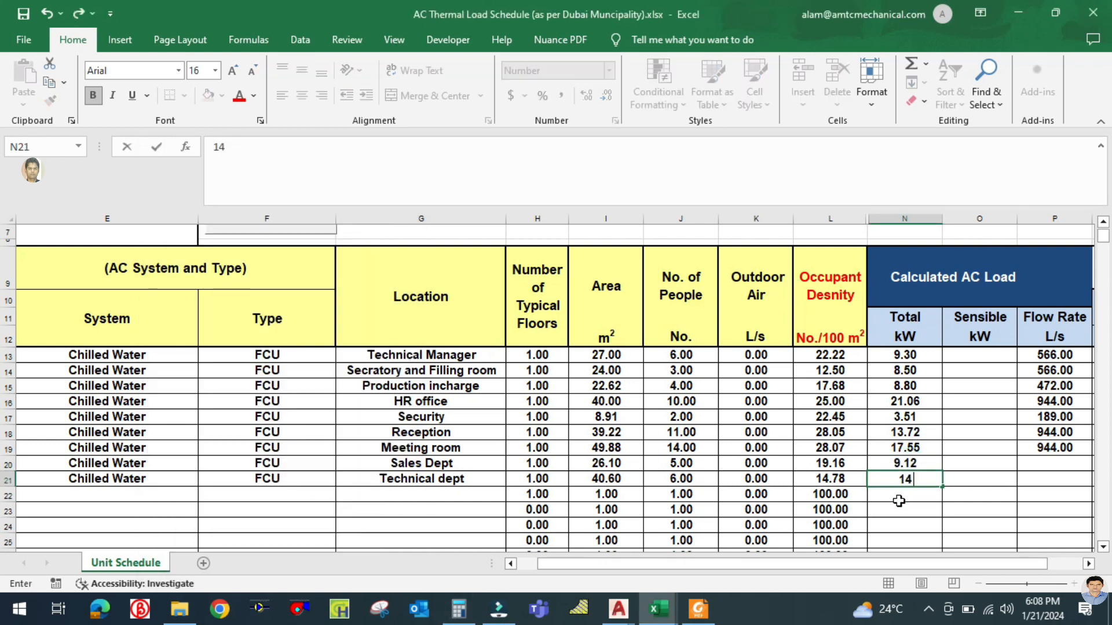
text(.12)
click(898, 499)
Step: Look up the air flow of the Sales Dept and Tech Dept offices in the Tonnage Calculation workbook, and return to the load schedule
click(1030, 467)
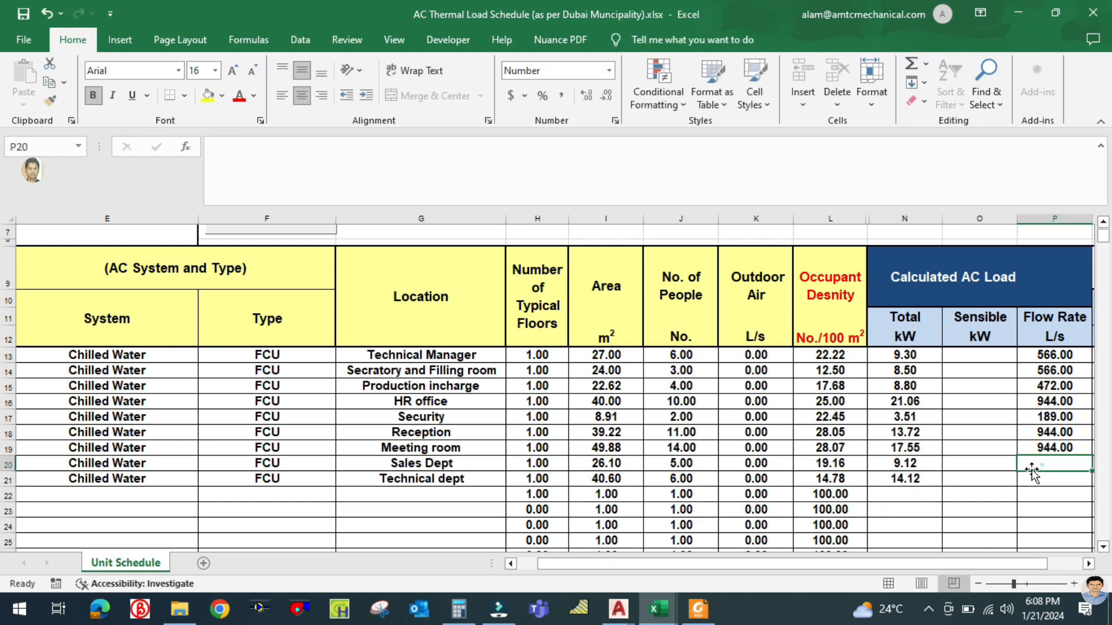
click(654, 616)
click(713, 549)
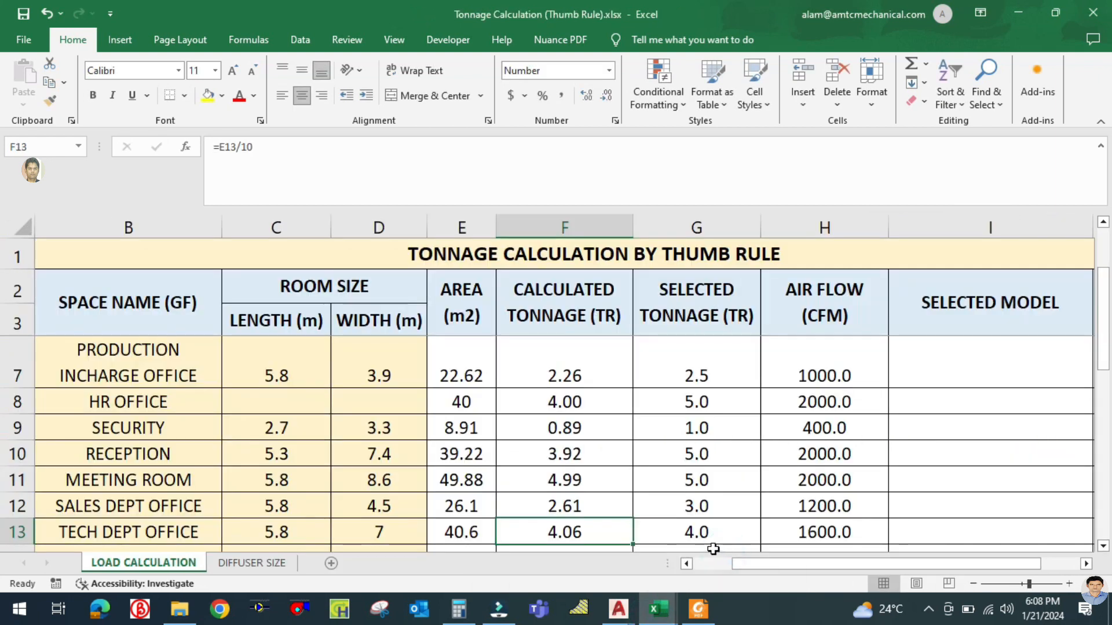
click(826, 506)
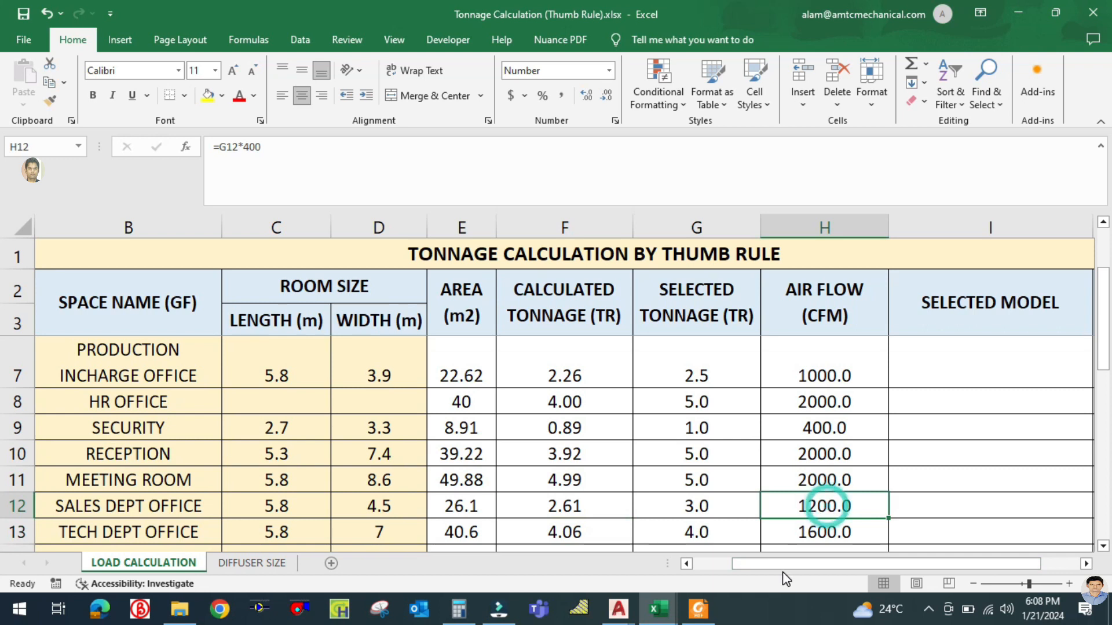
click(813, 525)
click(659, 609)
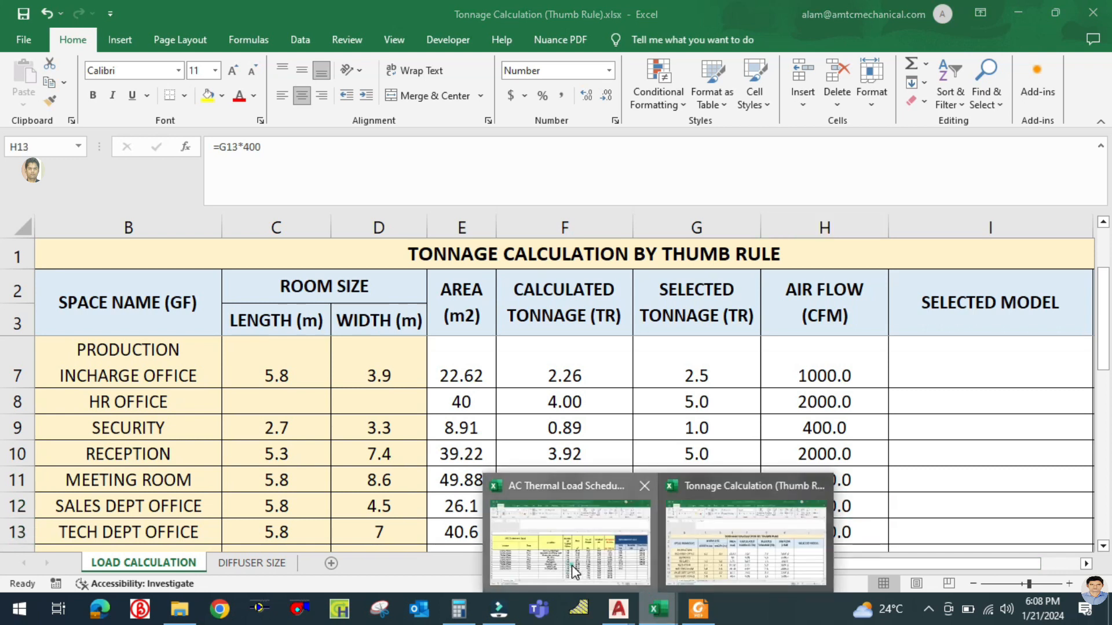
click(572, 565)
Step: Divide 1200 by 2.119 in Calculator, and enter 566 L/s as the Sales Dept row's calculated flow rate in Excel
click(458, 608)
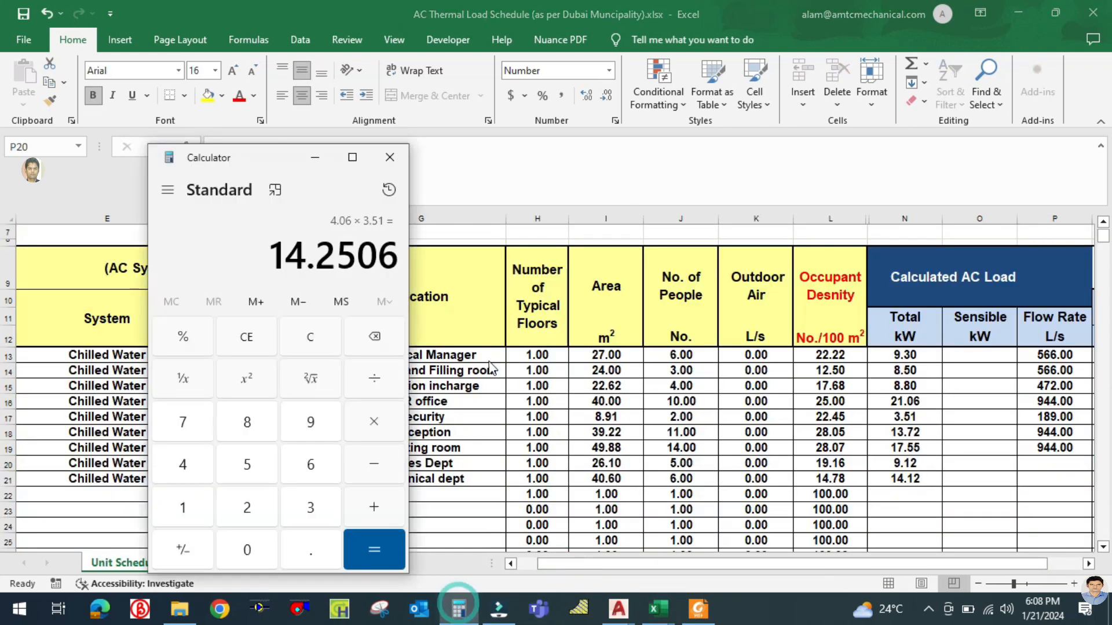
click(331, 339)
text(1200)
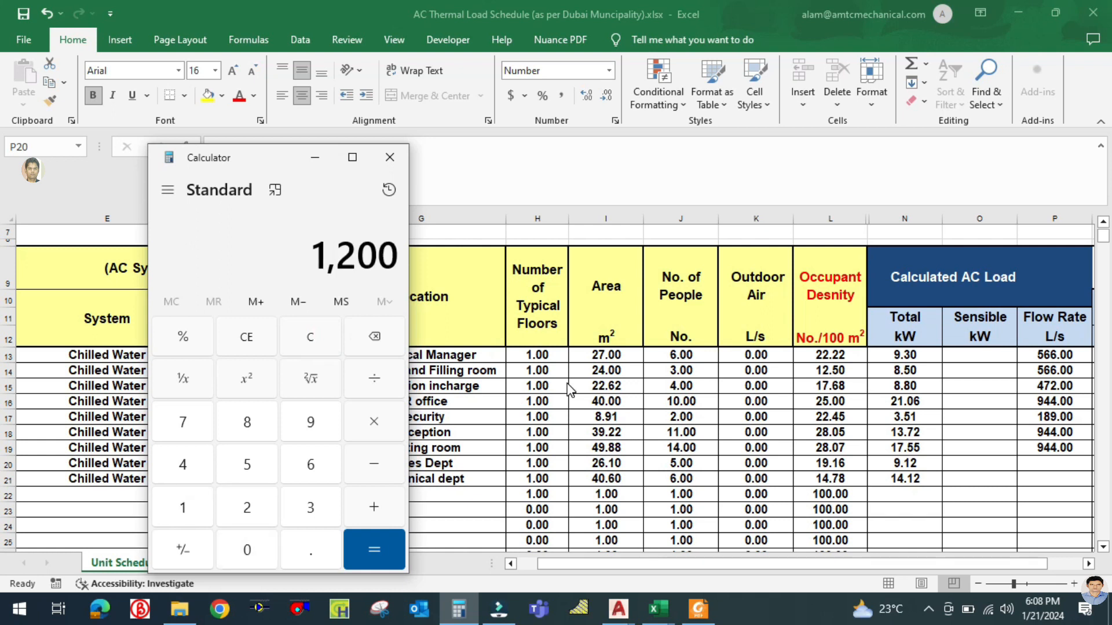
text(3)
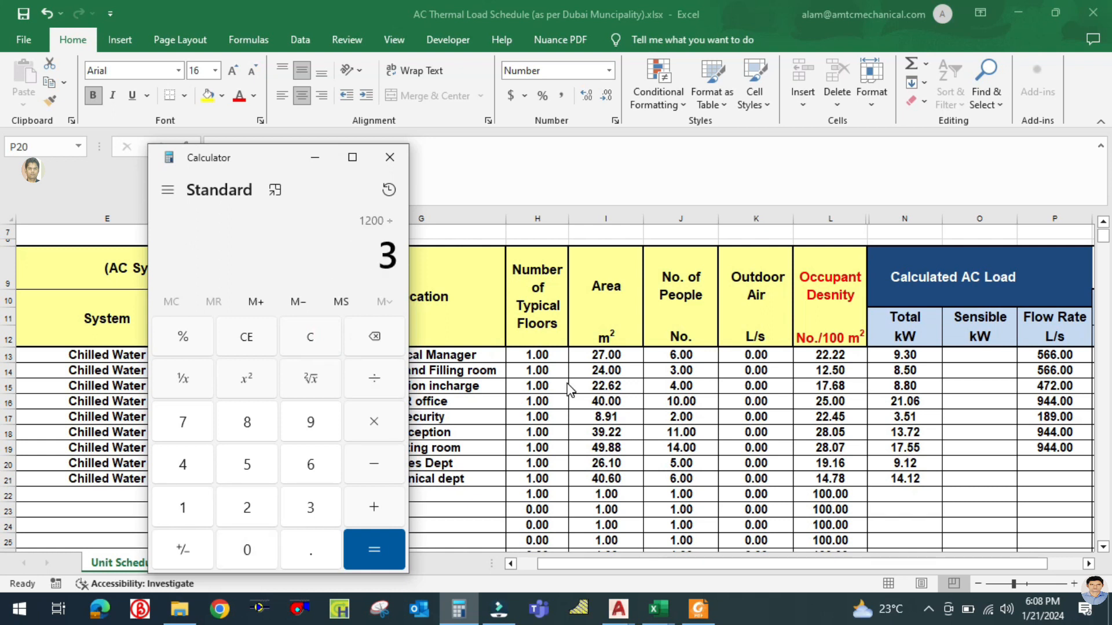
text(.119)
key(Return)
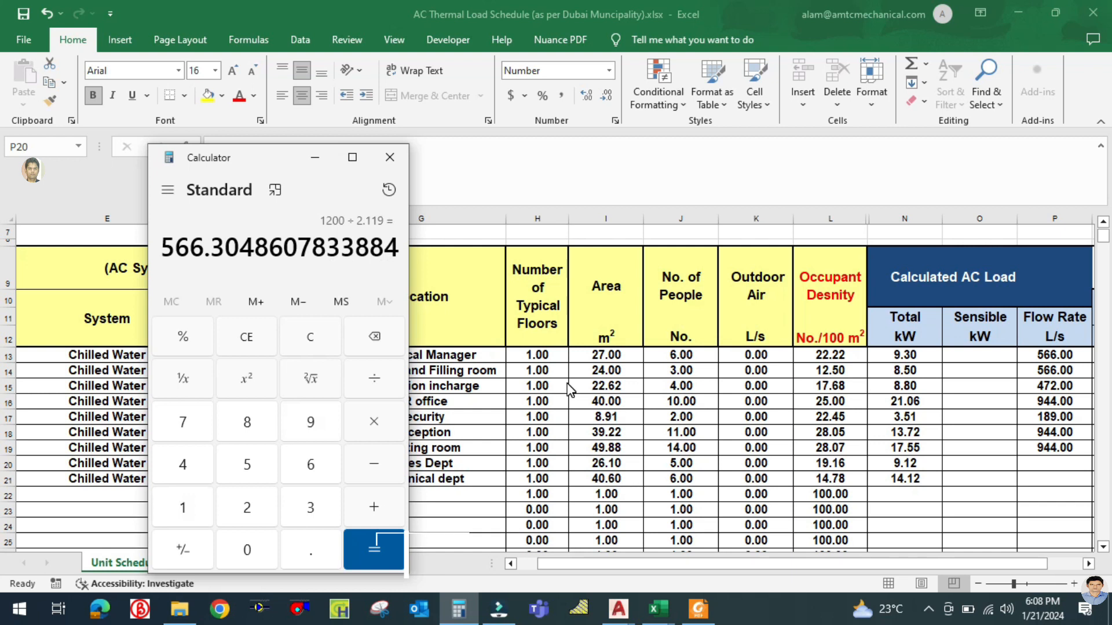
key(alt+Tab)
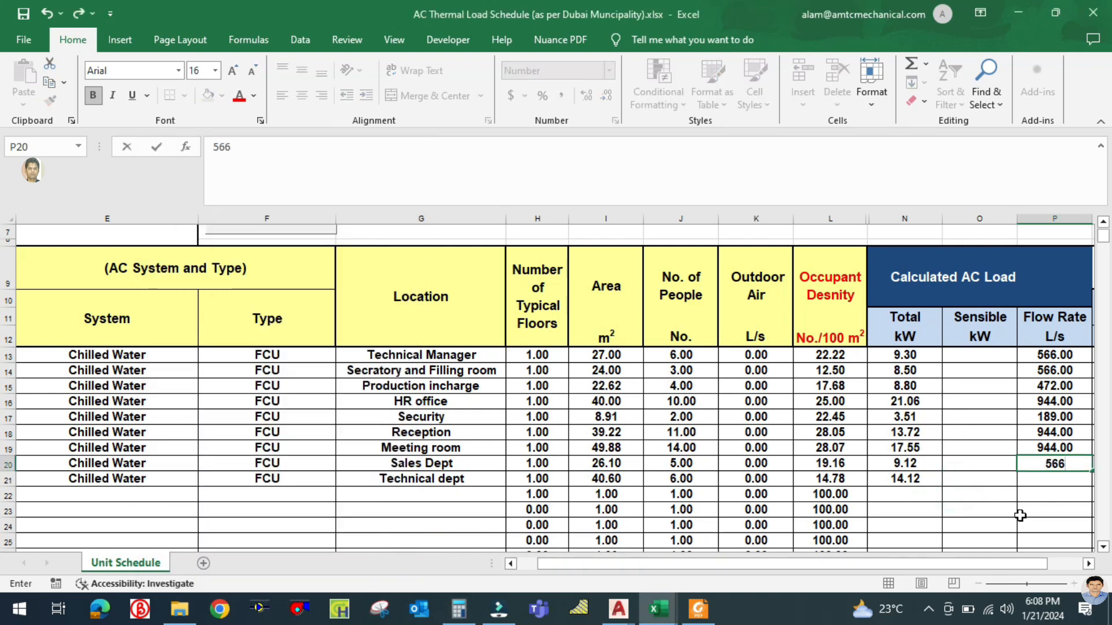
key(Return)
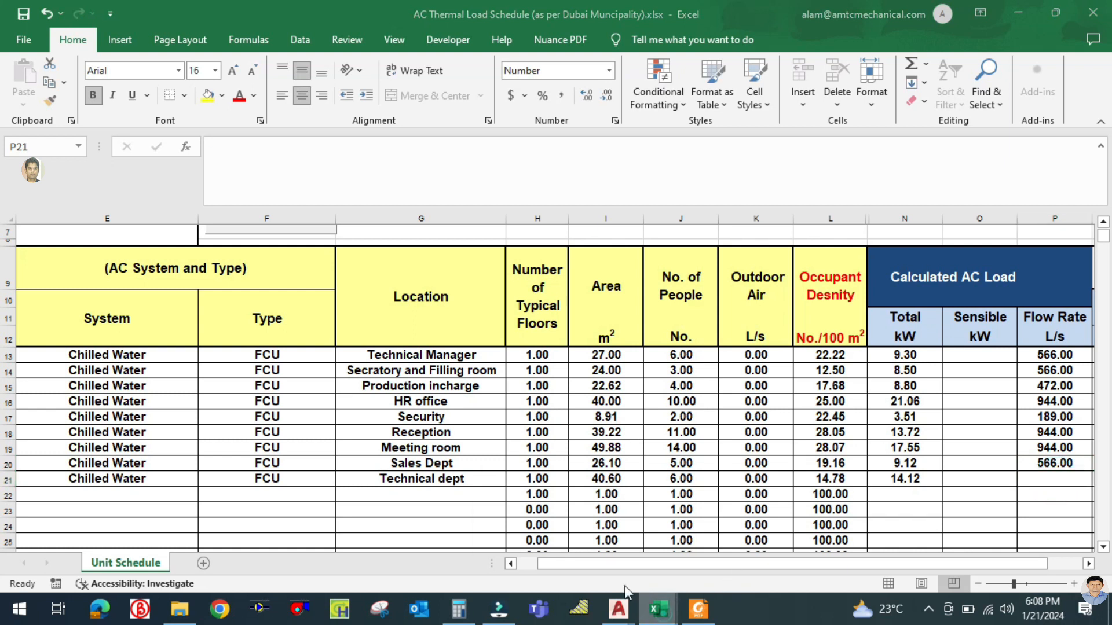
Step: Recheck the Tech Dept office's air flow in the Tonnage Calculation workbook, and divide 1600 by 2.119 in Calculator
mouse_move(659, 609)
click(686, 545)
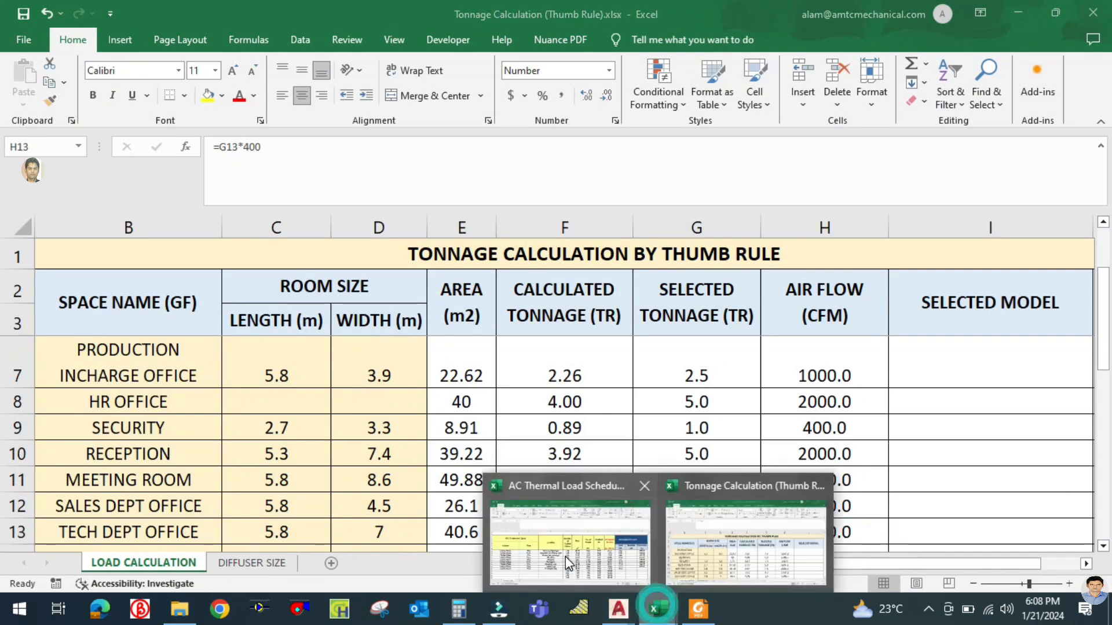
click(565, 557)
click(458, 610)
click(299, 337)
text(1600 ÷ )
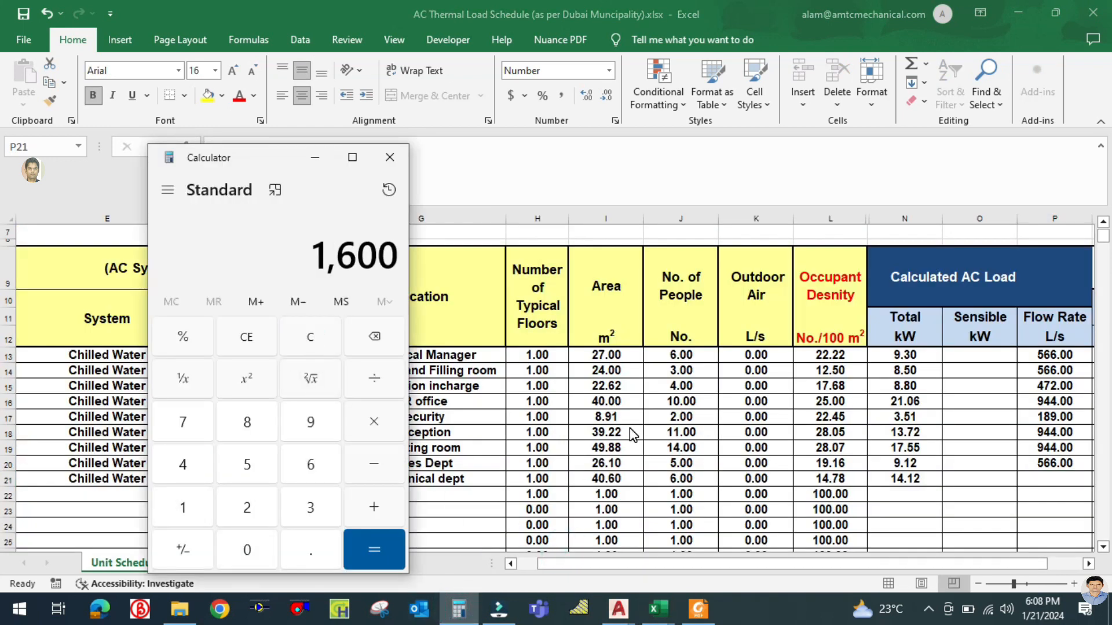
text(2.119)
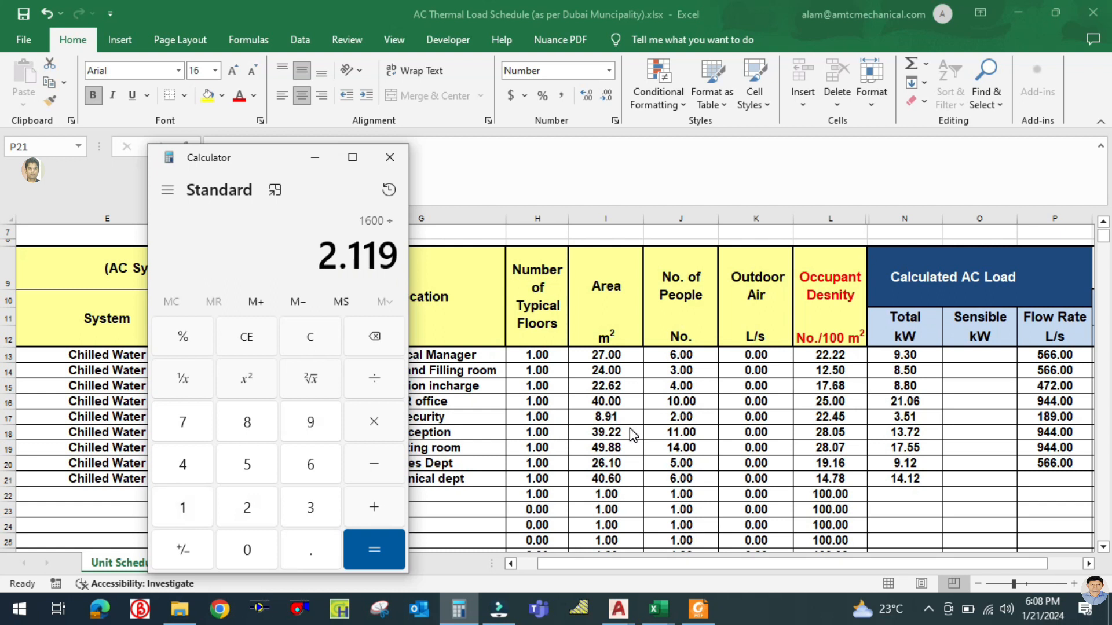
key(Return)
Step: Enter 755 L/s as the Technical dept row's calculated flow rate in the Excel load schedule
key(alt+Tab)
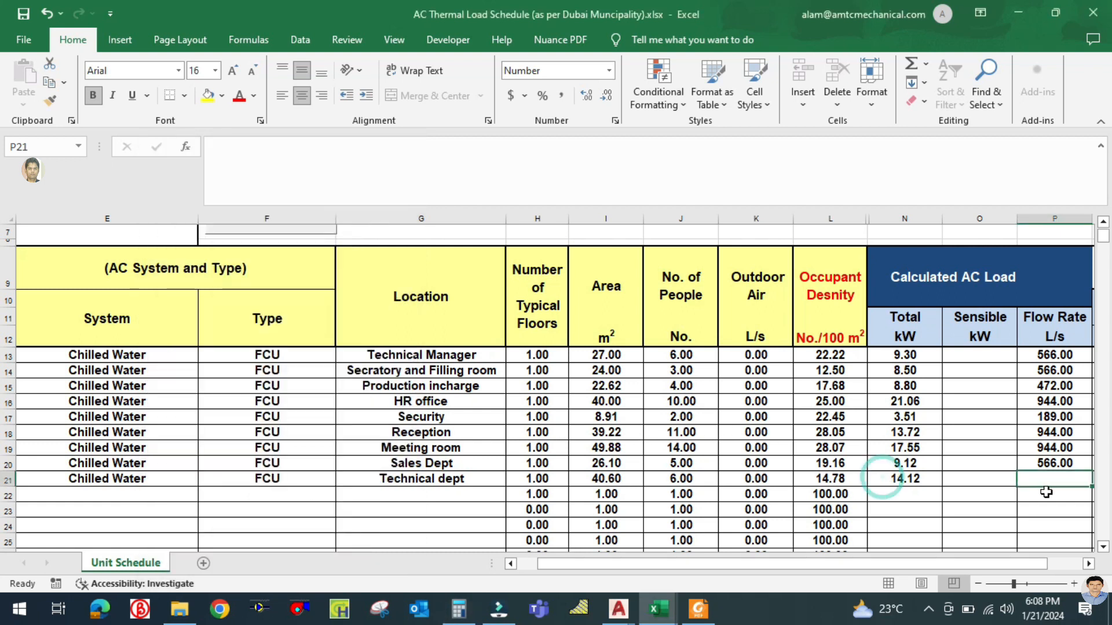
text(755)
key(Return)
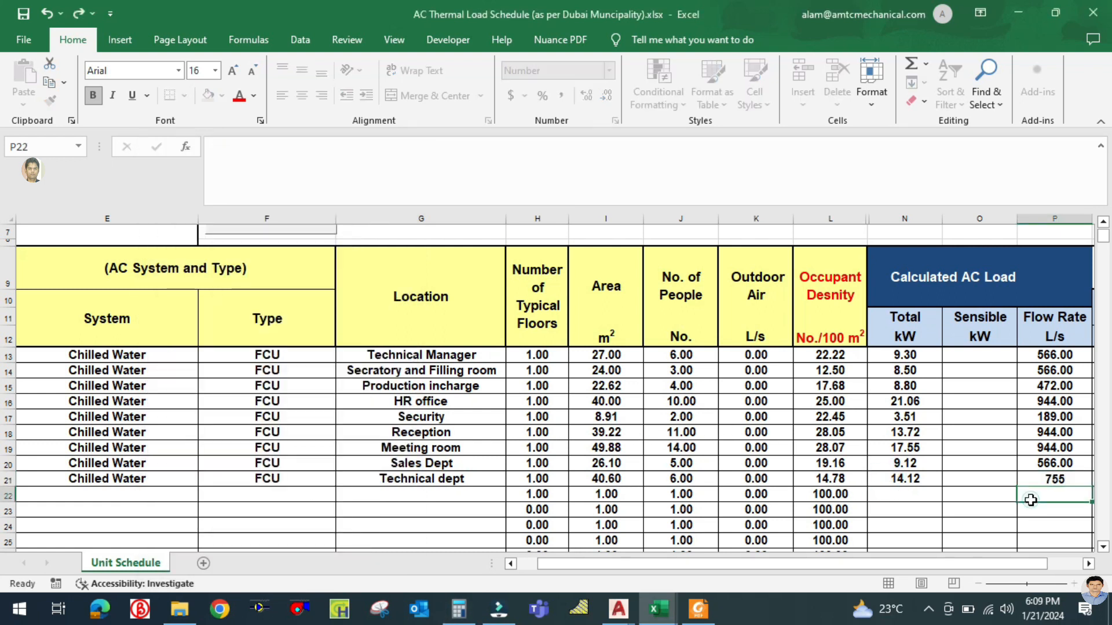
Step: Set the First Selection quantity to 1 for both the Sales Dept and Technical dept rows
drag(898, 565, 918, 571)
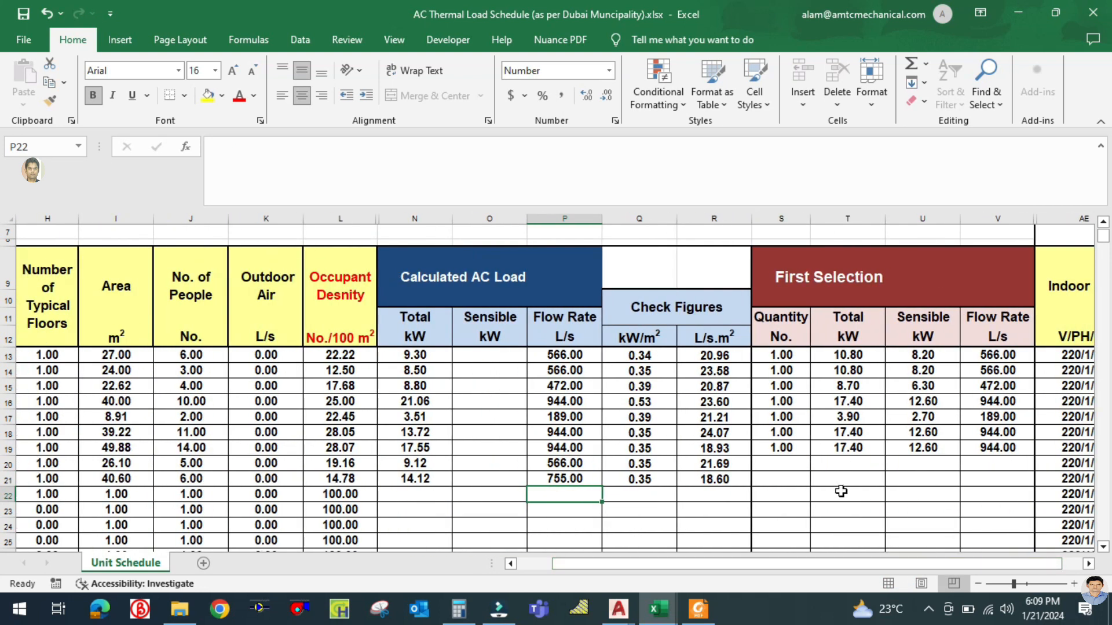
click(789, 461)
text(1)
key(Return)
text(1)
click(783, 513)
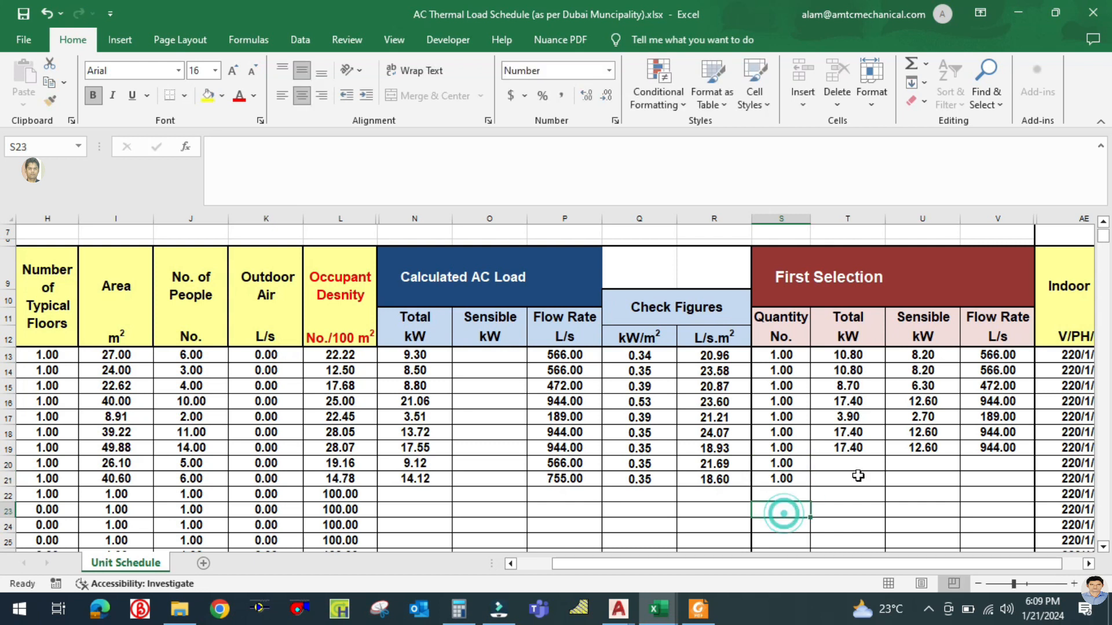
Step: Fill in the Sales Dept row's First Selection with 10.8 kW total, 8.2 kW sensible and a 566 L/s flow rate
click(850, 463)
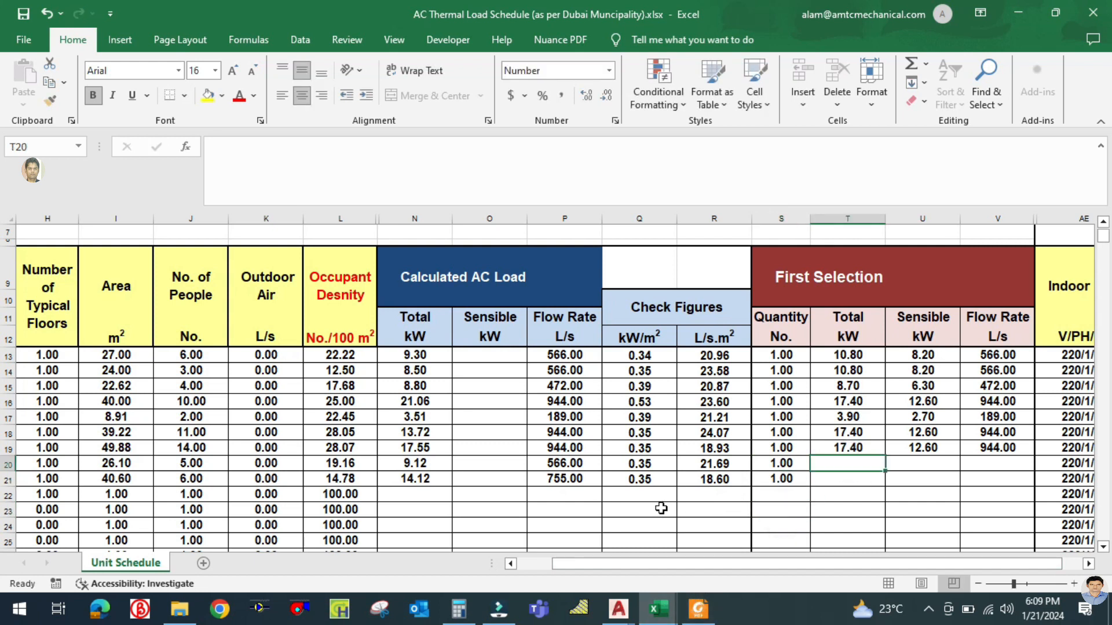
click(575, 467)
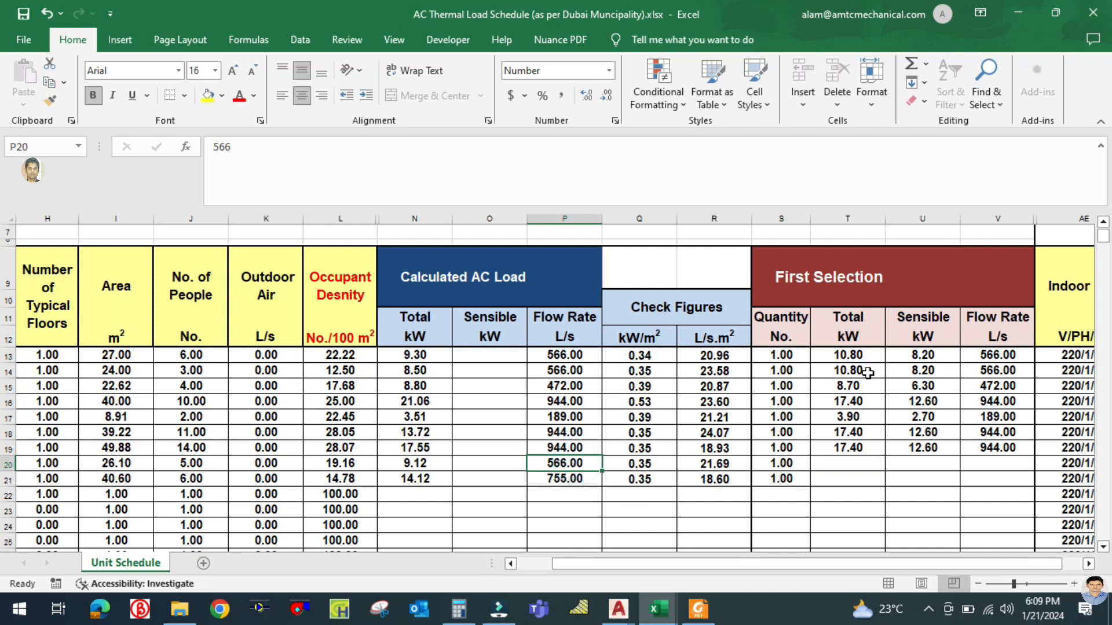
click(839, 469)
text(10.8)
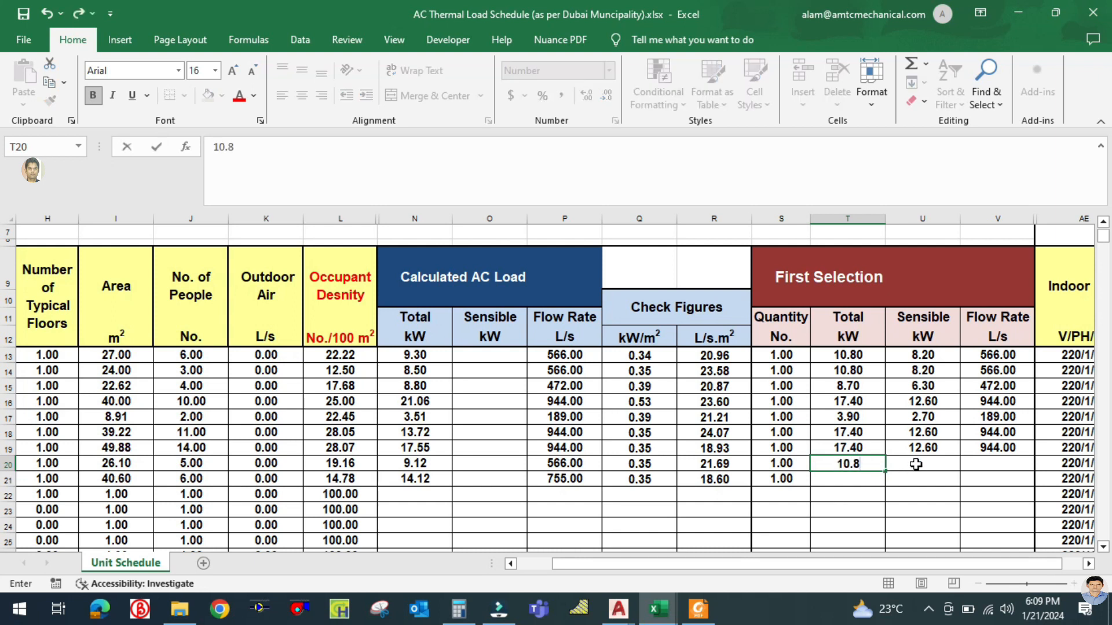
click(915, 465)
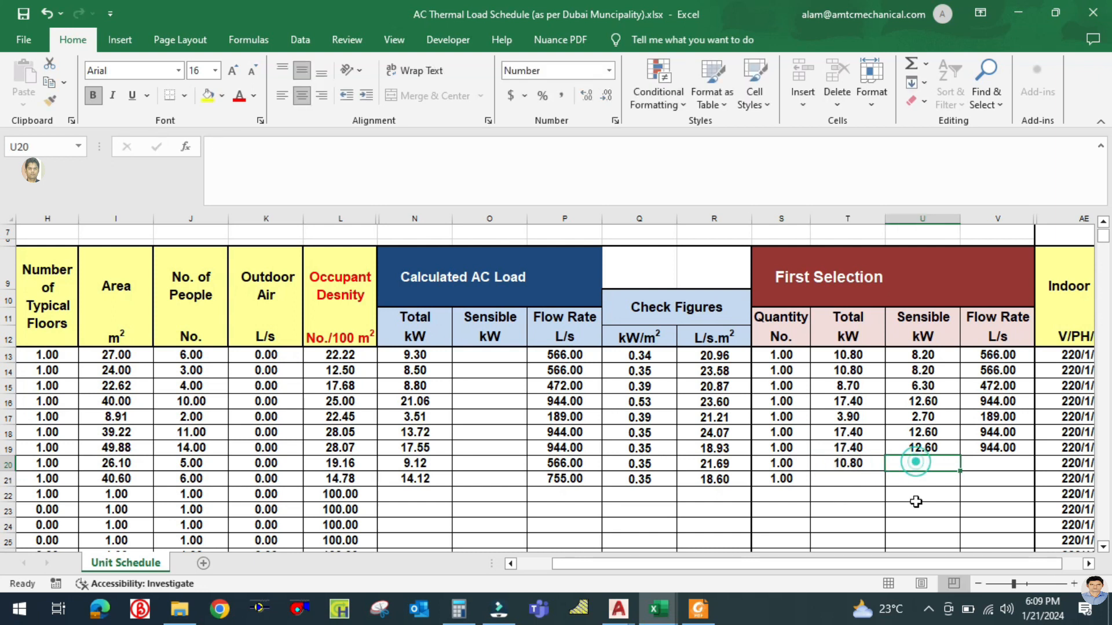
text(8.2)
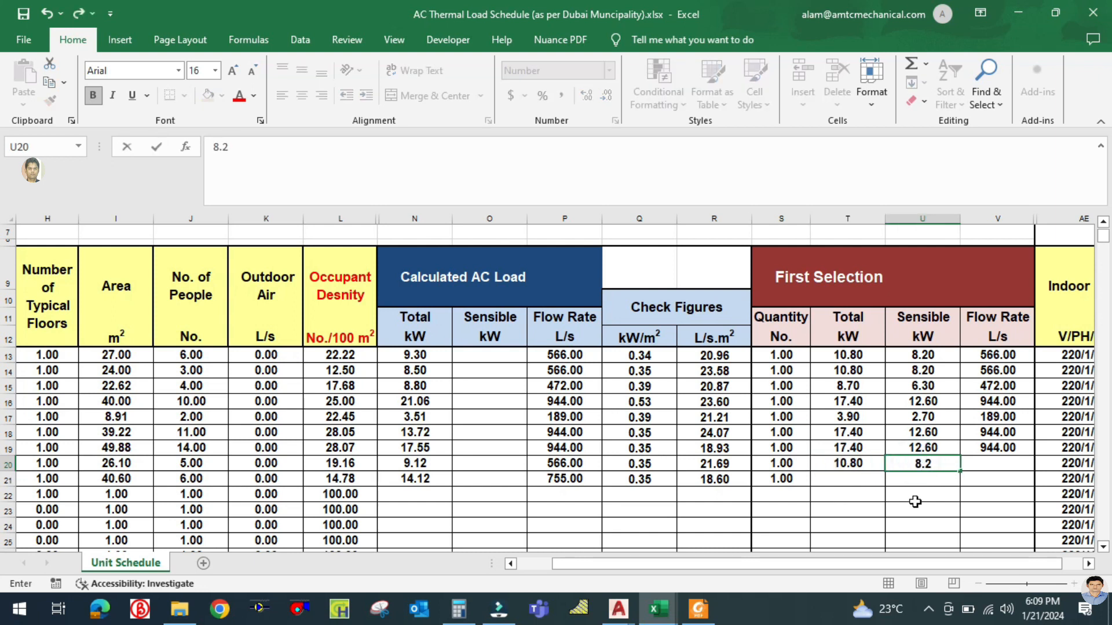
click(915, 501)
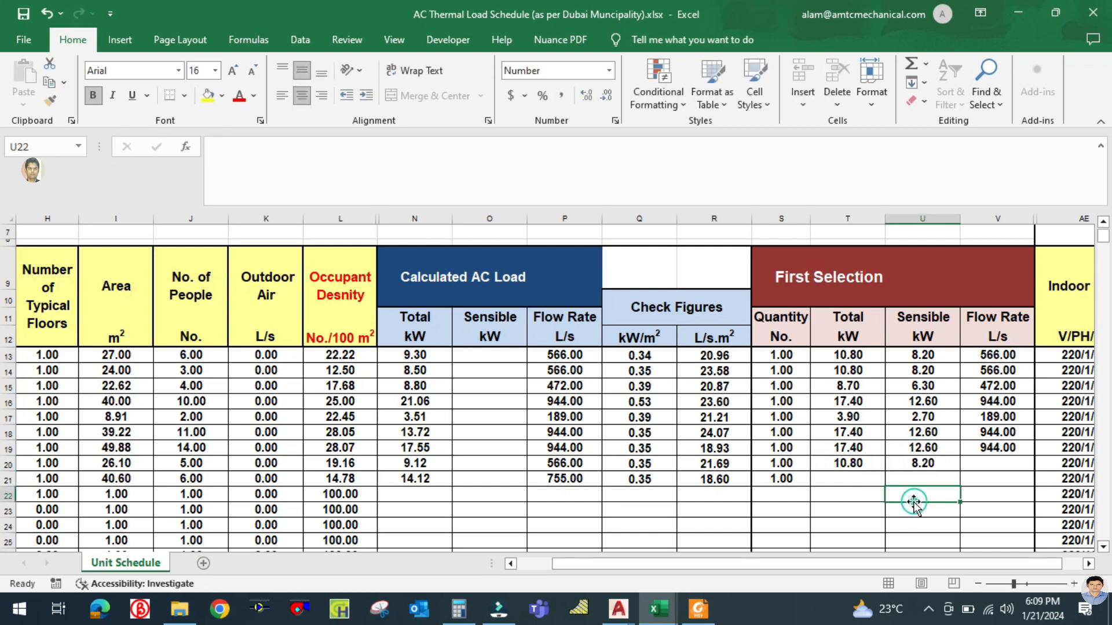
click(947, 465)
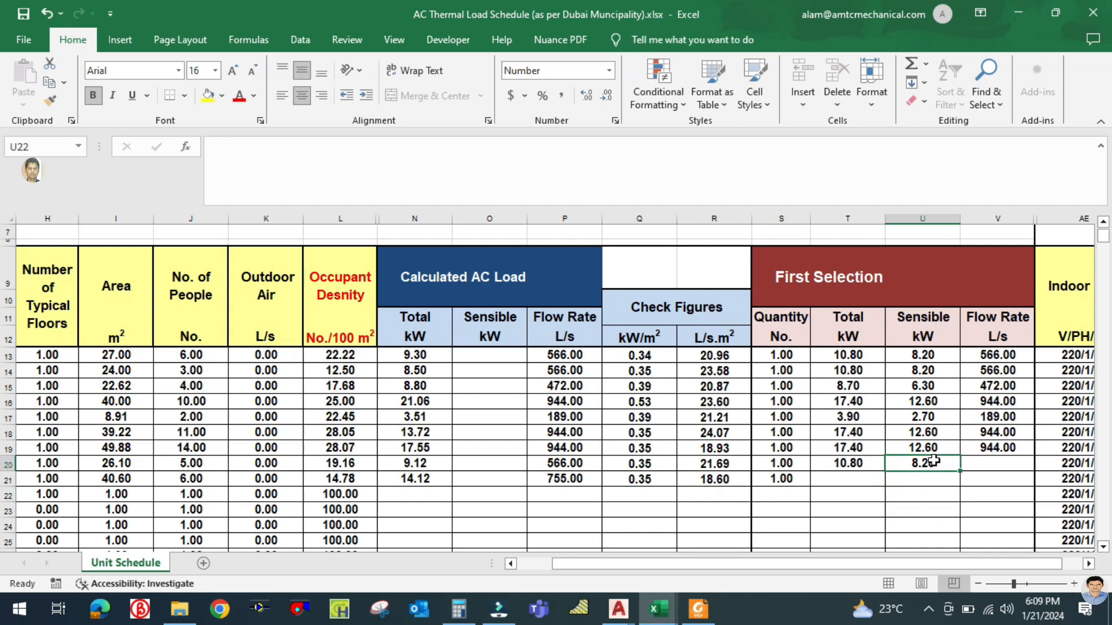
click(982, 460)
text(5)
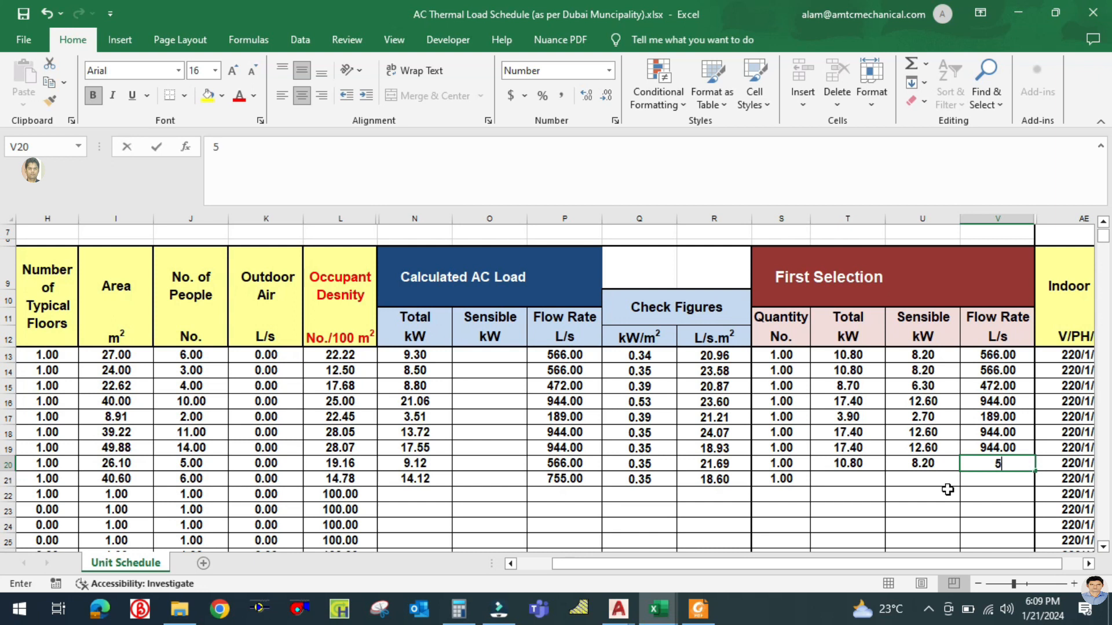
text(66)
click(948, 502)
Step: Switch to the FCUSKM catalogue in Foxit PDF Reader, and highlight the 800 cfm nominal air flow of the size 8 unit
click(850, 478)
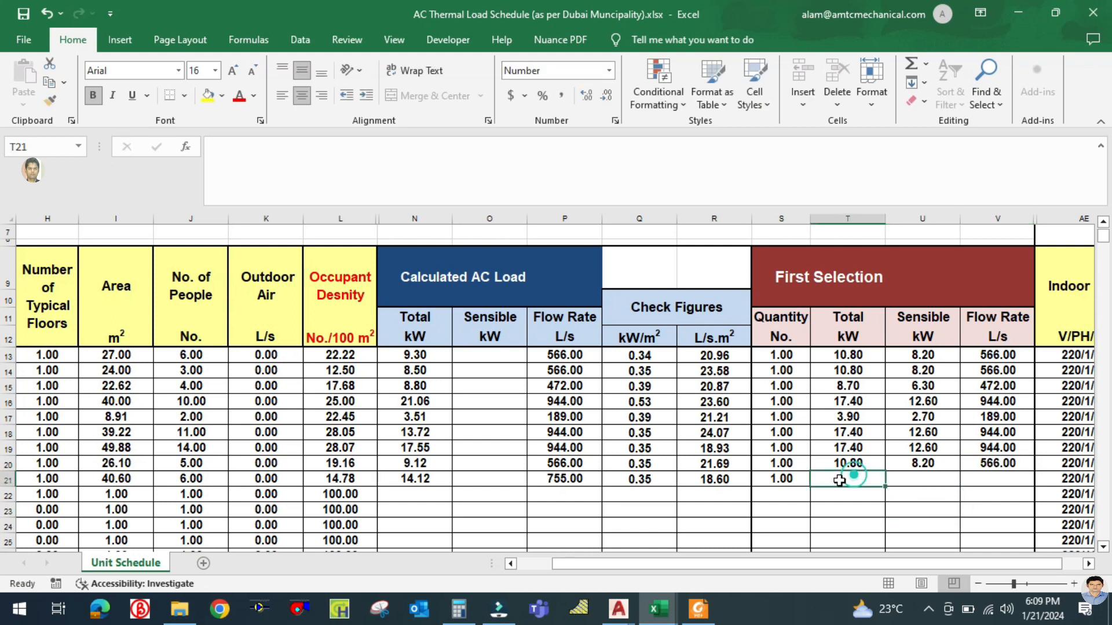
click(698, 608)
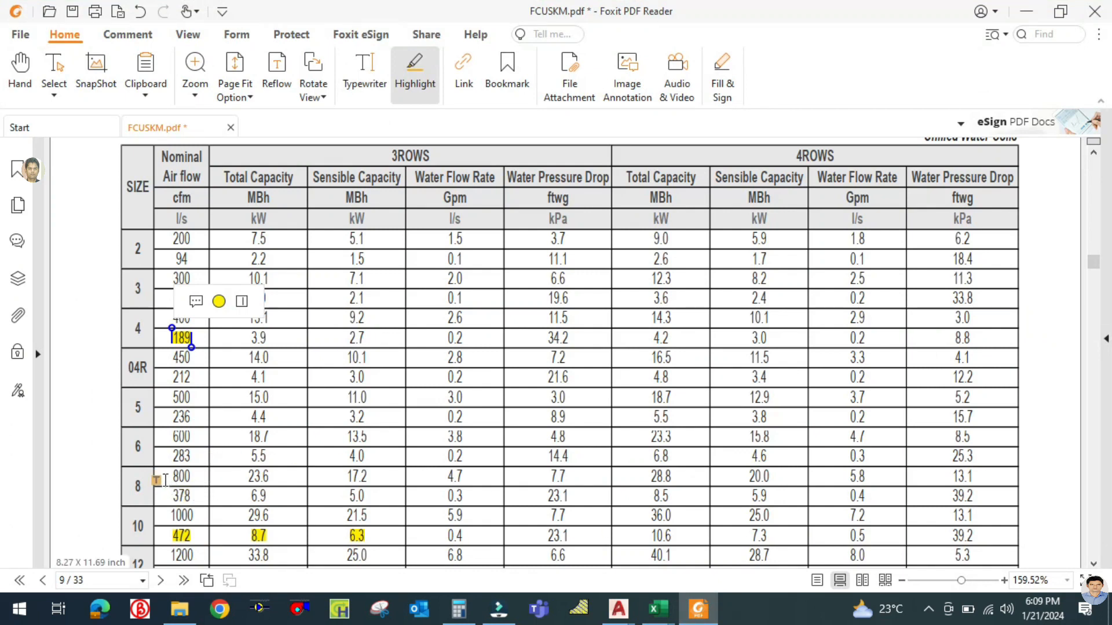
drag(172, 474, 190, 476)
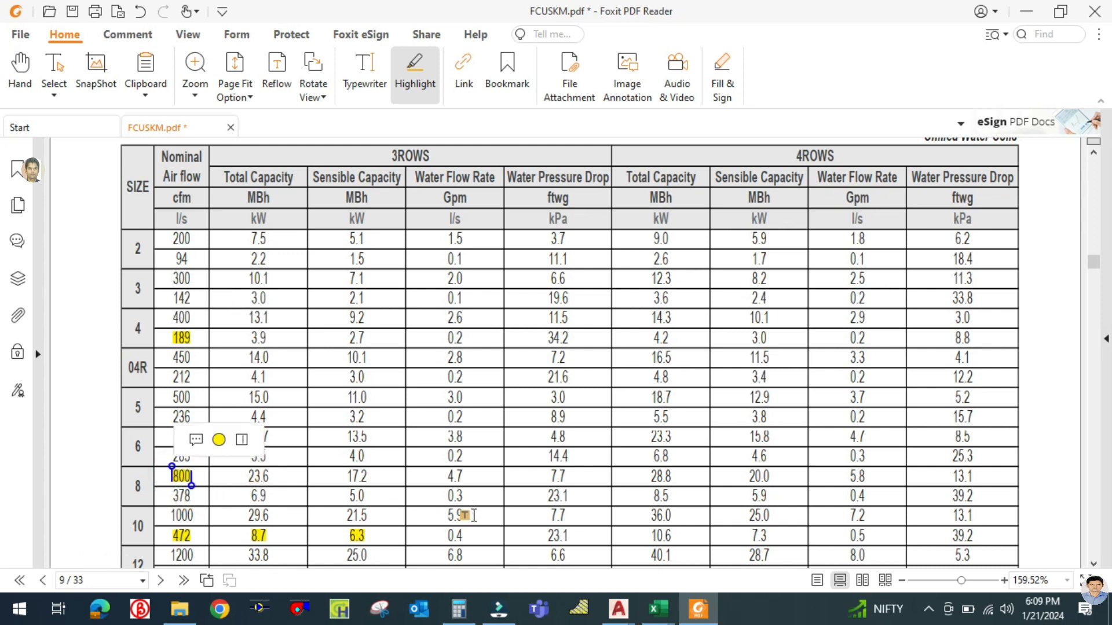
Step: Enter 800 in both the total kW and flow rate cells of the Technical dept row's First Selection in Excel
mouse_move(662, 612)
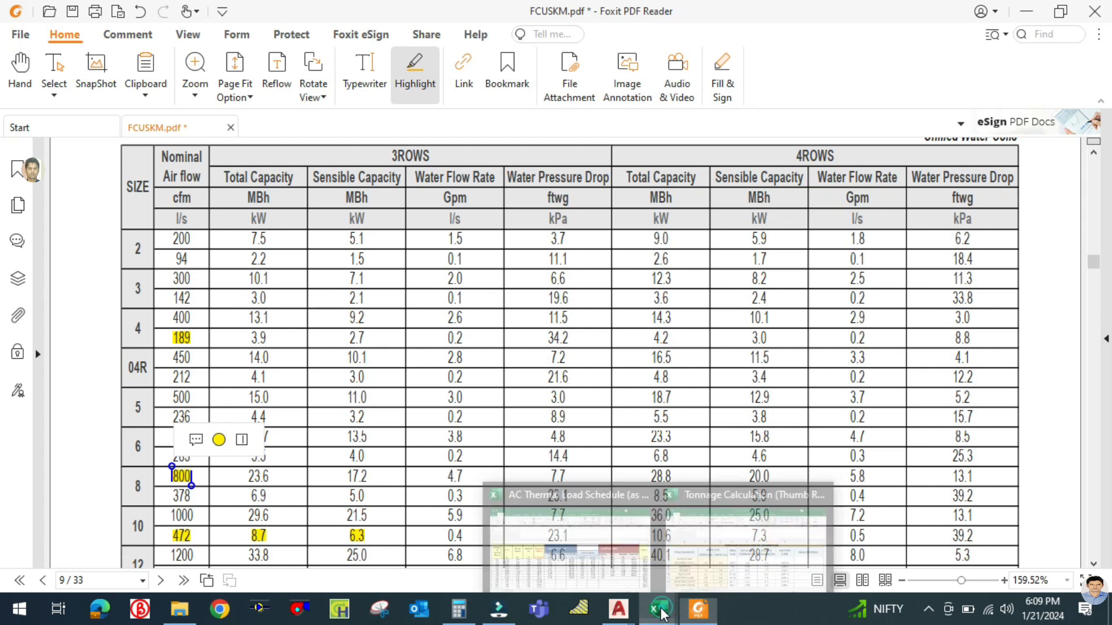
click(567, 538)
text(8)
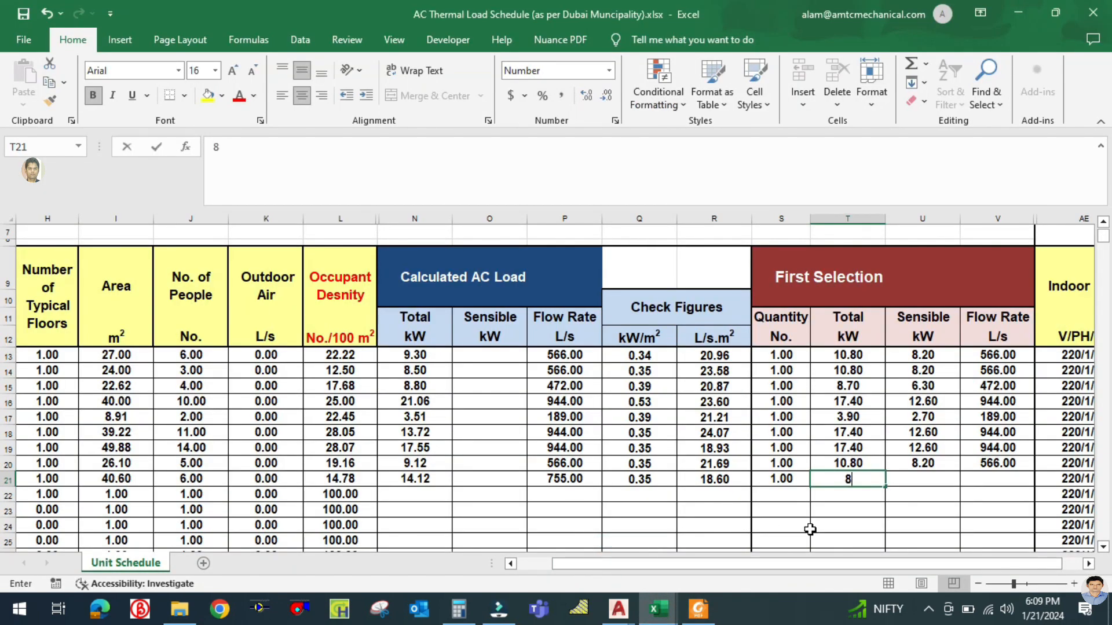
text(00)
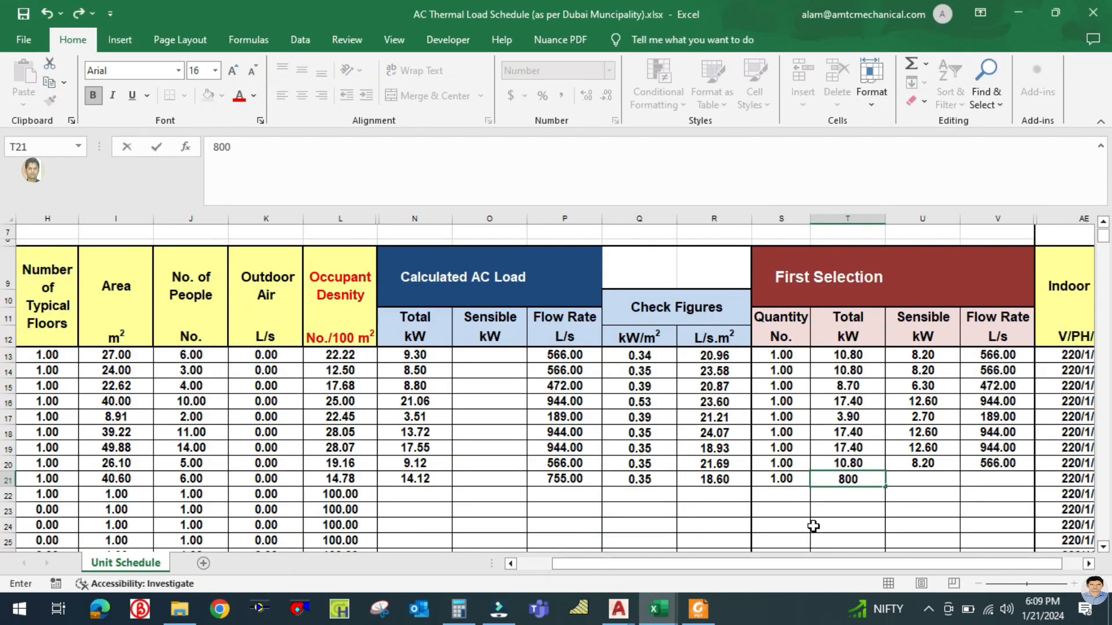
click(814, 526)
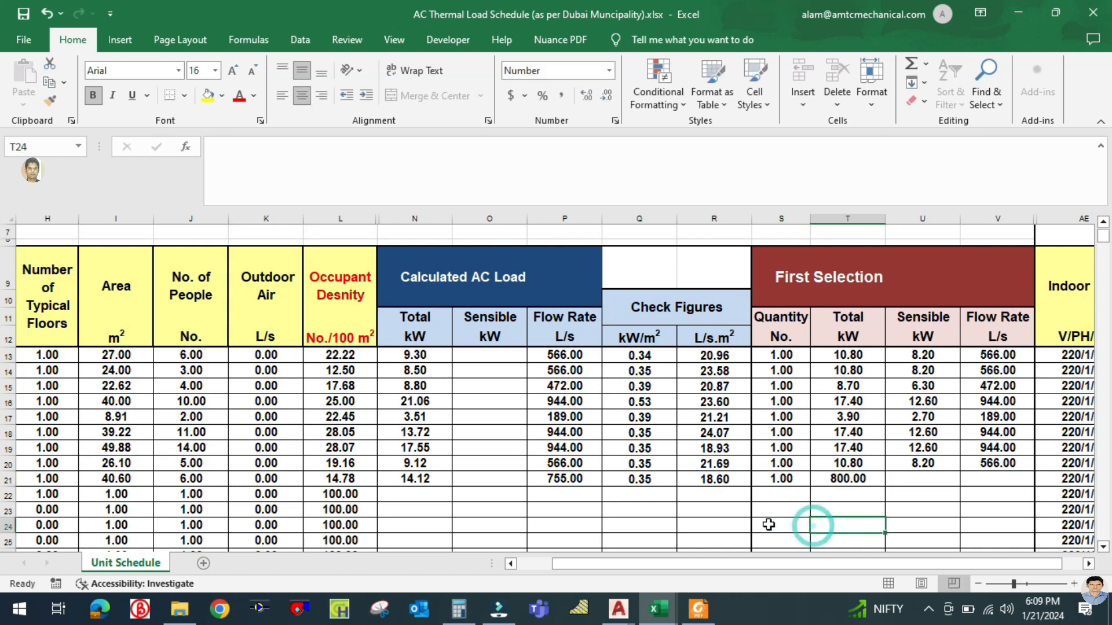
click(985, 477)
text(800)
click(980, 513)
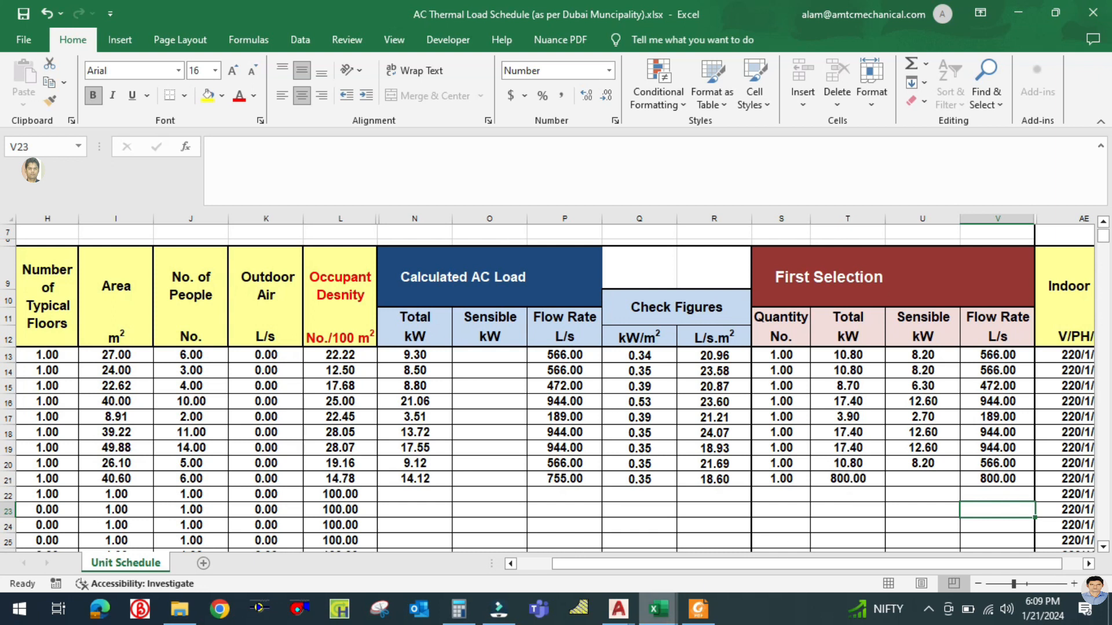
Step: Check the size 8 unit's 3-row total capacity in the Foxit PDF catalogue and enter 23.6 as the Technical dept row's First Selection total kW in Excel
click(697, 609)
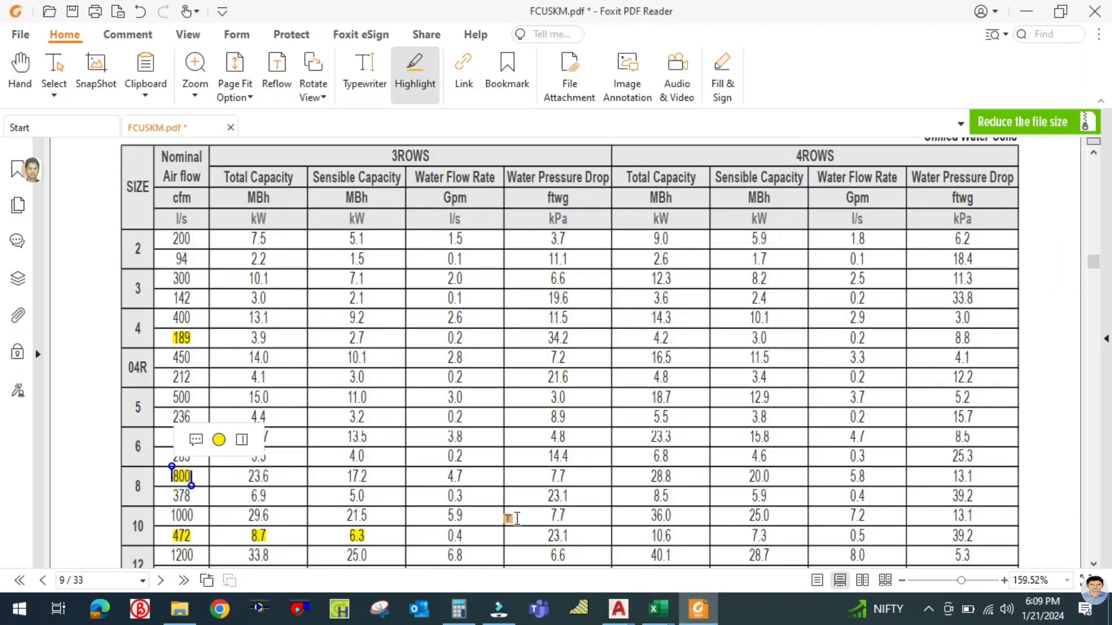
click(707, 617)
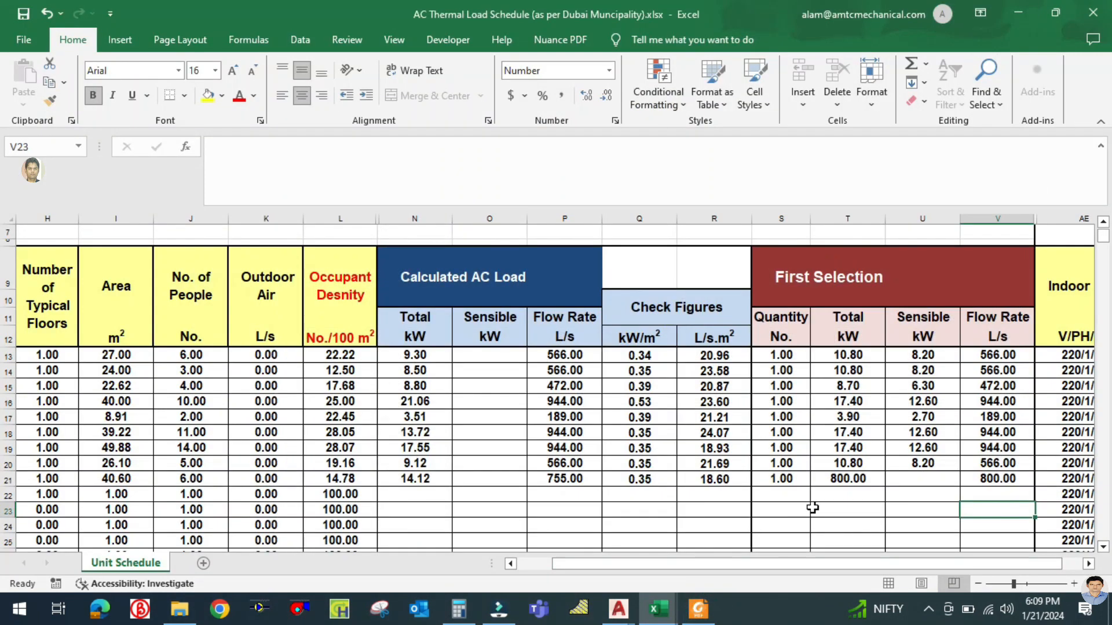
click(861, 482)
text(23.6)
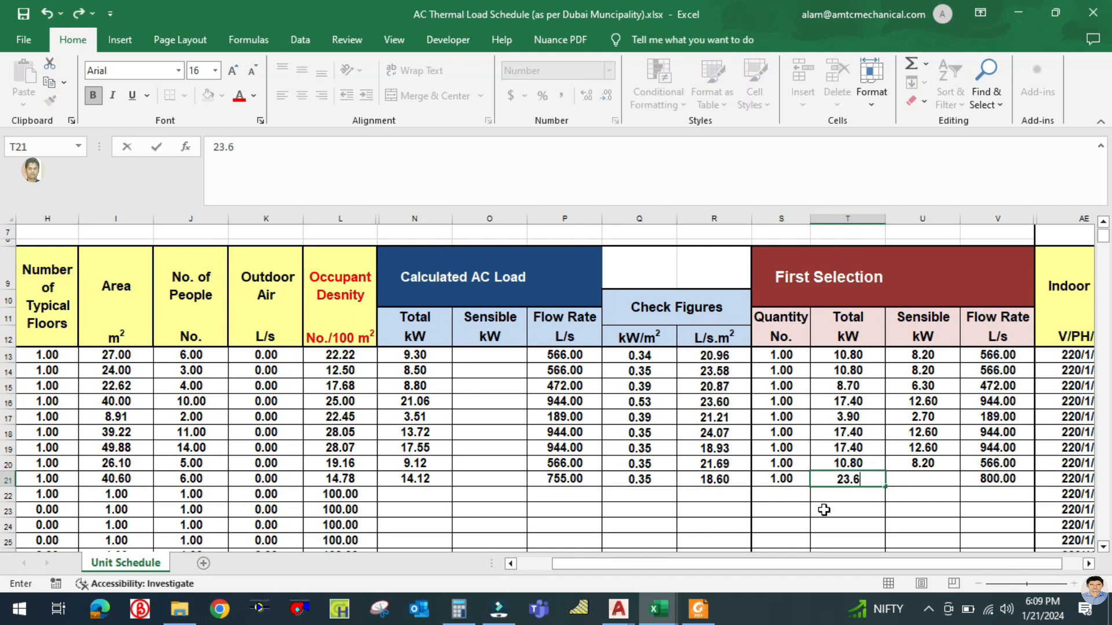
click(824, 509)
Step: Highlight the size 8 unit's 17.2 sensible capacity in Foxit, enter it as Technical dept's First Selection sensible kW in Excel, and save the workbook
click(698, 609)
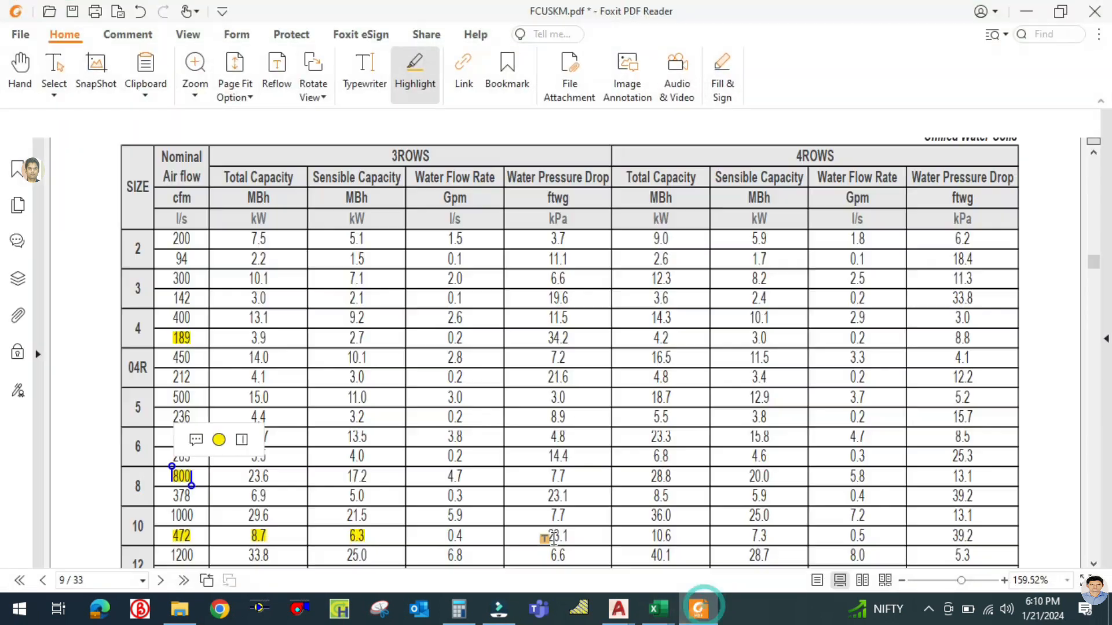
drag(369, 476, 377, 477)
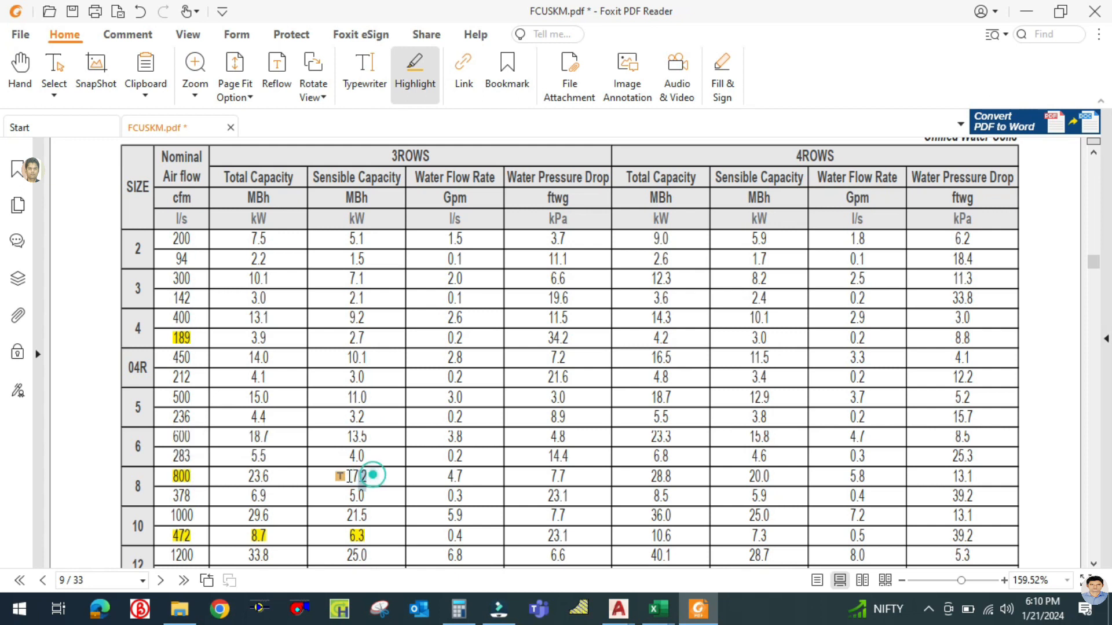
click(711, 605)
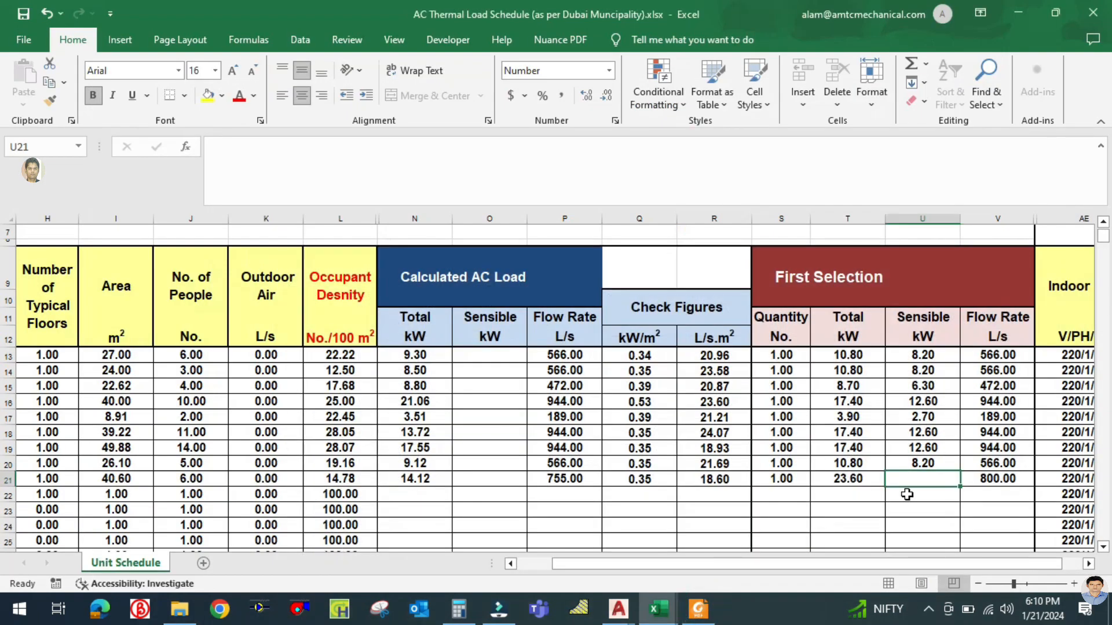
text(17.2)
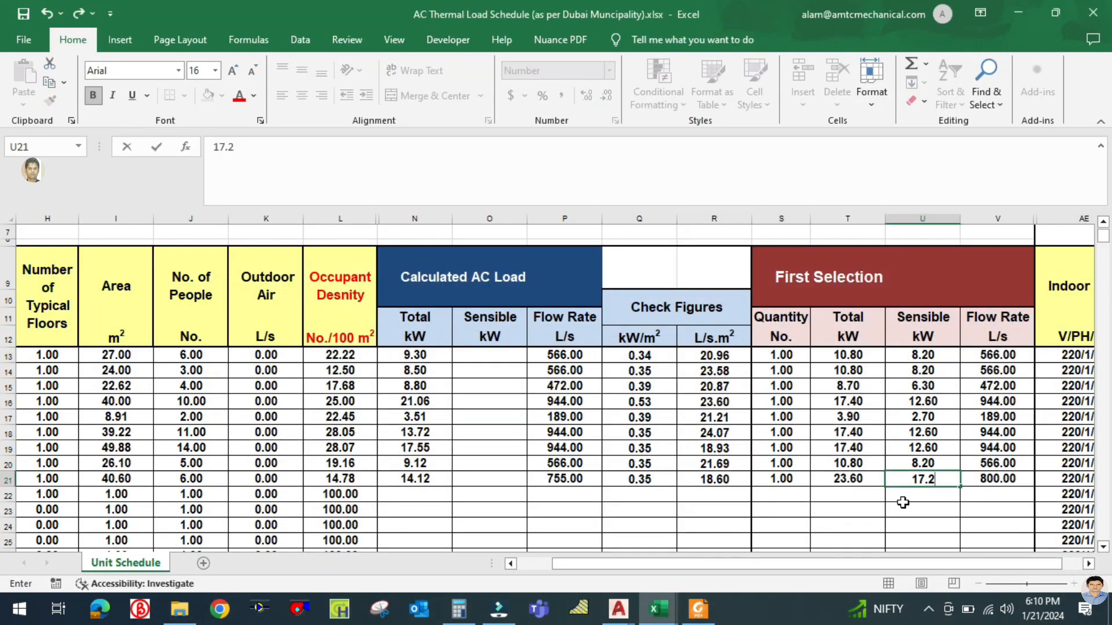
click(903, 503)
click(25, 16)
Step: Switch to AutoCAD and examine the office block floor layouts in the G+2 Commercial Bldg All drawing, including the rooms around the corridor and reception
drag(812, 563, 777, 559)
mouse_move(619, 608)
click(550, 547)
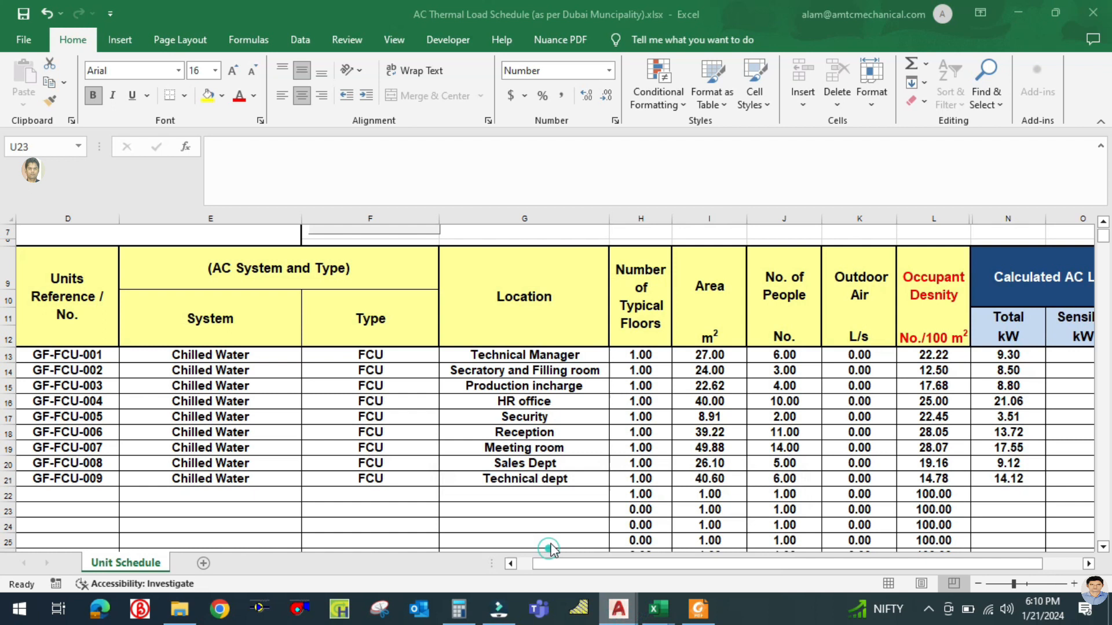
scroll(737, 423, down, 5)
scroll(629, 398, up, 5)
scroll(629, 399, up, 4)
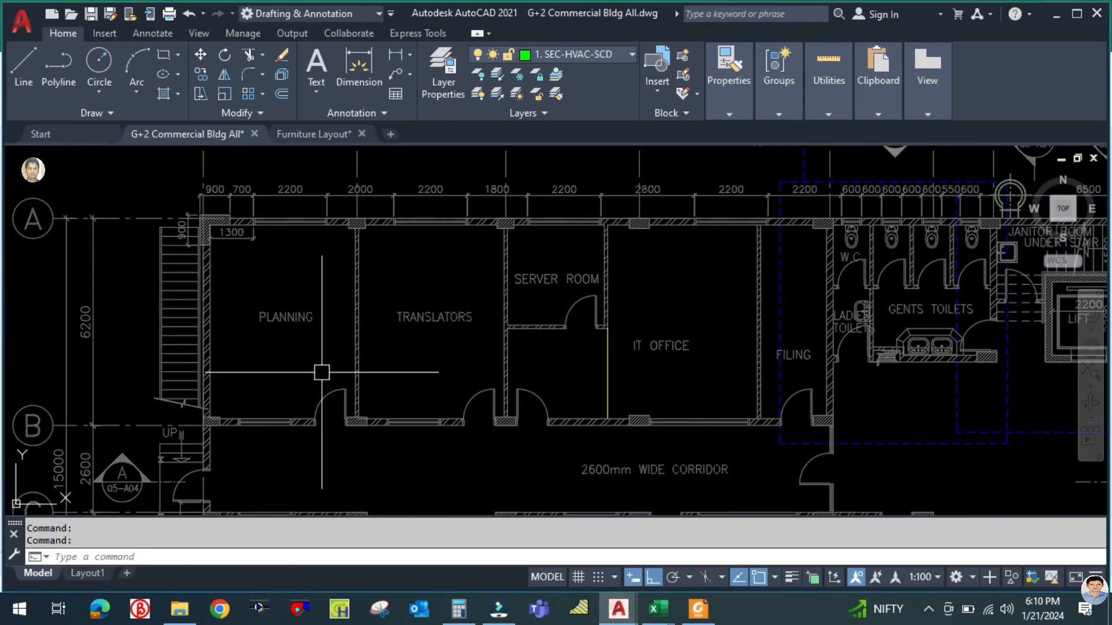
scroll(321, 372, down, 2)
drag(728, 447, 609, 427)
right_click(610, 420)
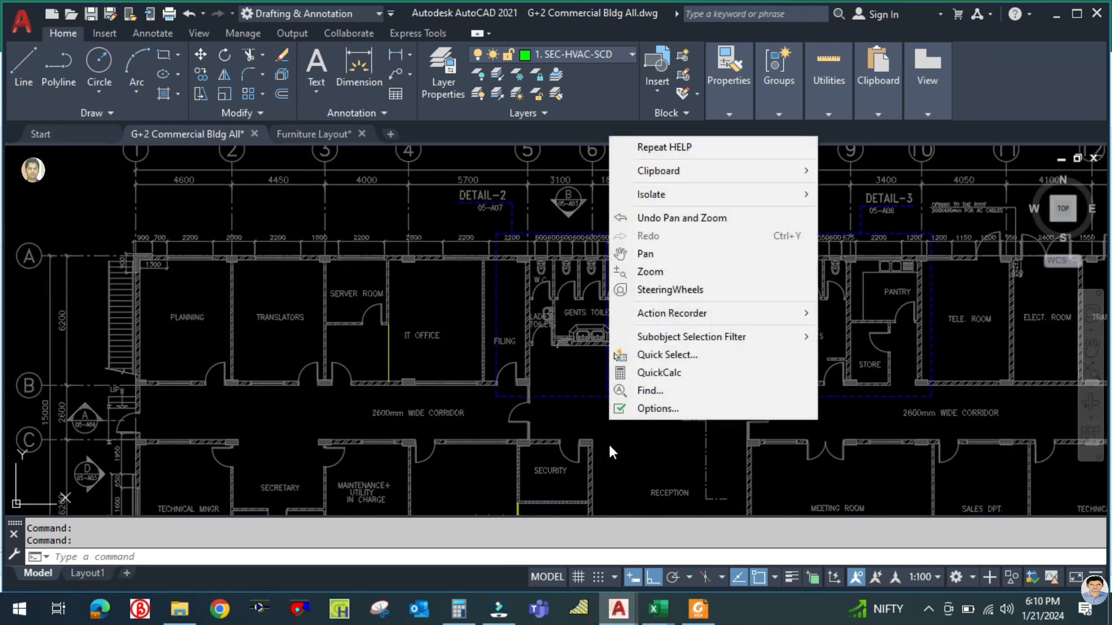
click(611, 450)
scroll(631, 445, down, 3)
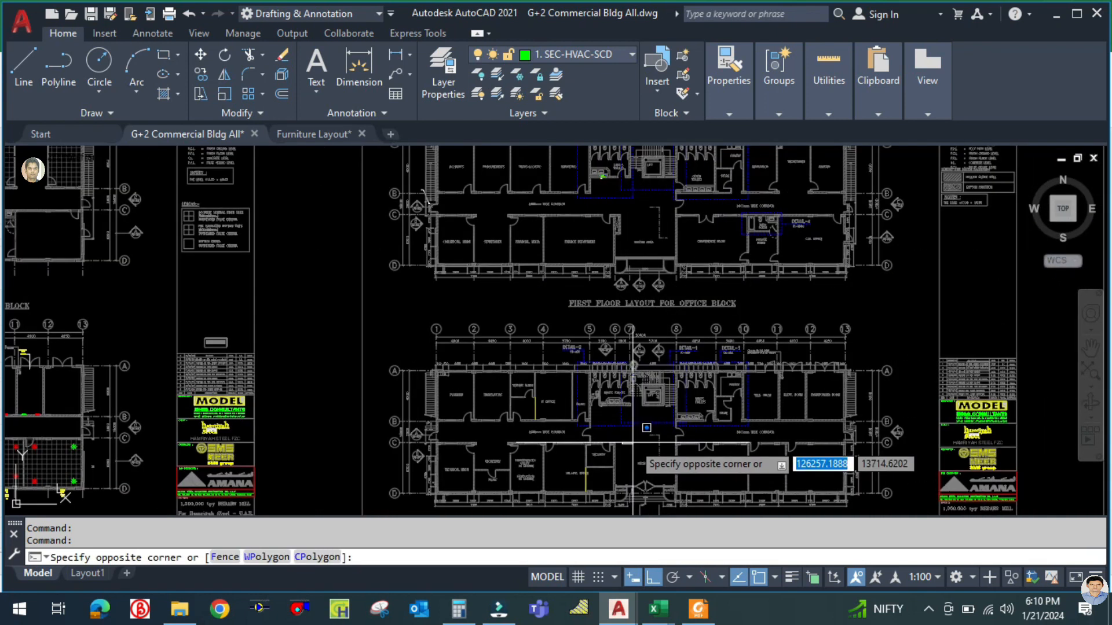
key(Escape)
scroll(644, 438, up, 2)
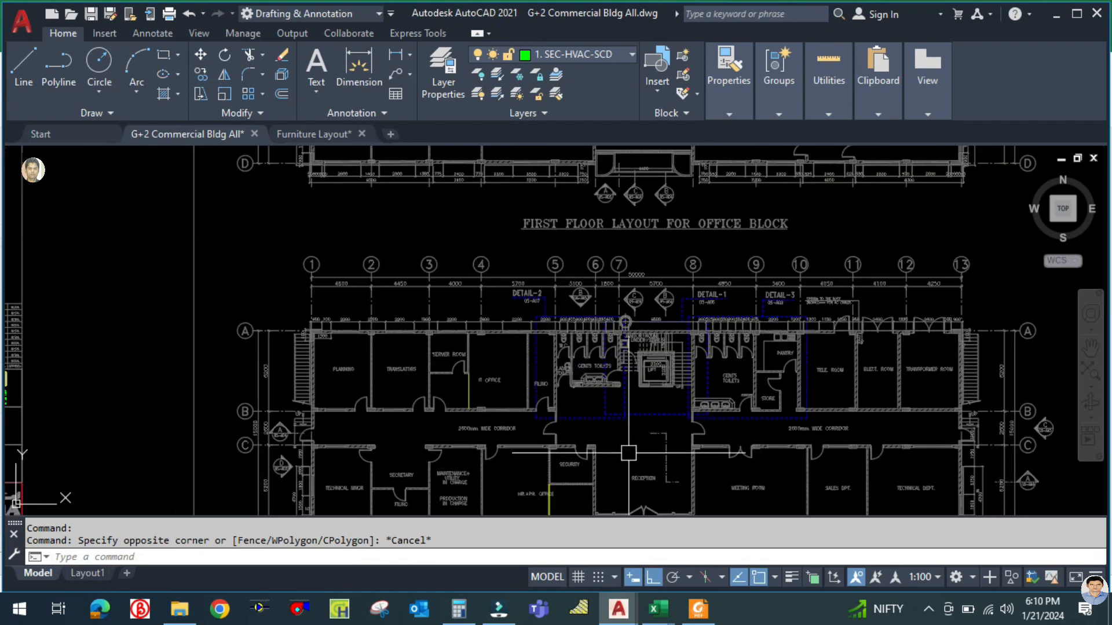
scroll(606, 420, up, 2)
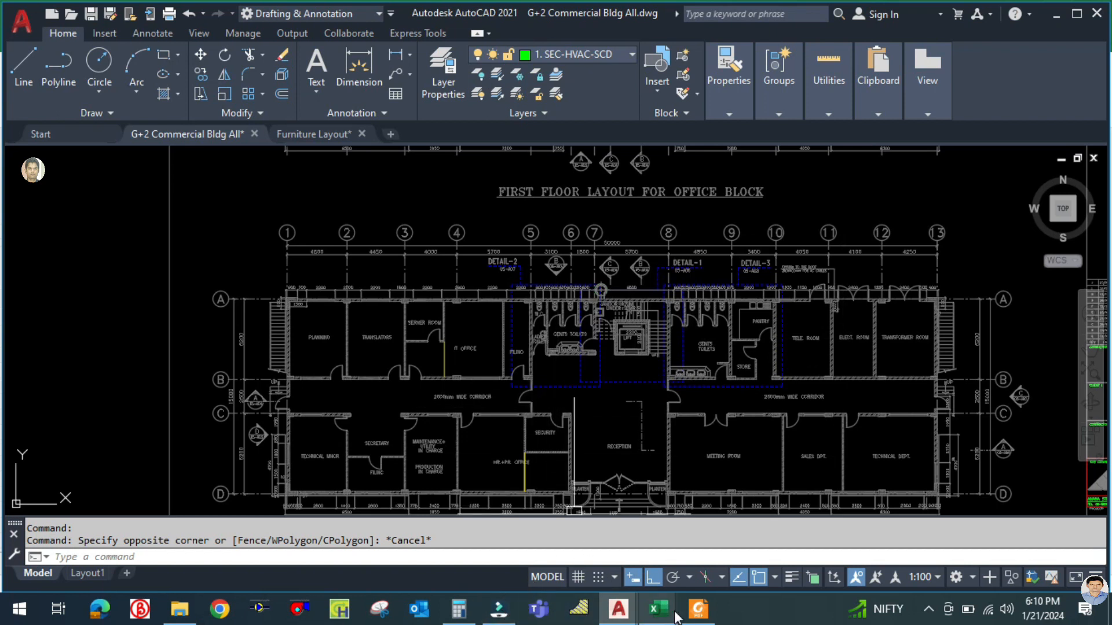
Step: Switch back to Excel and look over the schedule's fan coil unit rows from GF-FCU-001 to GF-FCU-009
click(657, 606)
click(608, 538)
scroll(675, 486, up, 4)
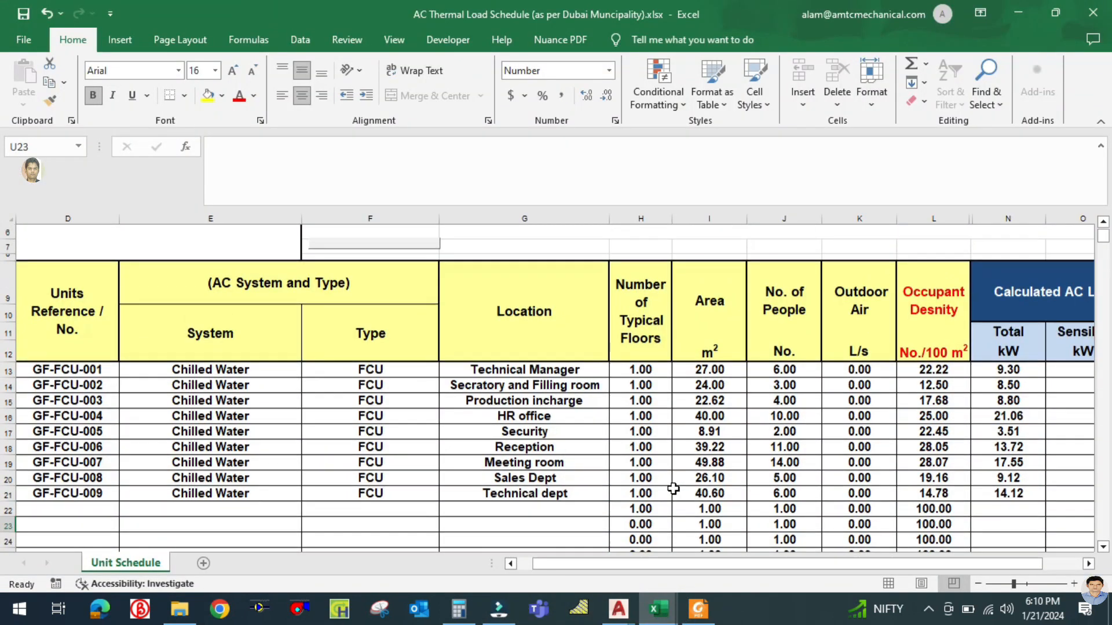
scroll(698, 425, down, 2)
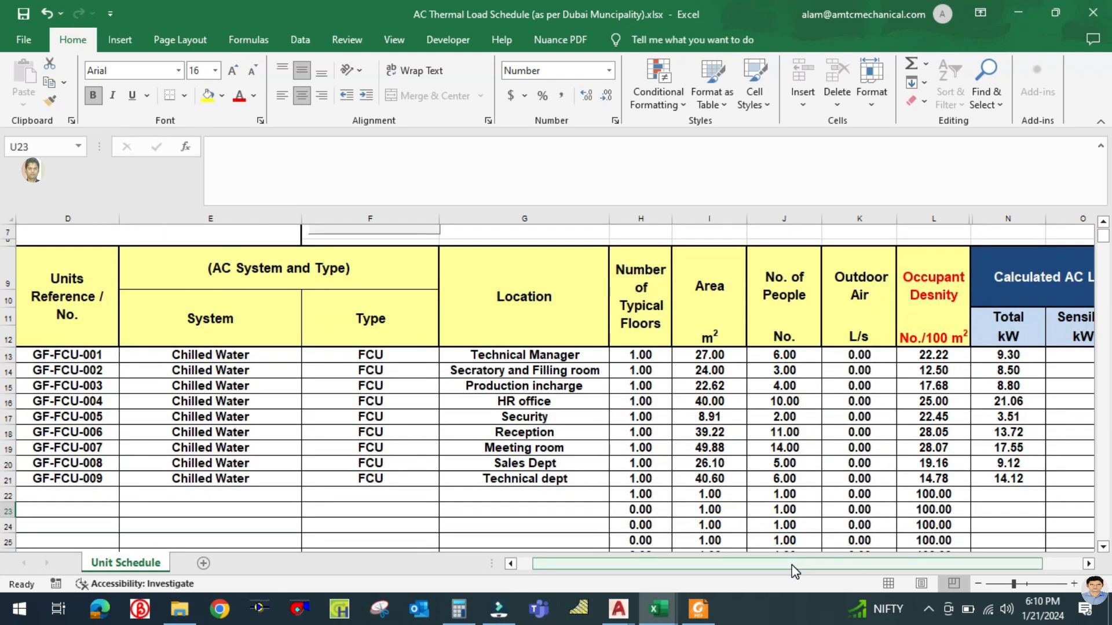
click(380, 509)
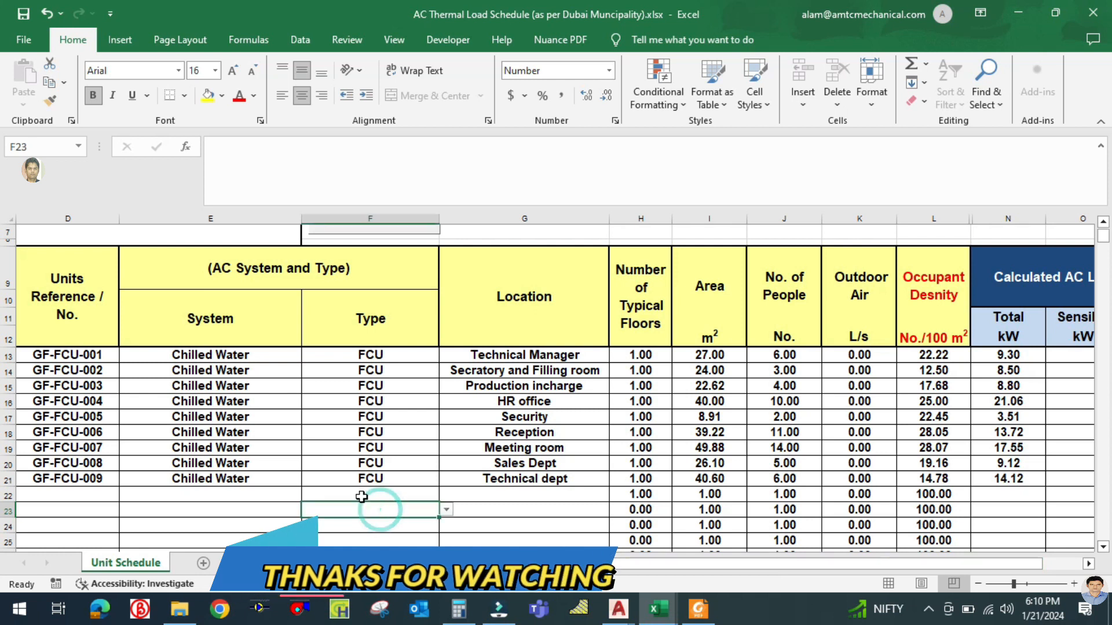